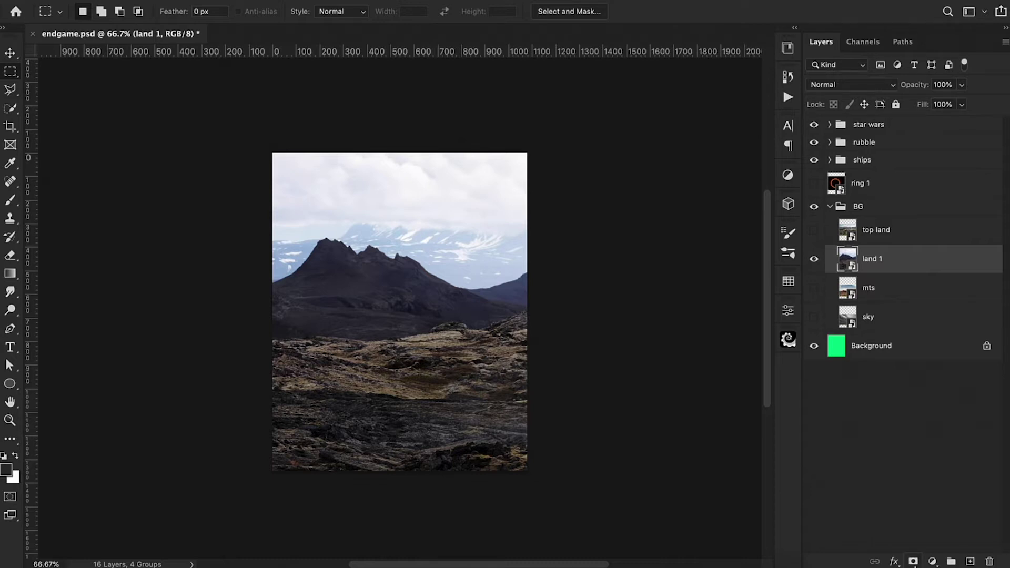
Quick-select land 1's foreground, covering the dark horizon rock and the rock mound
click(10, 109)
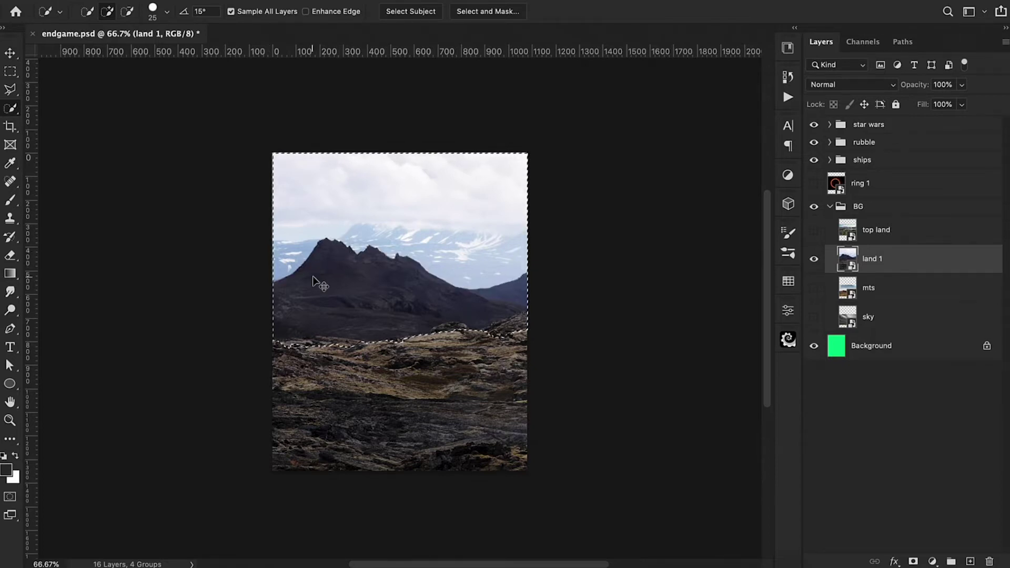
key(ctrl+plus)
key(ctrl+plus)
scroll(429, 372, right, 5)
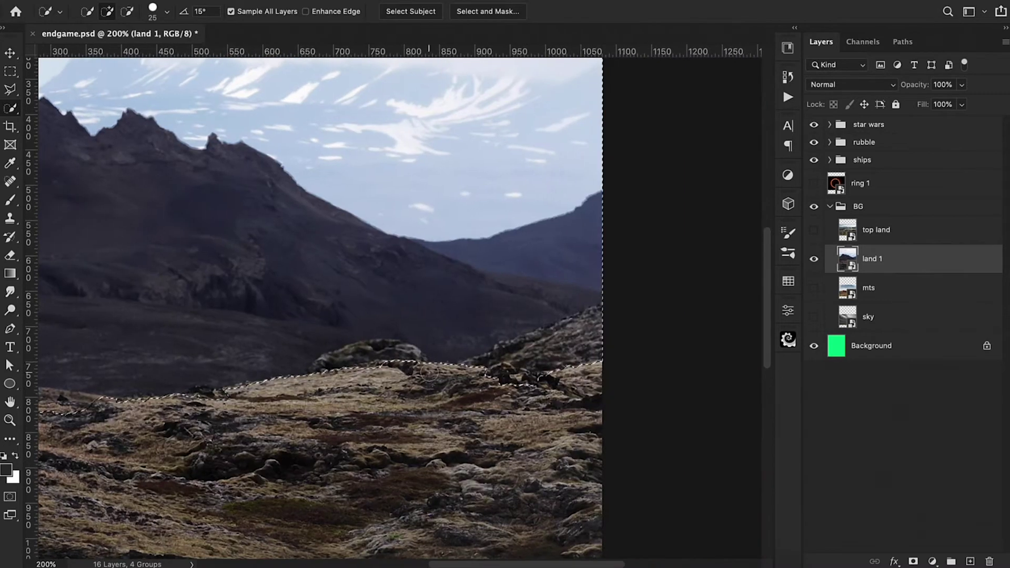
mouse_move(492, 362)
mouse_down()
mouse_move(545, 359)
mouse_move(600, 313)
mouse_up()
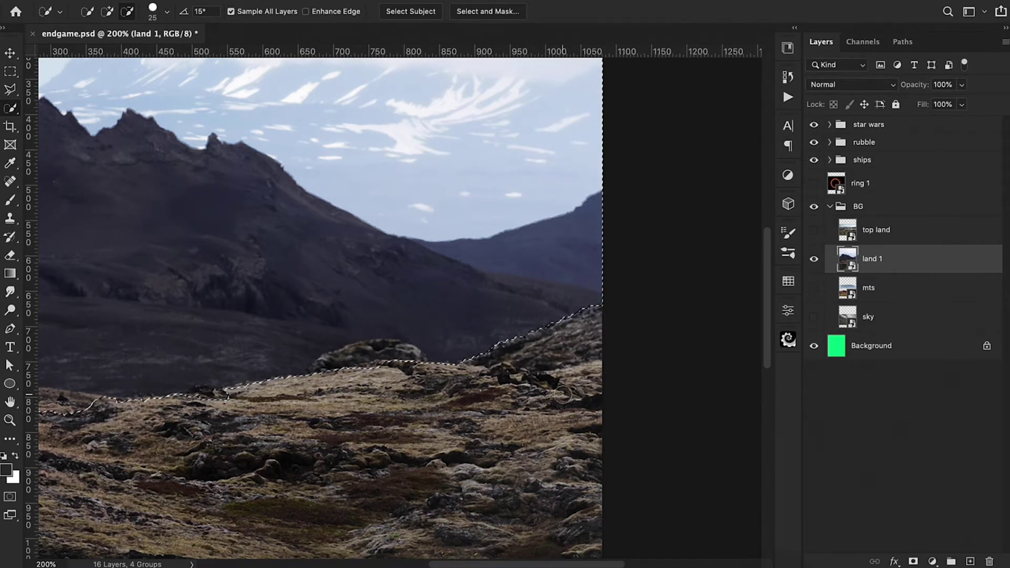
scroll(562, 394, left, 4)
mouse_move(470, 372)
mouse_down()
mouse_move(541, 372)
mouse_move(490, 362)
mouse_up()
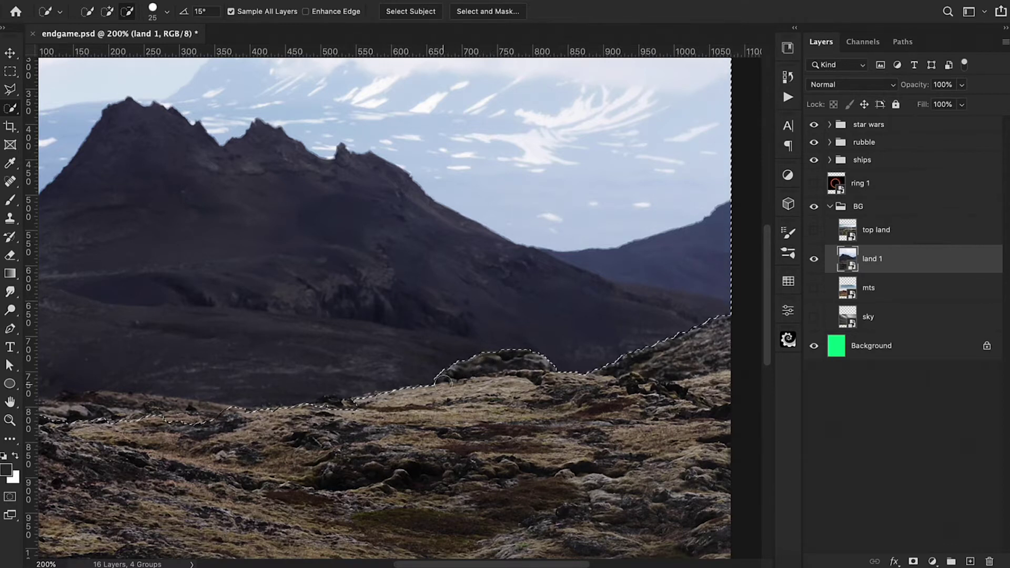
scroll(384, 307, left, 5)
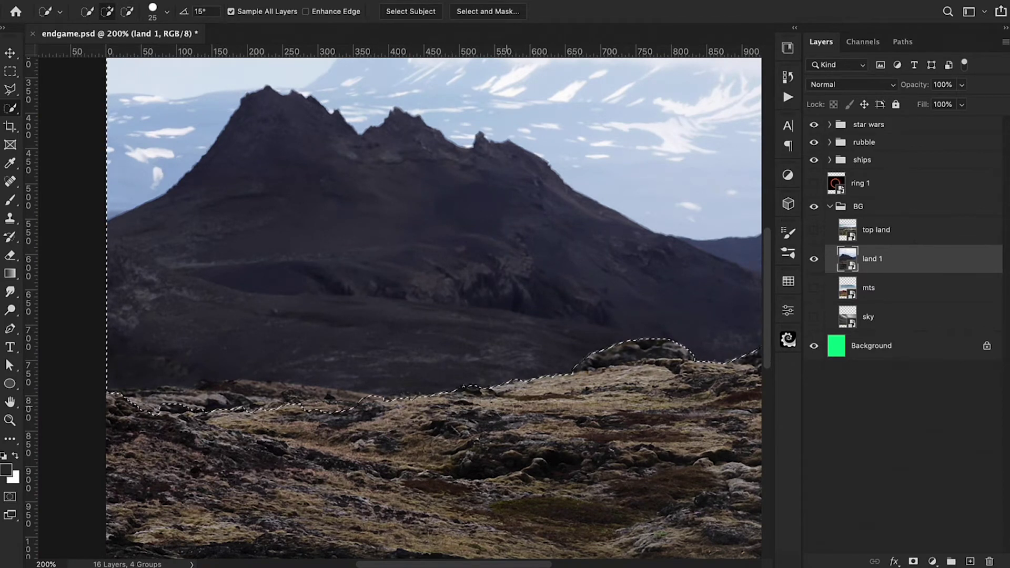
Trim the selection along the ridge and left horizon, then mask land 1 with it
key(alt)
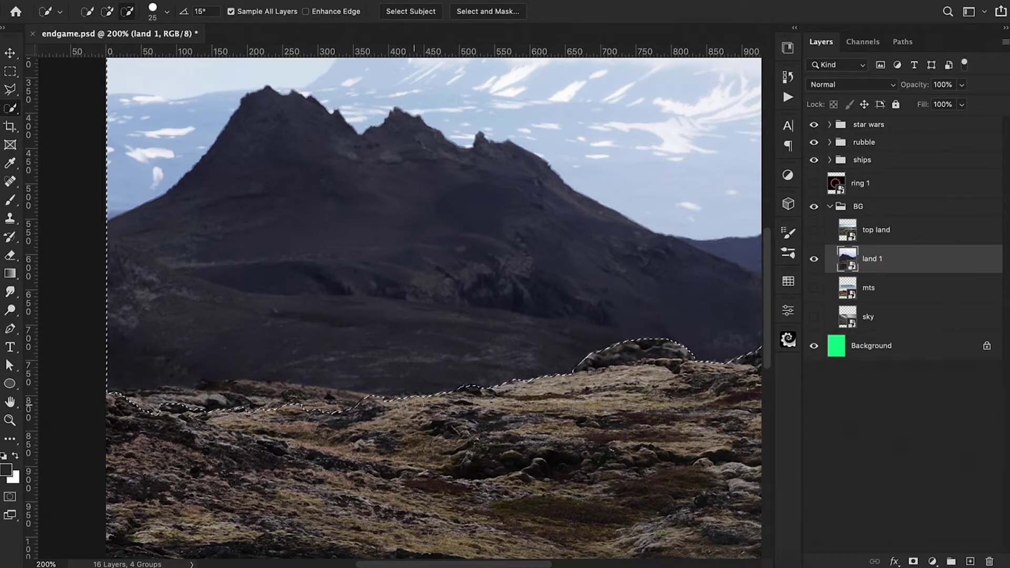
click(395, 405)
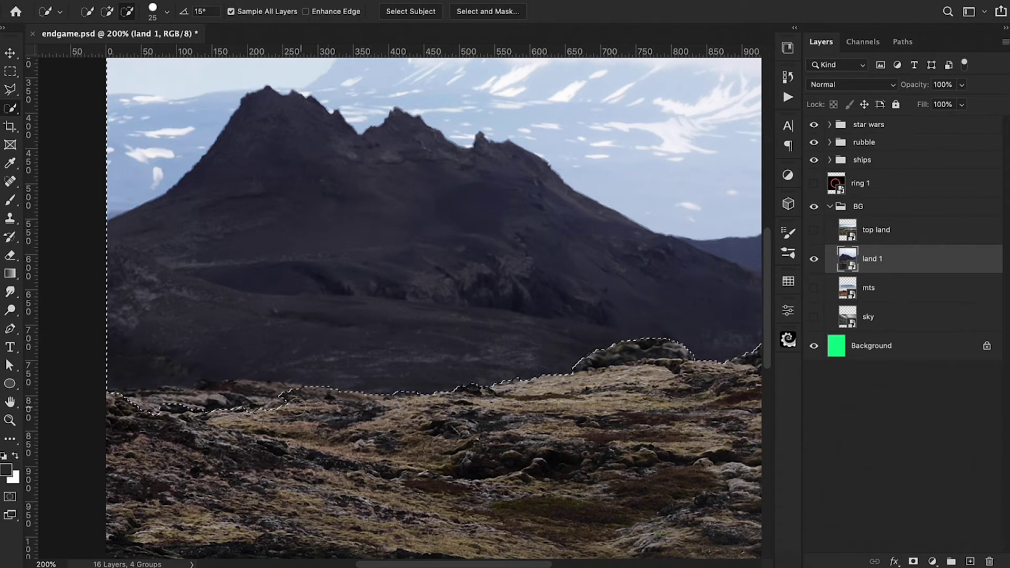
scroll(268, 399, left, 3)
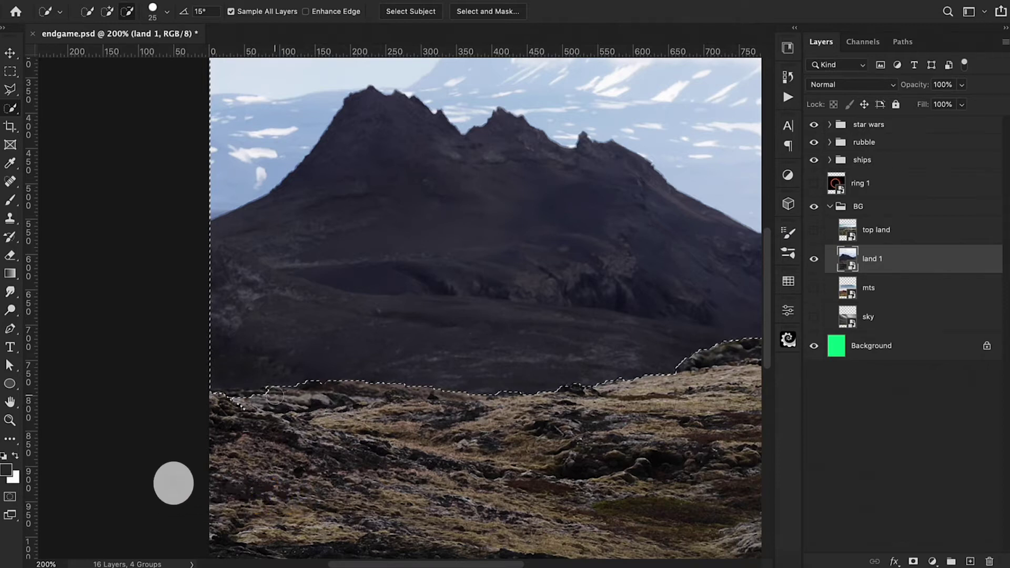
drag(266, 402, 250, 402)
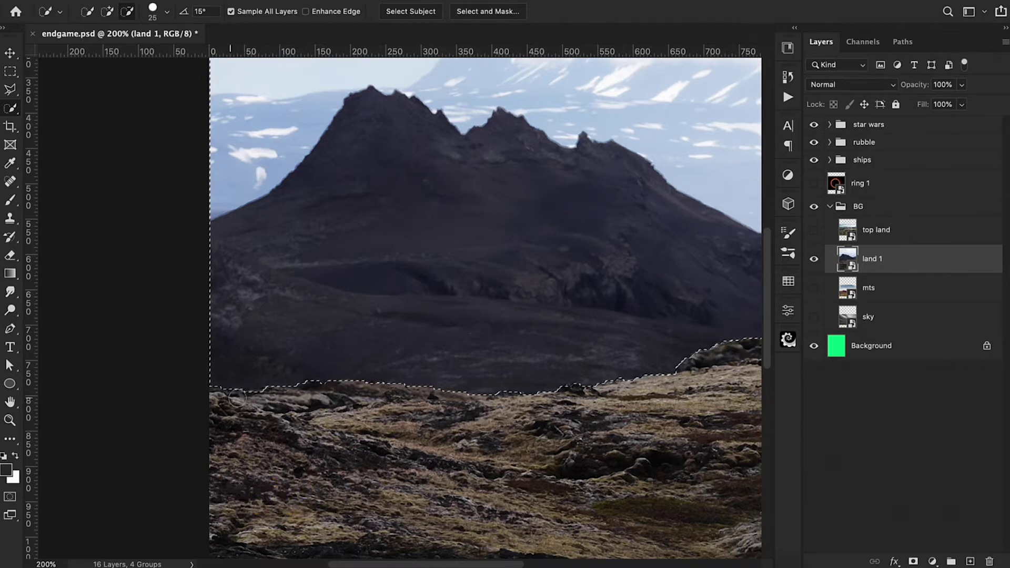
scroll(318, 434, right, 2)
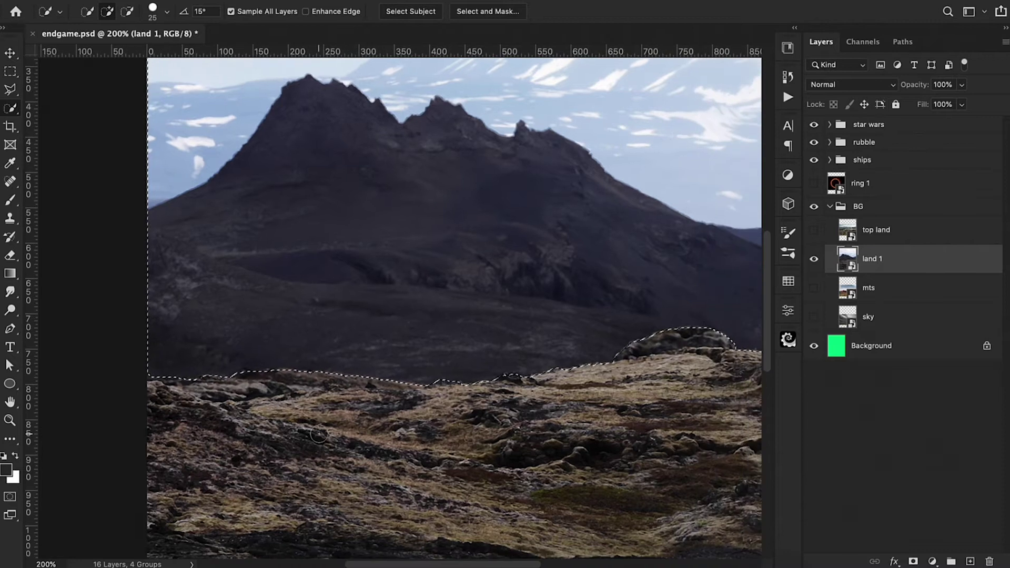
click(912, 562)
Invert land 1's mask to keep the ground, and show and select the top land layer
key(ctrl+i)
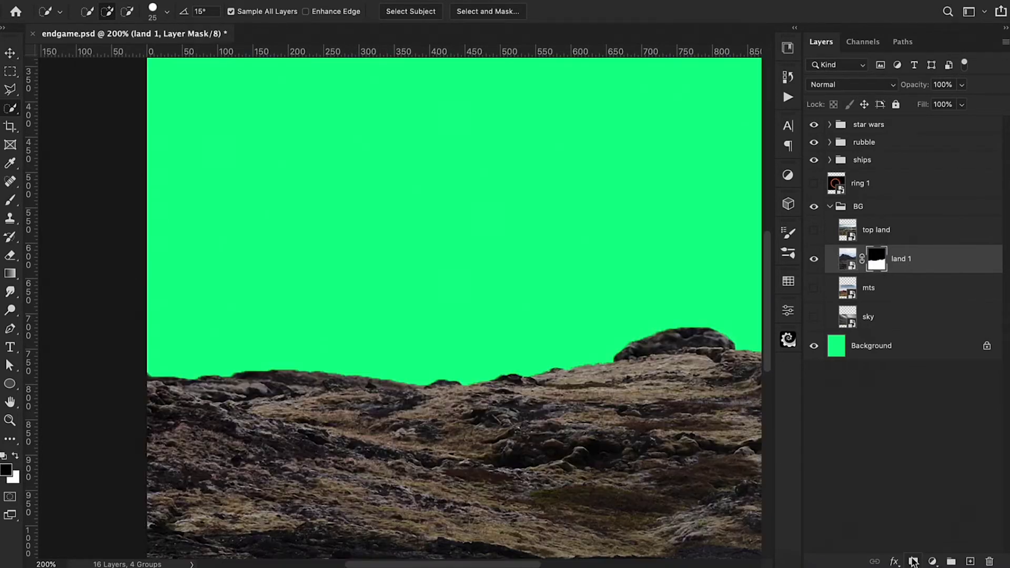
key(ctrl+minus)
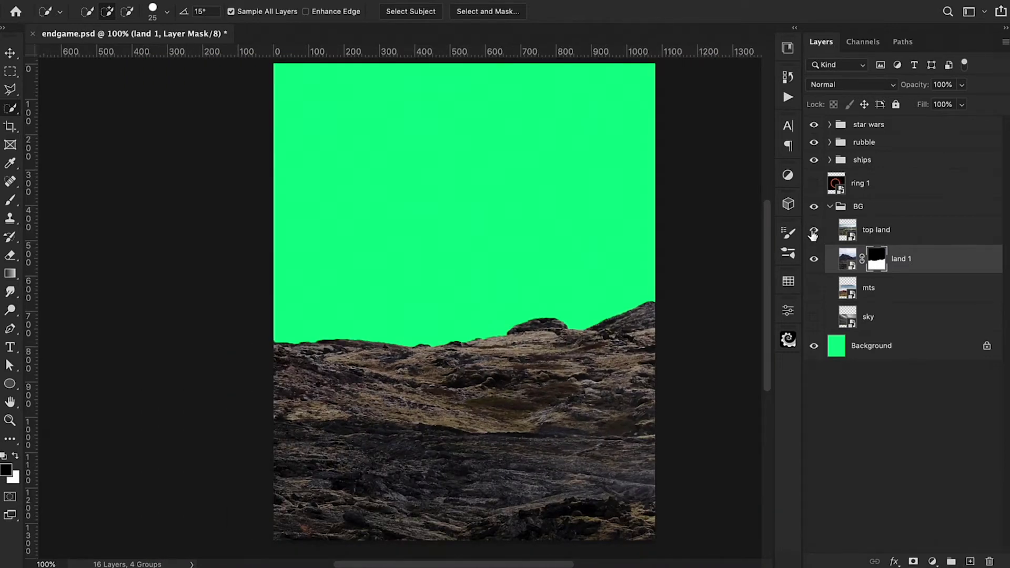
click(813, 231)
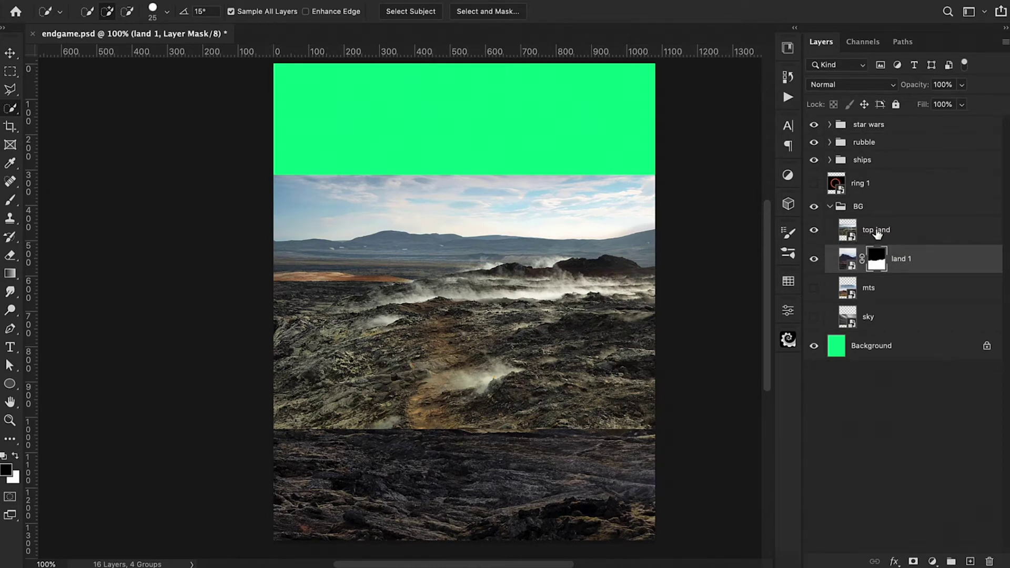
click(877, 234)
Mask top land with a rectangular horizontal band, inverted to hide the band
click(8, 73)
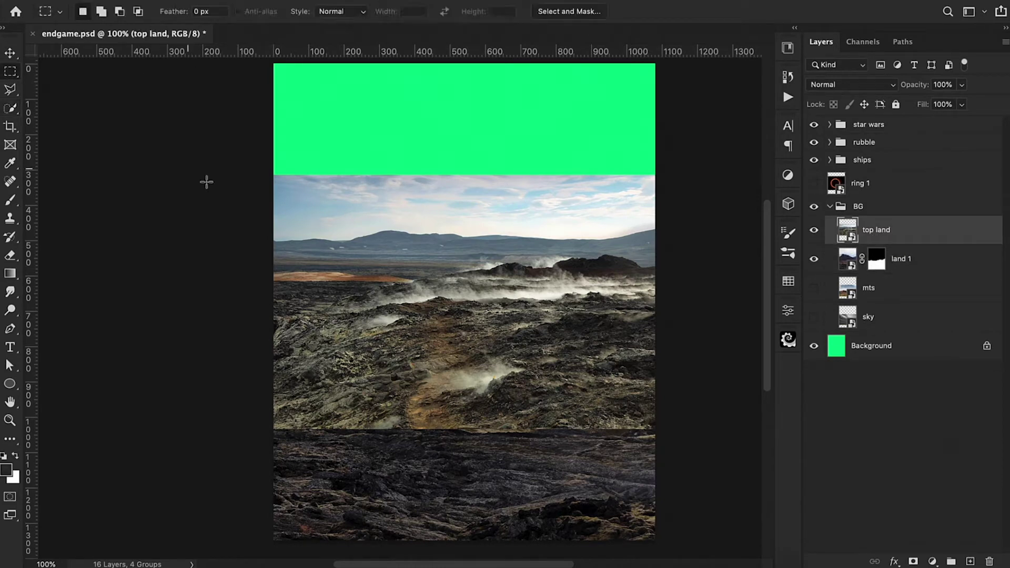
drag(242, 165, 678, 271)
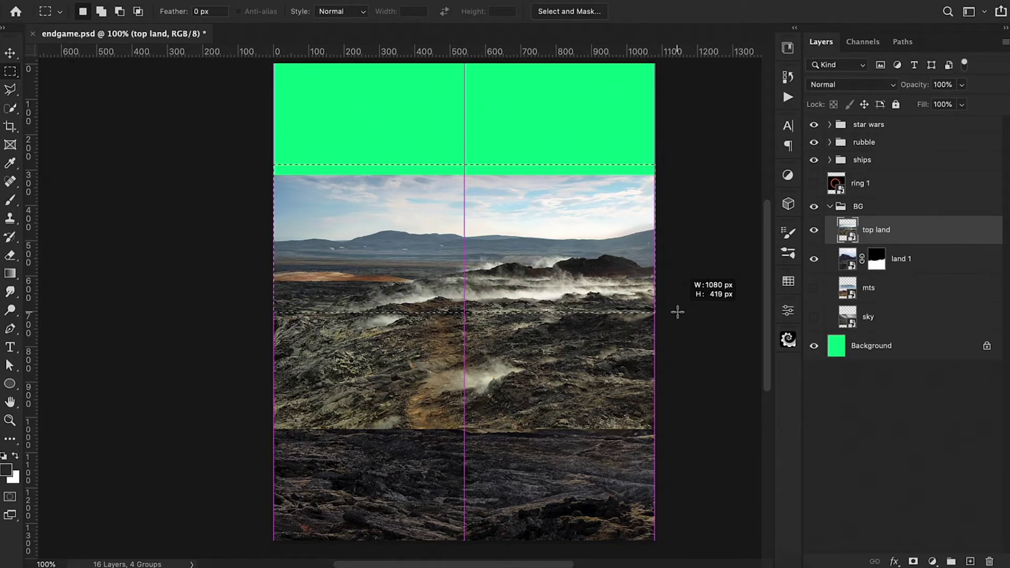
drag(678, 312, 677, 308)
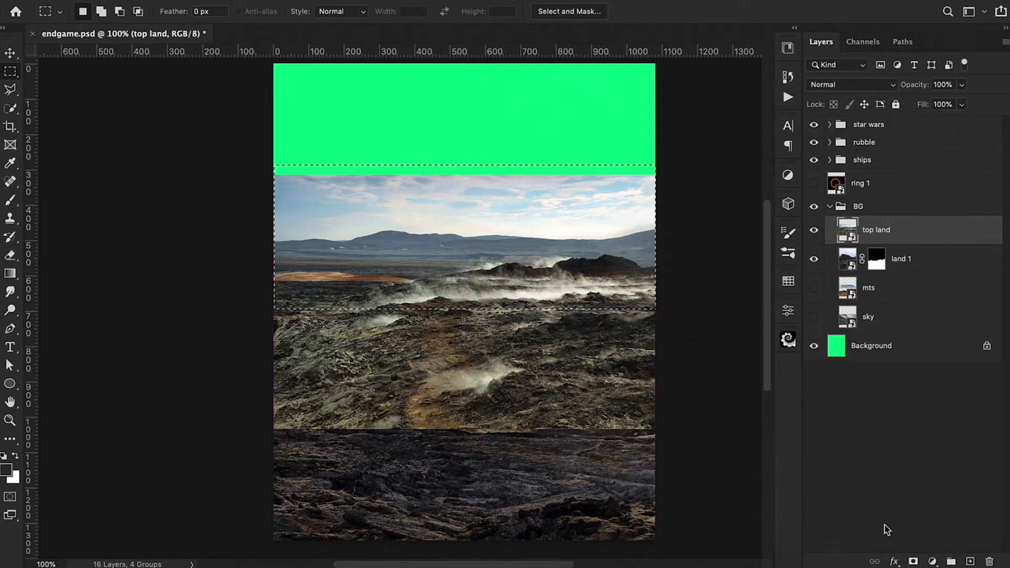
click(913, 562)
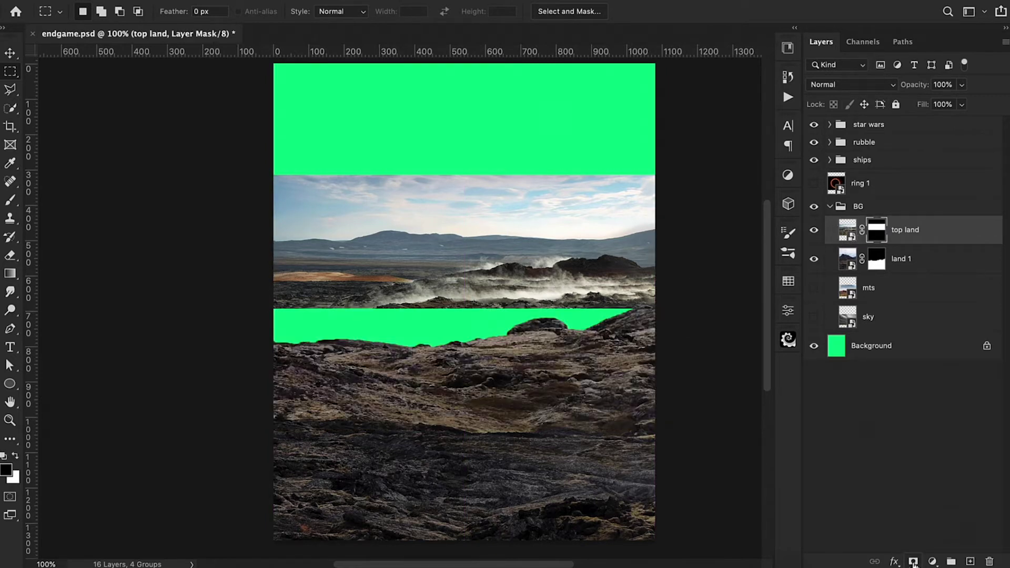
key(ctrl+i)
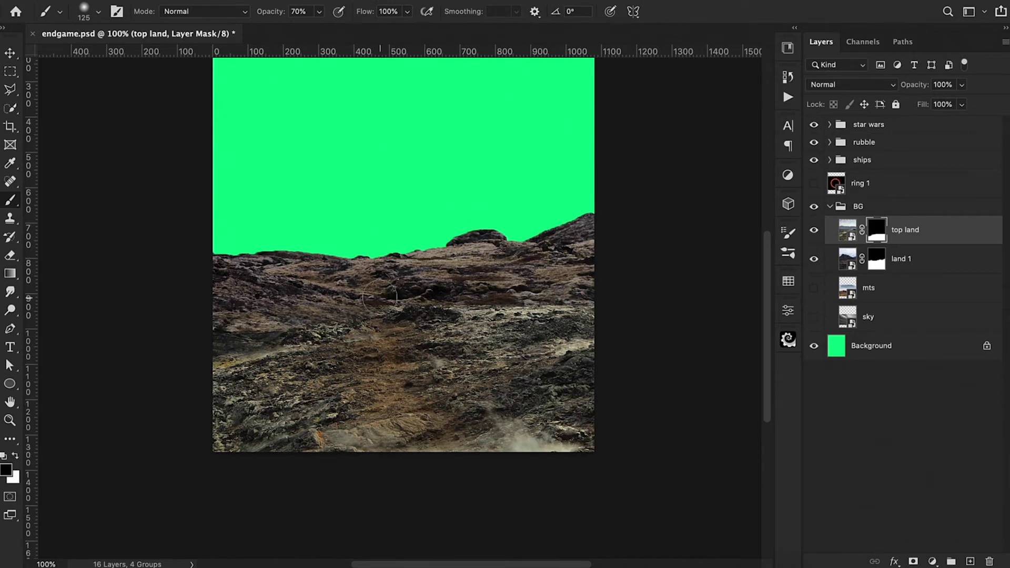
Brush top land's mask so it blends into land 1
drag(379, 297, 214, 336)
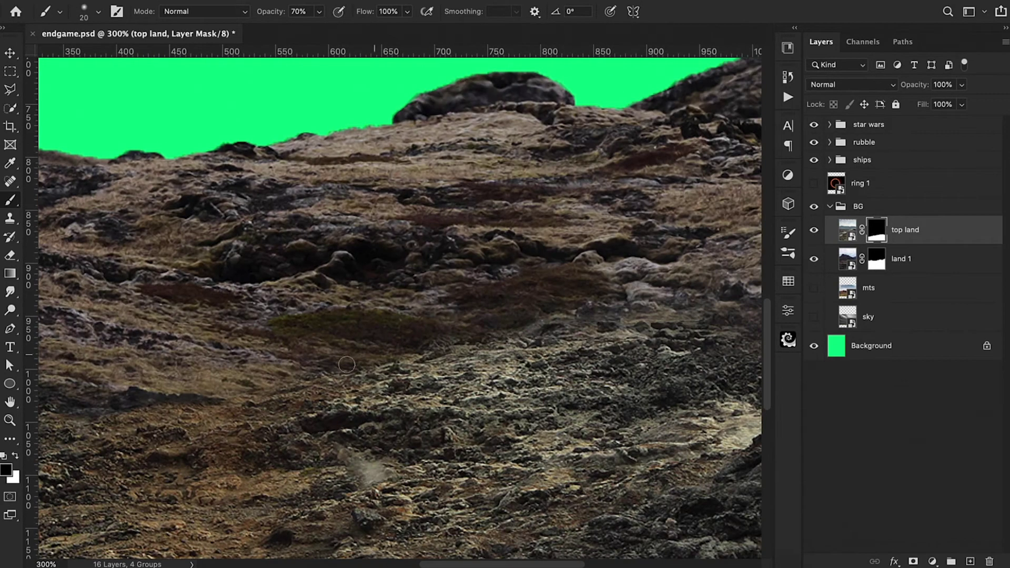
key(x)
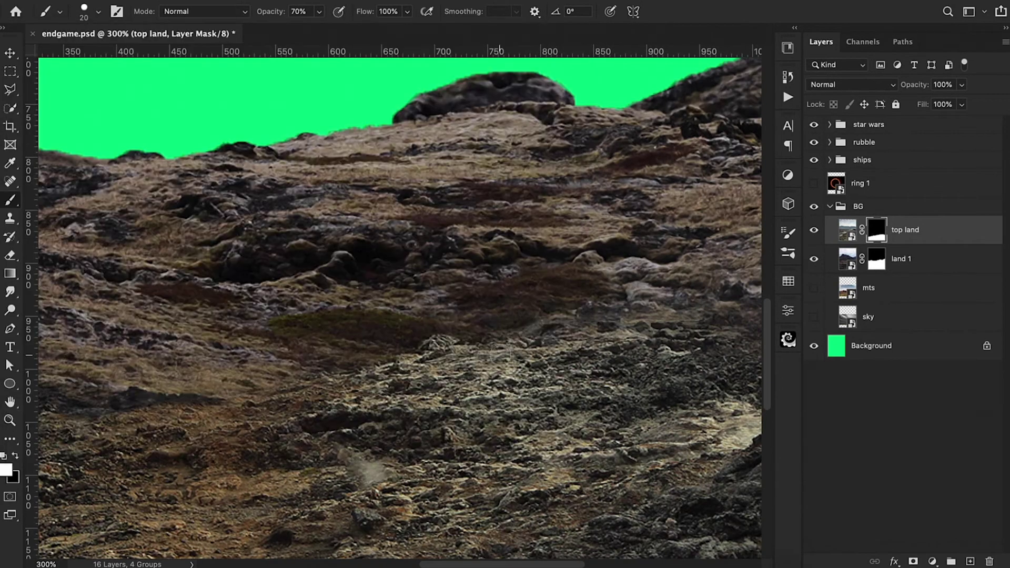
scroll(563, 346, right, 5)
key(ctrl+1)
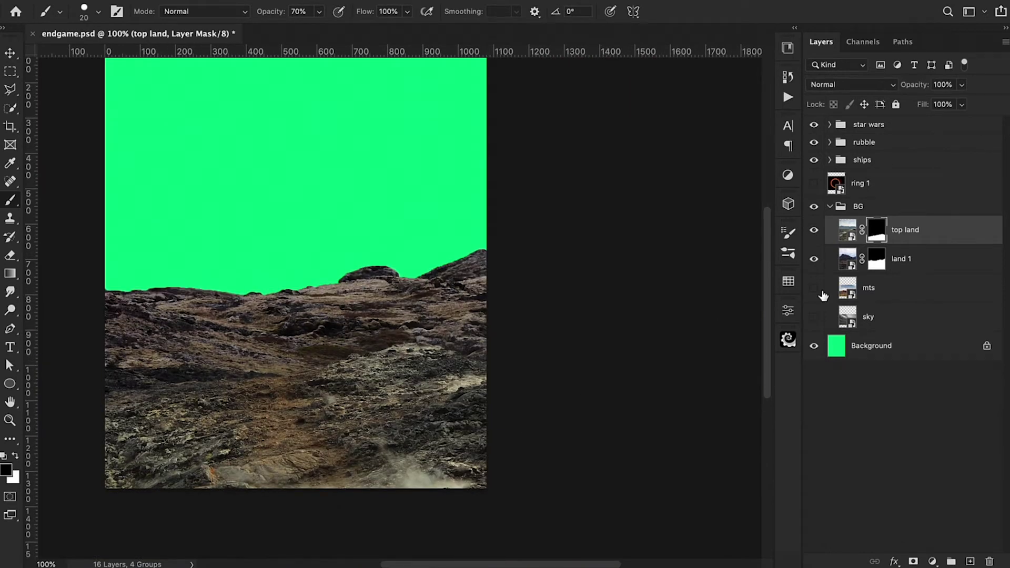
Show the mts layer and move its mountains upward with Free Transform
click(814, 289)
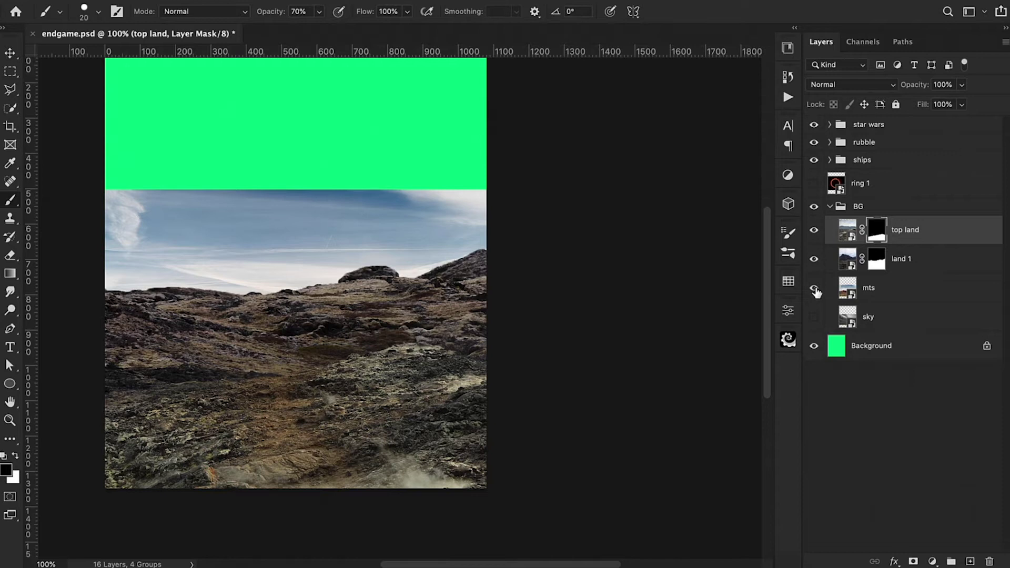
key(ctrl+minus)
click(894, 288)
key(ctrl+t)
drag(357, 298, 355, 200)
key(Return)
Enlarge the red mountains on the mts layer with Free Transform
key(w)
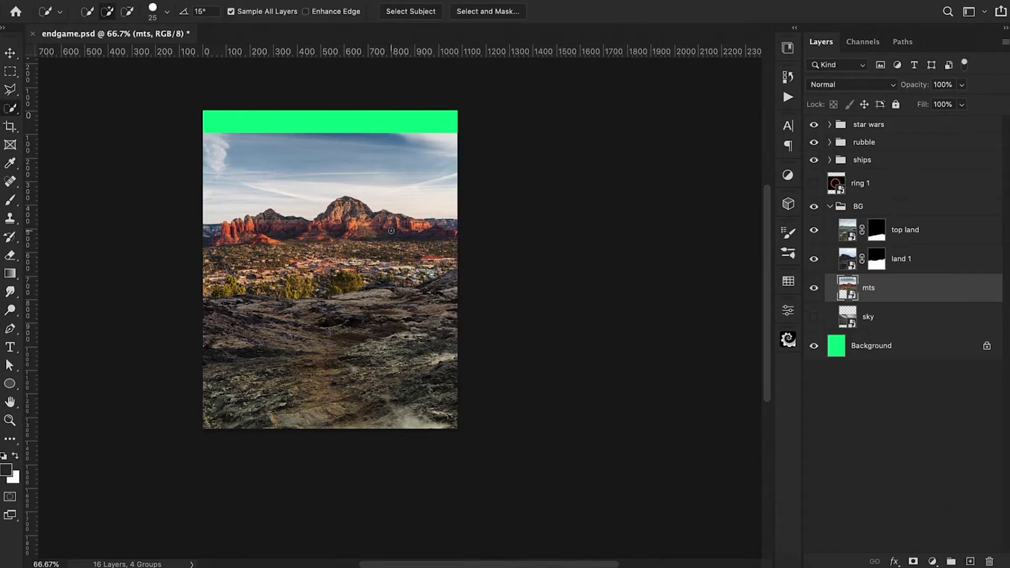
key(ctrl+plus)
key(ctrl+plus)
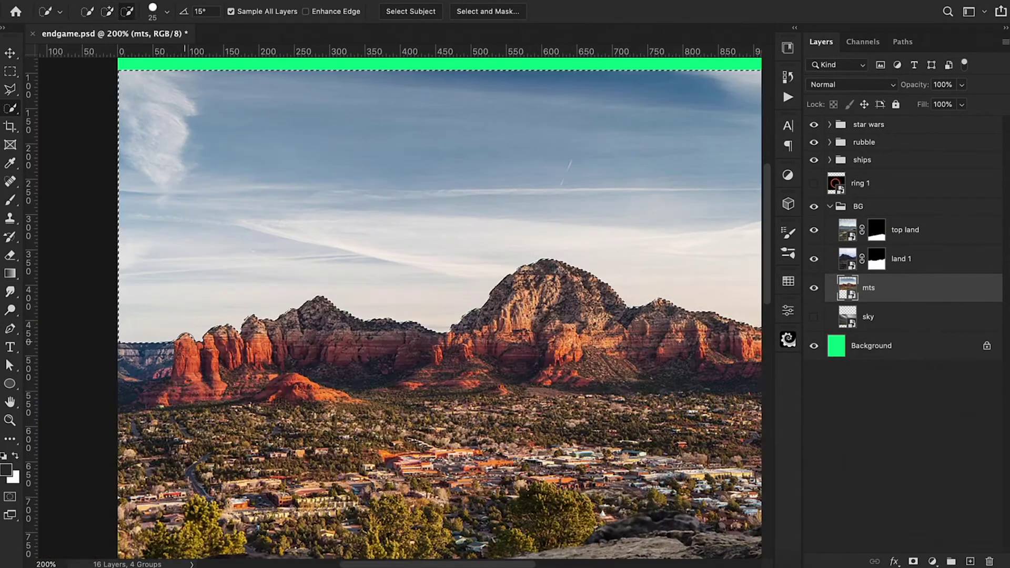
key(ctrl+minus)
key(ctrl+minus)
key(ctrl+t)
drag(666, 213, 750, 128)
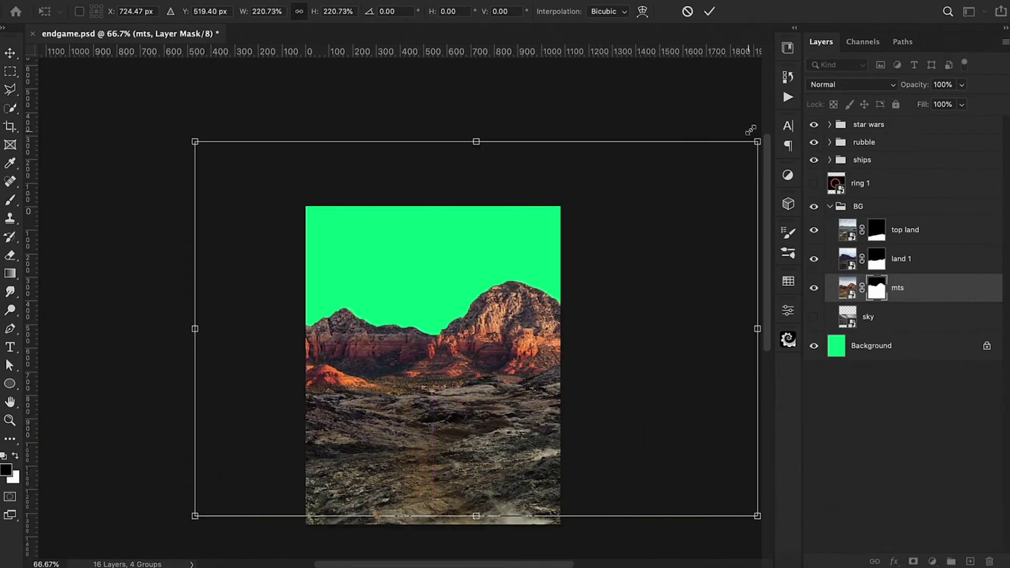
key(Return)
key(b)
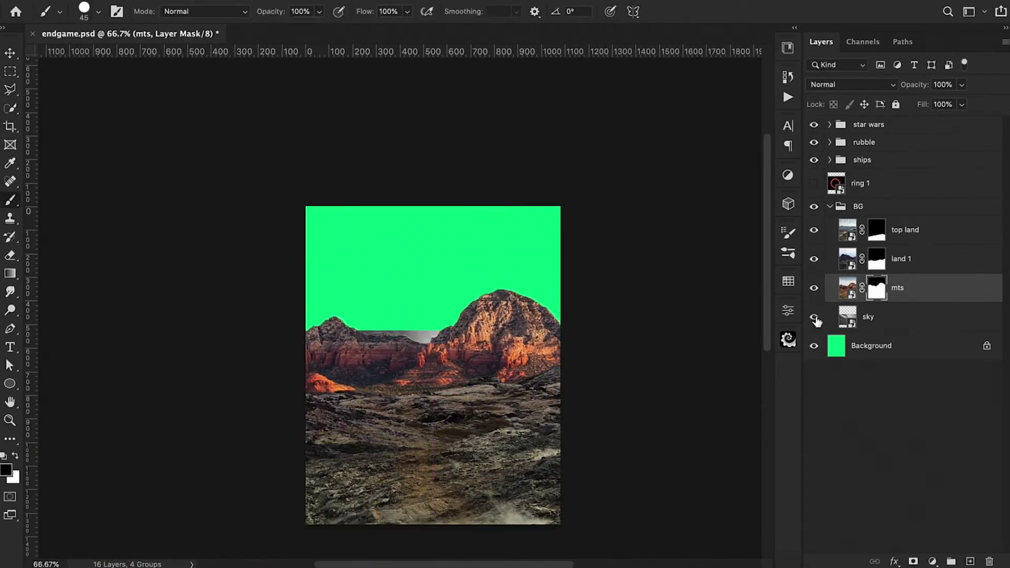
Move and scale the stormy sky layer up so it covers the top behind the mountains
click(873, 330)
drag(485, 397, 465, 247)
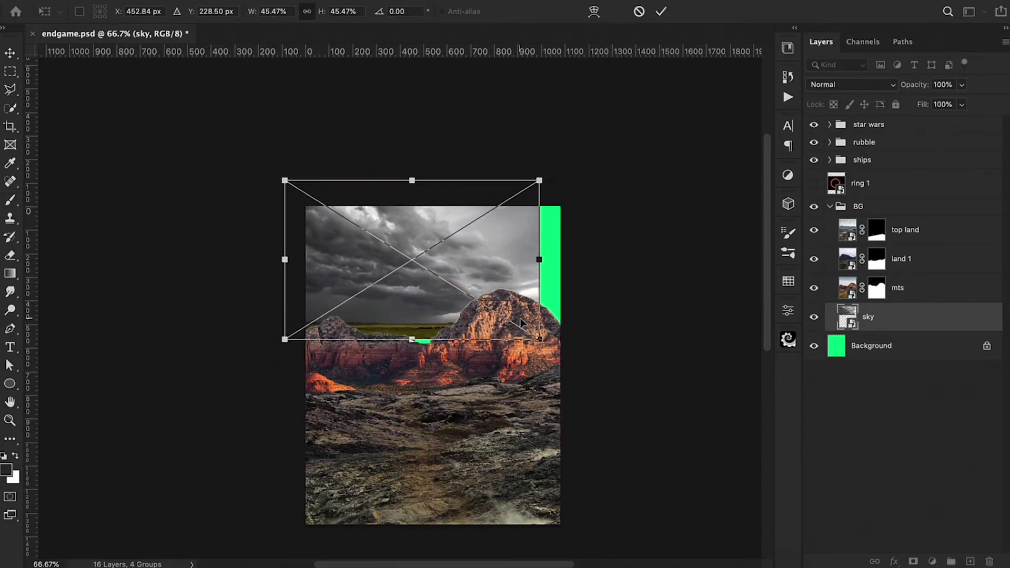
mouse_move(539, 339)
mouse_down()
mouse_move(653, 435)
mouse_move(444, 348)
mouse_up()
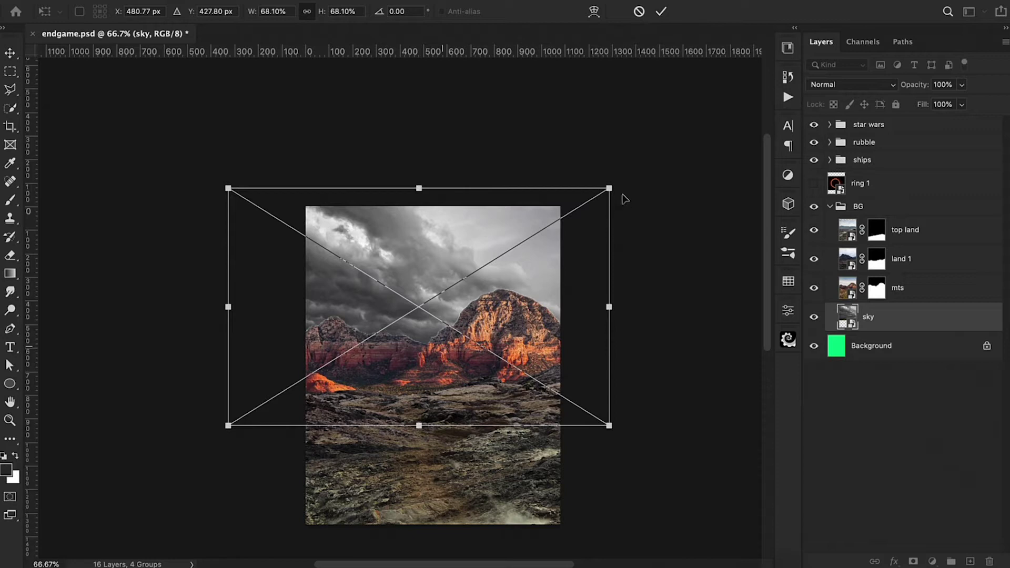
drag(609, 188, 626, 175)
drag(523, 337, 499, 337)
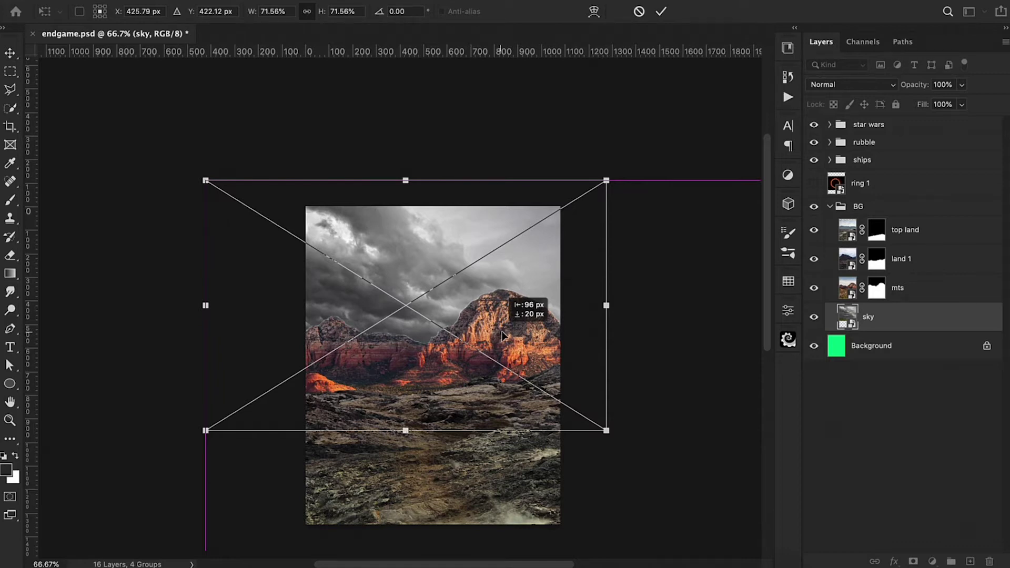
drag(500, 332, 504, 333)
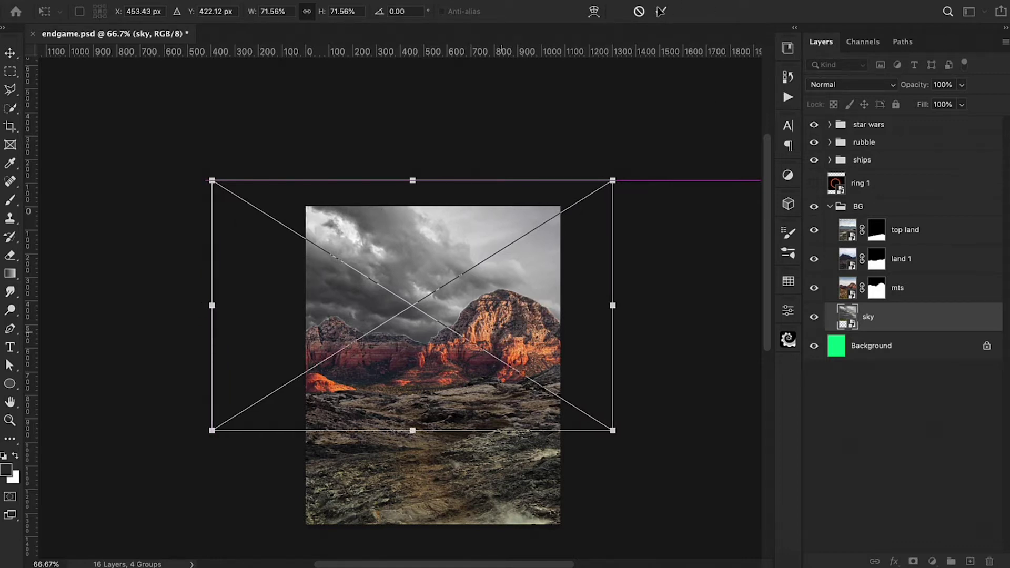
click(660, 11)
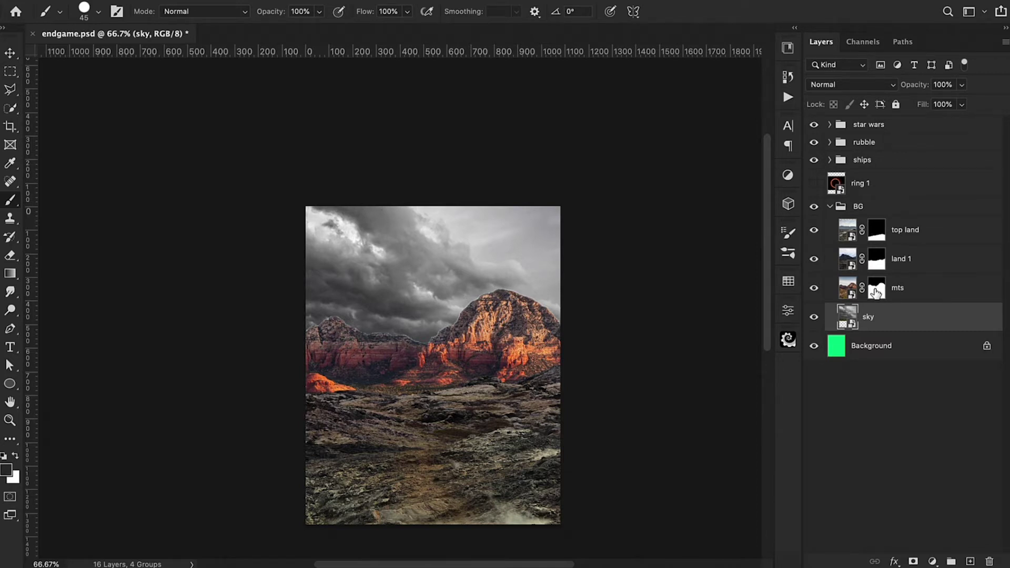
Target the mts layer's mask and choose the Filter > Other > Minimum filter
click(875, 293)
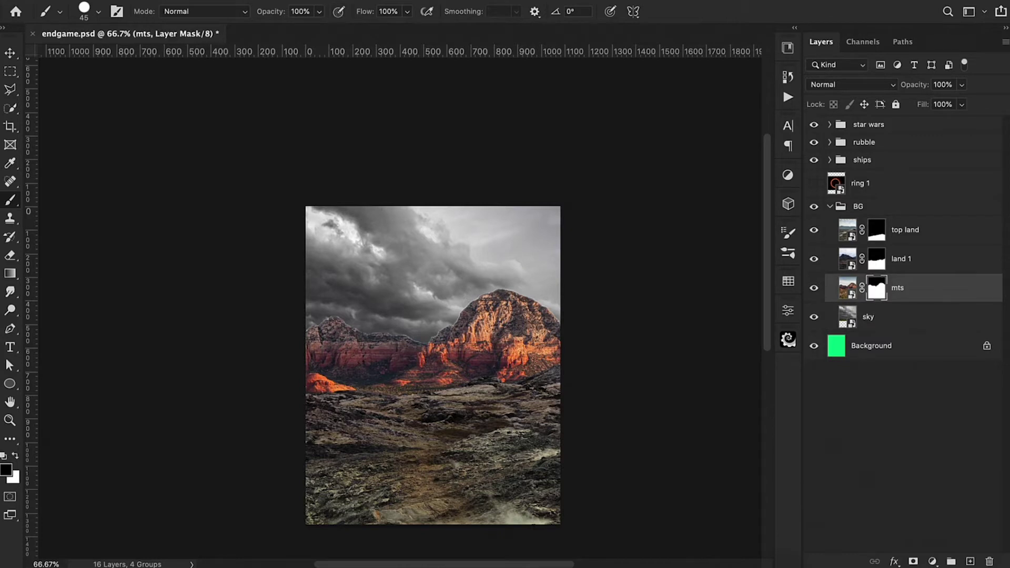
click(328, 2)
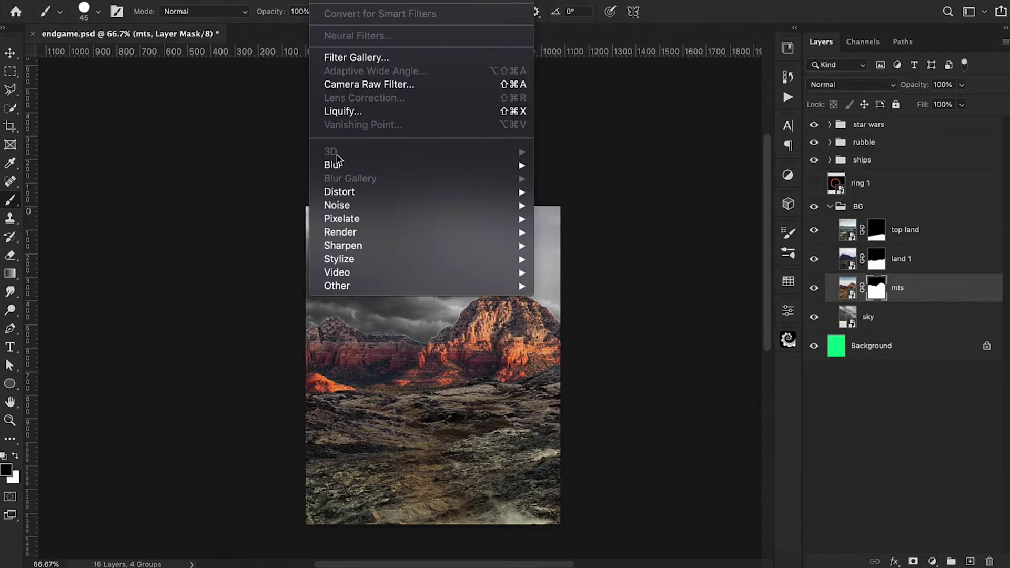
mouse_move(337, 286)
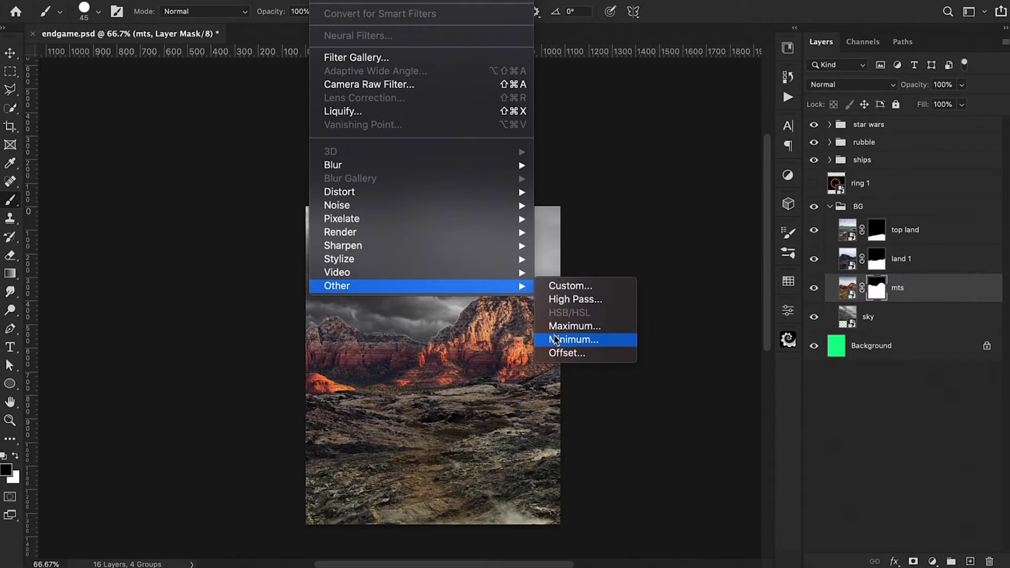
click(555, 339)
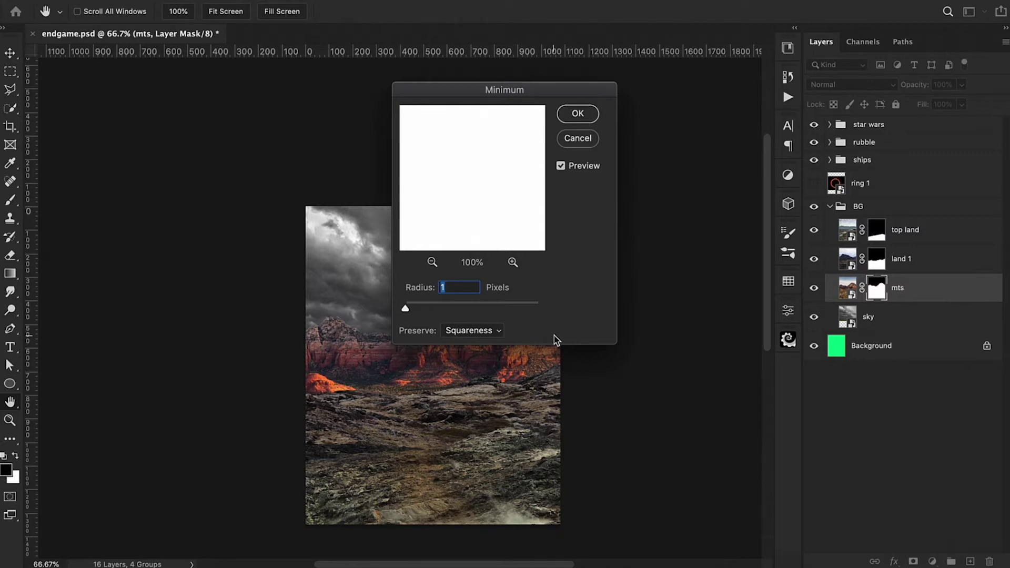
Apply the Minimum filter at radius 2, zoom to the ridgeline, shrink the brush and hide the sky
text(2)
click(574, 114)
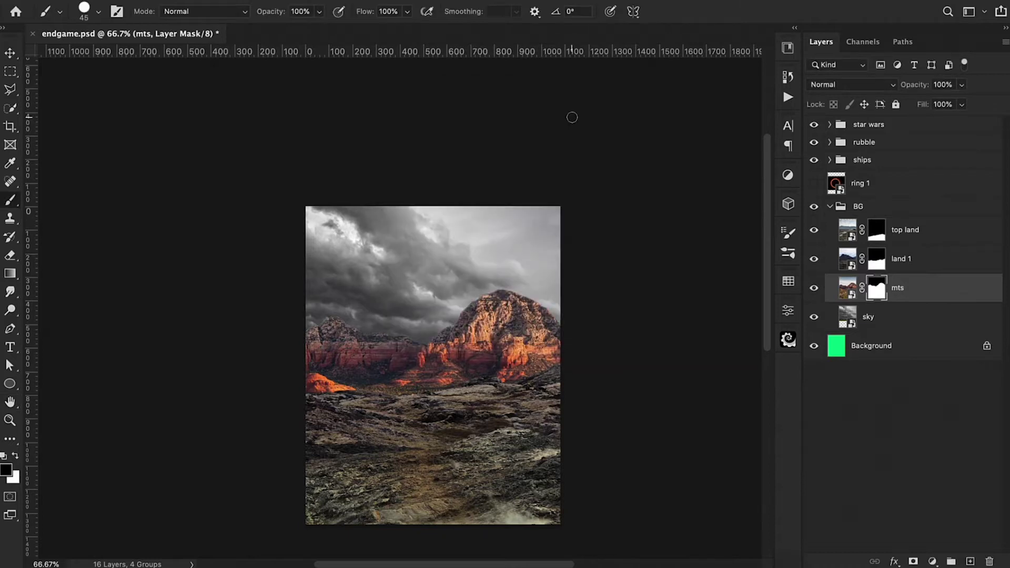
key(ctrl+plus)
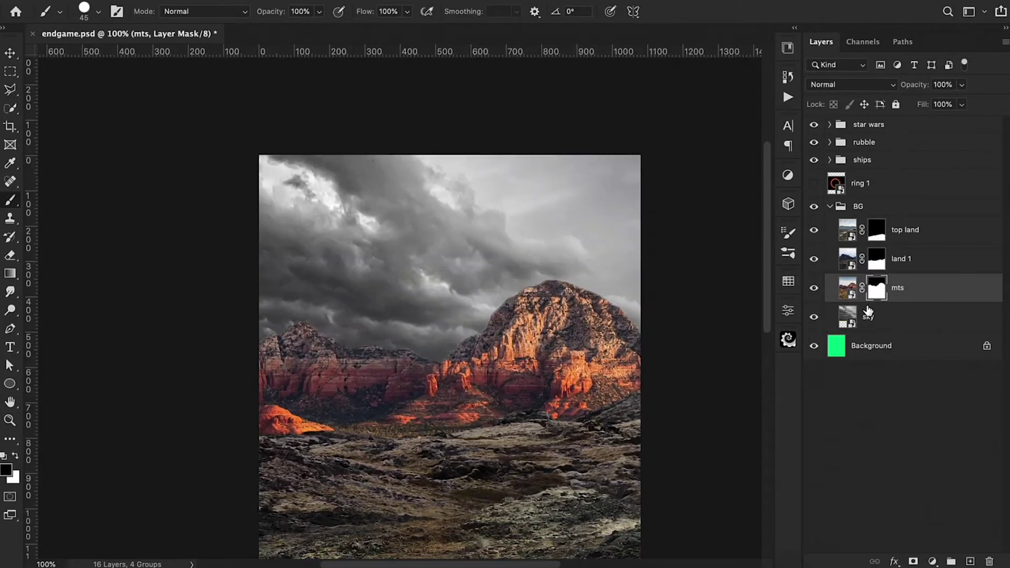
key(ctrl+plus)
scroll(443, 392, right, 5)
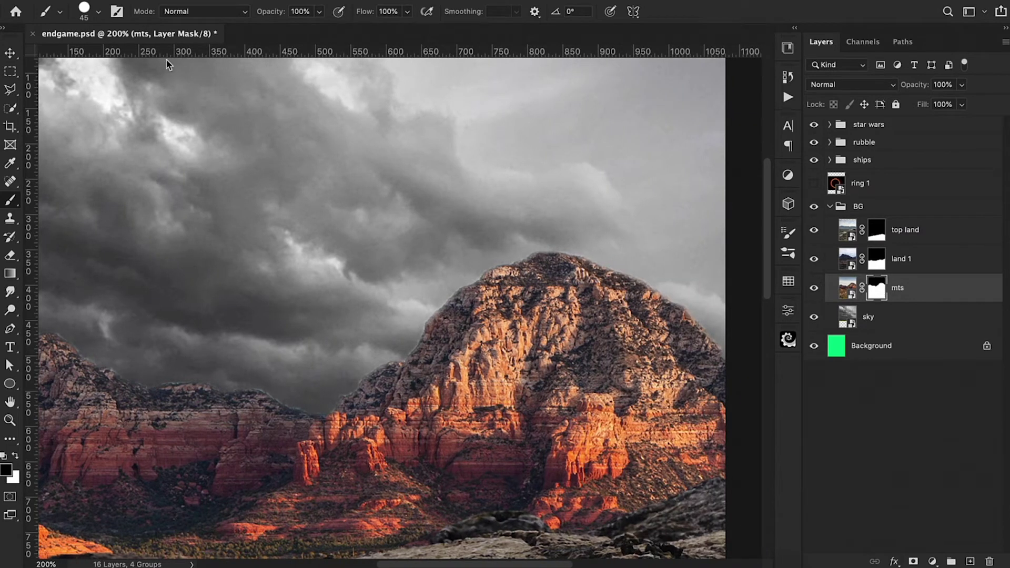
key(bracketleft)
key(bracketleft)
key(bracketleft)
key(bracketleft)
key(bracketleft)
click(814, 316)
Paint the mts mask to remove the halo along the left ridge and valley edge
scroll(513, 344, left, 5)
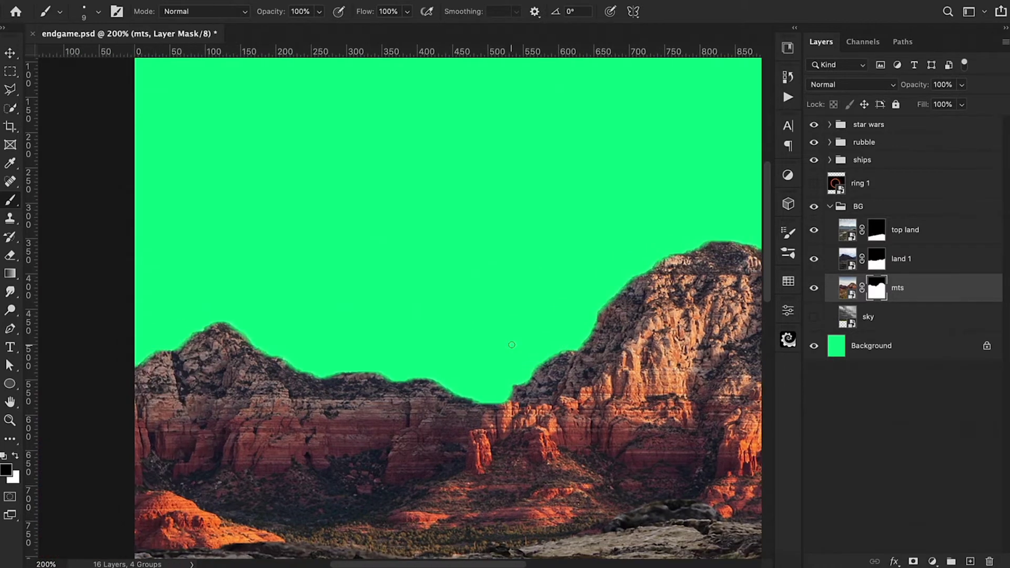
key(bracketleft)
scroll(439, 355, up, 5)
scroll(440, 355, right, 5)
key(x)
drag(403, 334, 542, 379)
scroll(542, 378, right, 8)
key(x)
drag(457, 350, 680, 308)
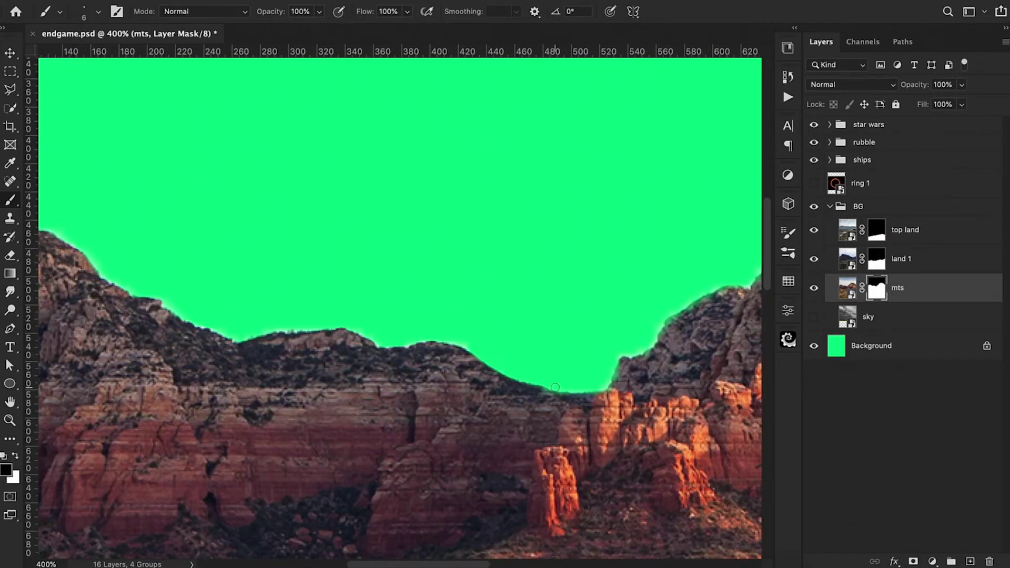
Pan along the ridgeline while toggling between black and white mask paint
scroll(680, 309, right, 10)
scroll(651, 404, up, 5)
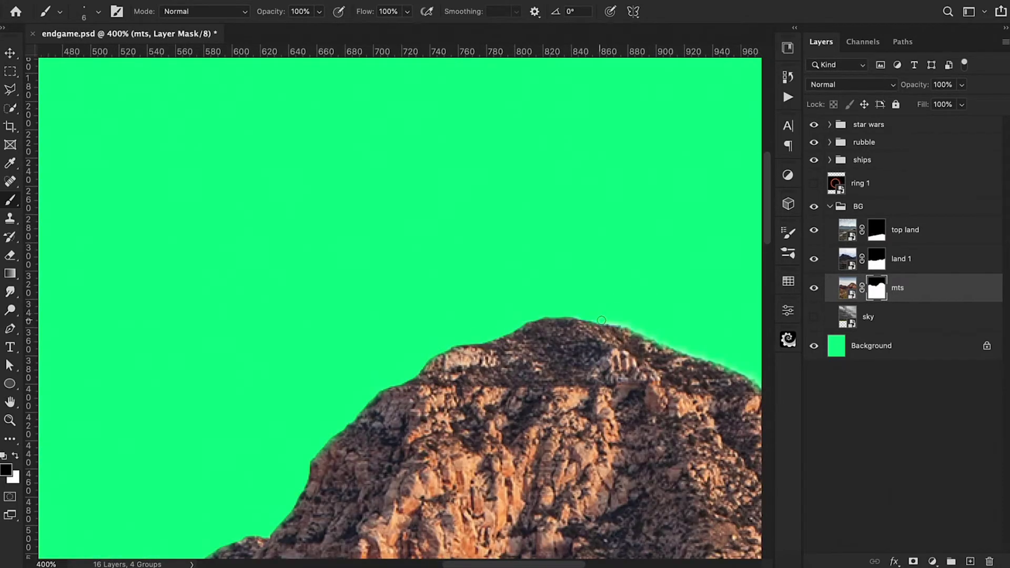
scroll(651, 403, down, 5)
key(x)
scroll(526, 342, left, 10)
scroll(401, 264, down, 5)
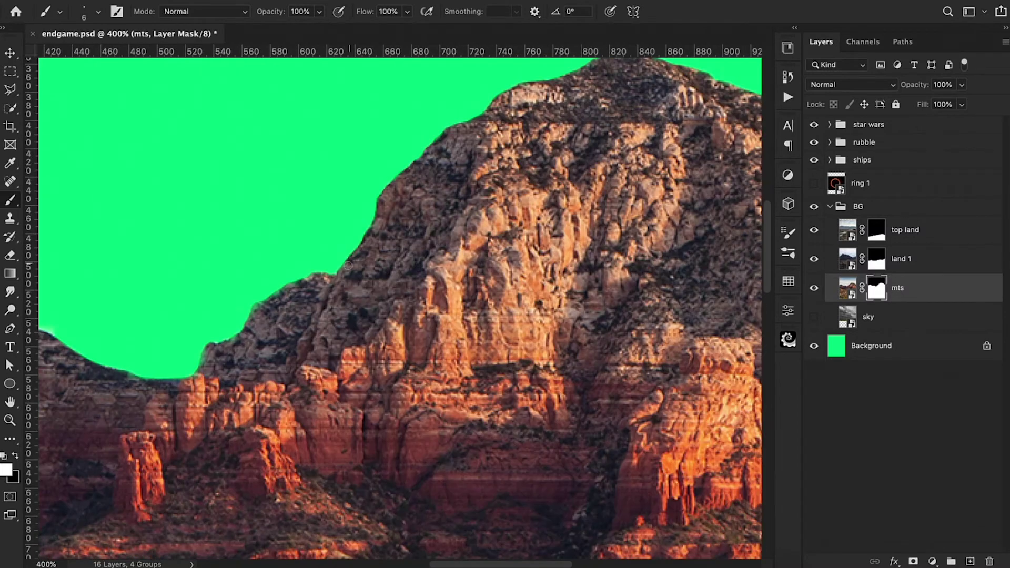
scroll(401, 264, left, 5)
key(x)
scroll(401, 264, left, 6)
scroll(421, 229, up, 1)
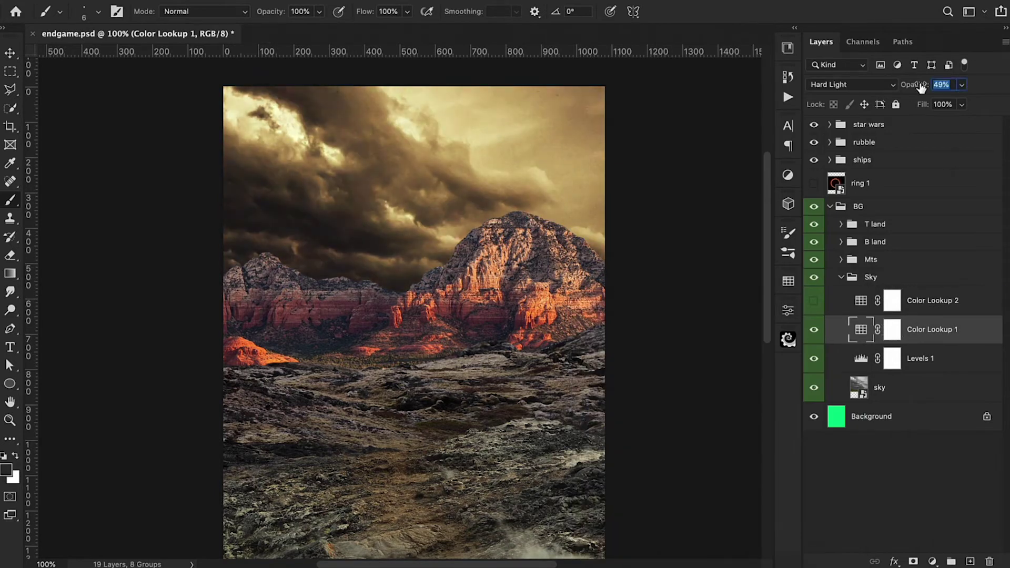
Shift the sky highlights' magenta–green balance and darken the sky to brightness -54
key(Escape)
key(ctrl+minus)
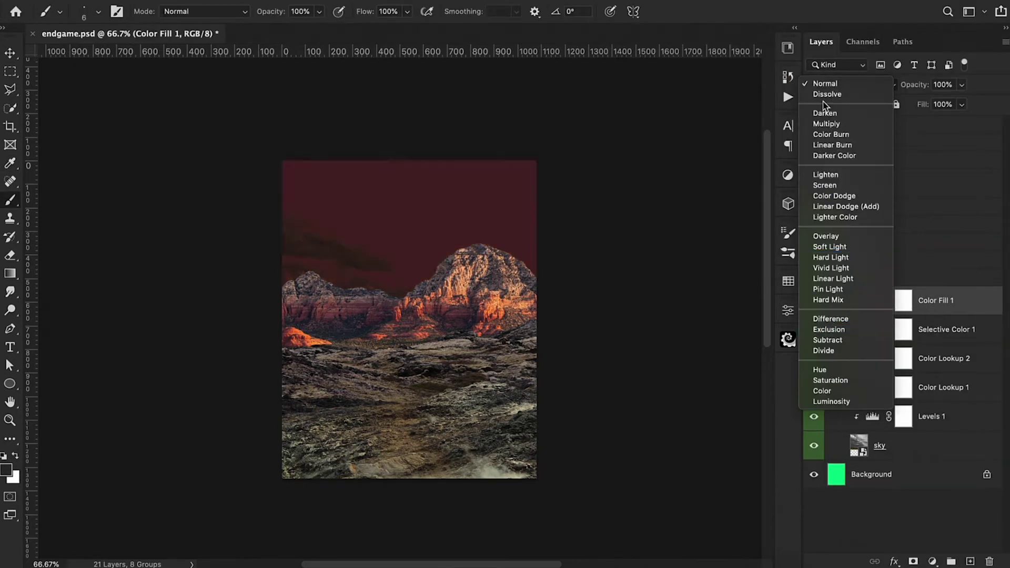
drag(649, 408, 657, 413)
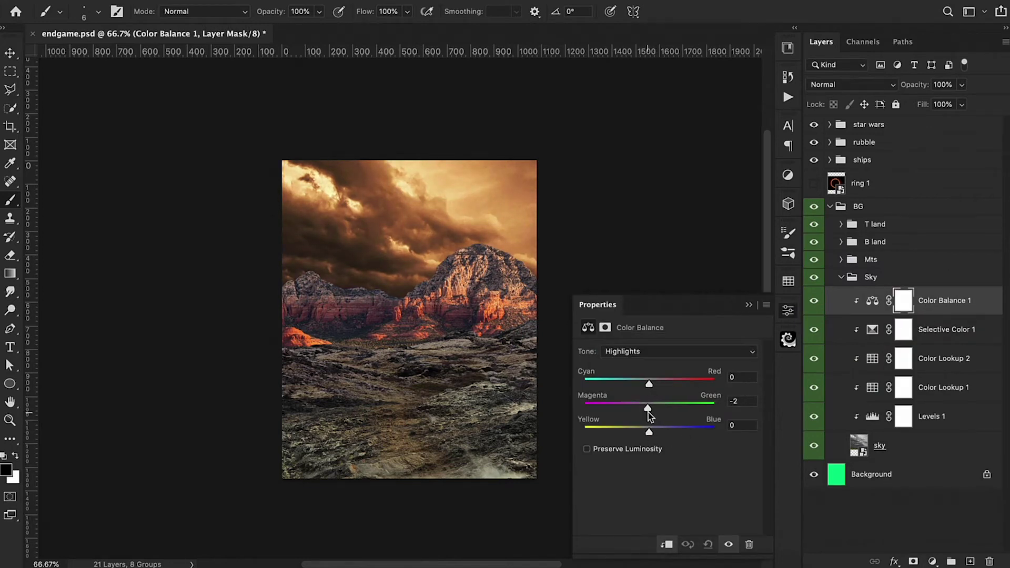
click(951, 336)
drag(651, 390, 636, 391)
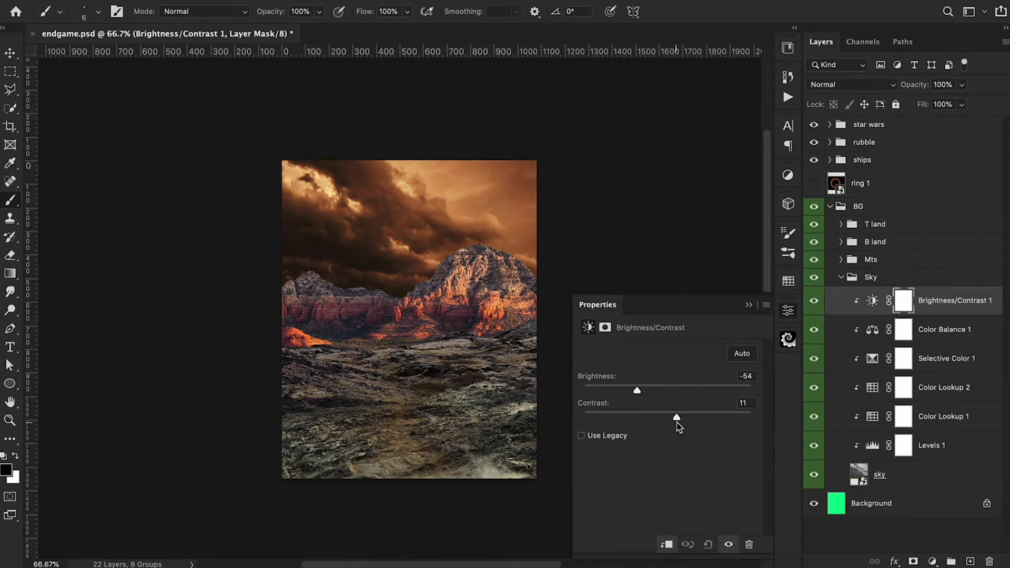
Add a Normal-mode Gradient Map to the sky with a new end colour
click(620, 354)
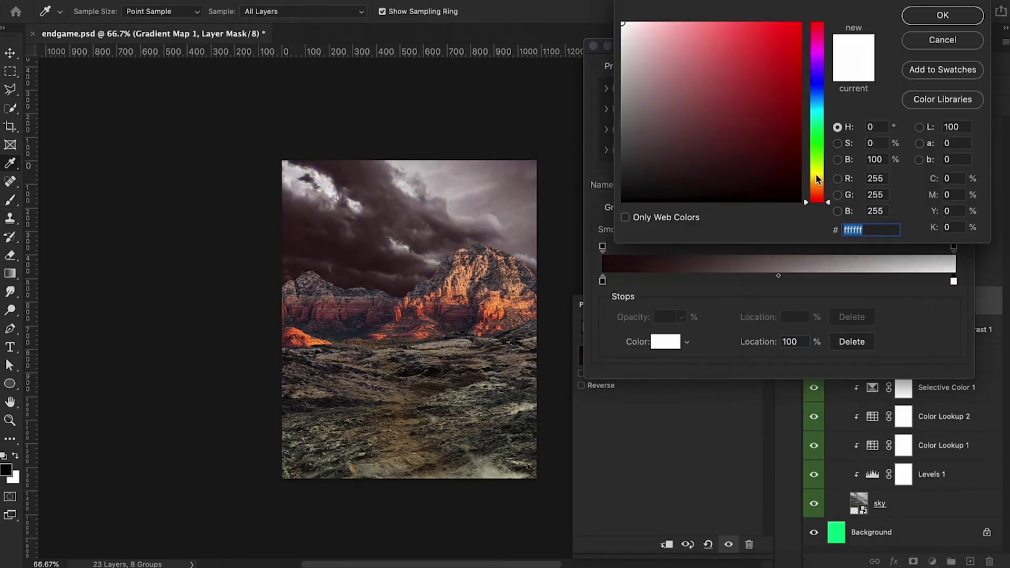
click(711, 54)
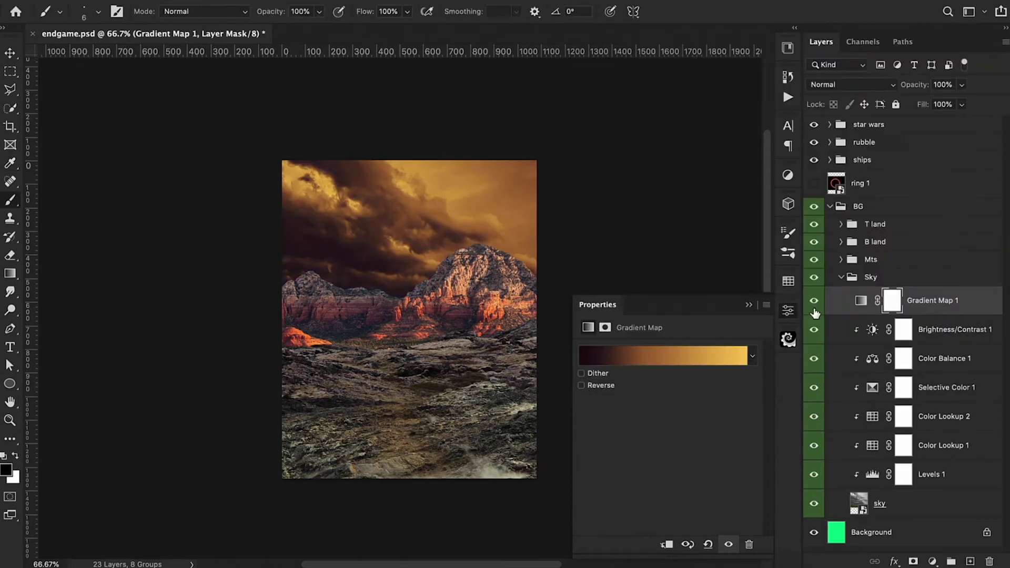
click(847, 84)
key(Escape)
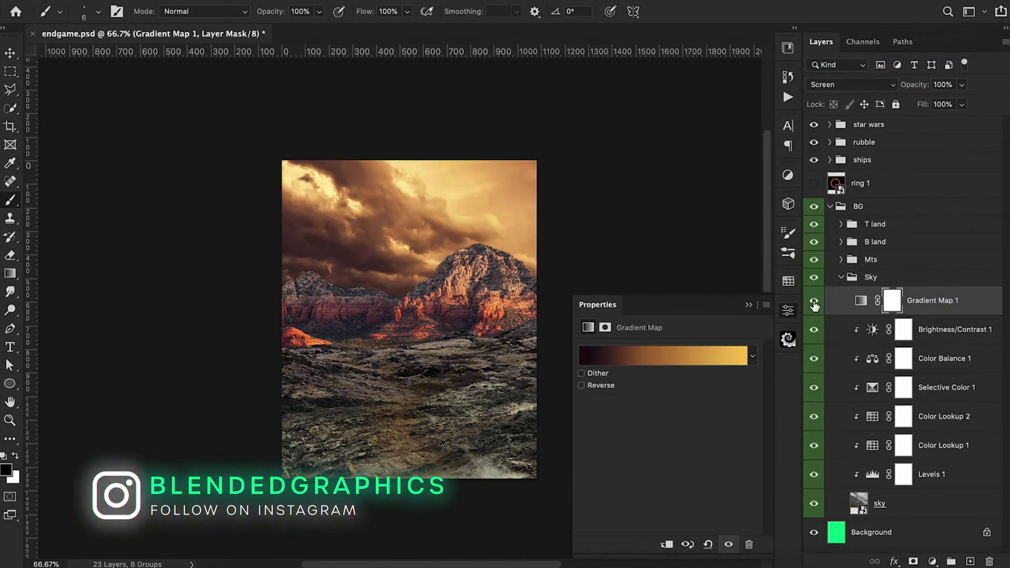
click(814, 300)
click(813, 301)
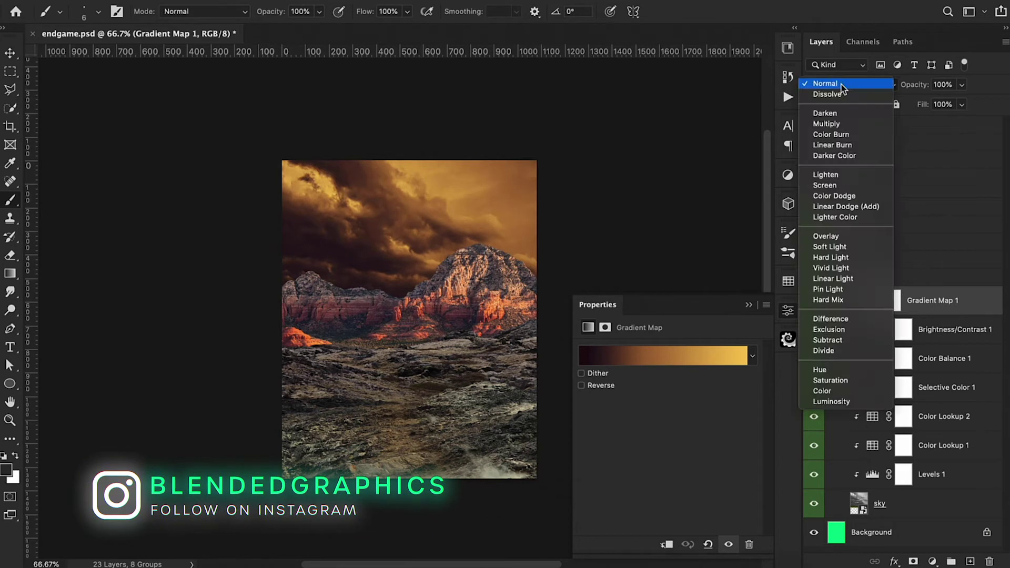
Paint back part of the gradient map's mask, then add Hue/Saturation and Levels adjustments
click(894, 505)
click(858, 310)
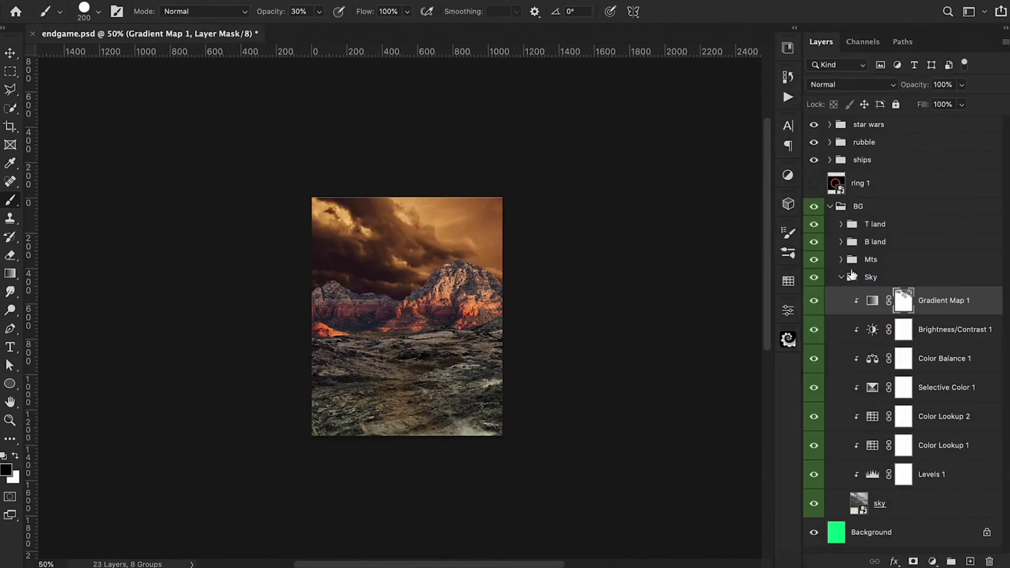
click(841, 277)
click(814, 296)
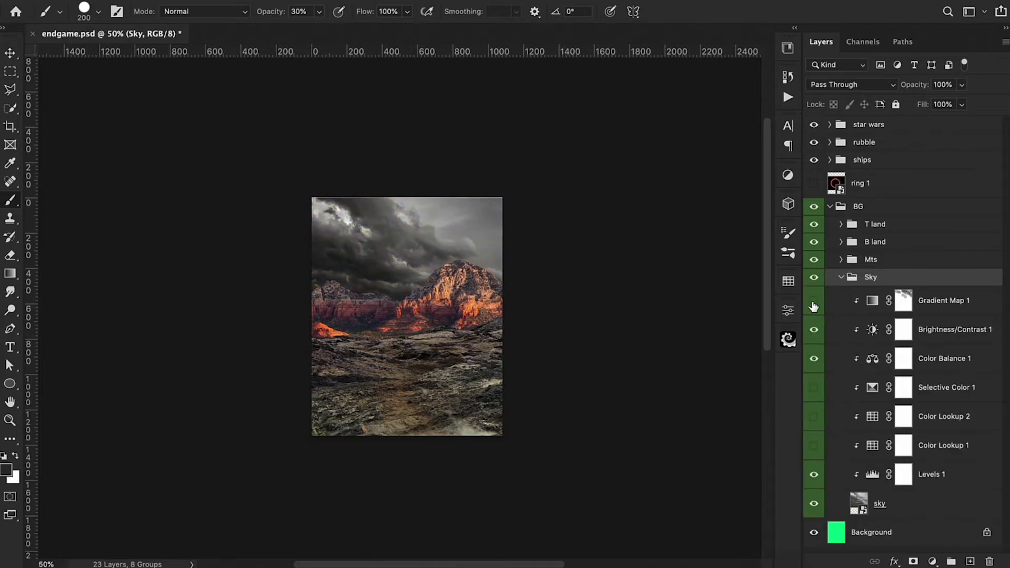
click(933, 561)
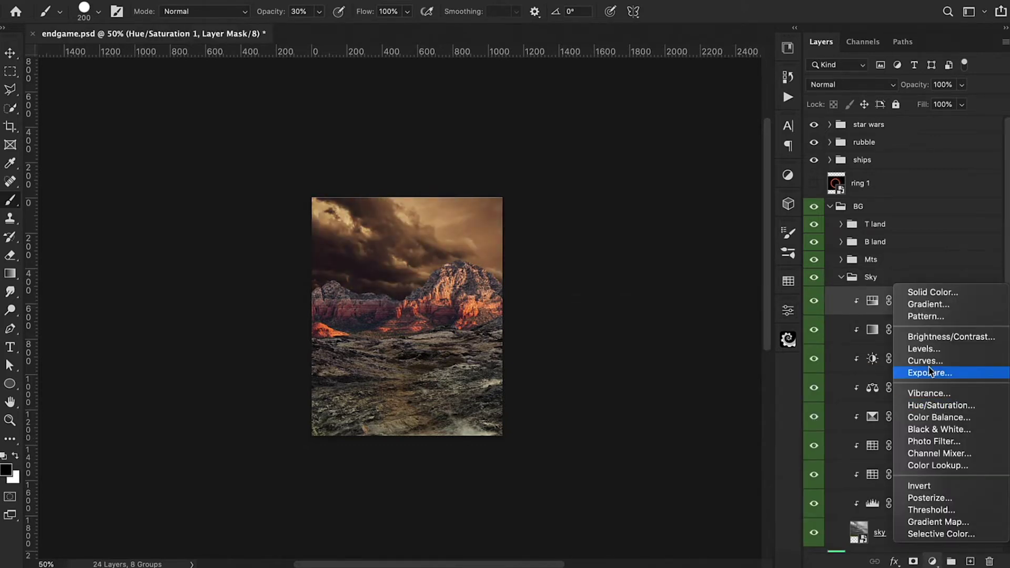
click(855, 375)
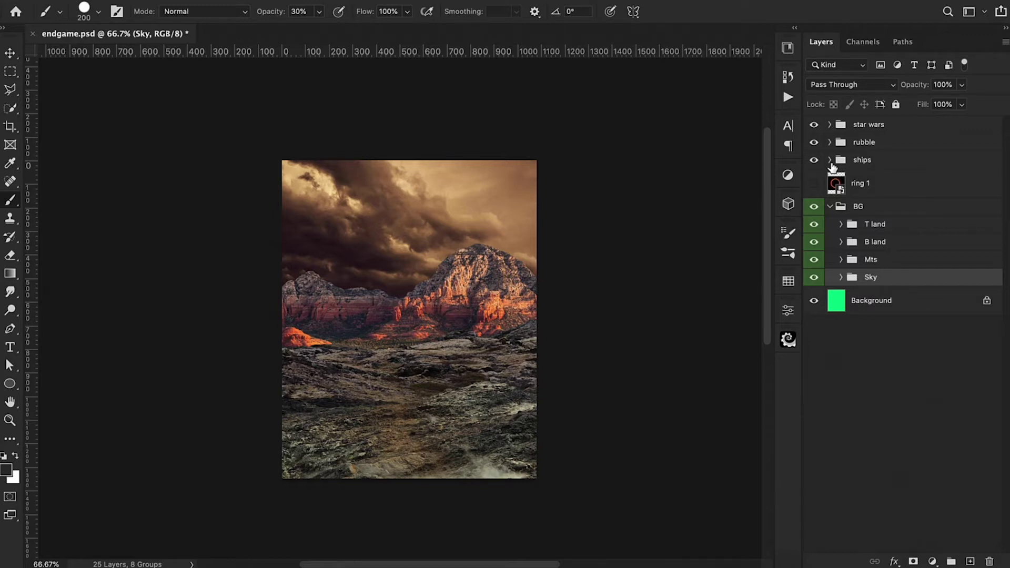
Add a Curves layer clipped to mts, lowering the Blue channel to warm the mountains
click(840, 260)
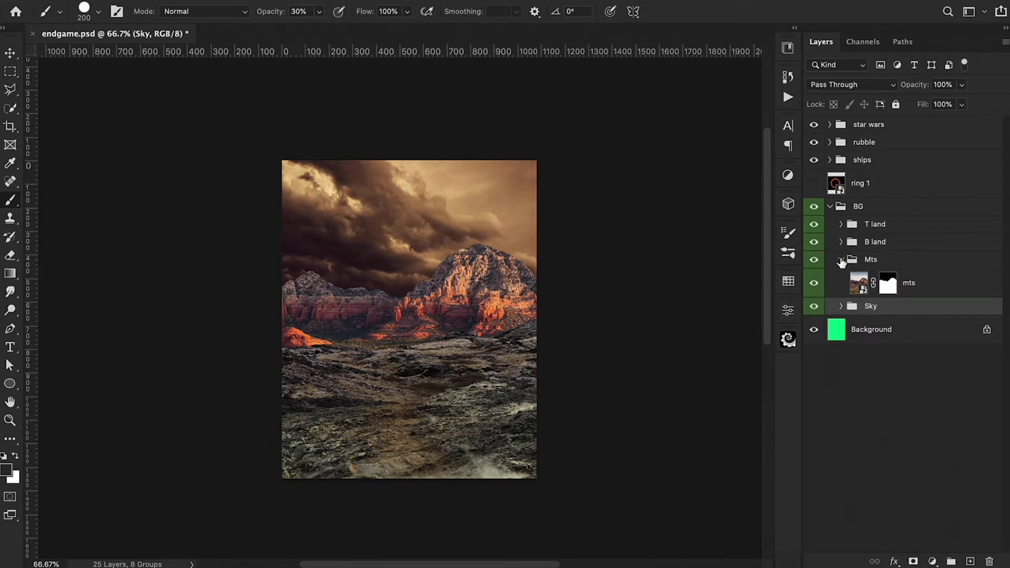
click(916, 289)
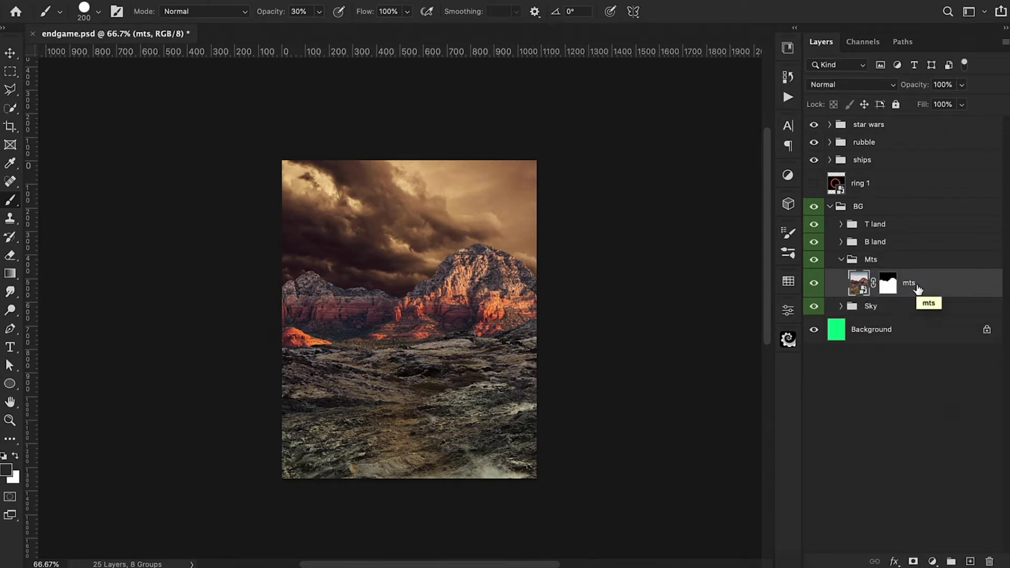
click(931, 561)
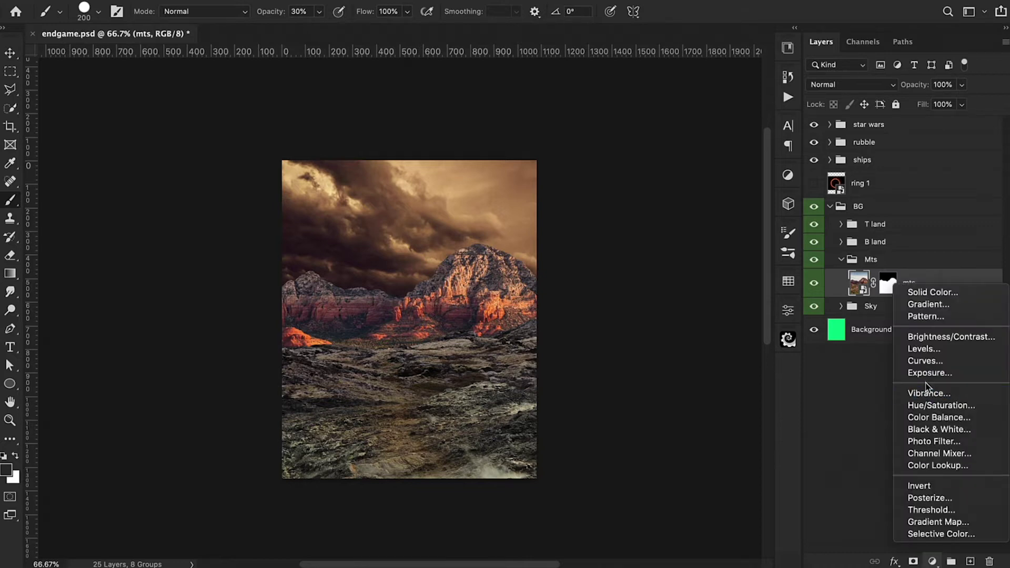
click(925, 361)
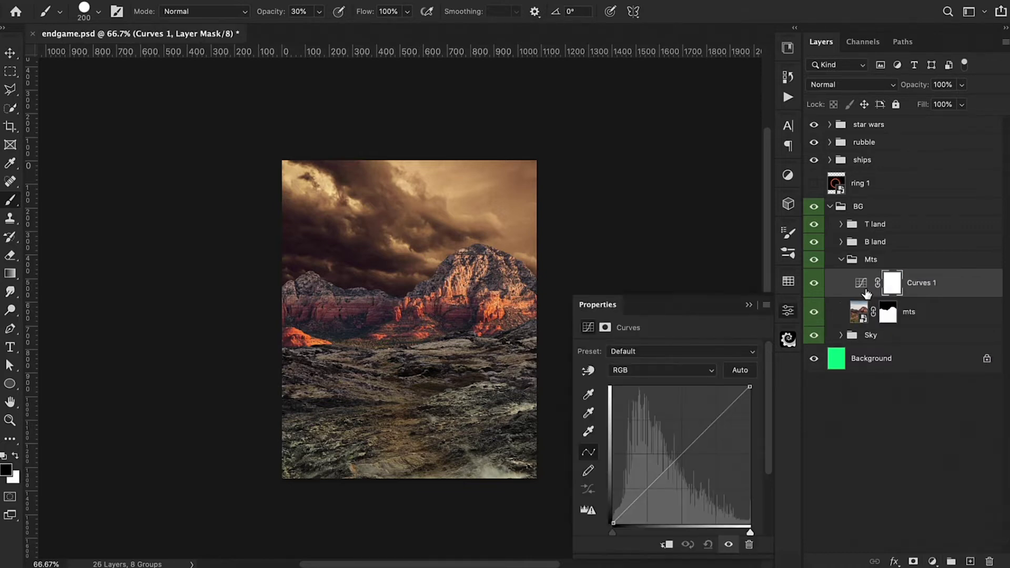
alt+click(858, 295)
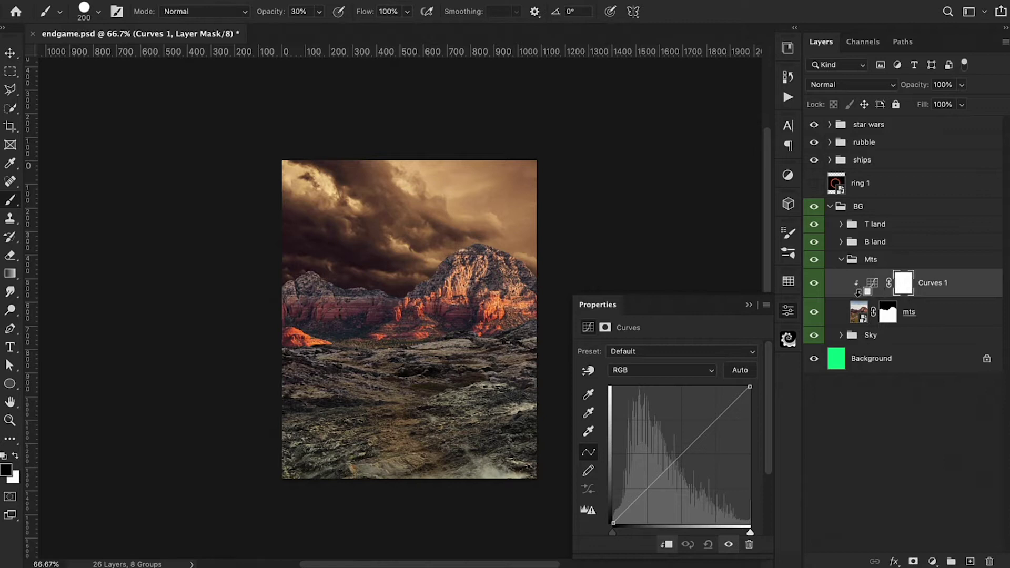
click(671, 370)
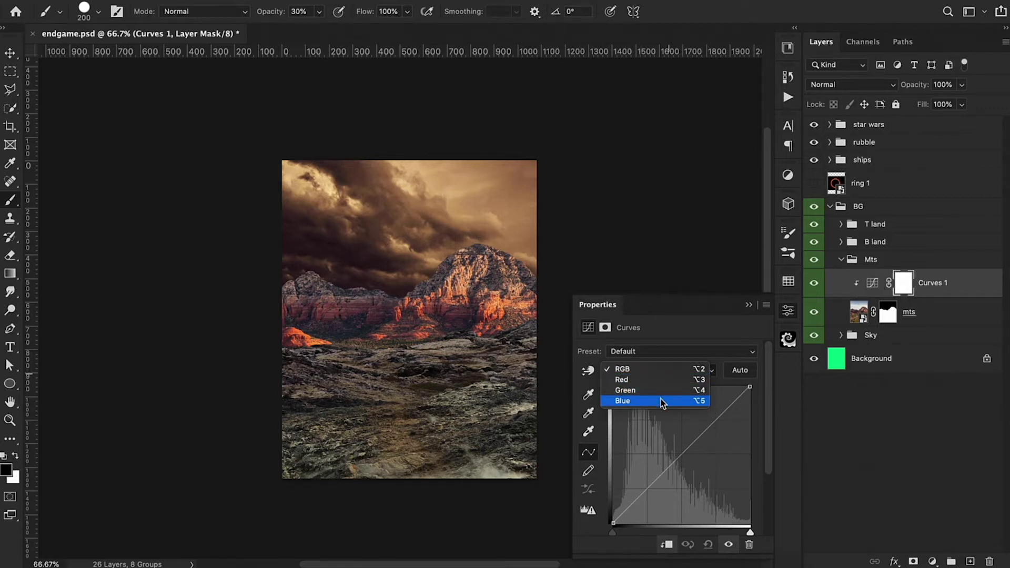
click(661, 401)
drag(676, 456, 682, 463)
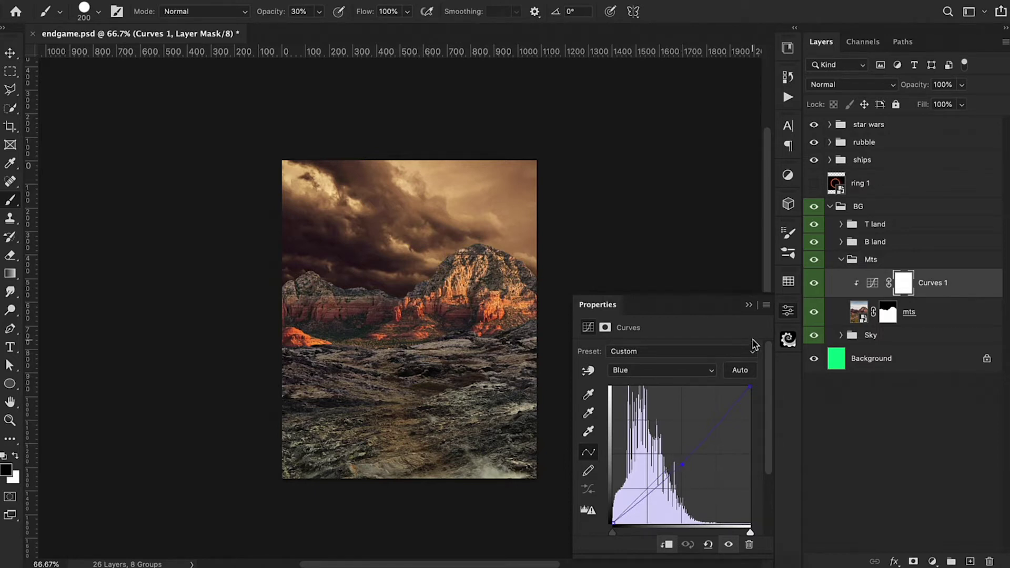
click(748, 304)
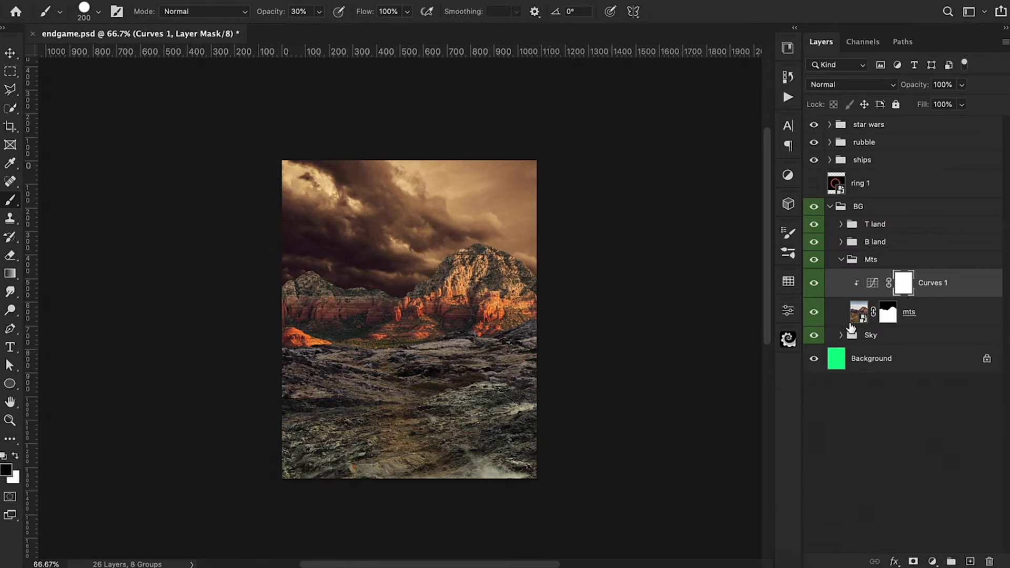
Add a Brightness/Contrast layer above Curves with brightness -25 and contrast -16
click(932, 561)
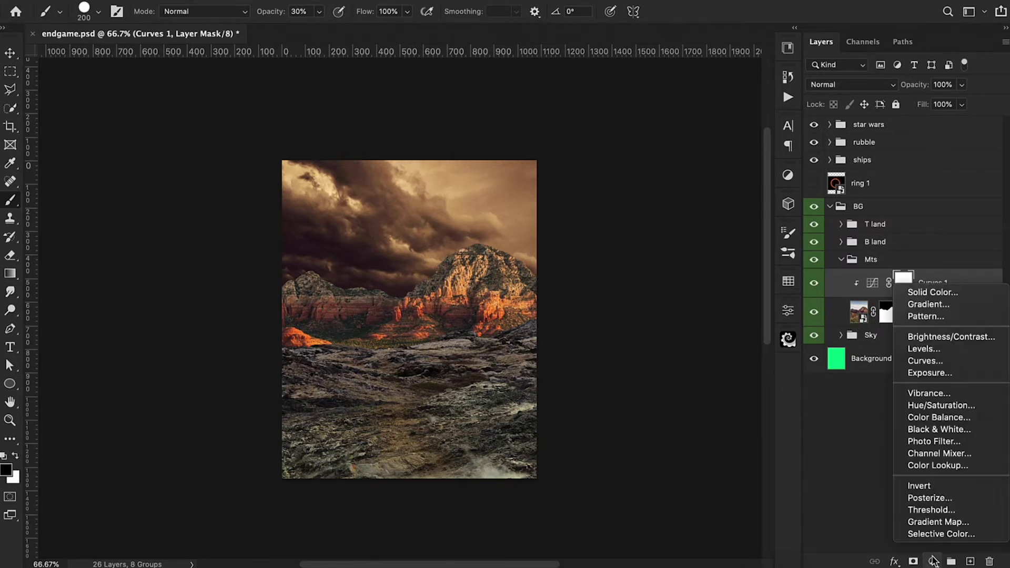
click(923, 339)
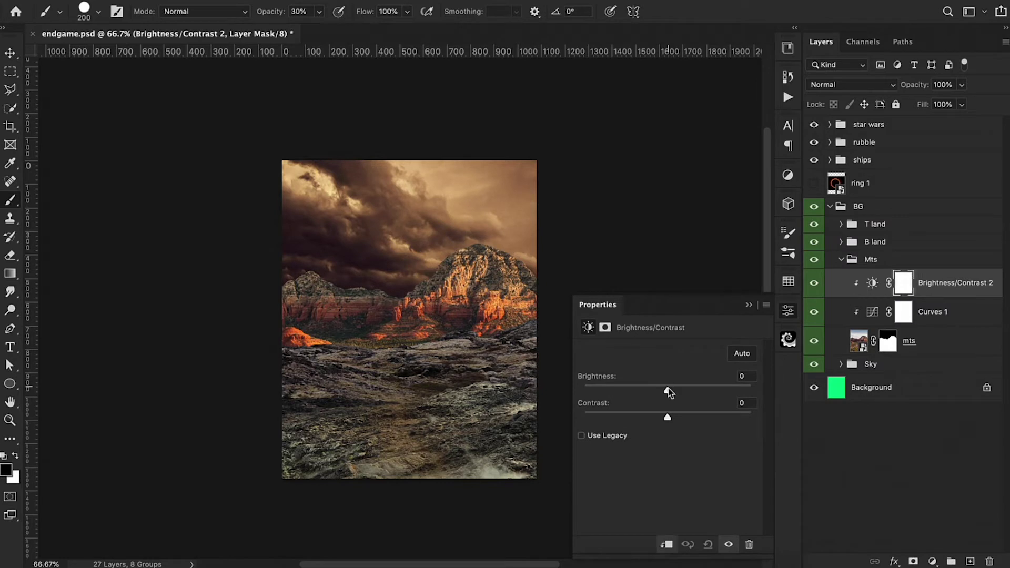
mouse_move(667, 391)
mouse_down()
mouse_move(685, 419)
mouse_move(592, 421)
mouse_up()
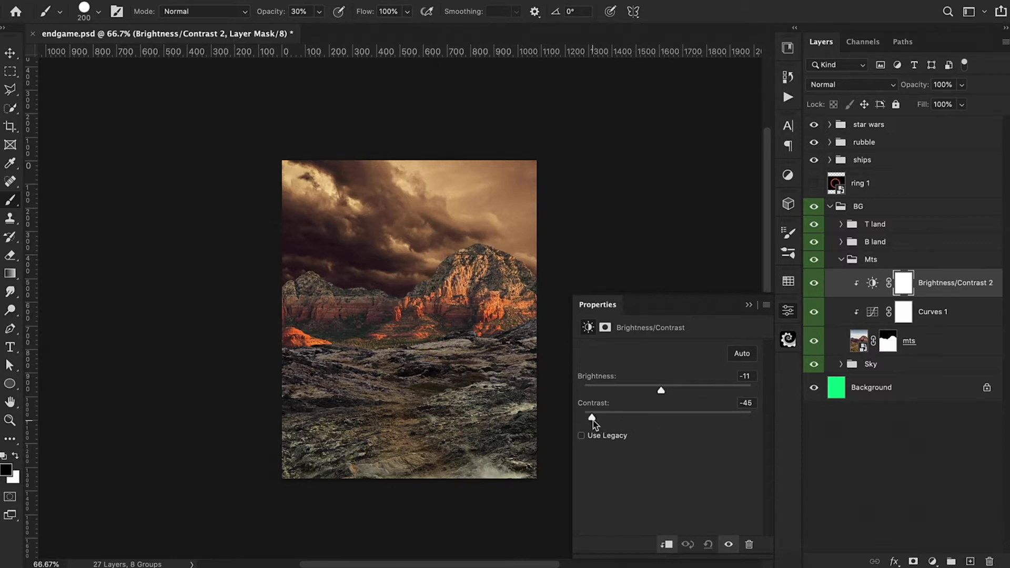
mouse_move(661, 390)
mouse_down()
mouse_move(633, 392)
mouse_move(653, 392)
mouse_up()
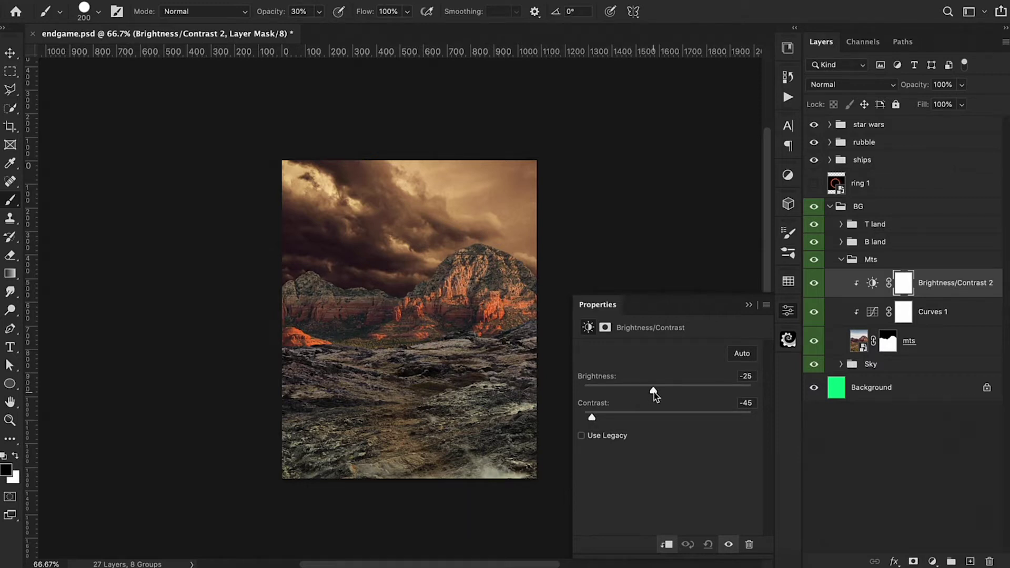
drag(592, 418, 626, 419)
drag(626, 418, 640, 420)
click(749, 306)
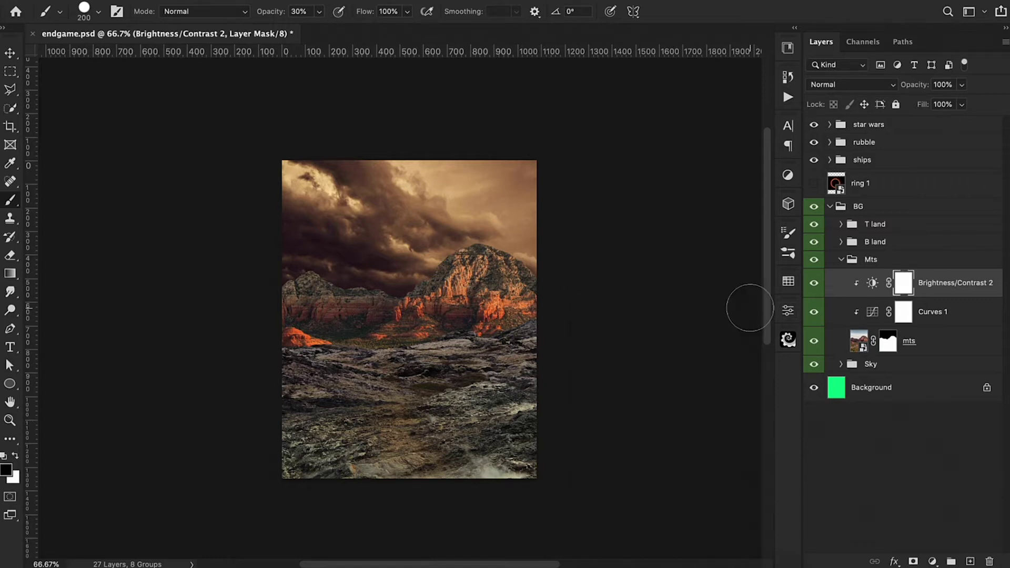
Add Color Balance 2 and a clipped Hue/Saturation 2 with saturation -45 on the mountains
click(932, 561)
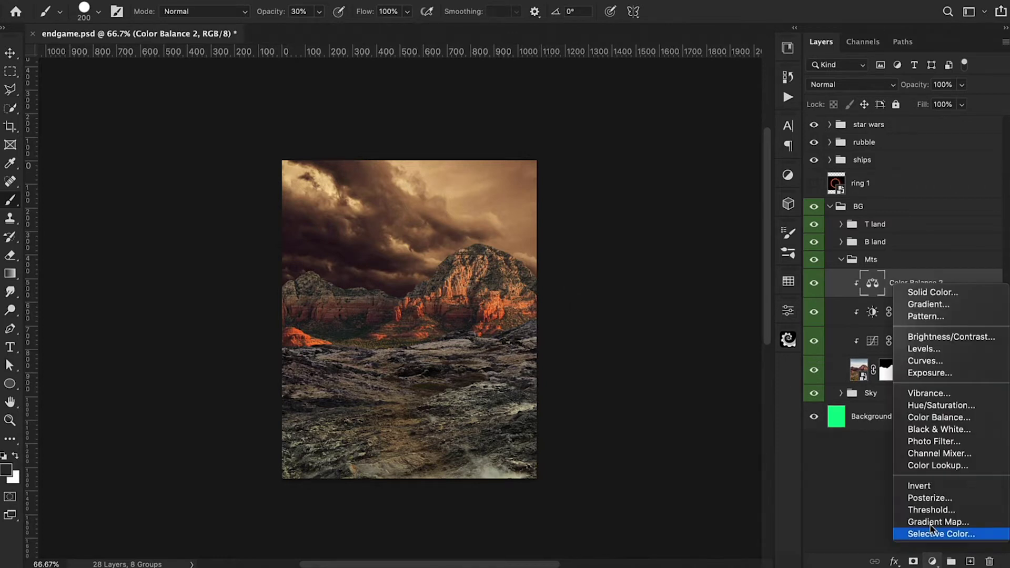
click(941, 405)
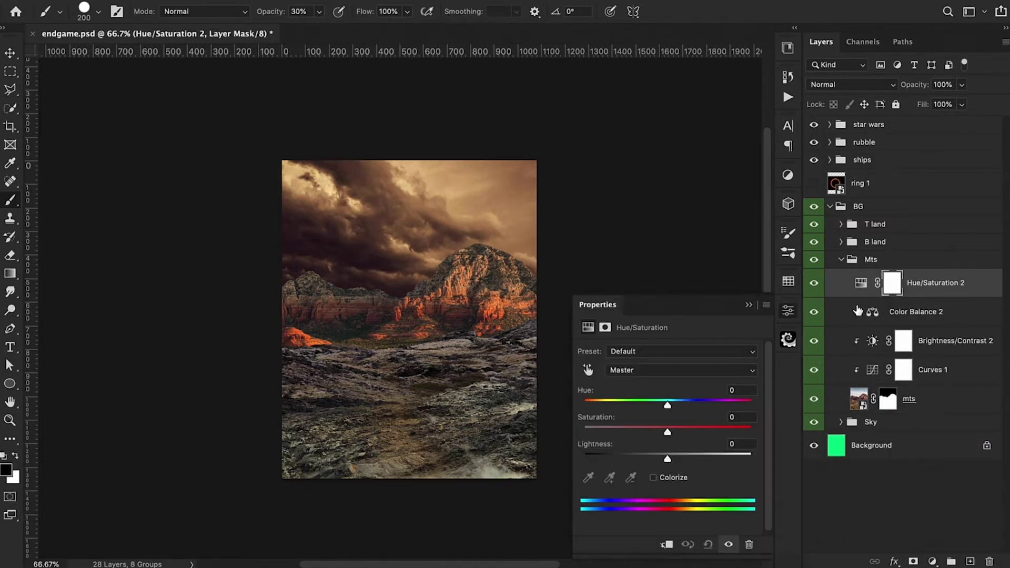
alt+click(862, 295)
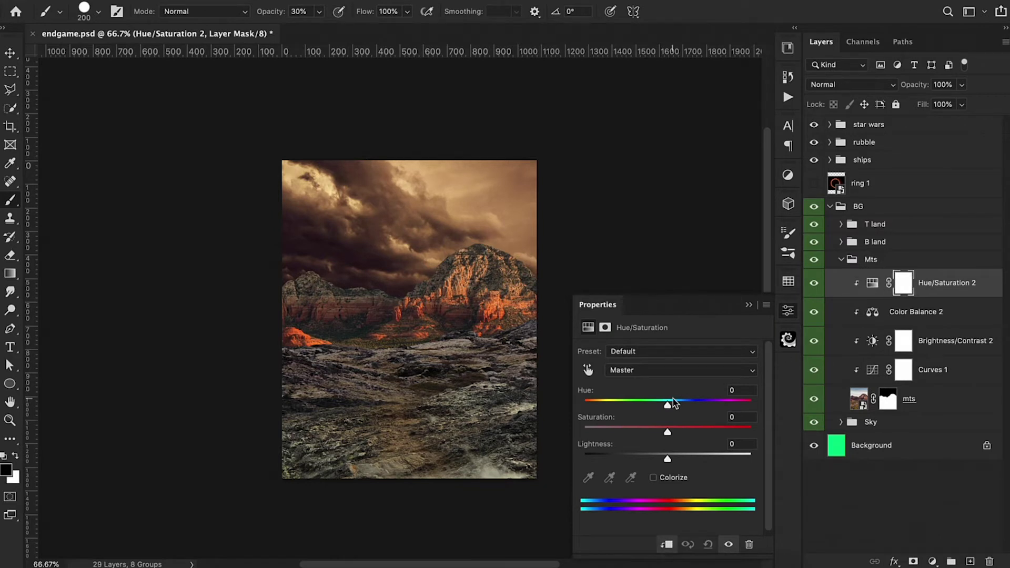
drag(666, 432, 632, 434)
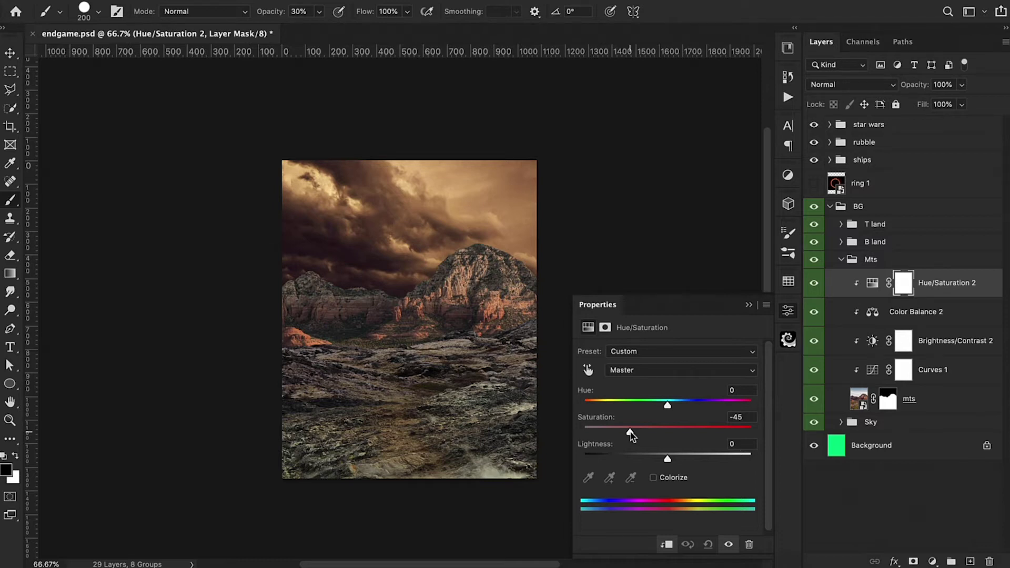
click(748, 306)
Add a clipped Color Balance 3, pushing the mountain midtones toward red and yellow
click(932, 562)
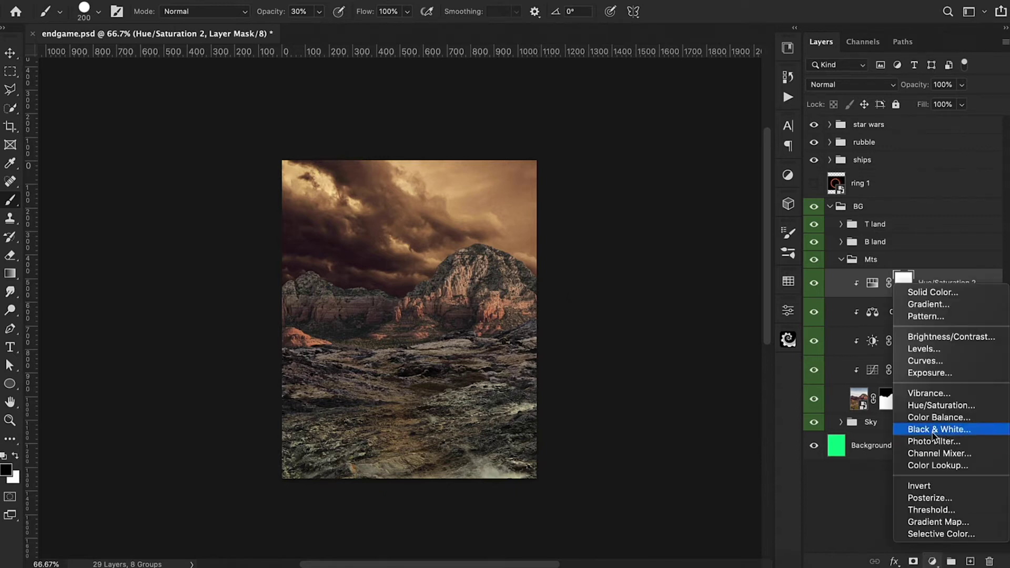
click(934, 418)
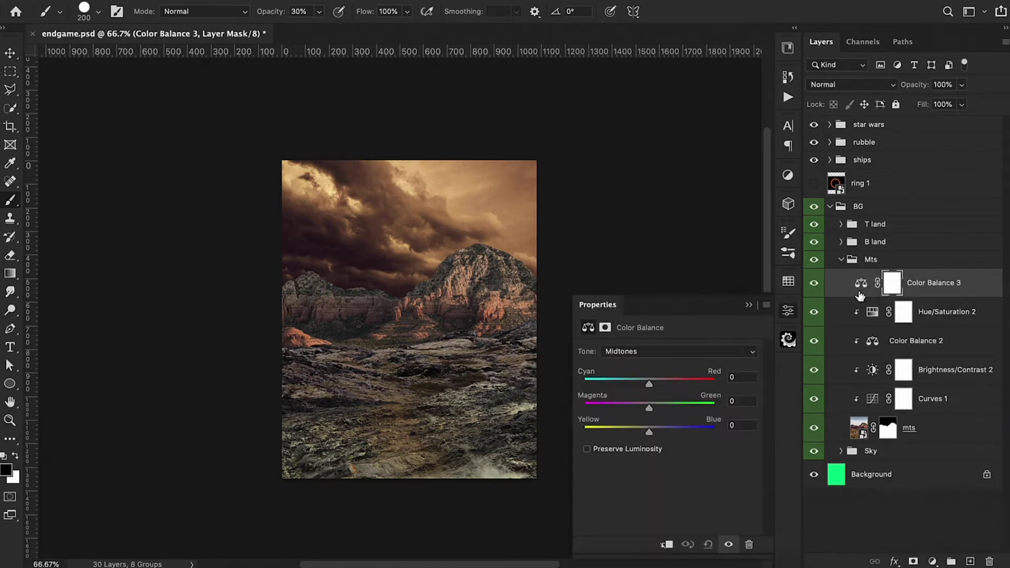
alt+click(855, 292)
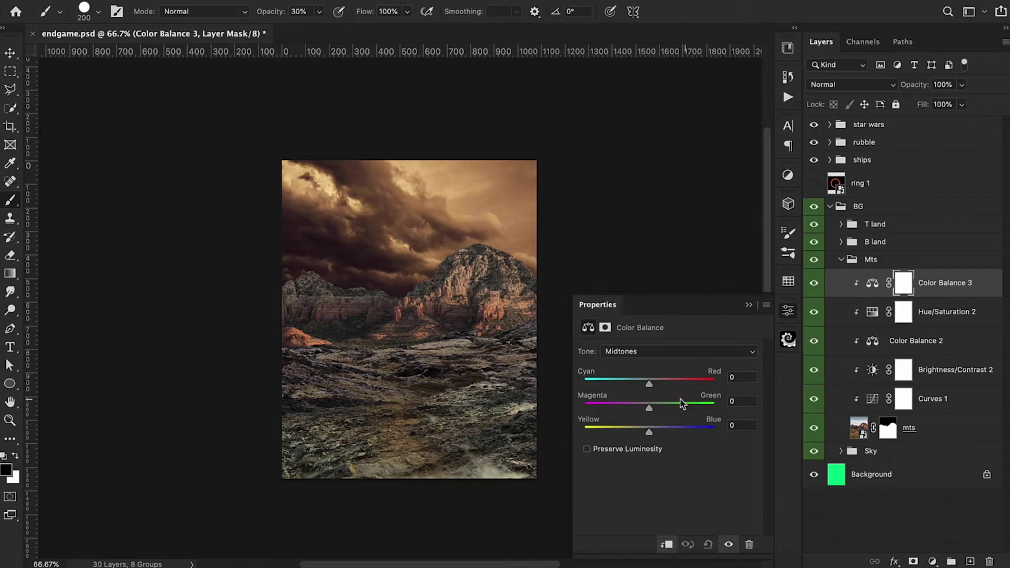
drag(650, 388, 658, 388)
mouse_move(649, 431)
mouse_down()
mouse_move(638, 434)
mouse_move(643, 410)
mouse_up()
Shift the Color Balance 3 shadows toward red and yellow
click(646, 356)
click(642, 341)
drag(648, 385, 656, 385)
drag(650, 434, 646, 435)
Set the Color Balance 3 highlights to +3, -11, +3
click(642, 353)
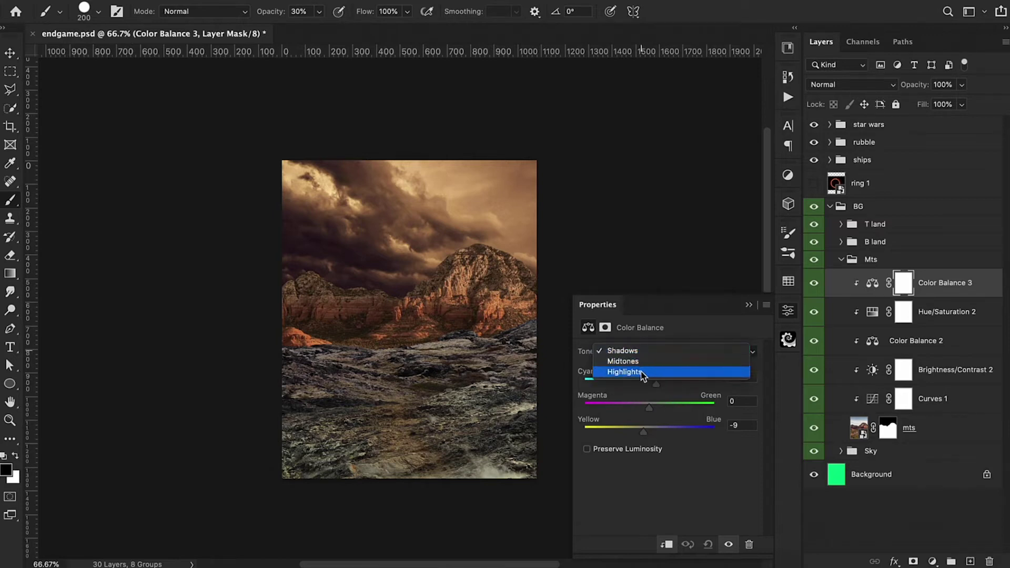
click(641, 373)
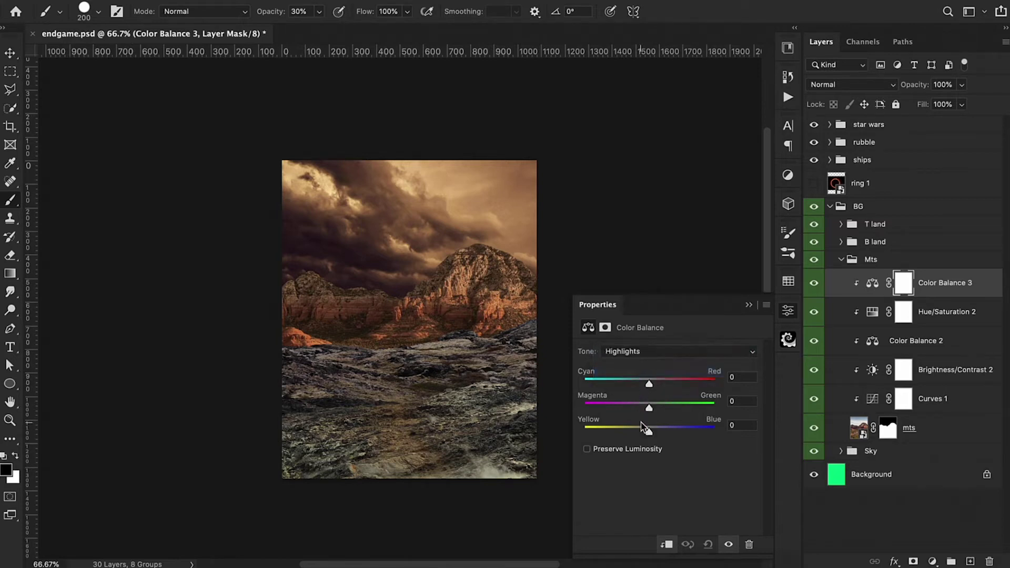
drag(651, 433, 638, 432)
mouse_move(651, 385)
mouse_down()
mouse_move(660, 389)
mouse_move(651, 413)
mouse_move(638, 413)
mouse_move(645, 431)
mouse_move(660, 436)
mouse_move(651, 434)
mouse_up()
mouse_move(656, 388)
mouse_down()
mouse_move(643, 389)
mouse_move(651, 386)
mouse_up()
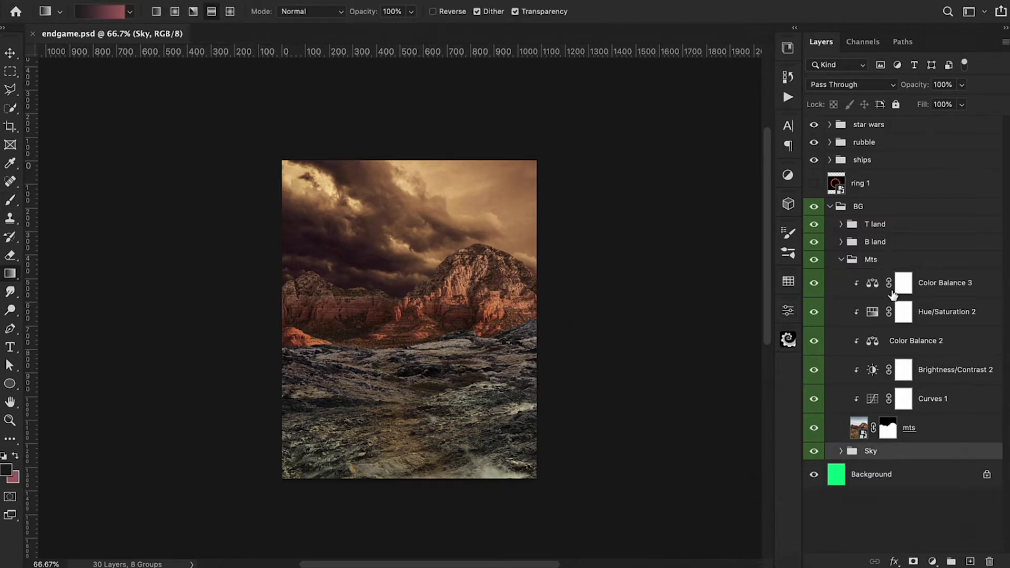
Add a Selective Color 2 layer above Levels 2, clipped to the sky
click(840, 260)
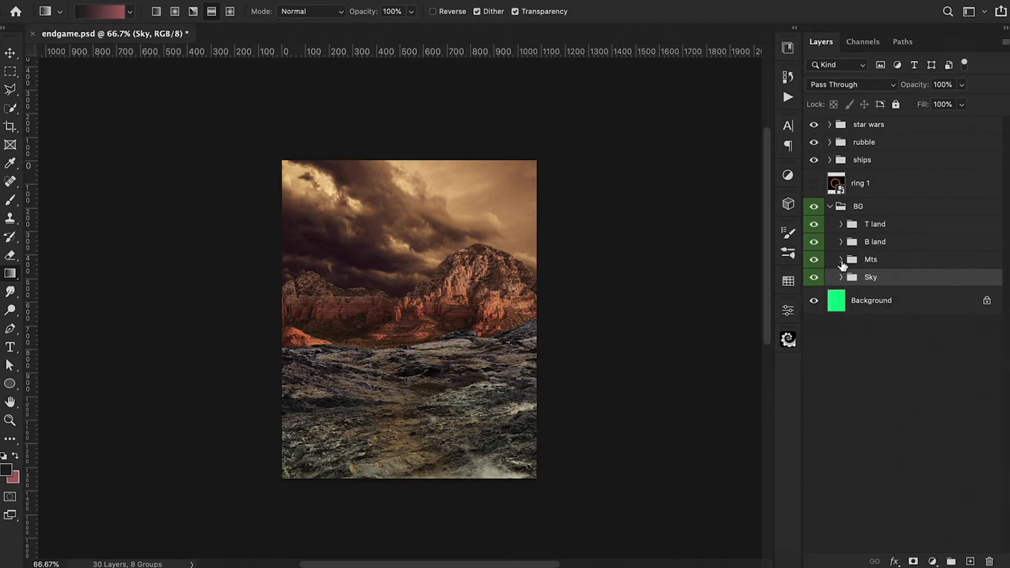
click(840, 277)
click(925, 301)
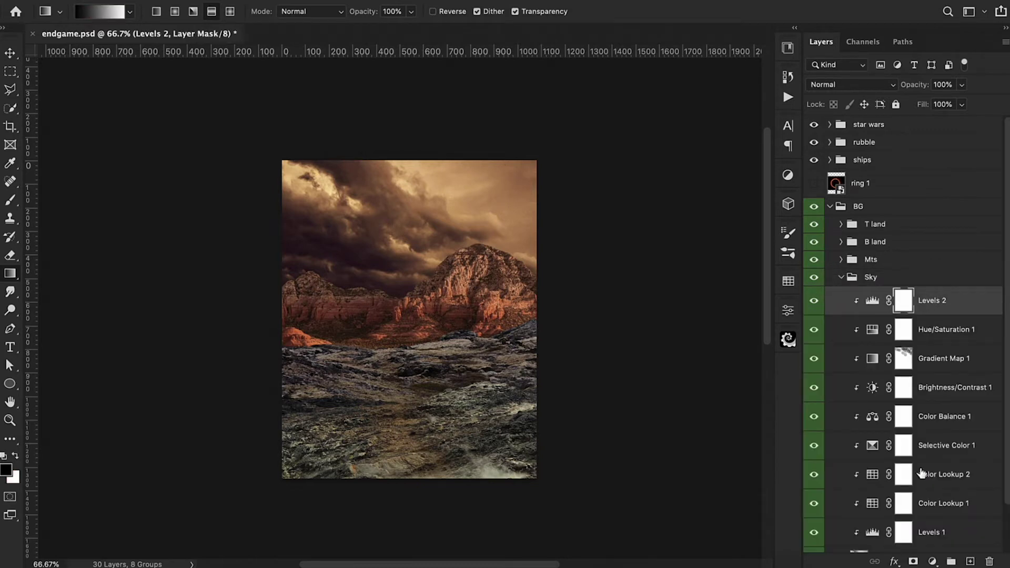
click(933, 561)
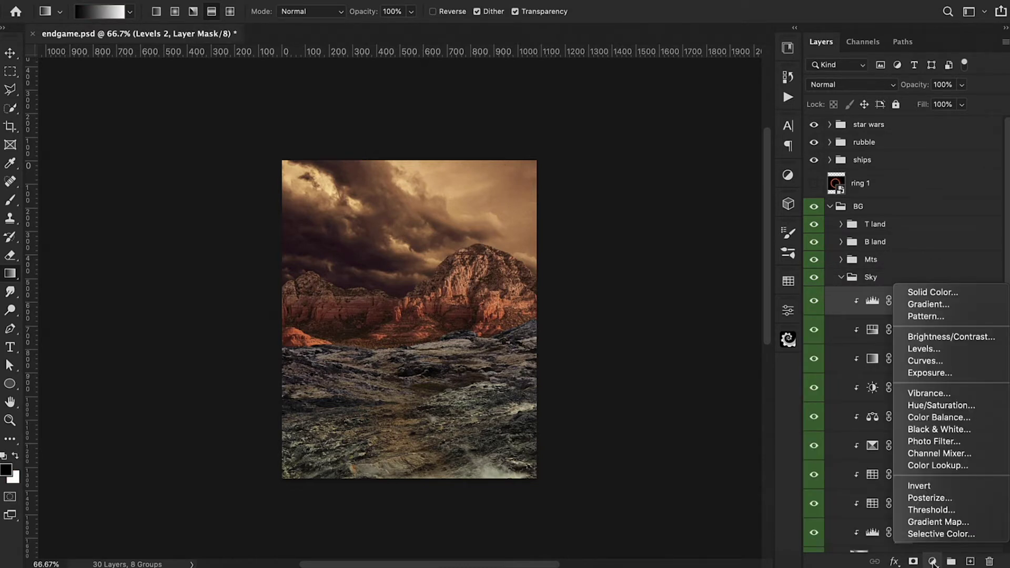
click(931, 534)
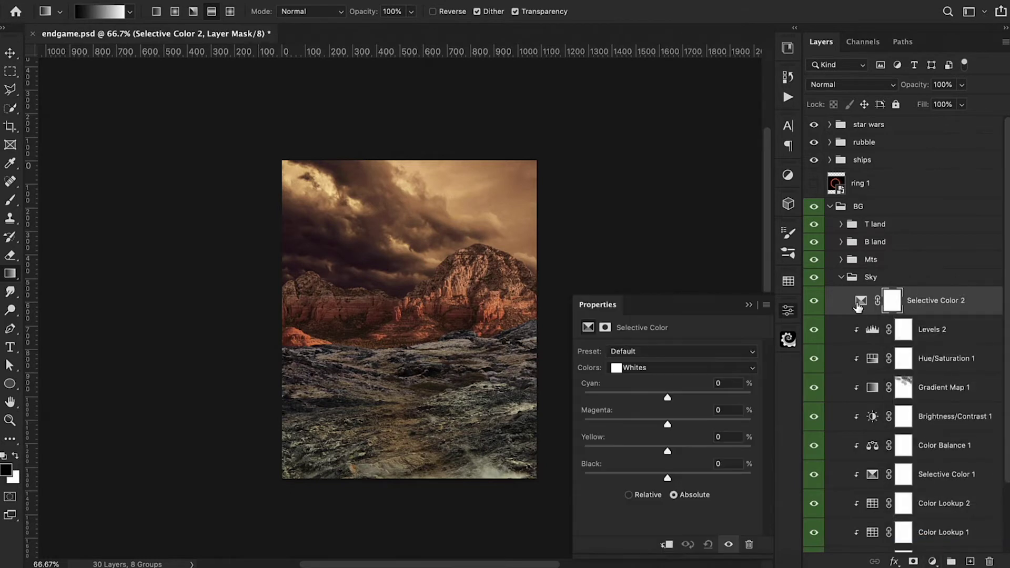
alt+click(855, 314)
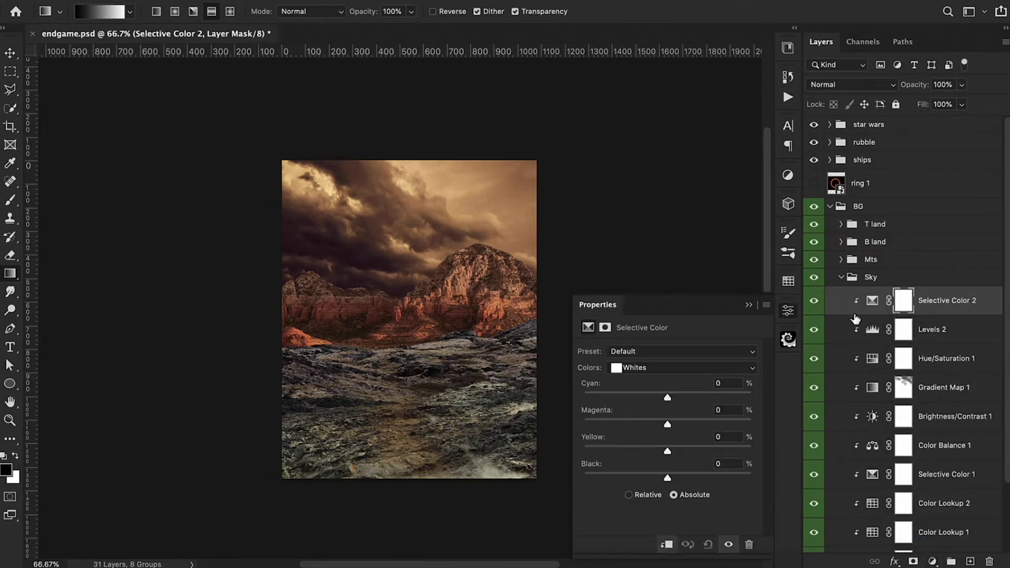
Set Selective Color Yellows to -43, +50, +48, -14 and reduce magenta in the Whites
click(694, 367)
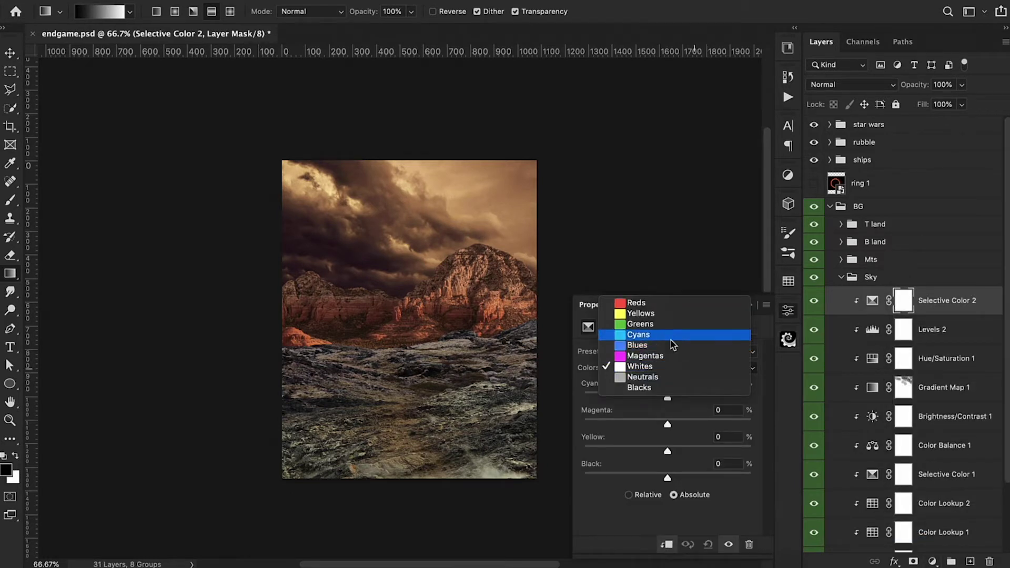
click(659, 314)
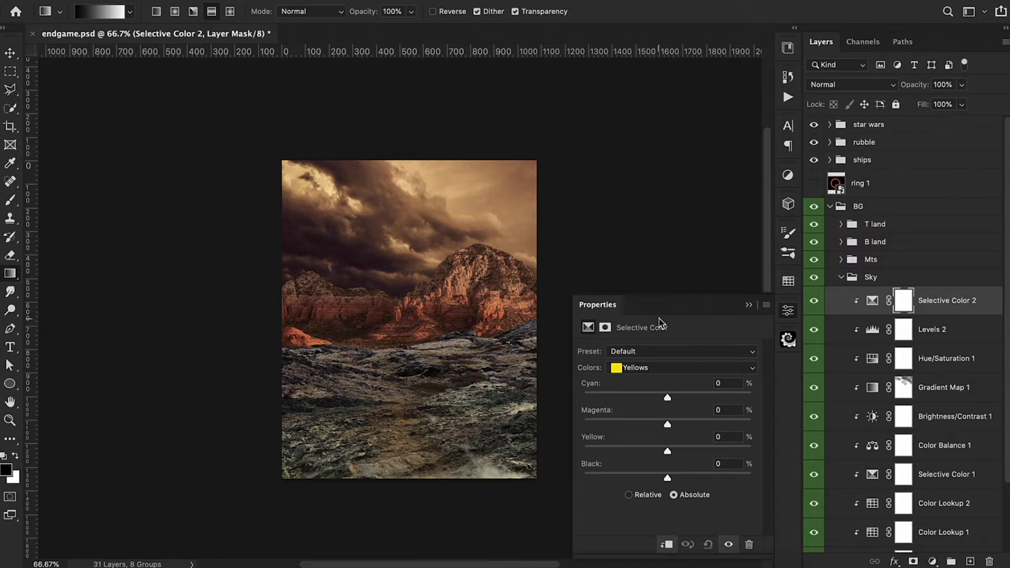
mouse_move(667, 398)
mouse_down()
mouse_move(634, 400)
mouse_move(715, 423)
mouse_up()
drag(666, 450, 720, 450)
drag(667, 478, 654, 478)
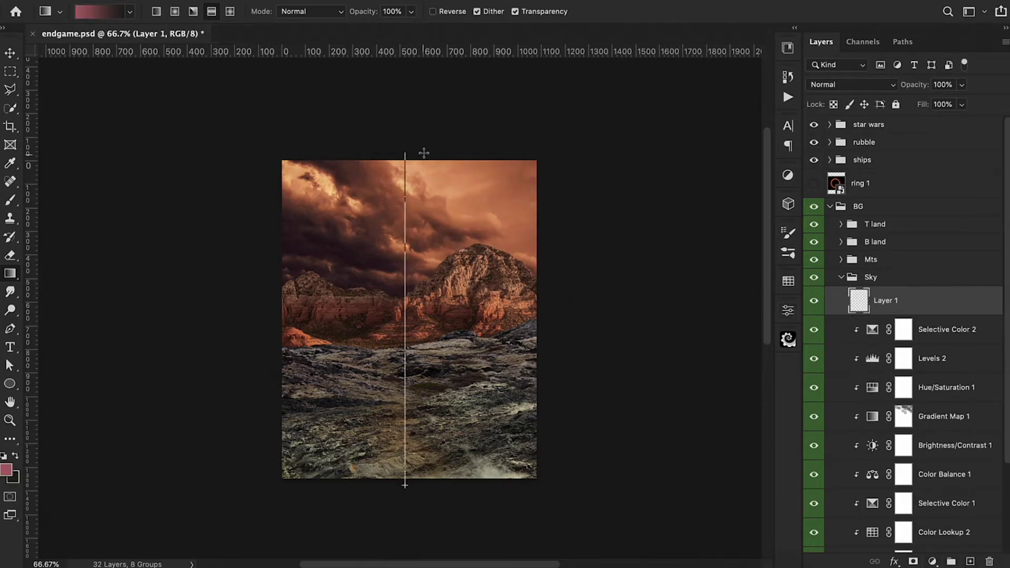
Try darkening the sky with a mask, painted layer and Levels, then discard those attempts
click(913, 562)
key(b)
click(970, 561)
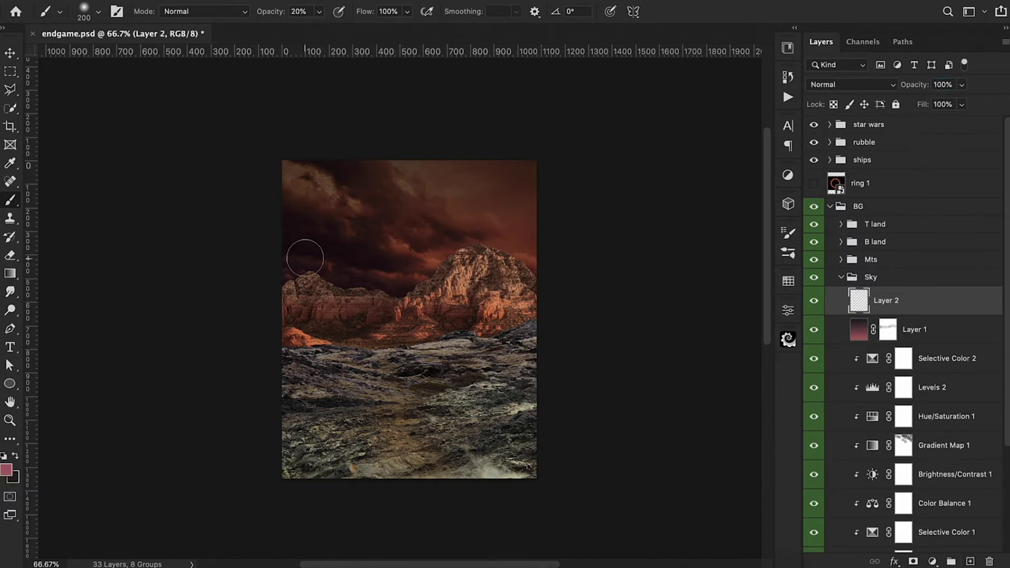
drag(315, 158, 474, 200)
key(Delete)
click(933, 561)
drag(684, 454, 625, 455)
key(ctrl+i)
key(5)
key(Delete)
key(i)
Add a red-brown Color Fill sampled from the sky, blended in Soft Light with a masked sky area
click(410, 221)
click(933, 561)
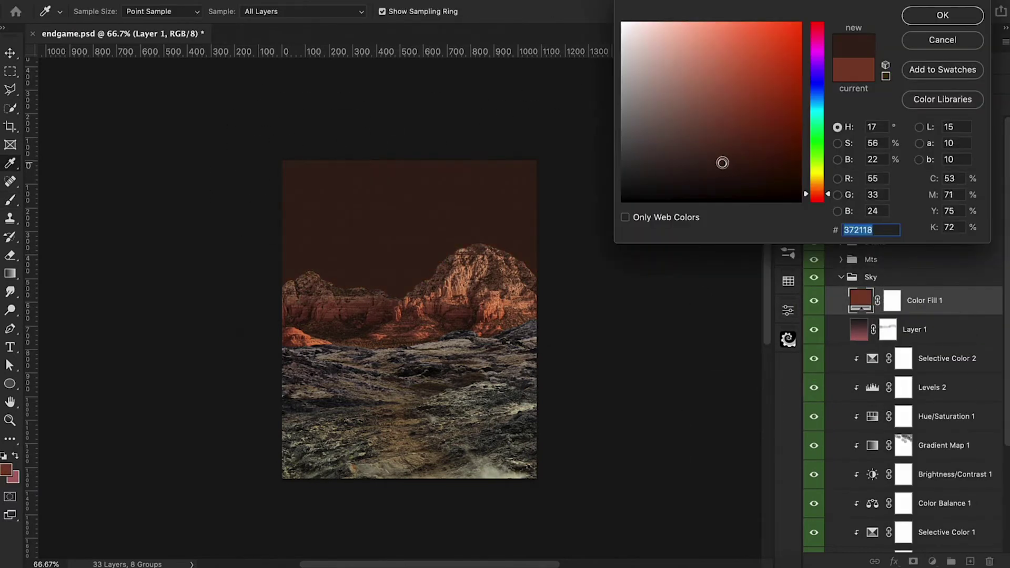
click(880, 12)
click(850, 85)
click(830, 247)
drag(305, 176, 559, 189)
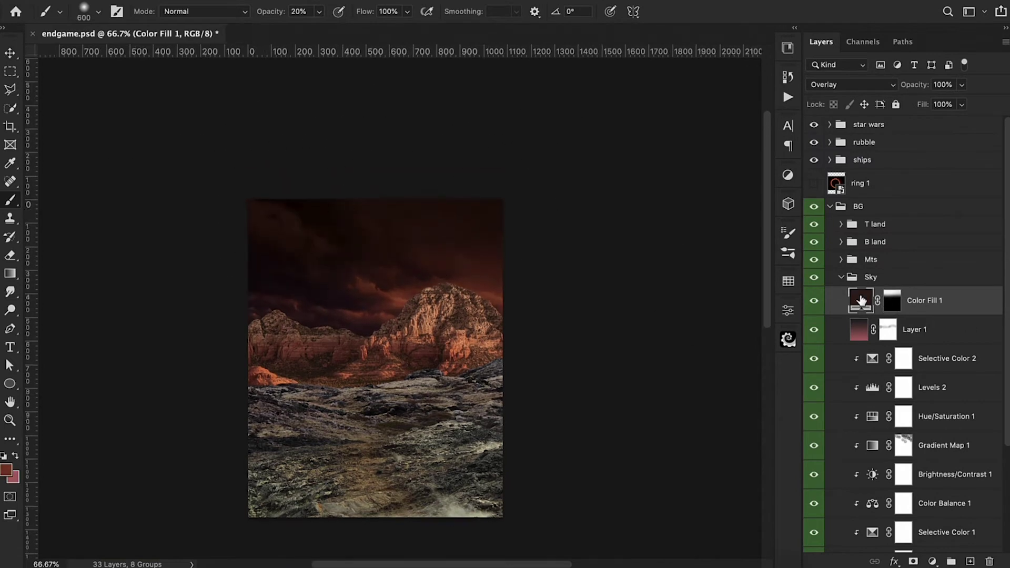
double_click(860, 300)
click(680, 177)
key(Return)
key(b)
Add an orange glow layer above Layer 1, set to Overlay at 48% opacity
click(858, 329)
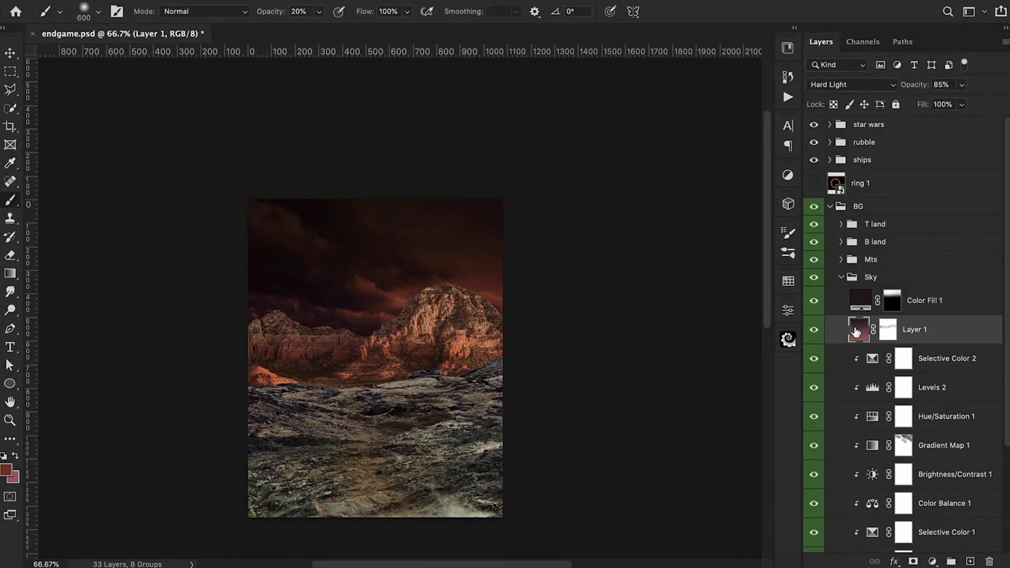
click(6, 470)
click(778, 53)
key(Return)
click(849, 84)
click(837, 235)
click(943, 84)
text(48)
key(Return)
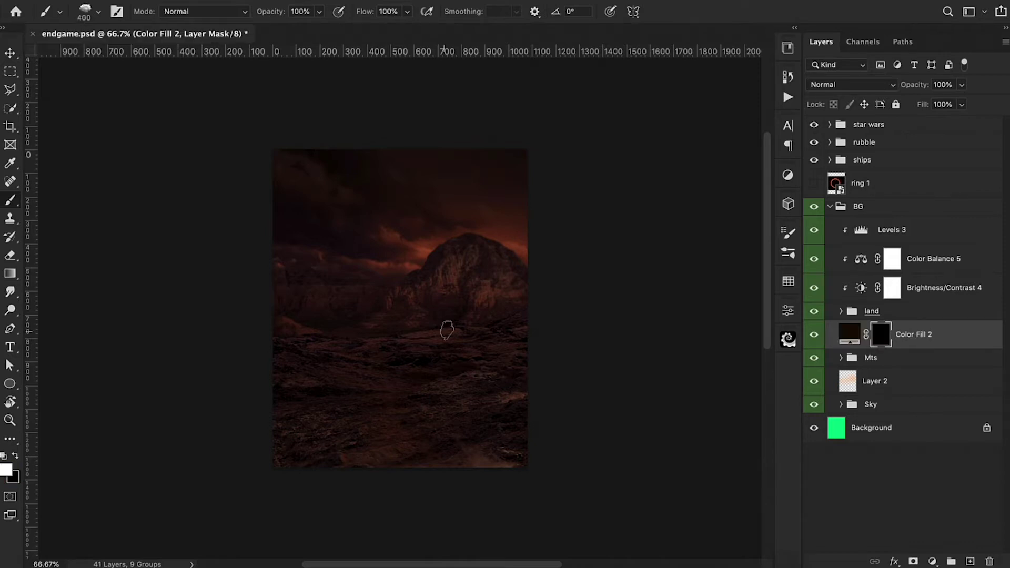
Paint a dark shadow band across the right, middle and left landscape at 60% strength
key(6)
drag(500, 313, 518, 316)
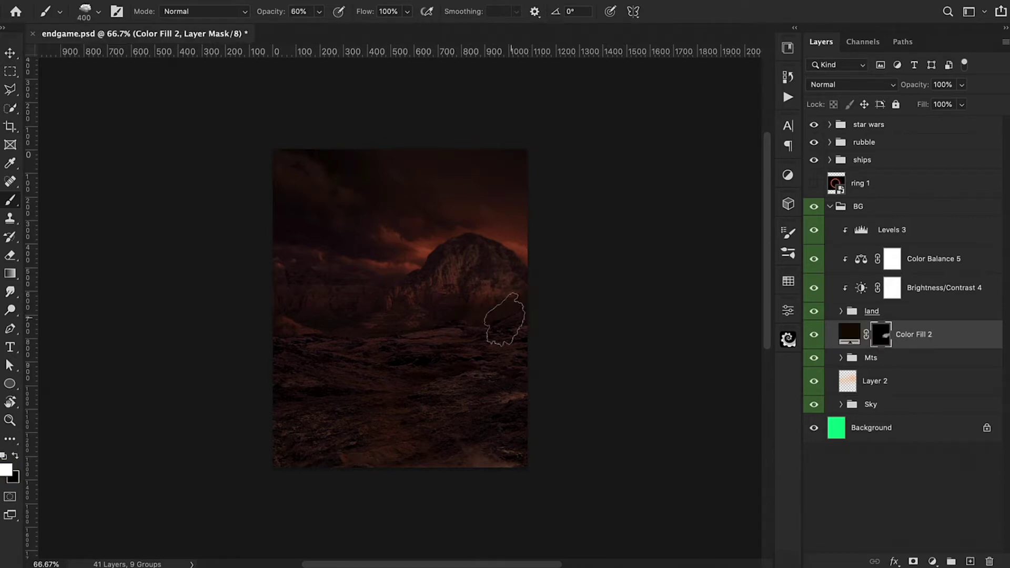
drag(403, 345, 280, 333)
drag(417, 335, 355, 344)
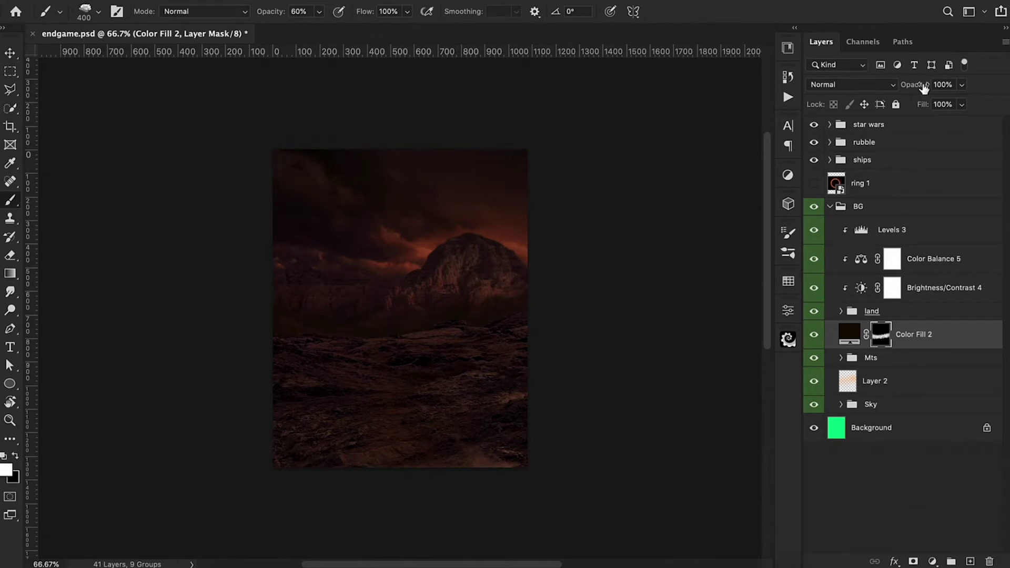
Fade the shadow fill to 62%, set brightness -116 and contrast 27, and add Hue/Saturation
drag(924, 88, 897, 95)
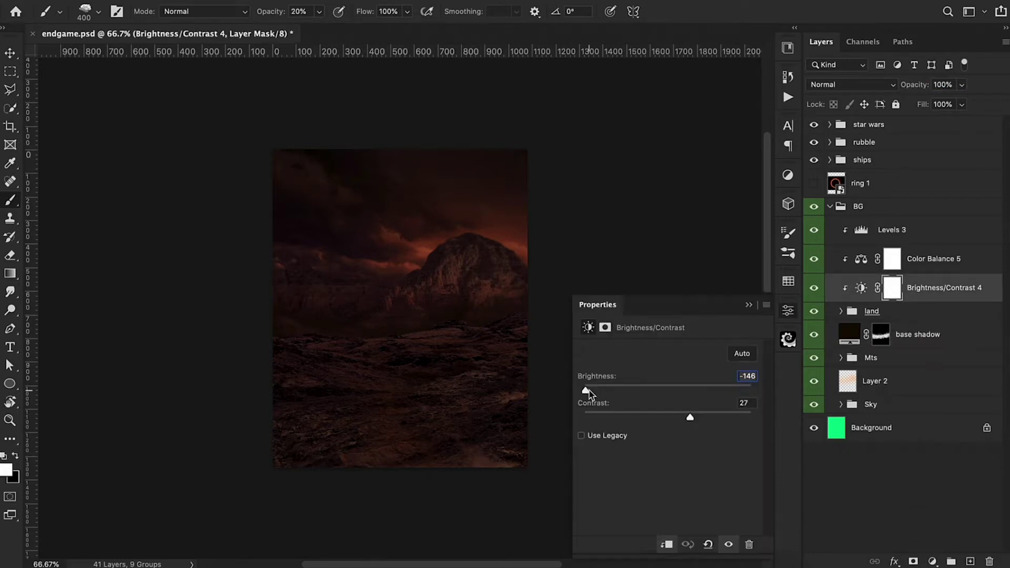
drag(587, 392, 605, 395)
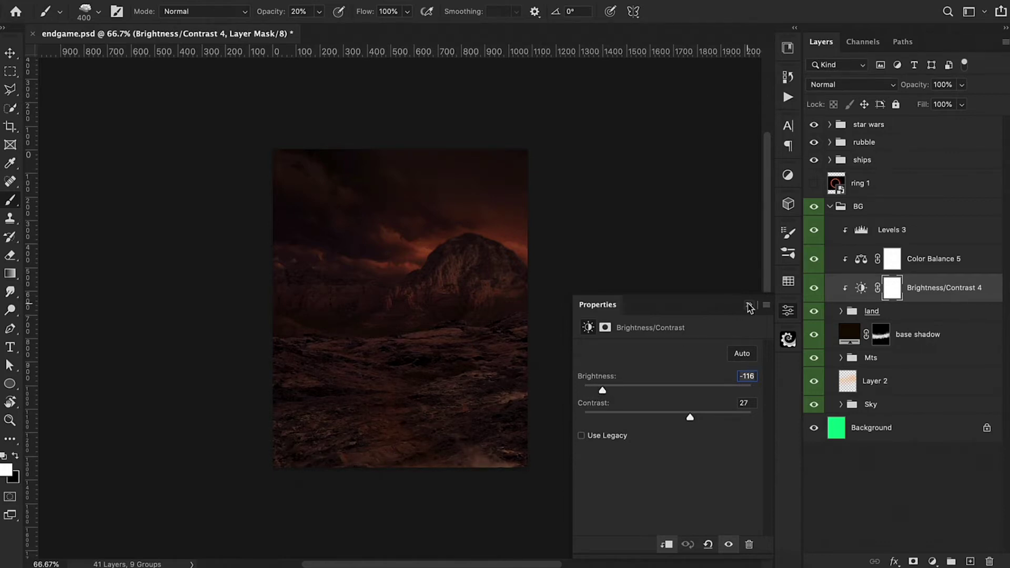
key(ctrl+u)
Desaturate the background to -17 and the lower land layers to -24
drag(667, 431, 648, 431)
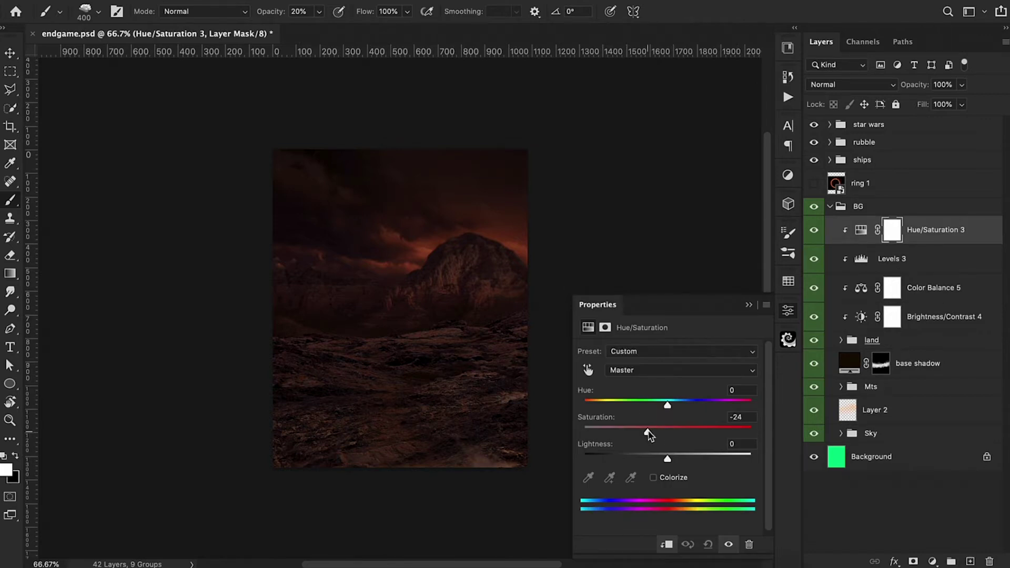
drag(648, 431, 660, 434)
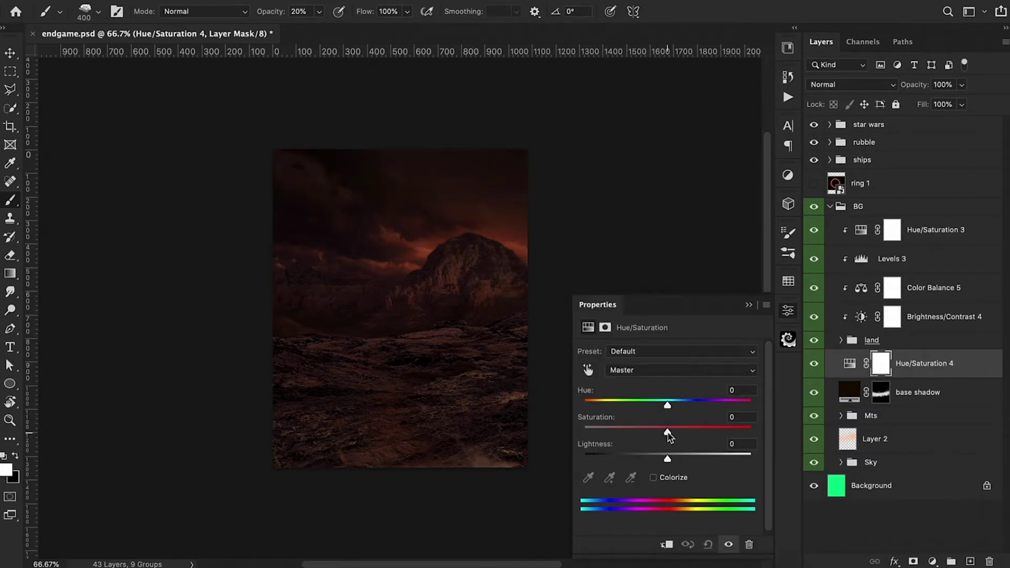
drag(668, 435, 652, 433)
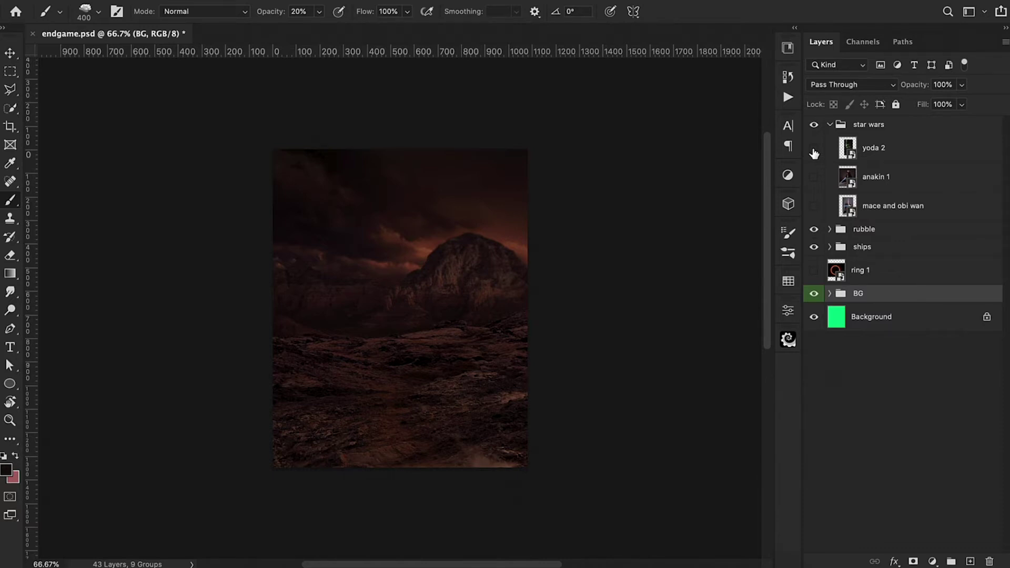
Show the yoda 2 layer and trace Yoda's outline with the Pen tool
click(813, 150)
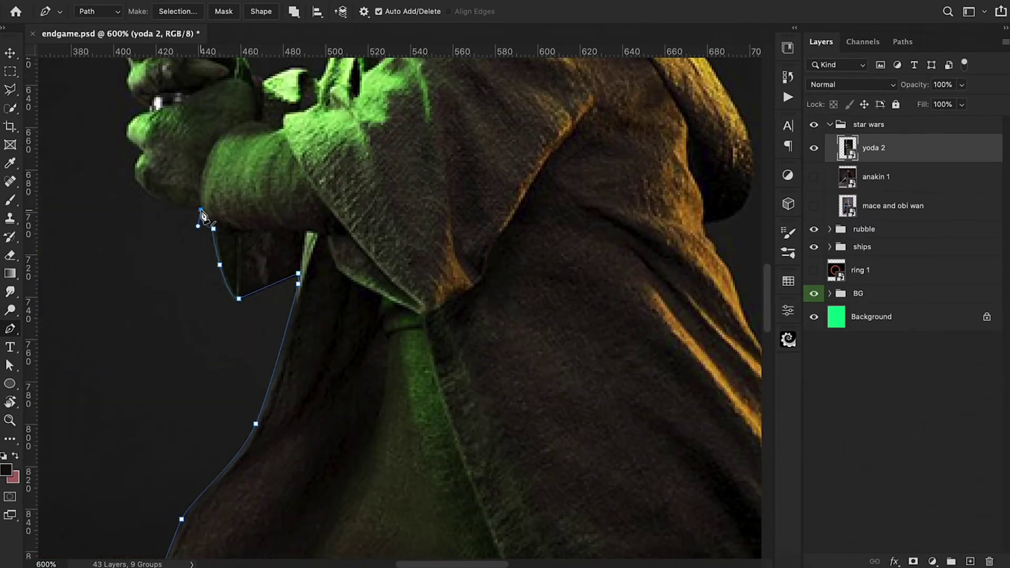
drag(158, 202, 147, 194)
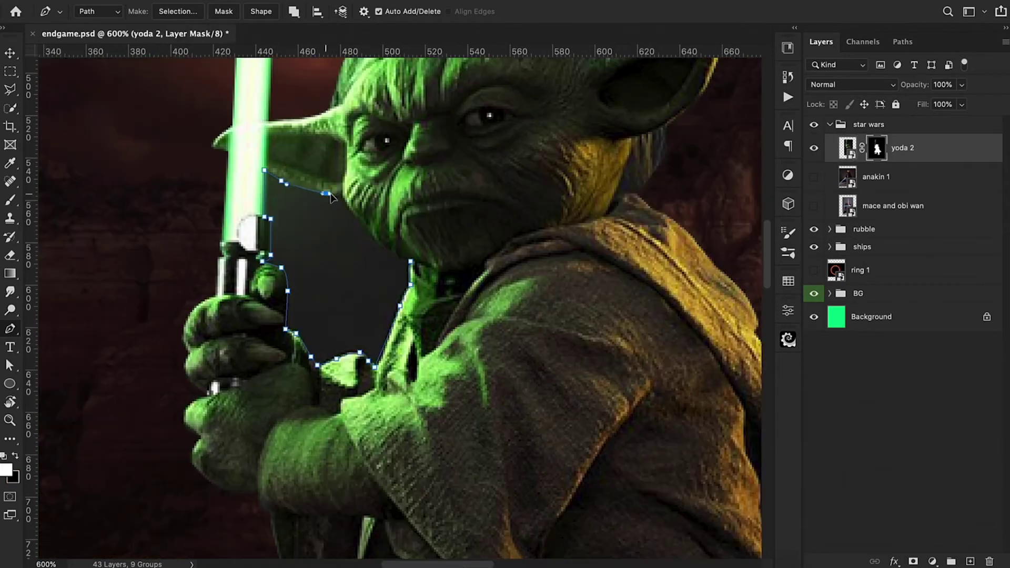
click(343, 194)
click(353, 214)
click(371, 234)
click(373, 241)
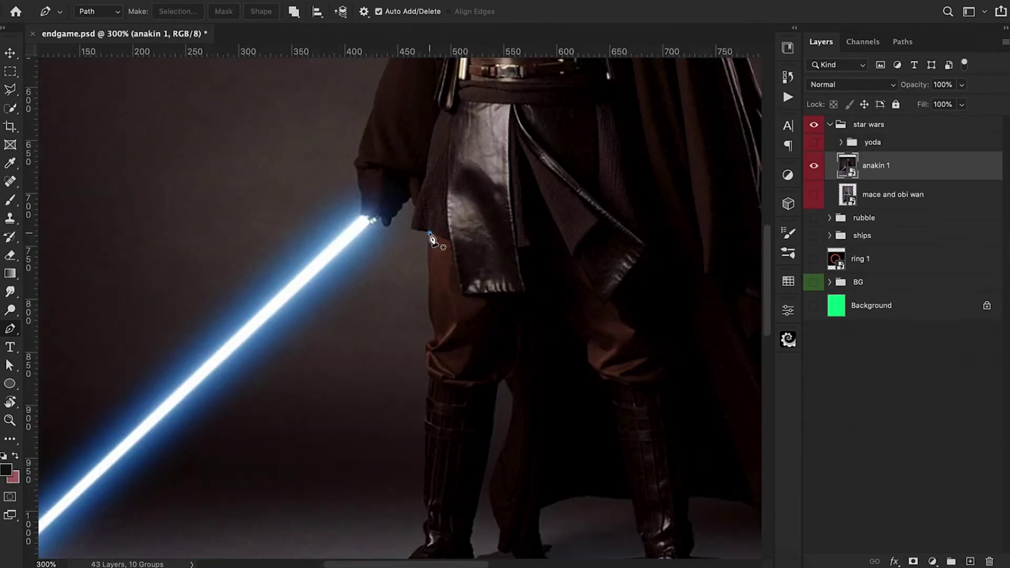
Trace Anakin's outline from his hand up to his shoulder and around the boot's shadow
click(430, 232)
click(410, 229)
click(413, 201)
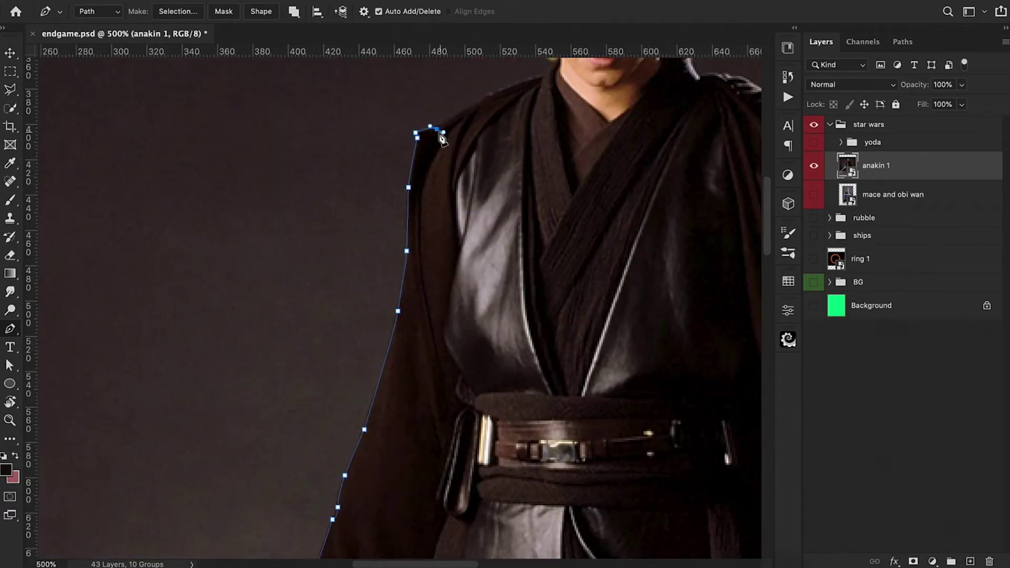
click(436, 129)
drag(447, 116, 460, 113)
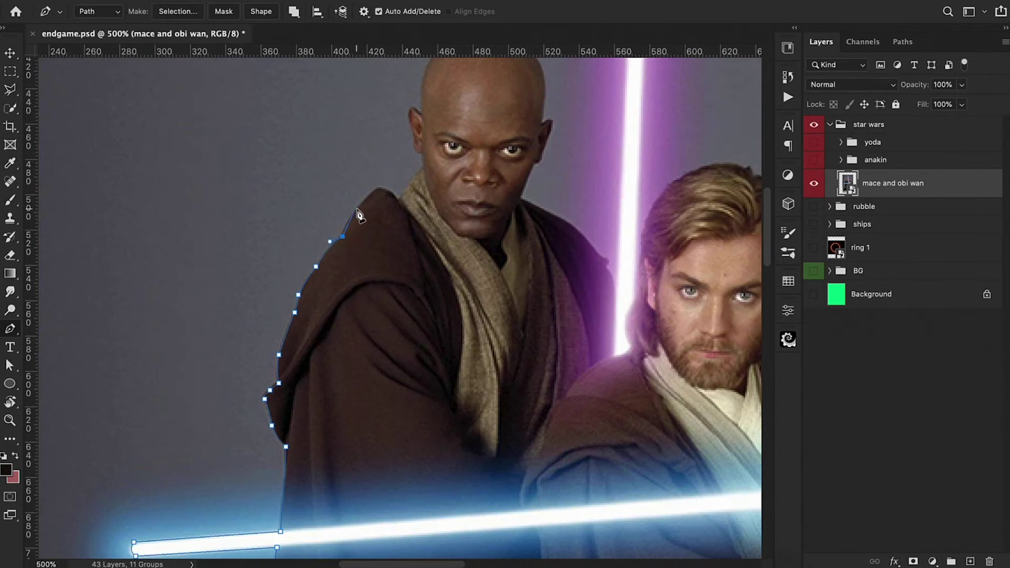
click(342, 236)
click(375, 190)
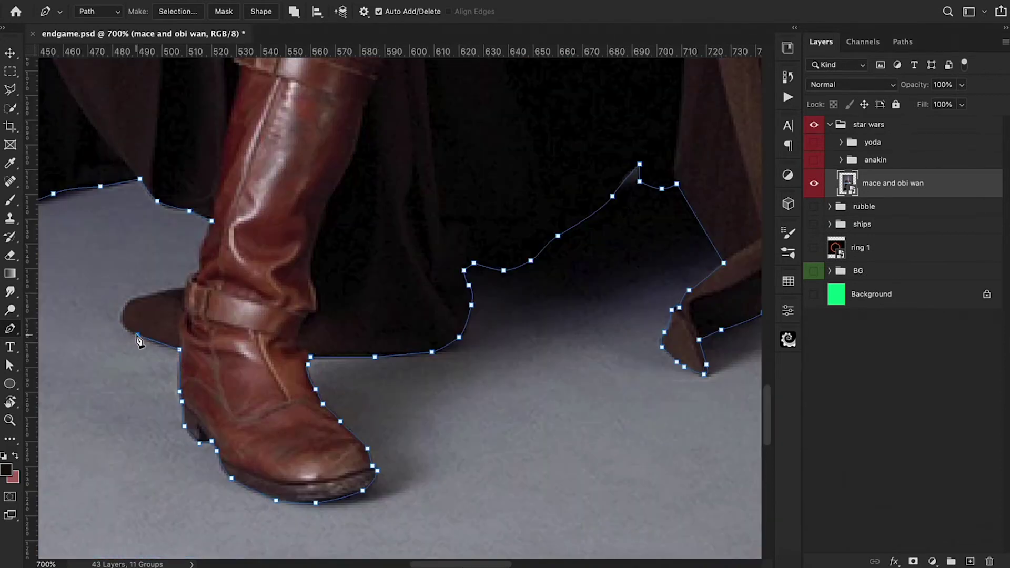
click(122, 311)
click(187, 287)
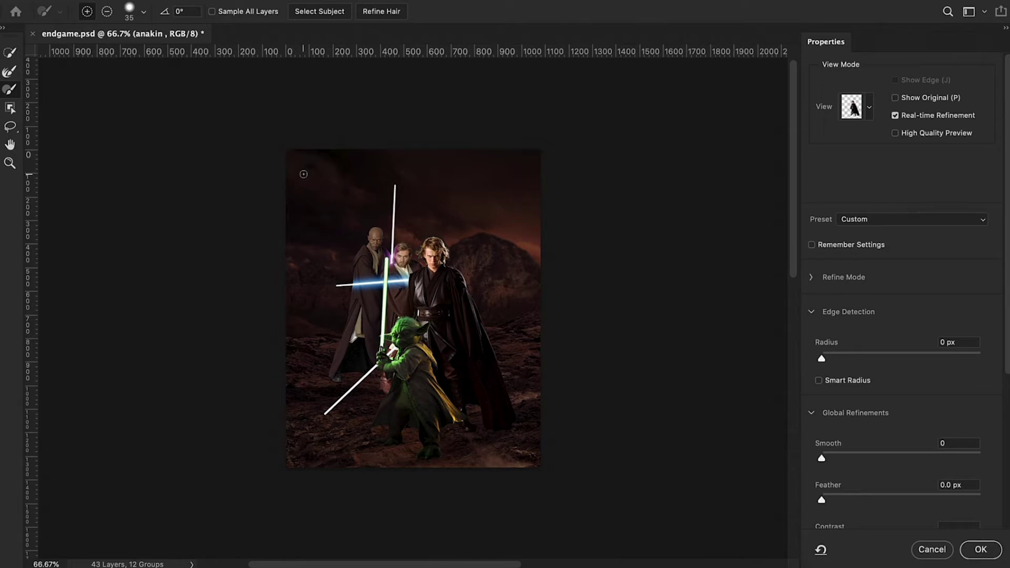
Refine the edge around Anakin's hair with a size-20 Refine Edge Brush
key(ctrl+plus)
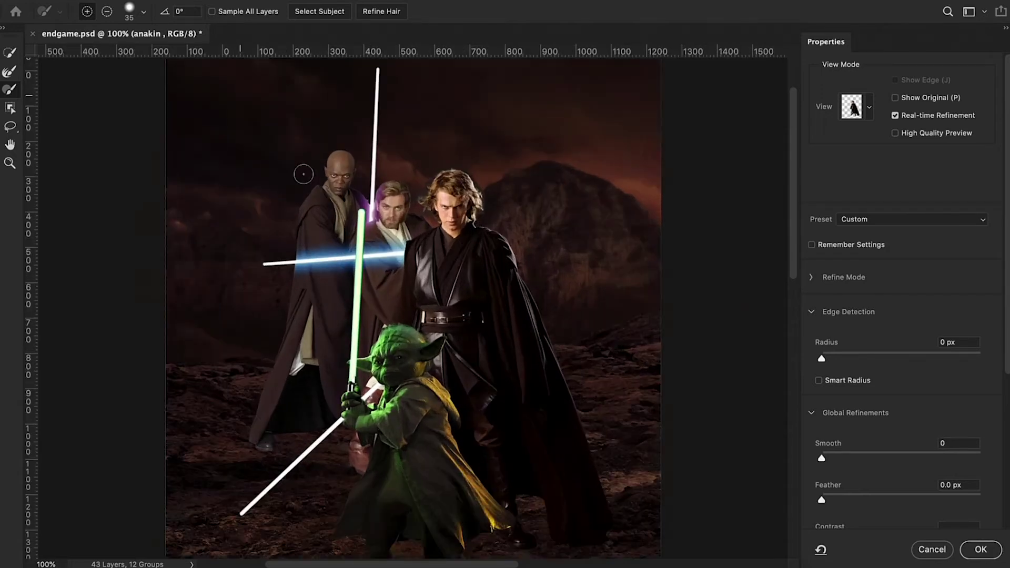
key(ctrl+plus)
scroll(380, 222, right, 3)
scroll(379, 222, up, 2)
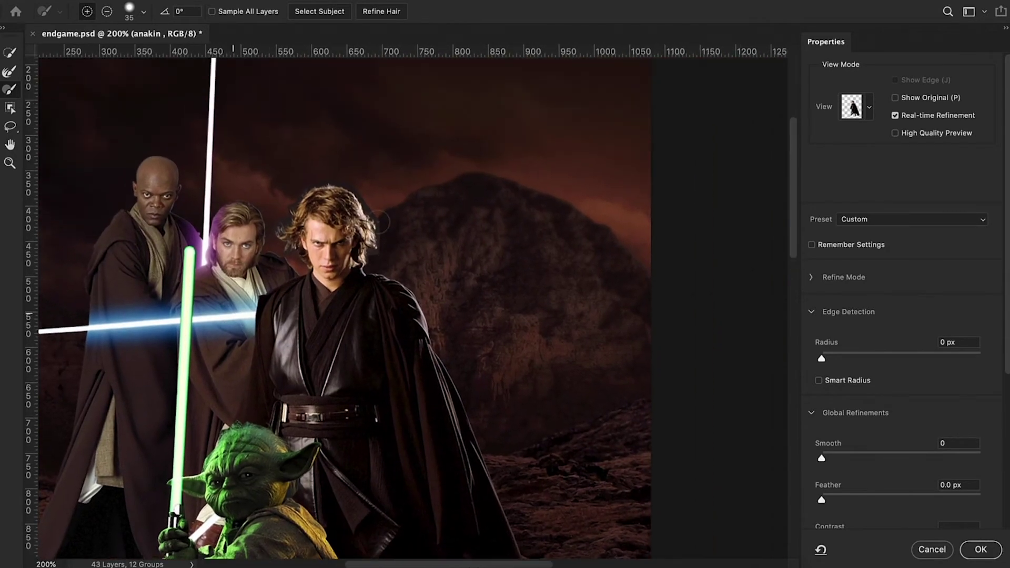
click(9, 71)
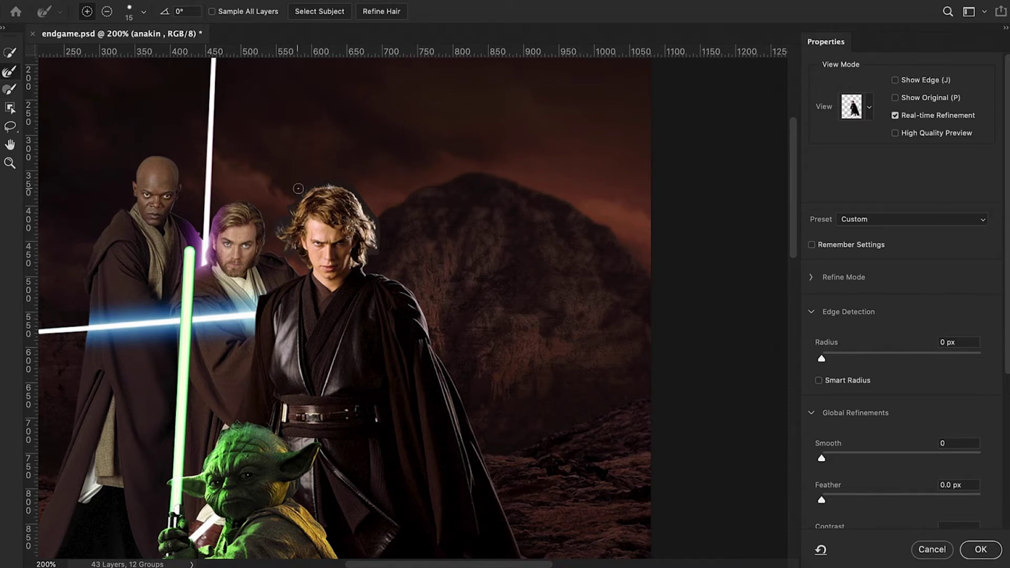
key(bracketright)
drag(301, 181, 378, 249)
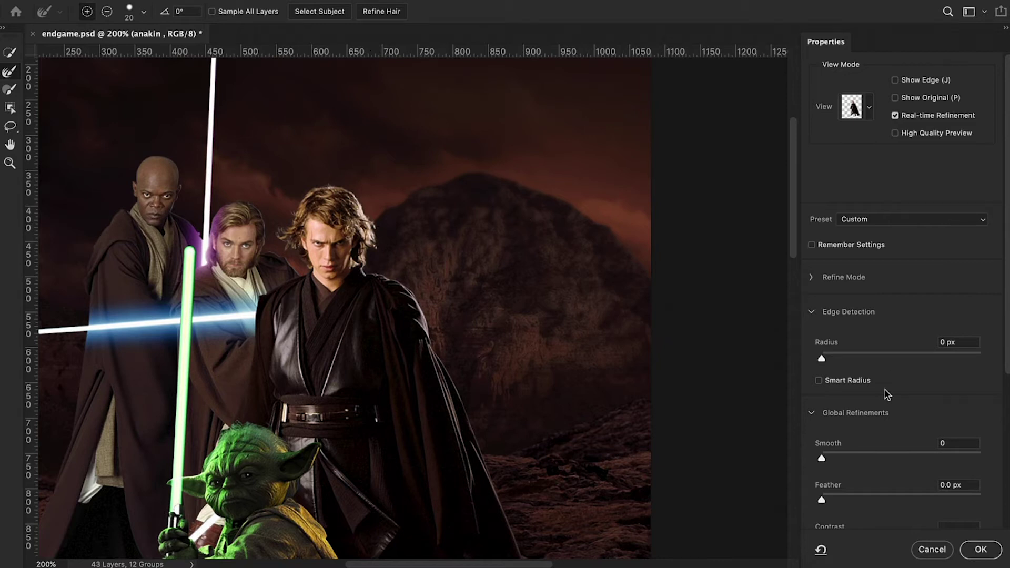
Output the refined selection to a Layer Mask and apply it
scroll(884, 390, down, 5)
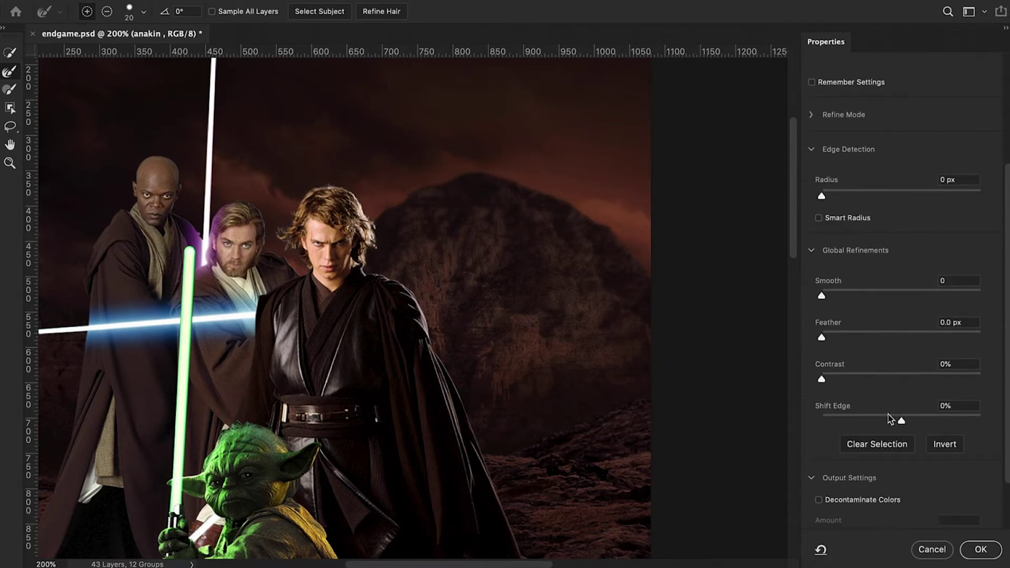
scroll(887, 418, down, 3)
click(903, 499)
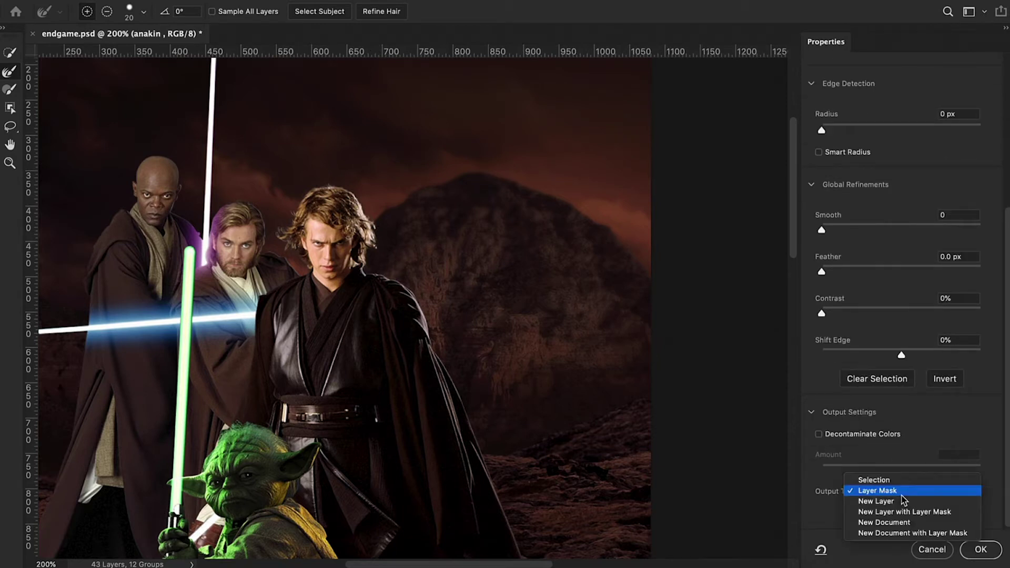
click(901, 492)
click(980, 549)
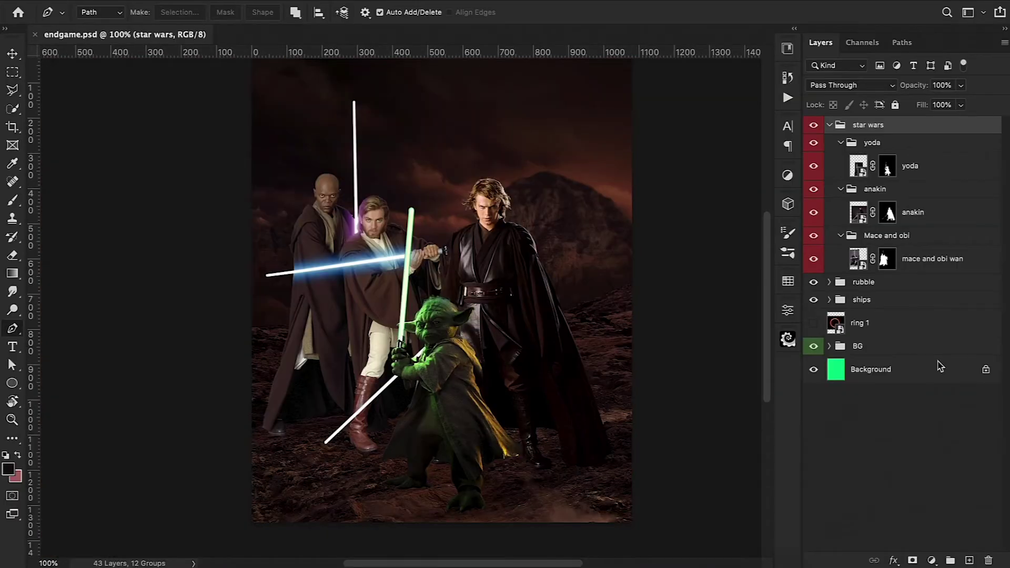
Scale the star wars group down to about 86% and recentre it
key(ctrl+t)
drag(651, 525, 610, 498)
drag(542, 408, 535, 405)
scroll(437, 309, up, 3)
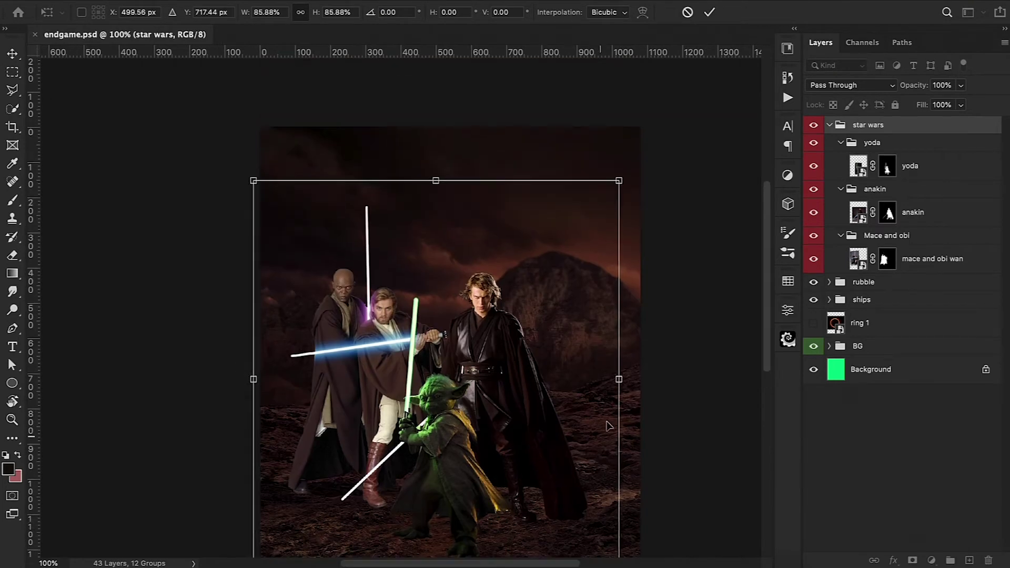
drag(483, 382, 497, 382)
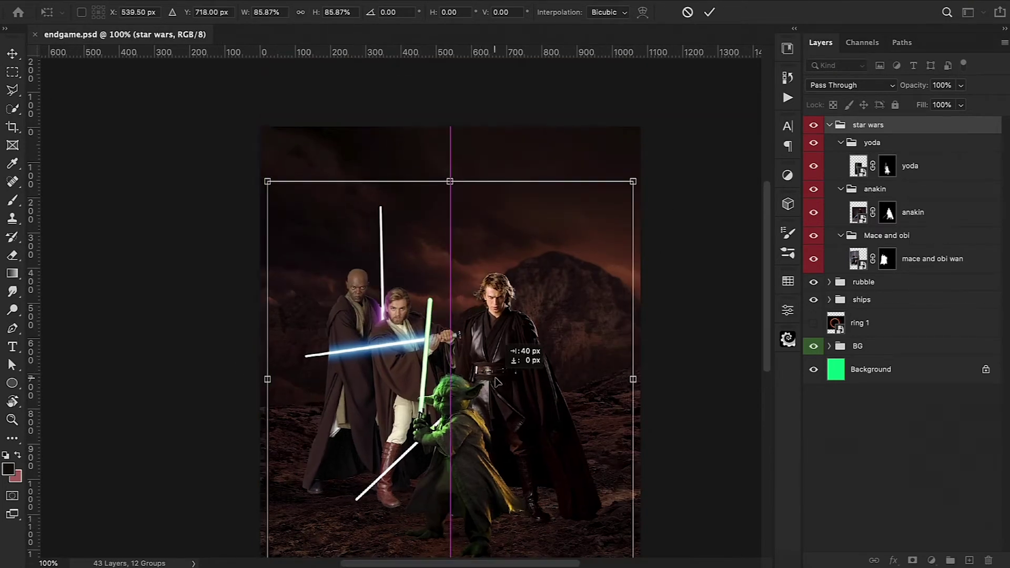
scroll(496, 382, down, 5)
scroll(497, 383, up, 2)
key(Return)
Add clipped Levels (8, 0.87, 220) to Mace and Obi-Wan and set Anakin's brightness -26, contrast -3
key(p)
scroll(455, 372, up, 2)
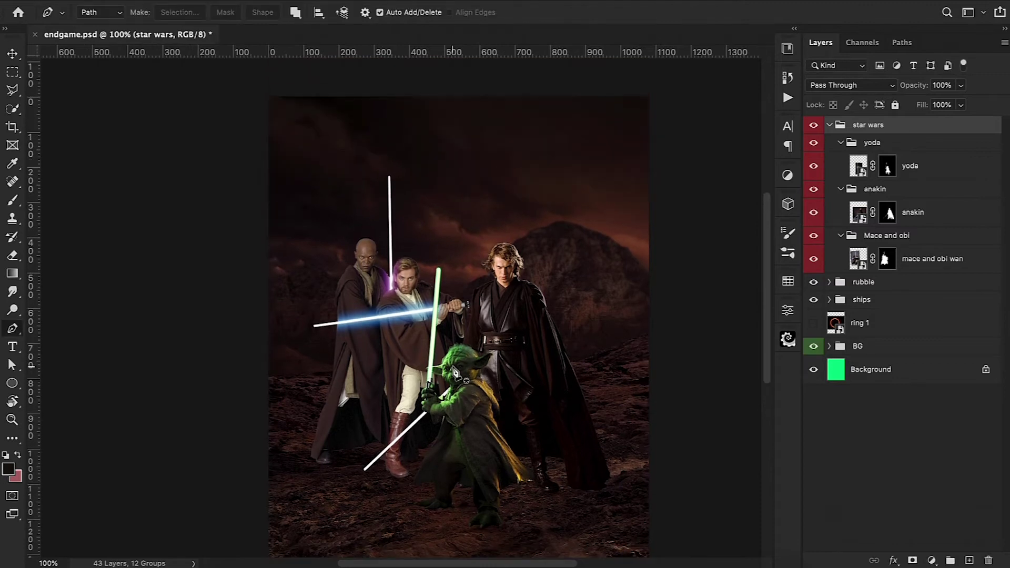
key(ctrl+l)
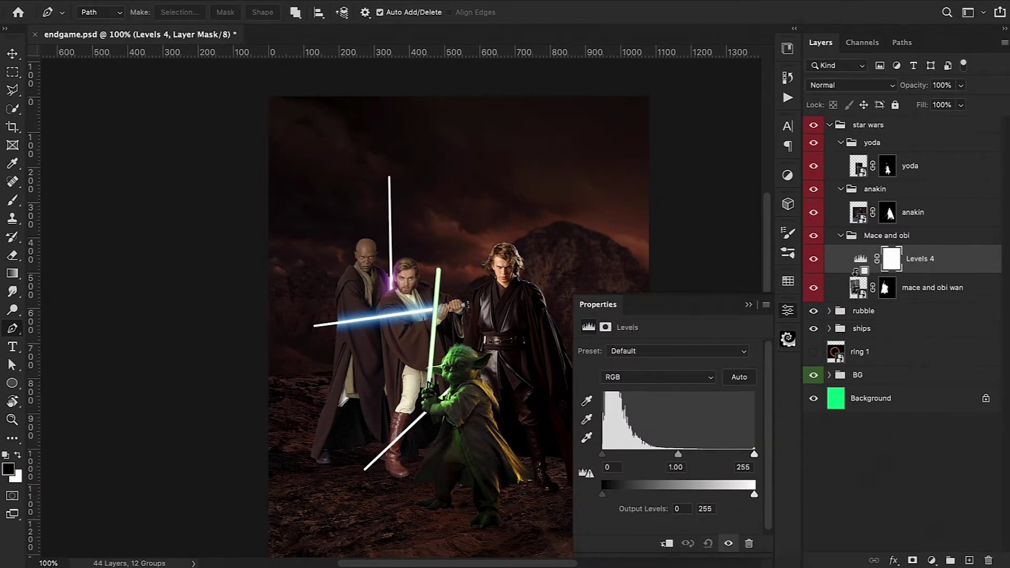
alt+click(858, 273)
drag(604, 455, 609, 462)
drag(753, 453, 733, 454)
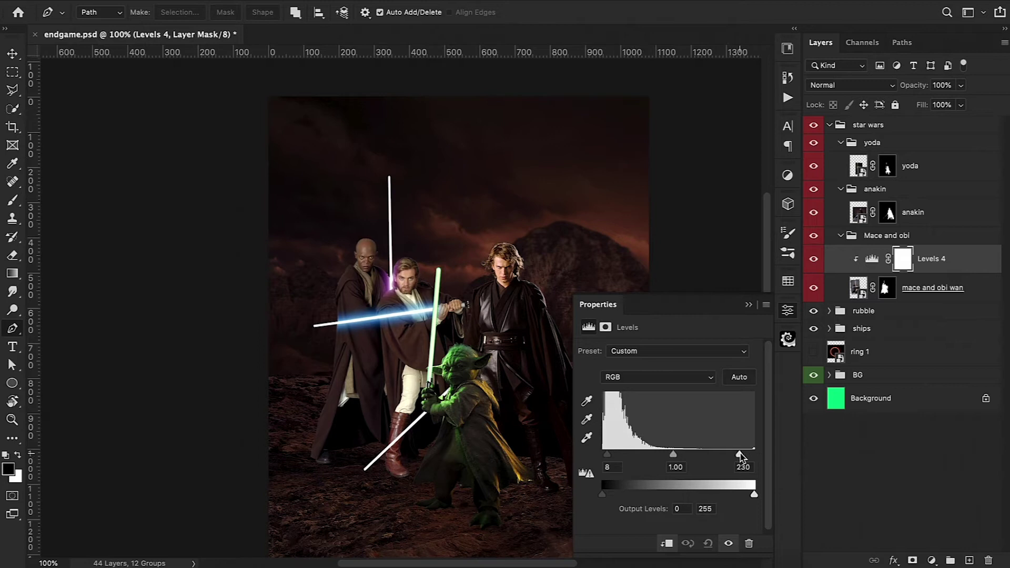
drag(671, 453, 677, 453)
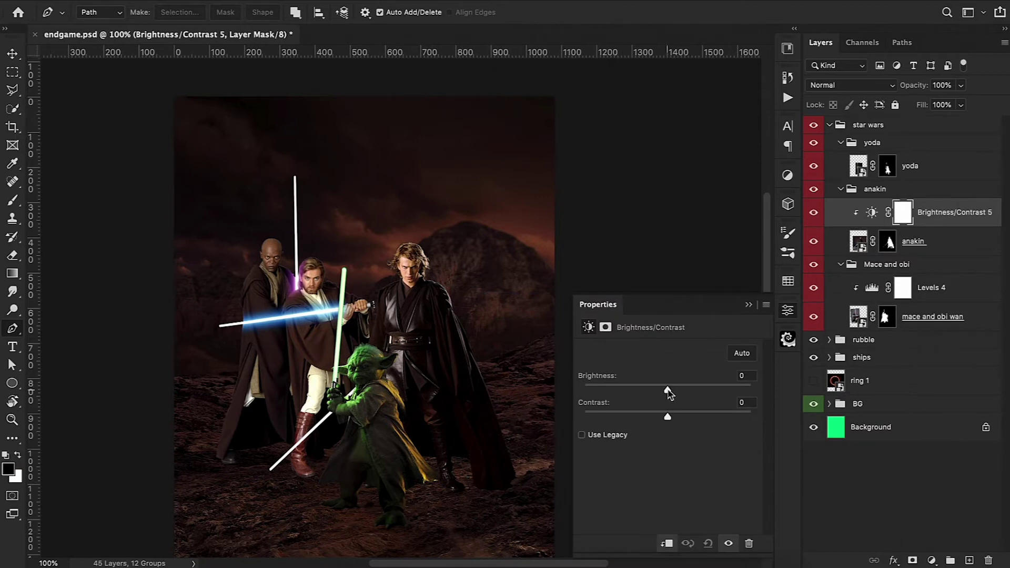
mouse_move(668, 391)
mouse_down()
mouse_move(652, 390)
mouse_move(663, 419)
mouse_up()
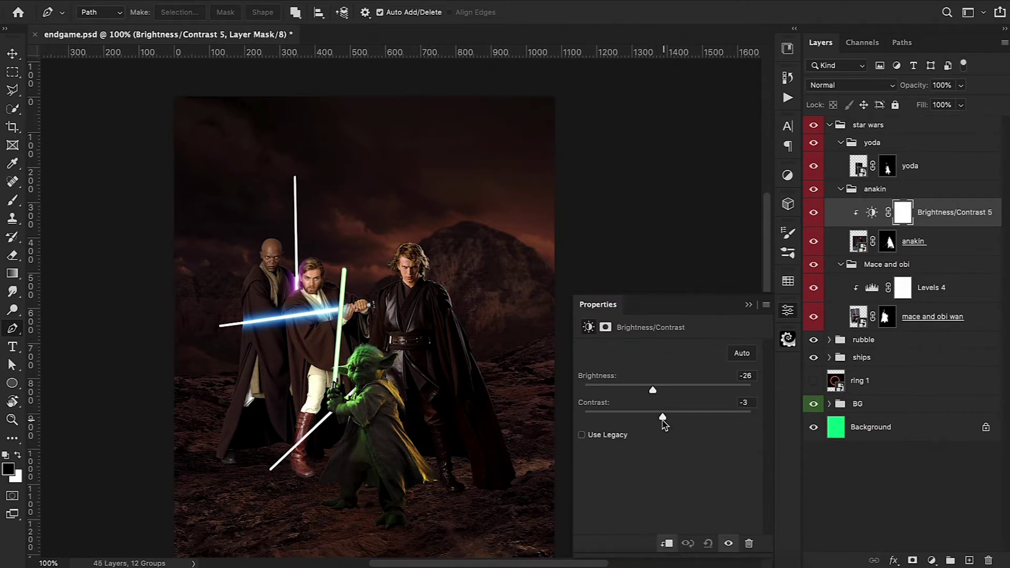
Add a Color Balance clipped to Anakin, shifting midtones toward red and shadows toward cyan
click(750, 305)
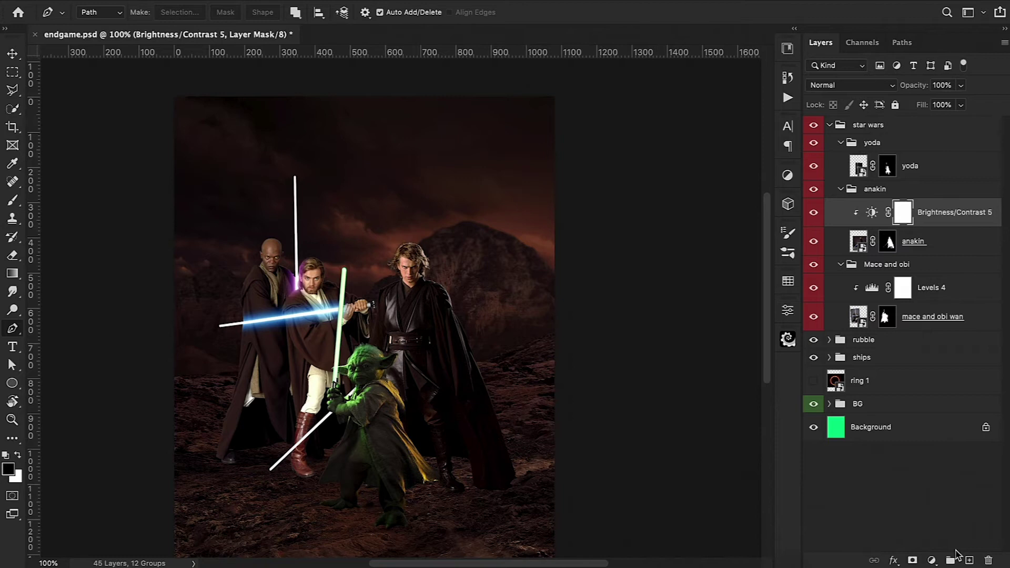
click(931, 560)
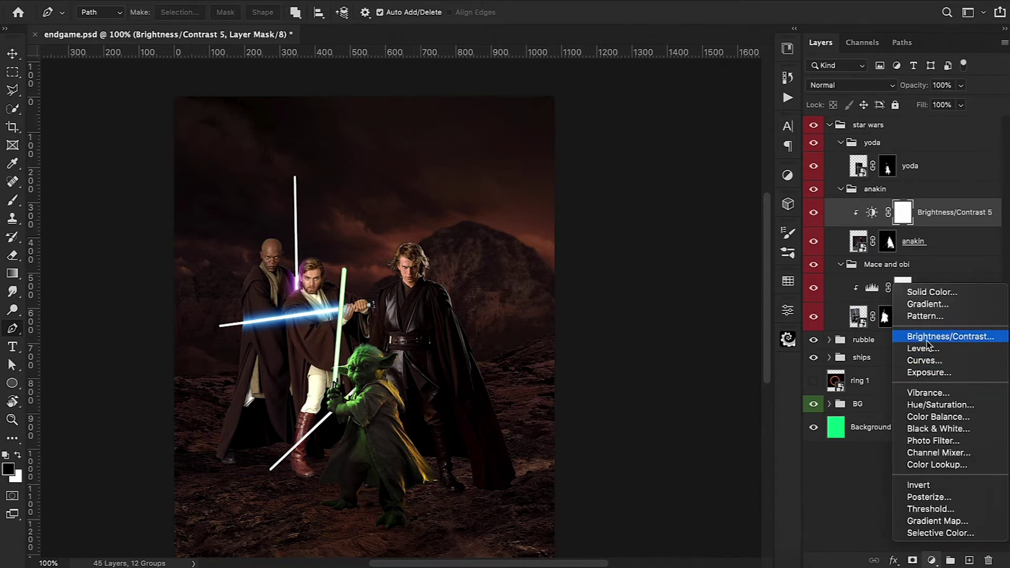
click(937, 416)
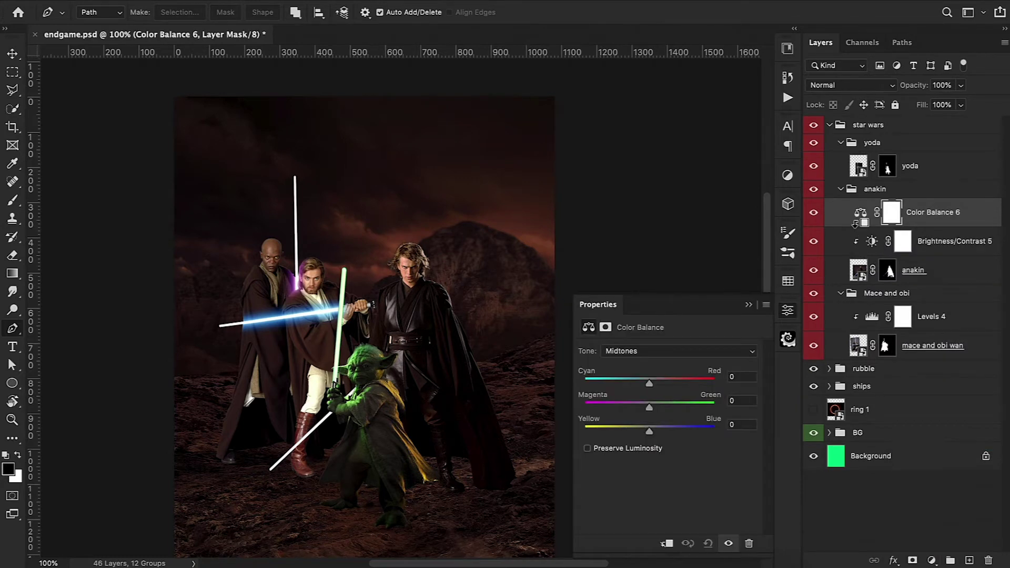
alt+click(855, 224)
drag(650, 385, 655, 384)
drag(649, 431, 645, 433)
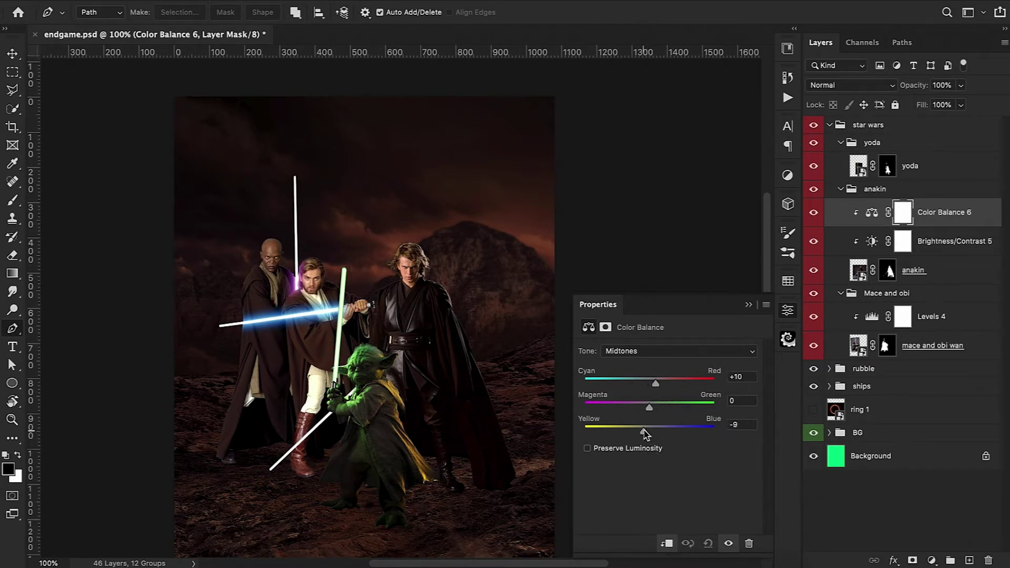
click(636, 351)
drag(657, 386, 642, 384)
drag(642, 431, 646, 430)
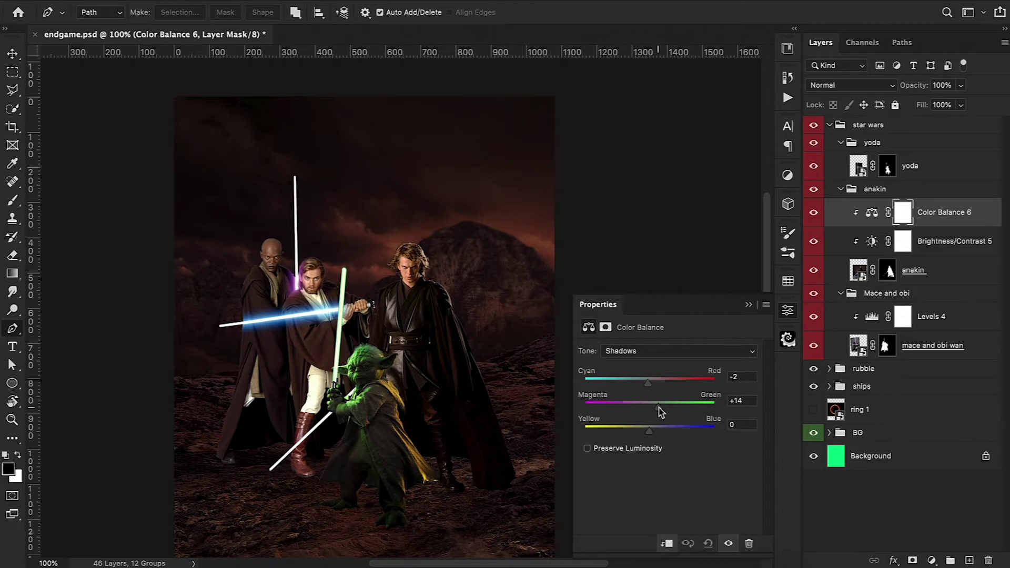
drag(664, 409, 661, 416)
Set the Color Balance highlights to +2, 0, -11 and toggle it to compare
click(645, 362)
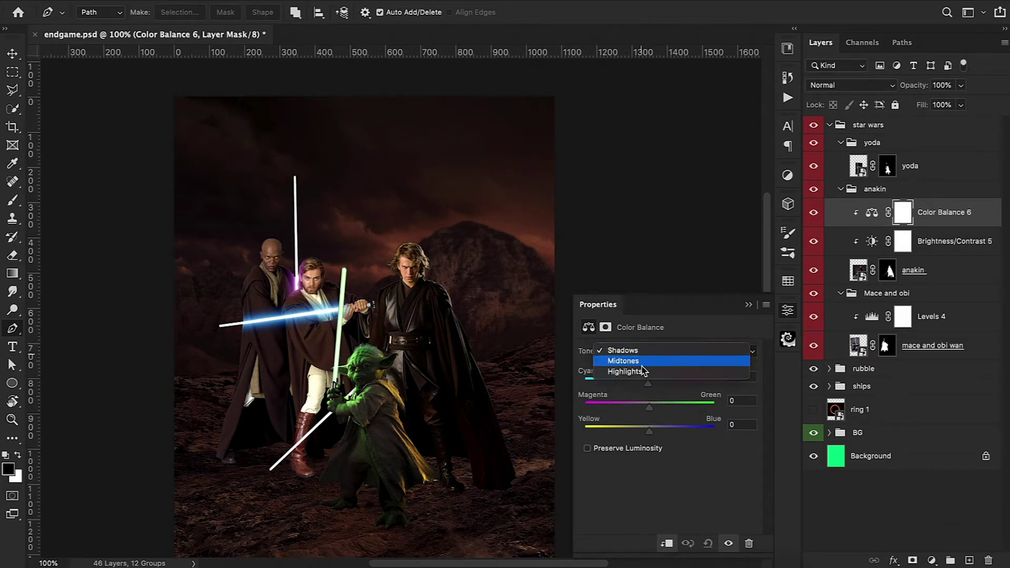
click(642, 374)
mouse_move(650, 409)
mouse_down()
mouse_move(665, 417)
mouse_move(653, 417)
mouse_up()
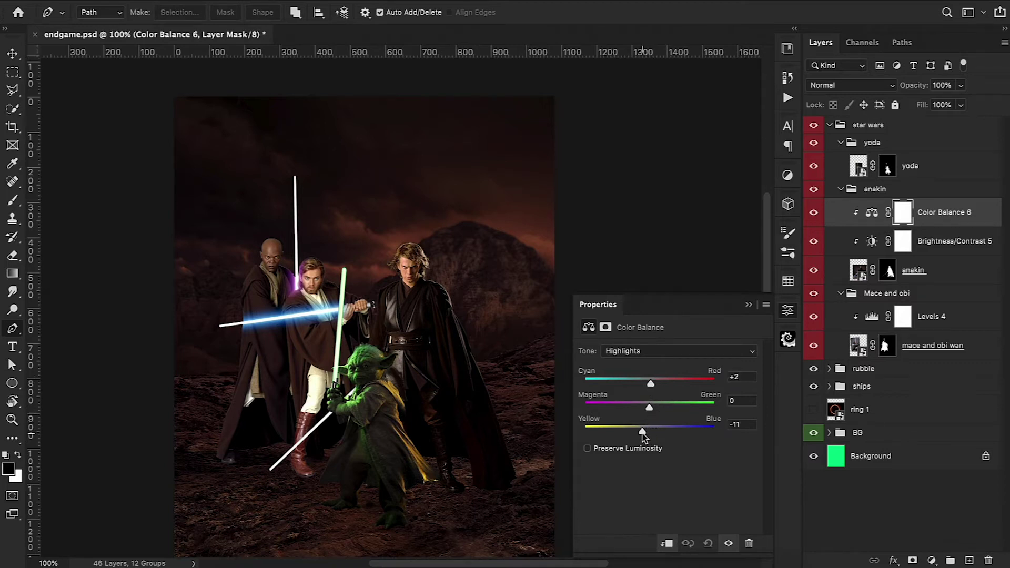
click(749, 304)
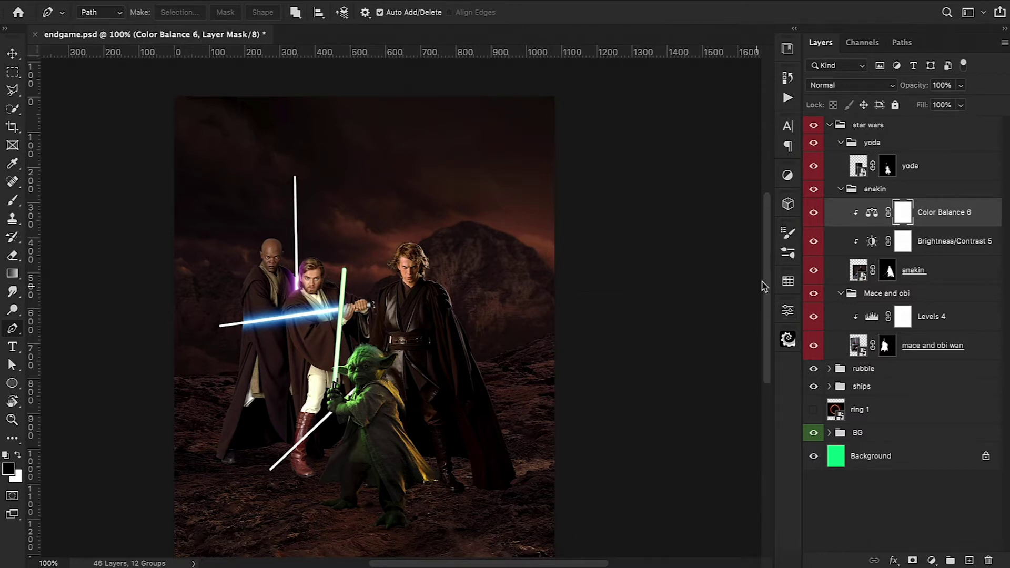
click(814, 212)
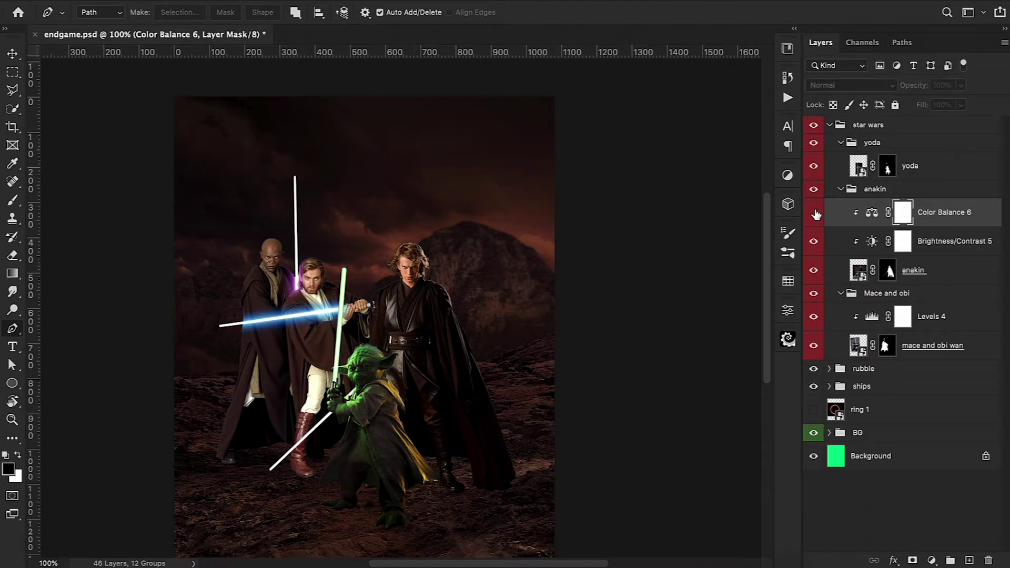
click(814, 212)
click(814, 213)
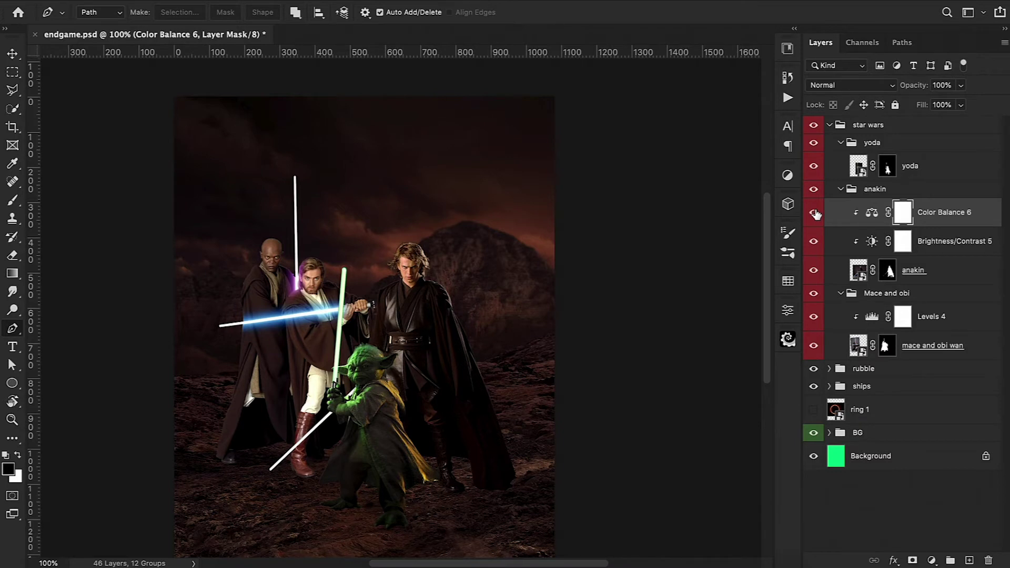
Add a Brightness/Contrast clipped above Levels 4 with brightness -45 for the left Jedi
click(931, 316)
click(931, 561)
click(962, 368)
click(666, 543)
drag(668, 390, 642, 390)
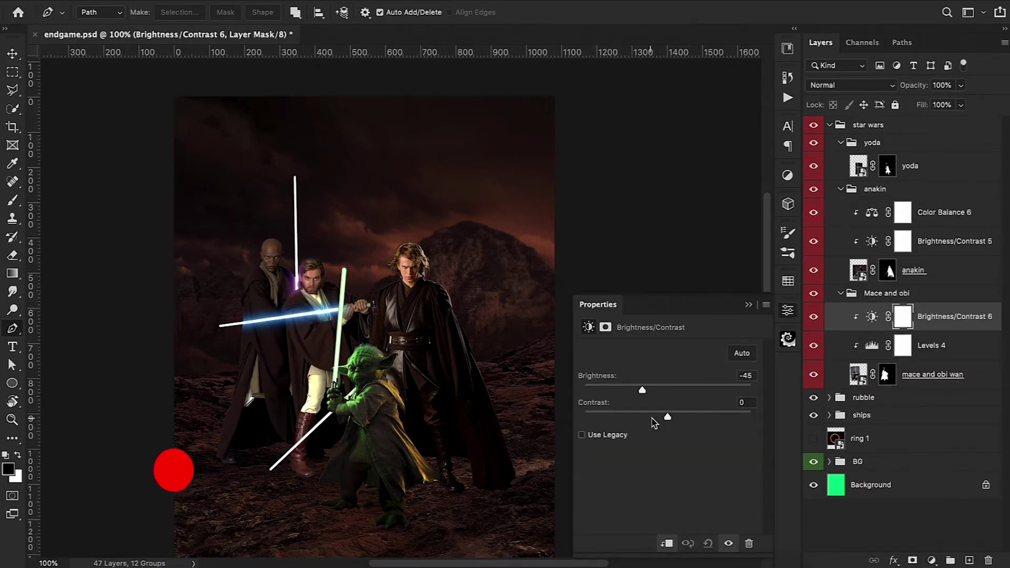
Set up a smaller brush for painting the Brightness/Contrast 6 mask over the left Jedi
click(788, 310)
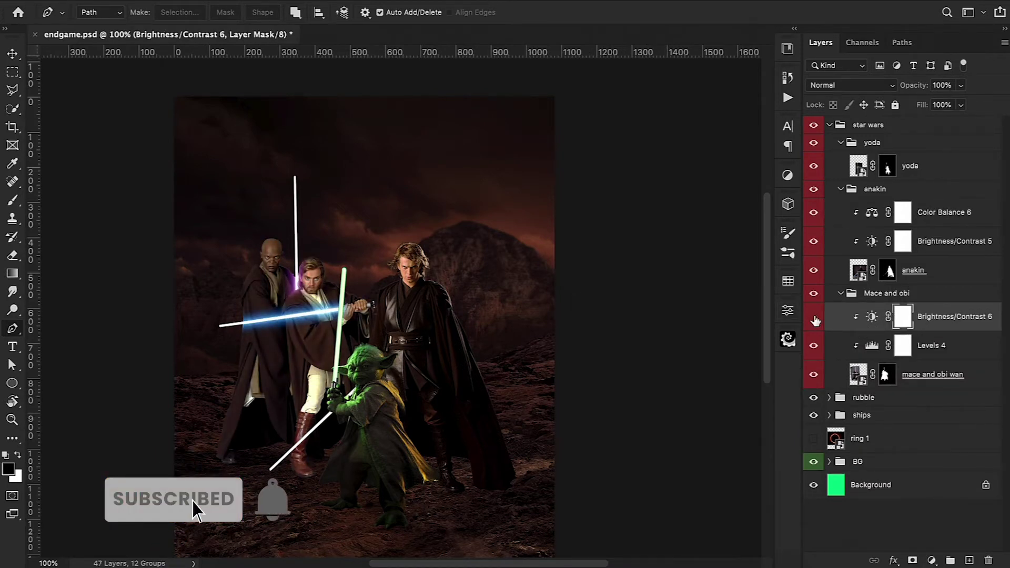
key(b)
right_click(557, 271)
key(Escape)
scroll(557, 268, up, 3)
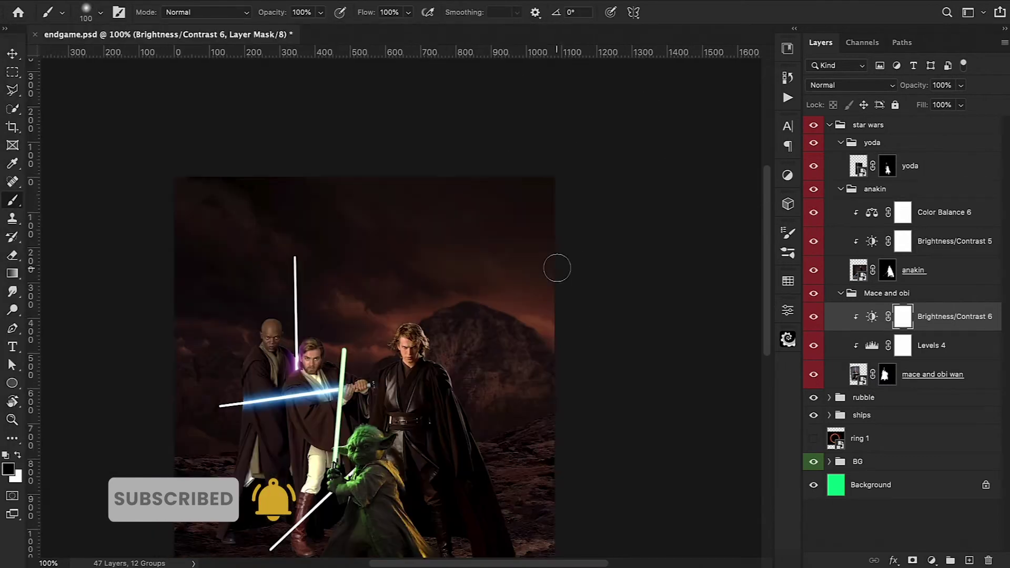
scroll(557, 268, down, 5)
scroll(557, 268, left, 3)
key(bracketleft)
key(bracketleft)
key(bracketleft)
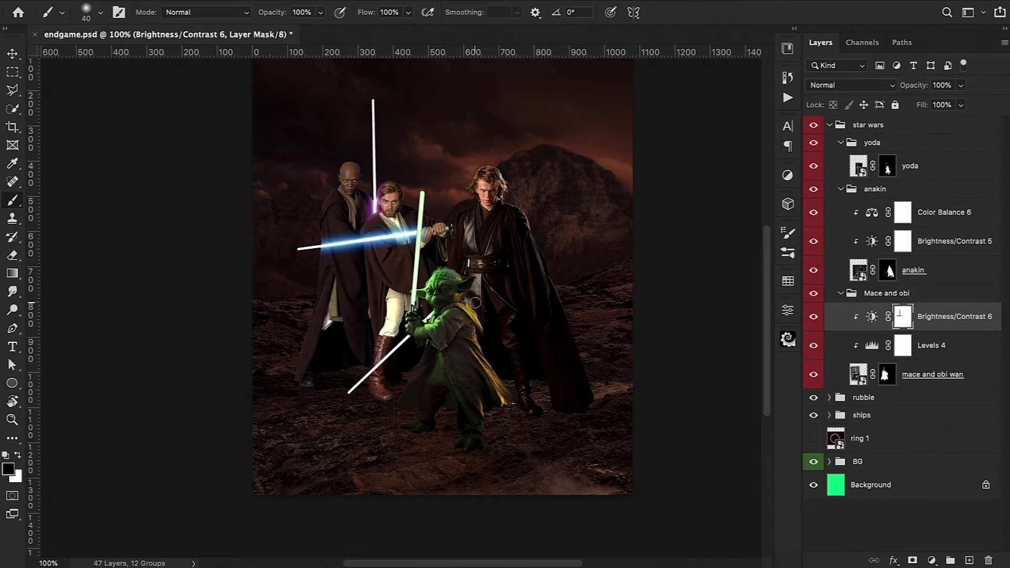
scroll(525, 350, up, 1)
scroll(525, 349, right, 1)
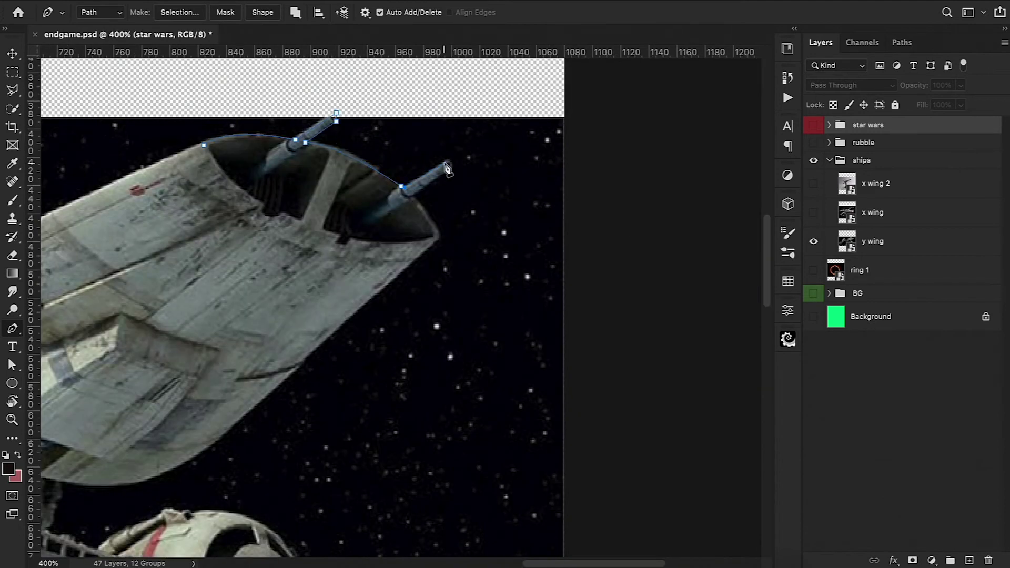
Pen-trace the Y-wing's cannon tip and the lower edge of its hull
click(437, 230)
click(376, 294)
click(304, 357)
scroll(295, 372, down, 3)
drag(250, 359, 221, 371)
click(156, 365)
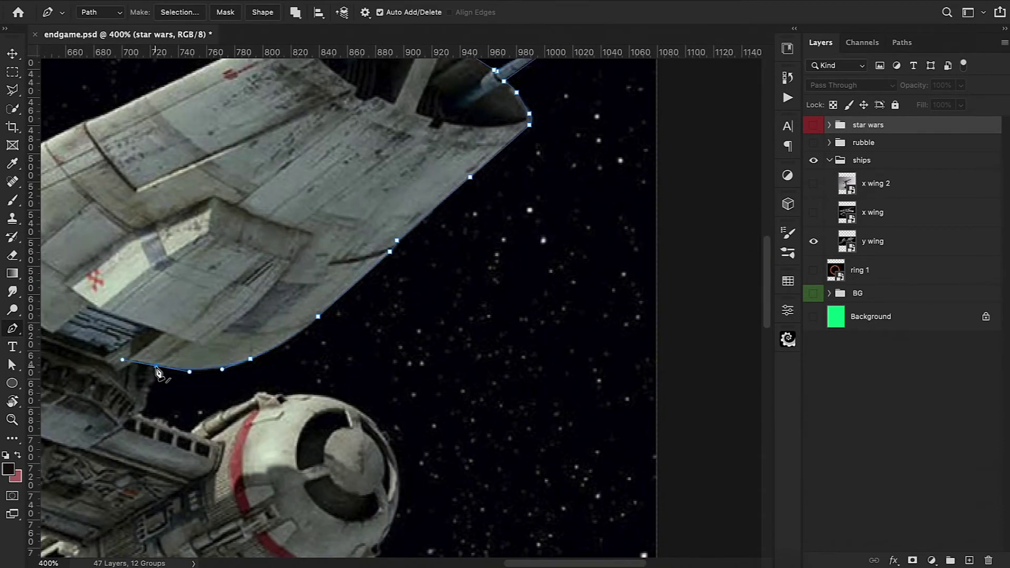
scroll(156, 366, down, 5)
click(182, 200)
click(172, 227)
click(186, 237)
click(223, 250)
Continue the Y-wing path along its upper and right edges and the lower hull
click(257, 229)
click(288, 213)
click(389, 224)
click(437, 254)
click(436, 291)
click(420, 379)
click(413, 359)
click(407, 379)
scroll(407, 390, down, 3)
click(406, 224)
click(383, 226)
click(277, 292)
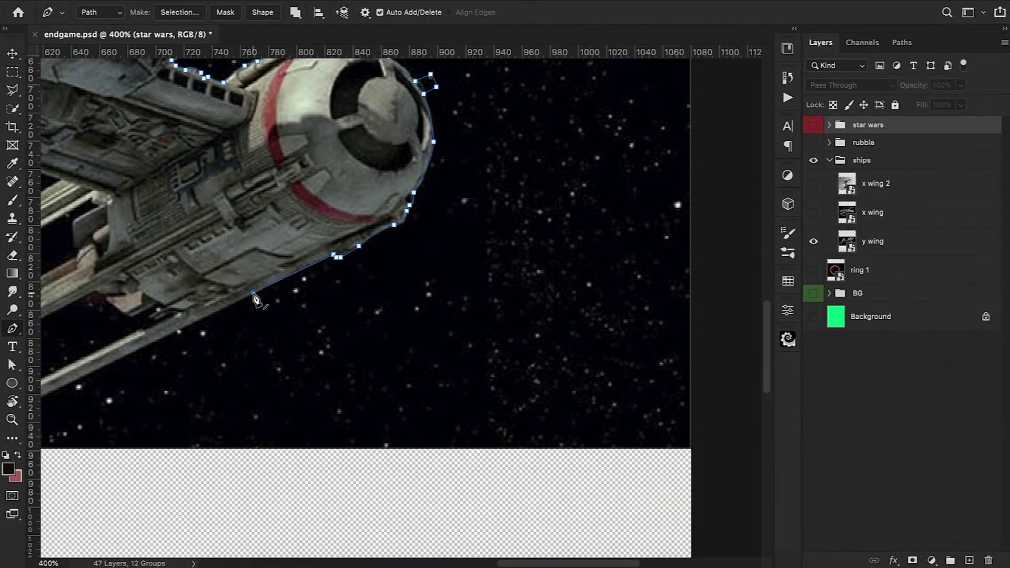
Trace the lower engine's underside, tip and lower edge of the Y-wing
scroll(265, 305, left, 10)
click(578, 212)
click(406, 296)
click(281, 267)
click(294, 182)
scroll(295, 190, up, 5)
click(326, 122)
click(280, 148)
click(235, 150)
click(192, 143)
scroll(182, 95, left, 5)
scroll(181, 95, left, 10)
scroll(181, 94, down, 2)
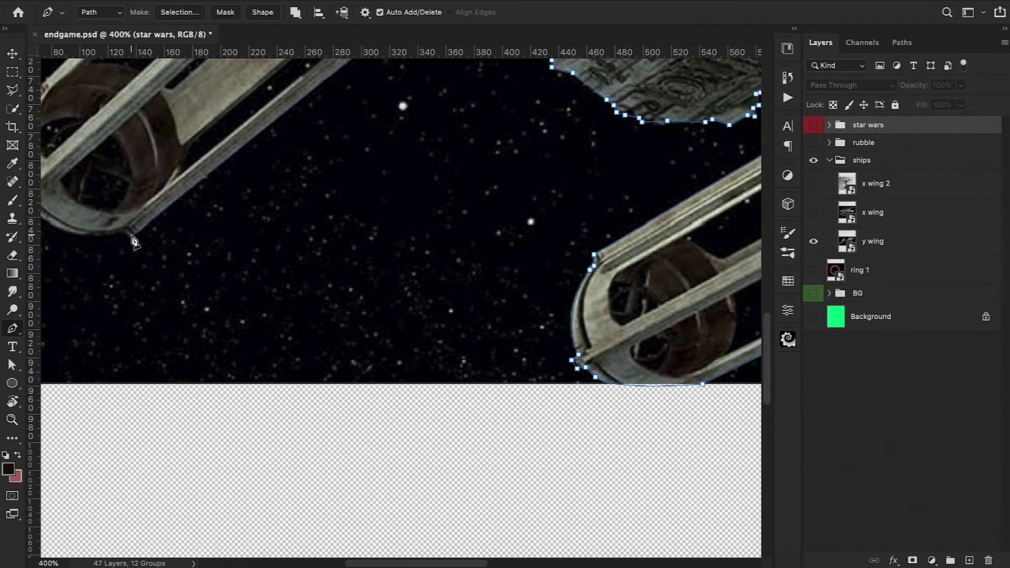
scroll(136, 236, left, 5)
scroll(313, 86, up, 5)
scroll(312, 86, right, 7)
scroll(313, 85, up, 5)
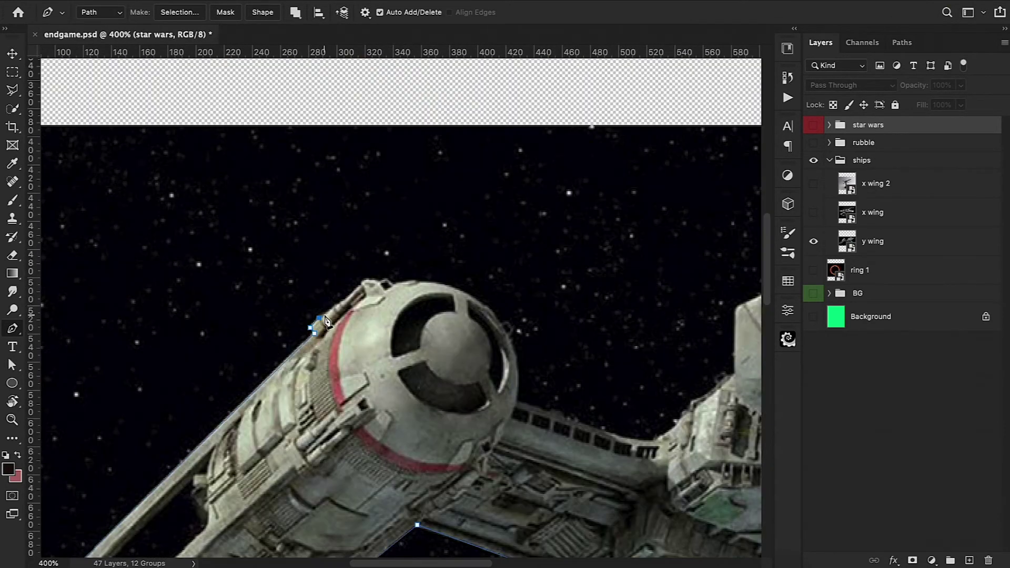
Trace the upper engine's rounded tip, strut and wing edge, closing the Y-wing path
click(387, 279)
click(476, 300)
click(508, 321)
click(508, 336)
drag(516, 402, 506, 441)
click(613, 434)
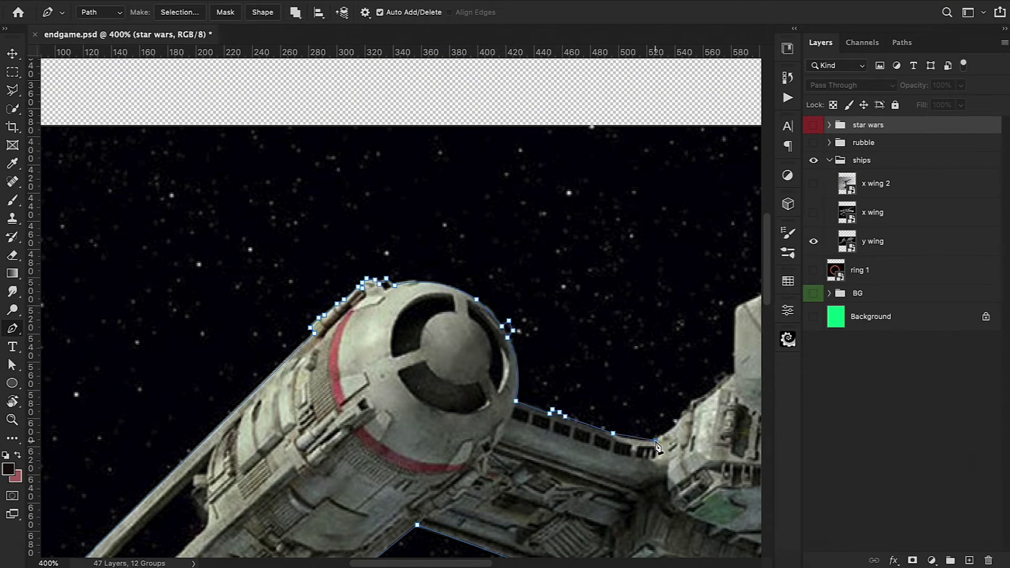
click(657, 440)
scroll(657, 440, right, 5)
click(484, 357)
click(528, 269)
scroll(637, 184, right, 5)
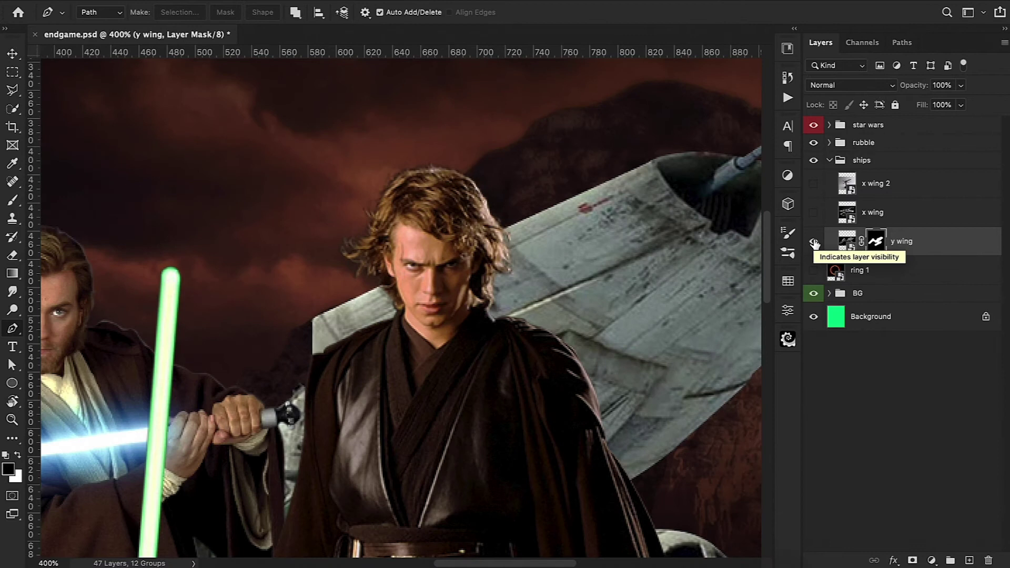
key(ctrl+1)
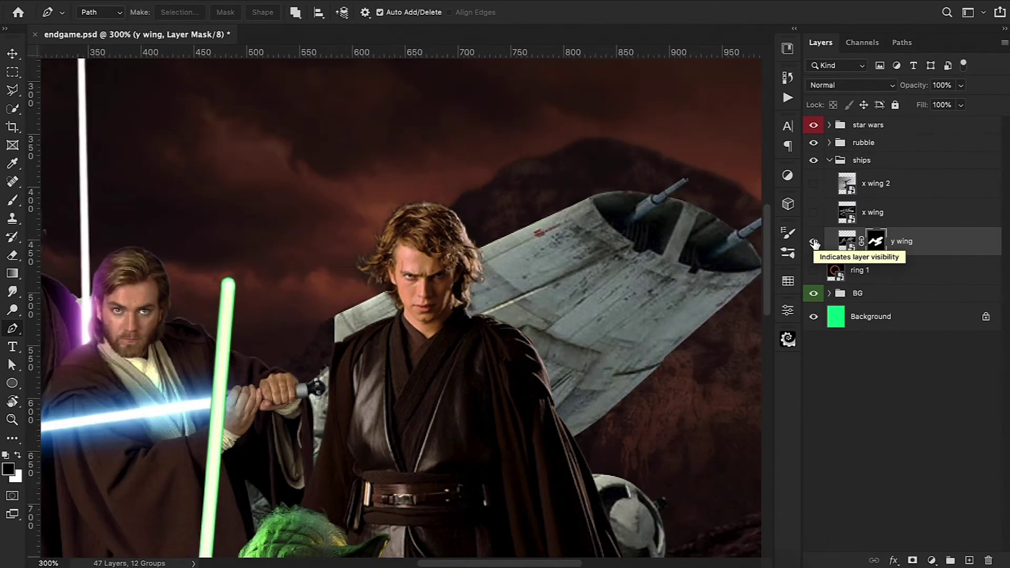
Transform the y wing layer: move it into the sky, rotate about 8° and scale to 91.24%
click(847, 241)
key(ctrl+t)
drag(484, 298, 551, 108)
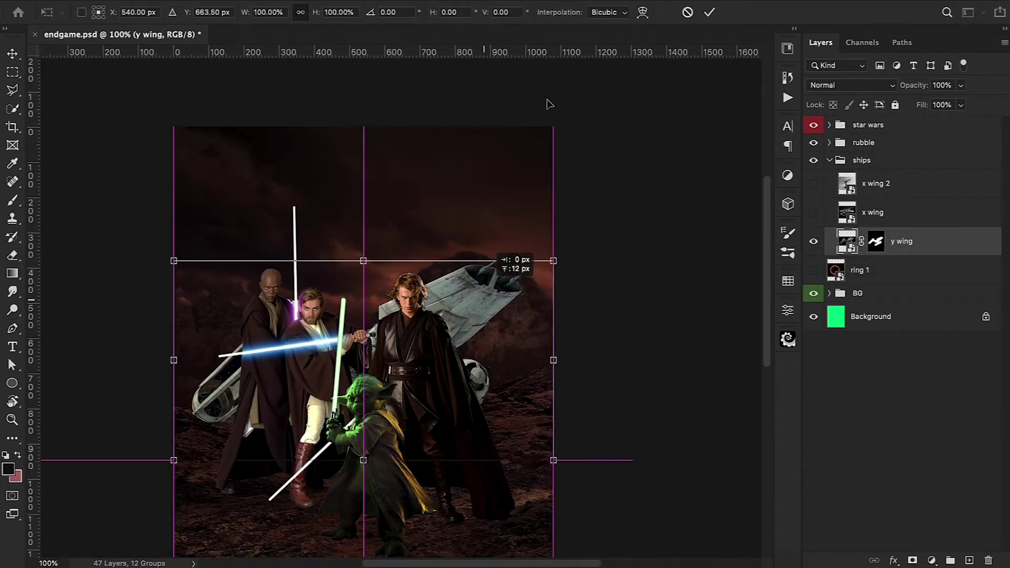
drag(633, 134, 638, 129)
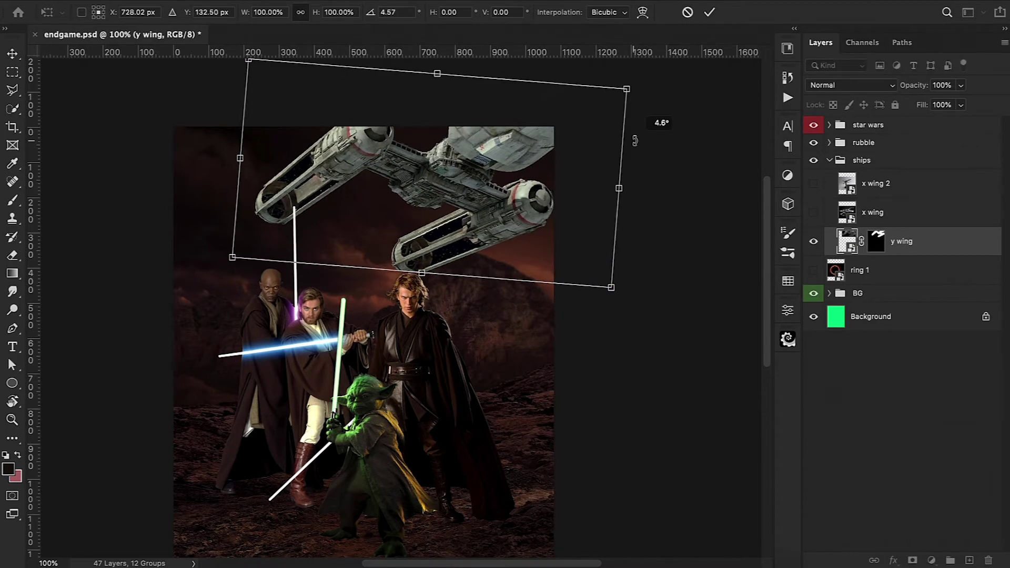
drag(506, 160, 565, 129)
drag(646, 272, 638, 254)
drag(648, 165, 710, 175)
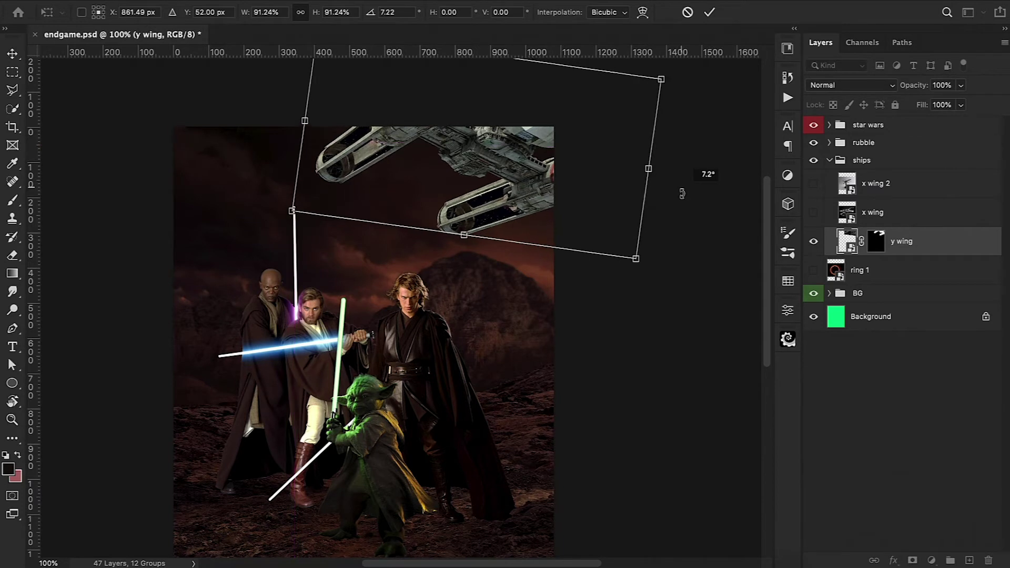
drag(532, 153, 533, 162)
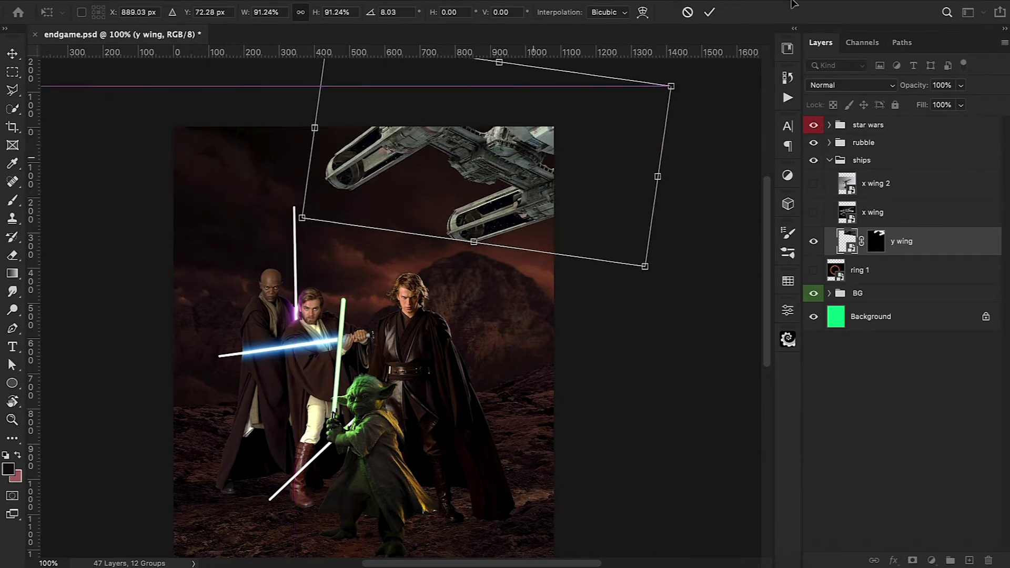
click(709, 14)
key(p)
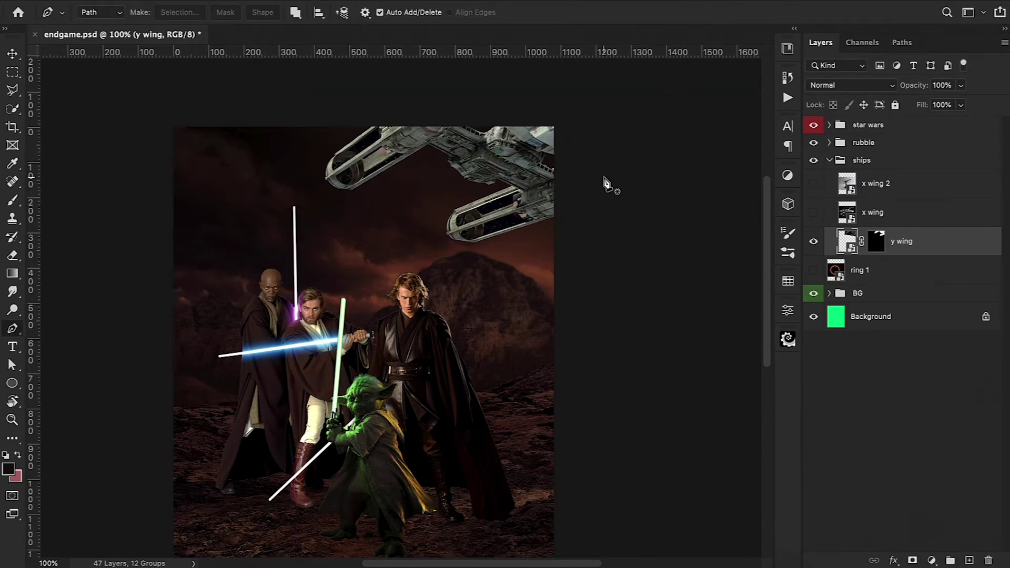
Hide the starfield in the first Y-wing engine gap by filling its selection black on the mask
scroll(606, 184, up, 2)
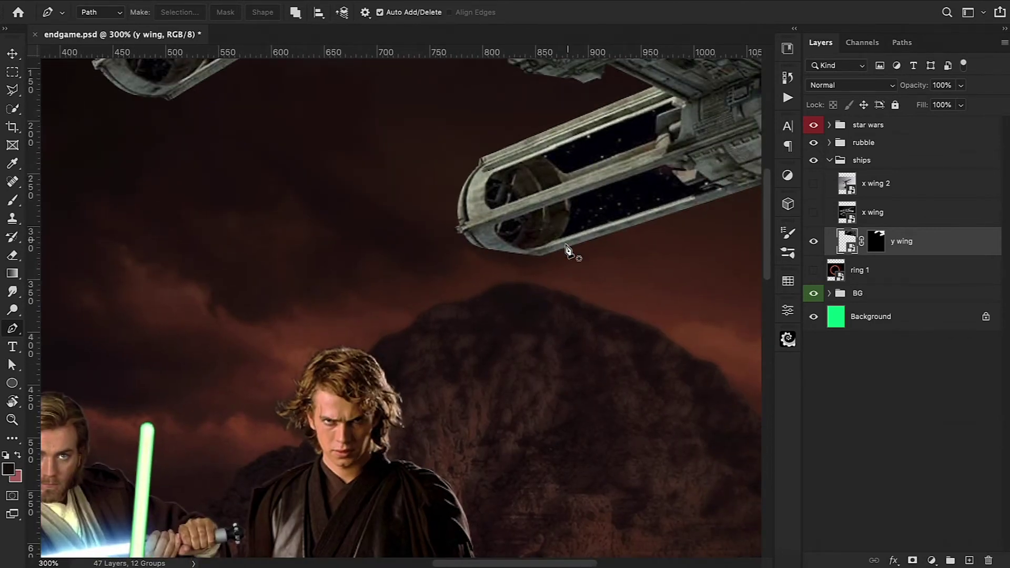
click(574, 176)
right_click(574, 176)
key(Return)
key(d)
key(alt+BackSpace)
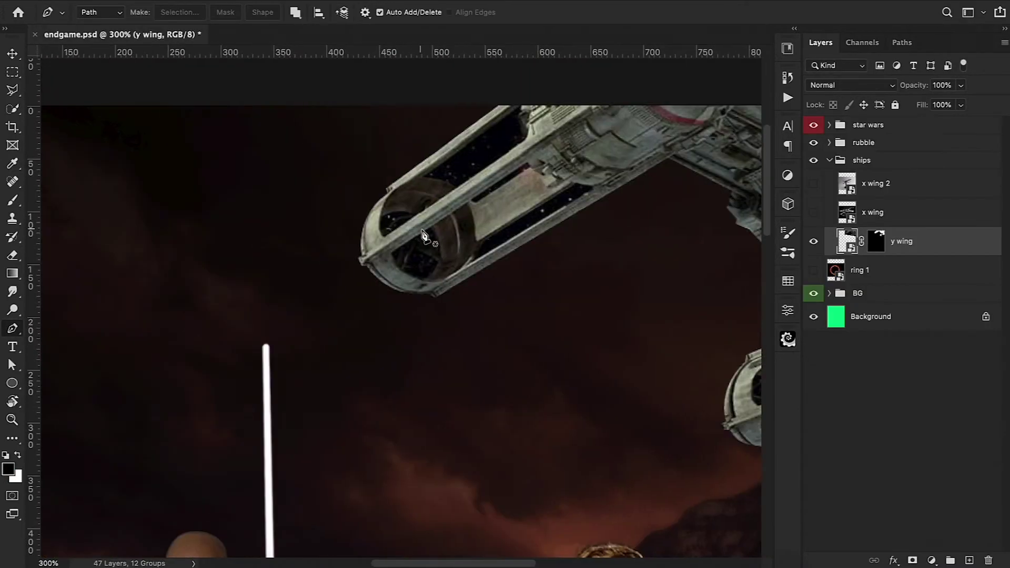
Zoom in and Pen-trace around the next starry engine opening
click(424, 237)
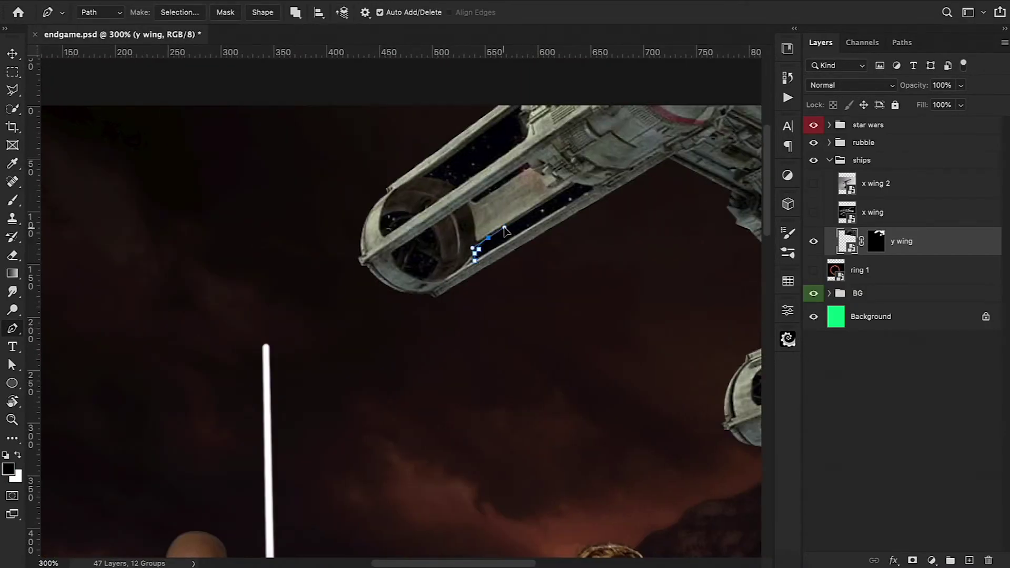
key(ctrl+plus)
key(ctrl+plus)
click(349, 252)
click(409, 270)
click(515, 194)
click(514, 166)
click(511, 149)
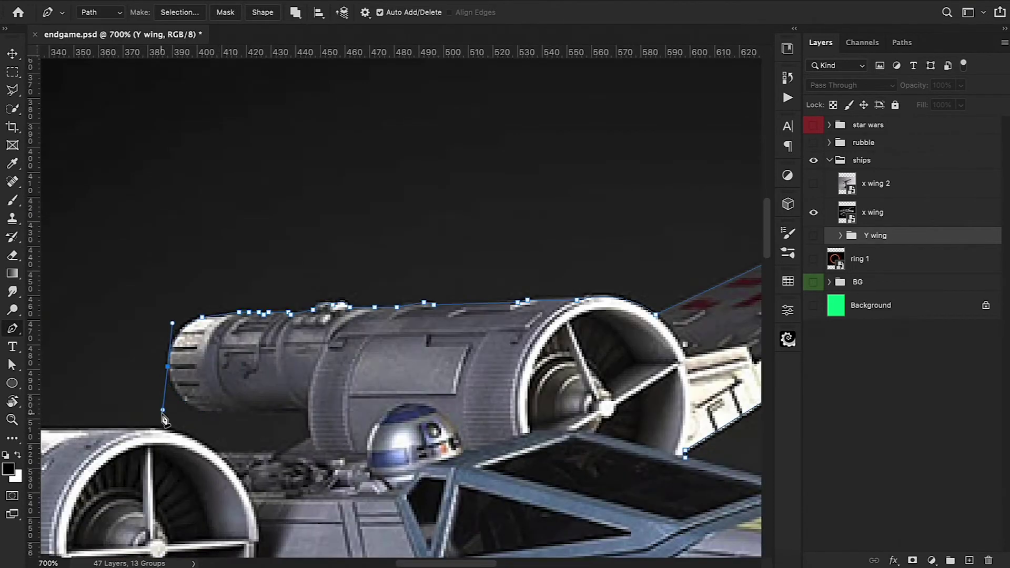
Pen-trace the X-wing's wing and cannon edges for its mask
click(200, 414)
click(308, 411)
click(313, 438)
click(276, 452)
click(215, 454)
scroll(278, 435, left, 5)
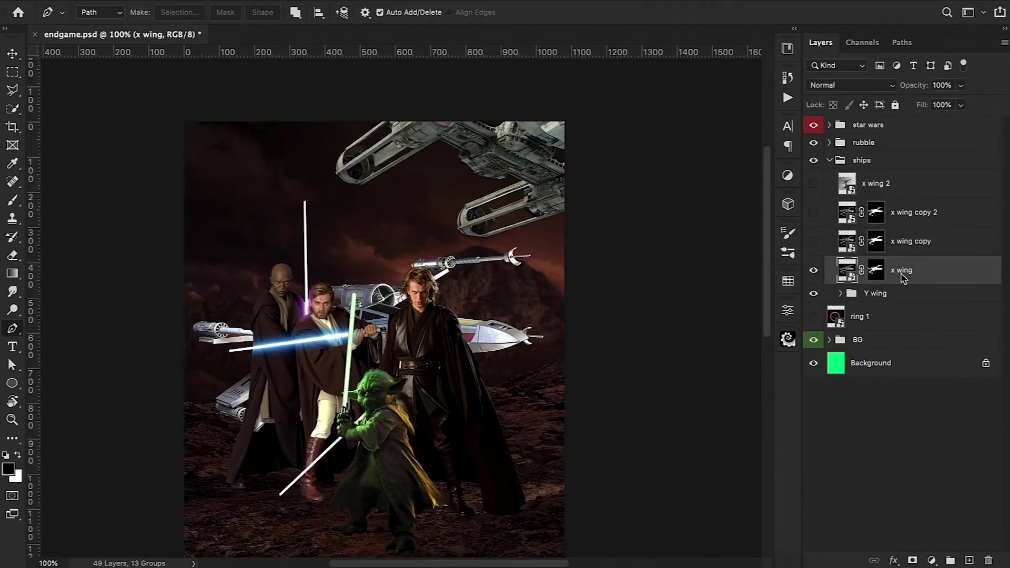
Scale the X-wing down to 24.57% and move it up above the Jedi
key(ctrl+t)
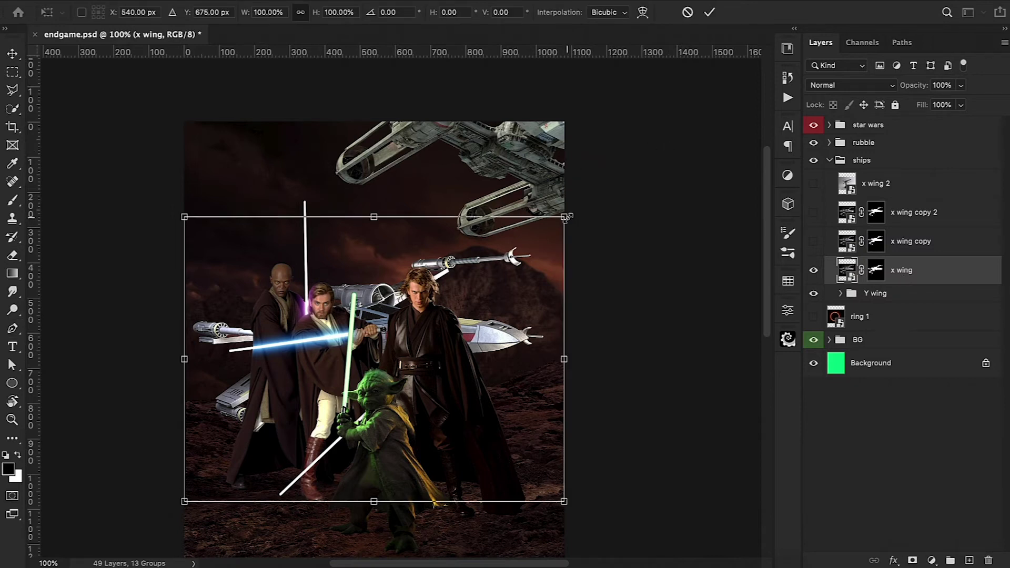
drag(566, 218, 474, 284)
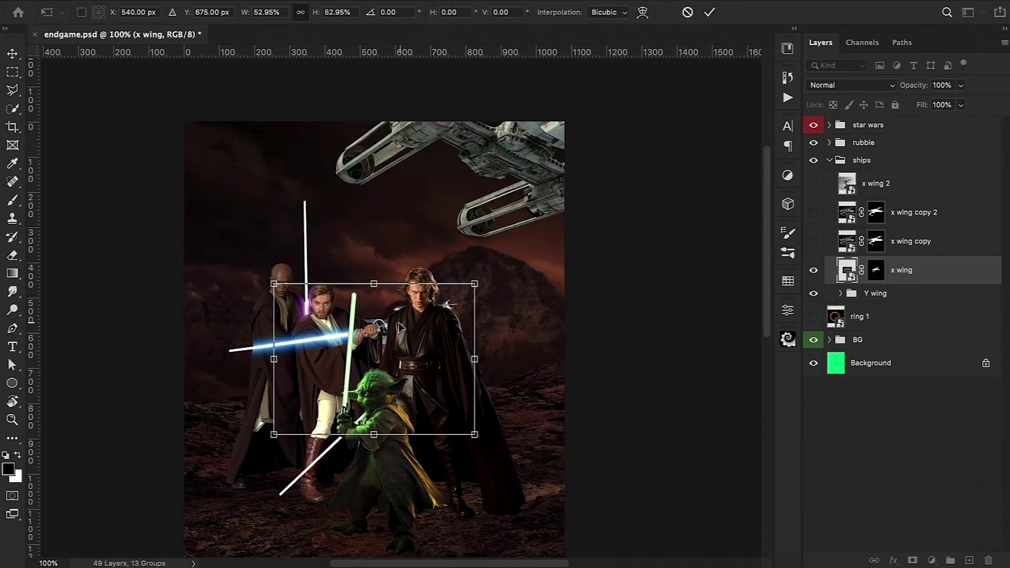
drag(400, 326, 444, 230)
mouse_move(476, 197)
mouse_down()
mouse_move(388, 253)
mouse_move(382, 228)
mouse_up()
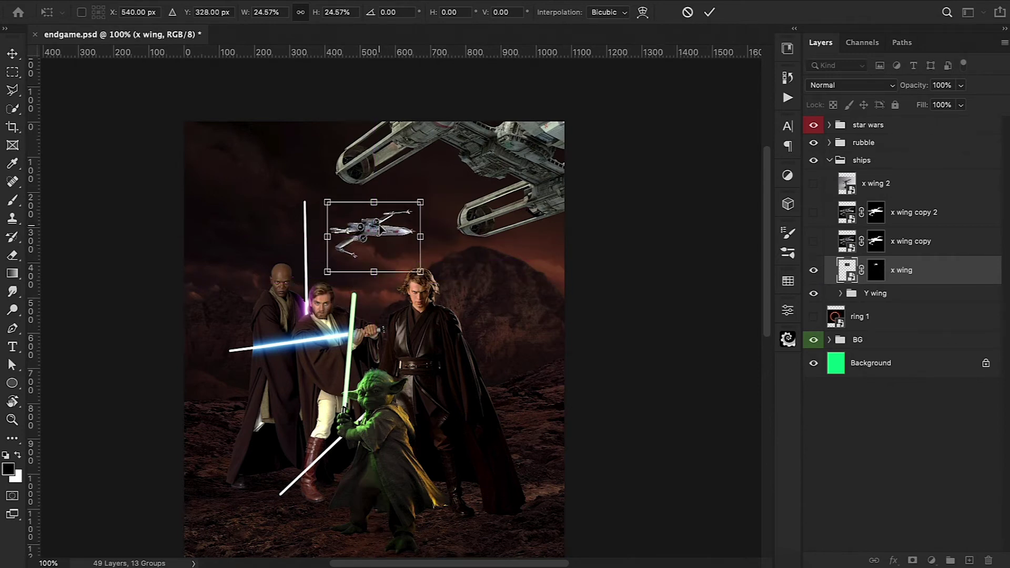
scroll(383, 227, up, 1)
key(Return)
scroll(383, 227, up, 4)
click(500, 200)
Shrink the Y-wing to about 79% and move it to the top right
key(ctrl+t)
drag(311, 86, 322, 113)
mouse_move(532, 221)
mouse_down()
mouse_move(528, 195)
mouse_move(538, 183)
mouse_up()
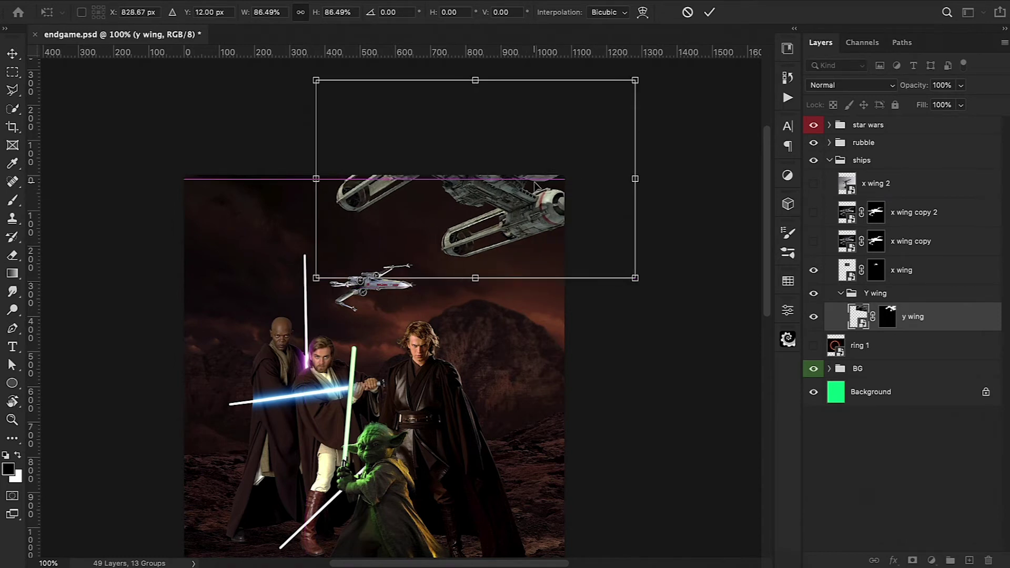
drag(638, 76, 605, 128)
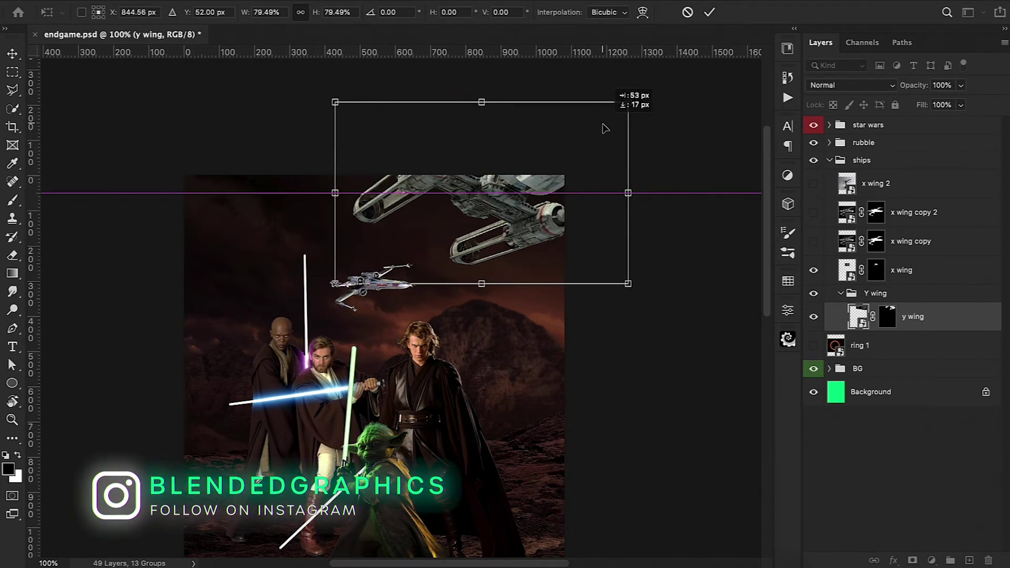
scroll(652, 190, down, 5)
click(711, 14)
key(p)
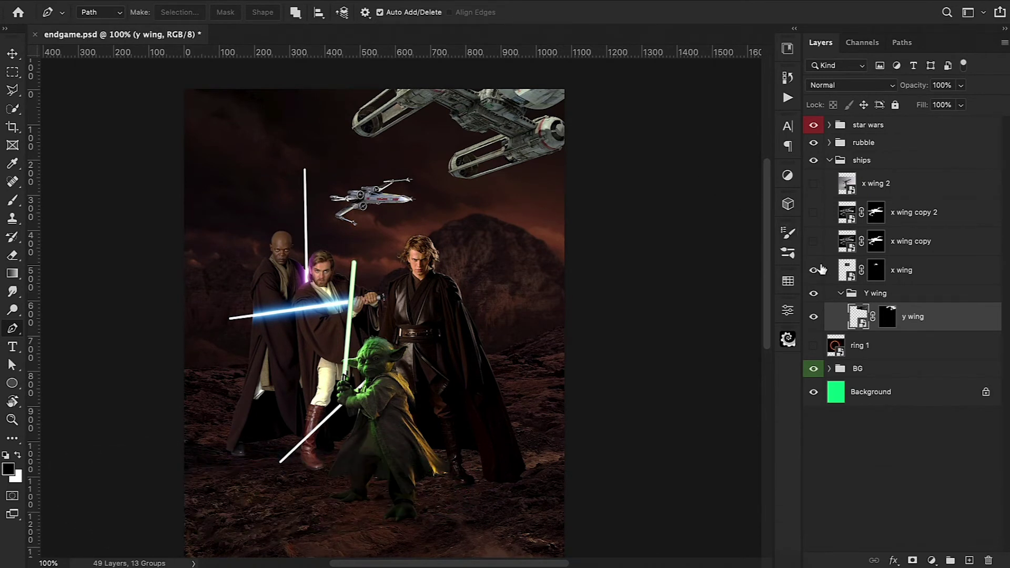
Show x wing copy, shrink it and place it level in the upper-left sky
click(813, 242)
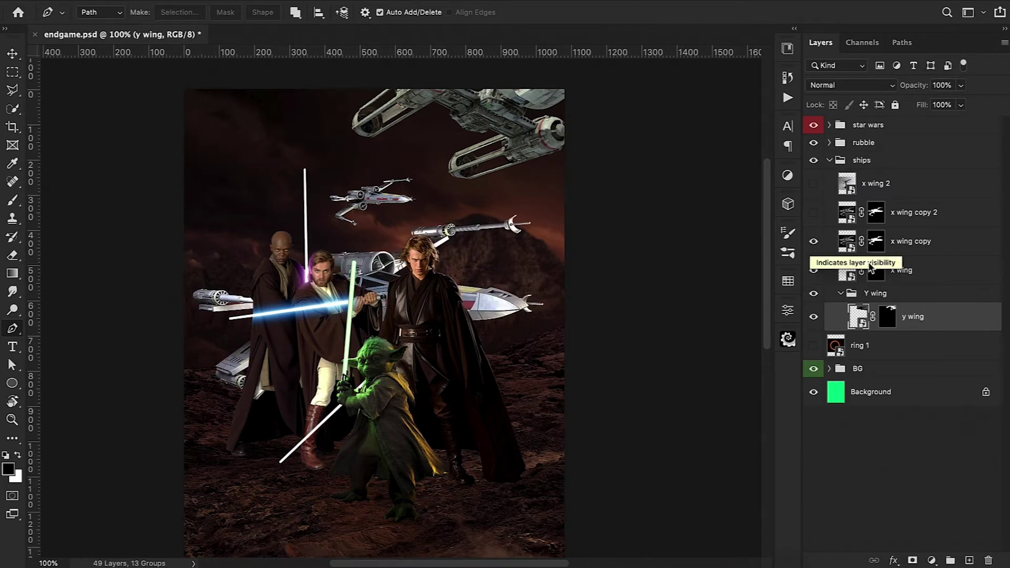
click(845, 243)
key(ctrl+t)
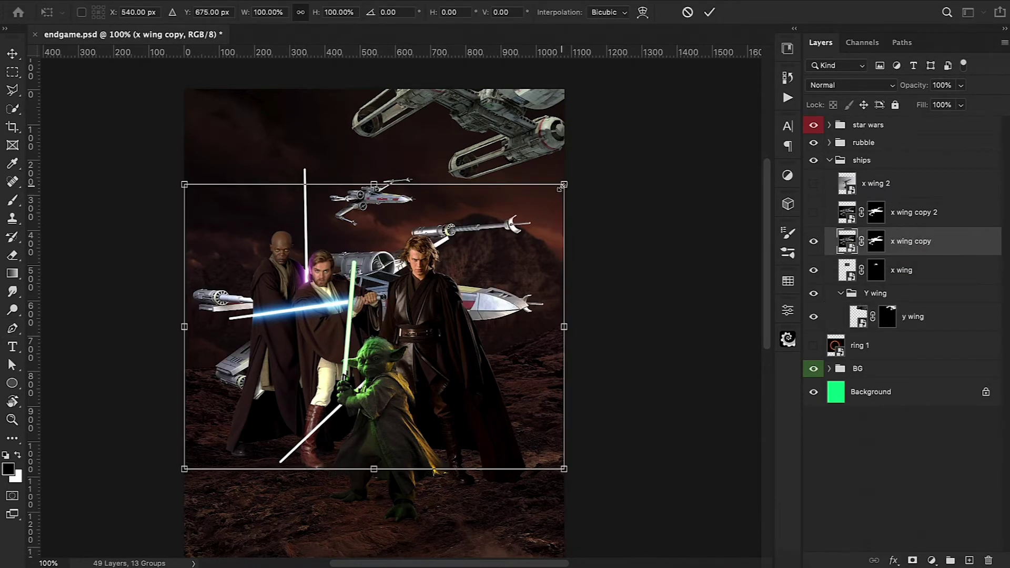
drag(561, 188, 419, 293)
drag(374, 326, 246, 171)
mouse_move(328, 166)
mouse_down()
mouse_move(326, 178)
mouse_move(246, 172)
mouse_move(256, 181)
mouse_up()
key(ctrl+z)
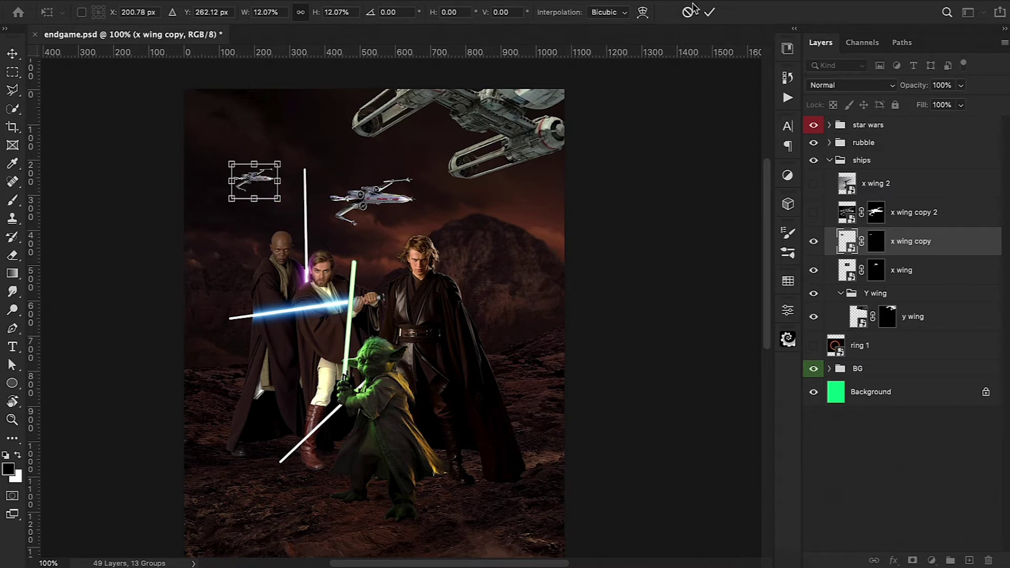
click(709, 12)
key(p)
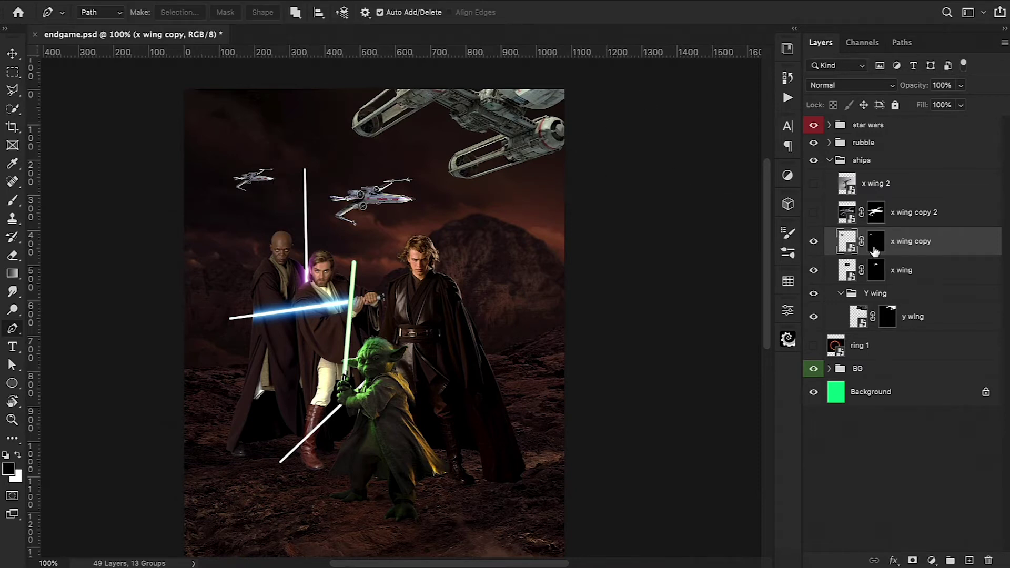
Show x wing copy 2, rotate it and shrink it to 8.37% in the upper sky
click(814, 212)
click(910, 218)
key(ctrl+t)
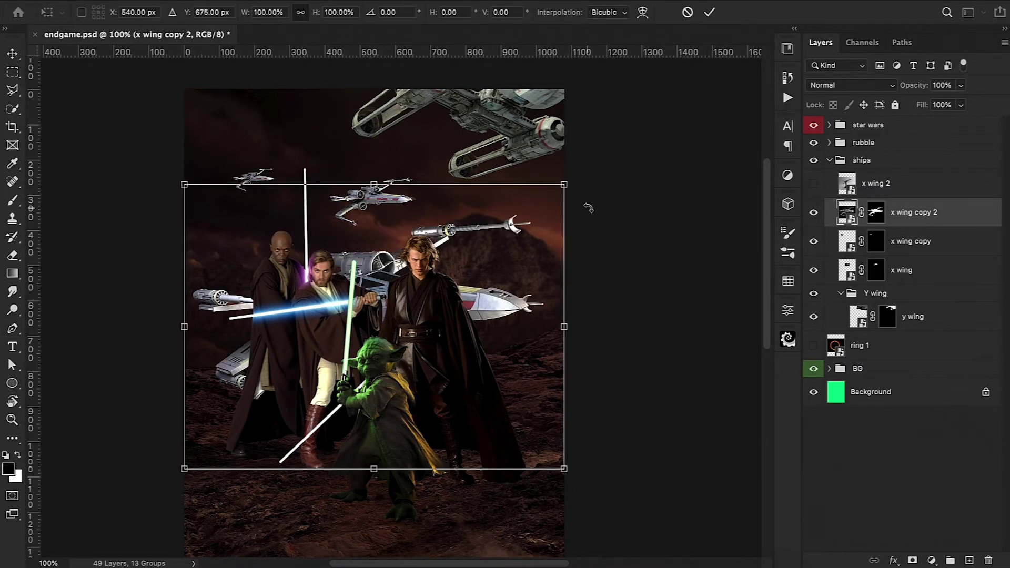
drag(588, 207, 591, 293)
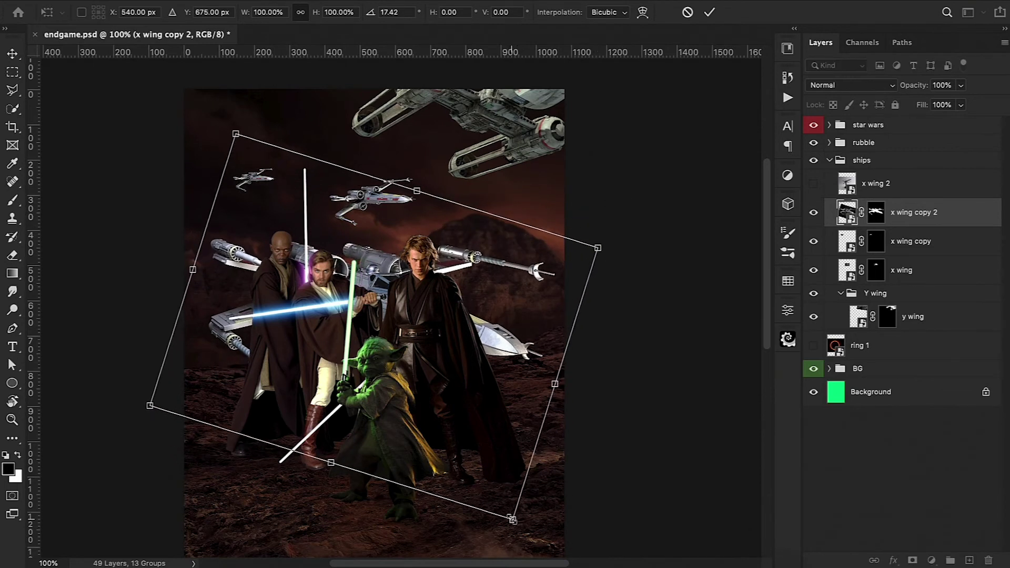
mouse_move(512, 519)
mouse_down()
mouse_move(278, 193)
mouse_move(331, 143)
mouse_move(348, 153)
mouse_move(326, 167)
mouse_up()
click(709, 12)
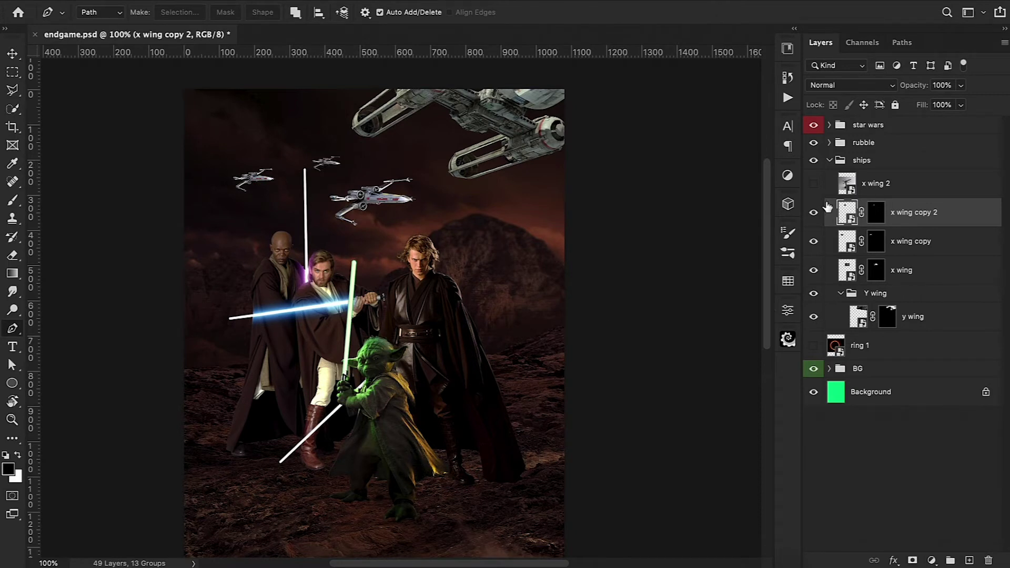
click(830, 126)
Move the Mace and obi group slightly left and down
click(853, 178)
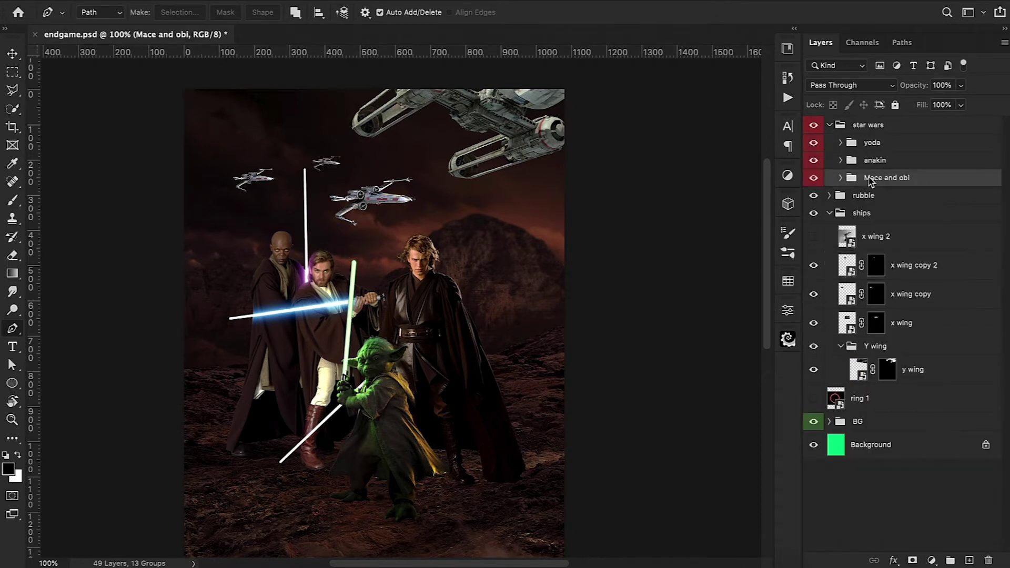
key(ctrl+t)
drag(314, 372, 307, 382)
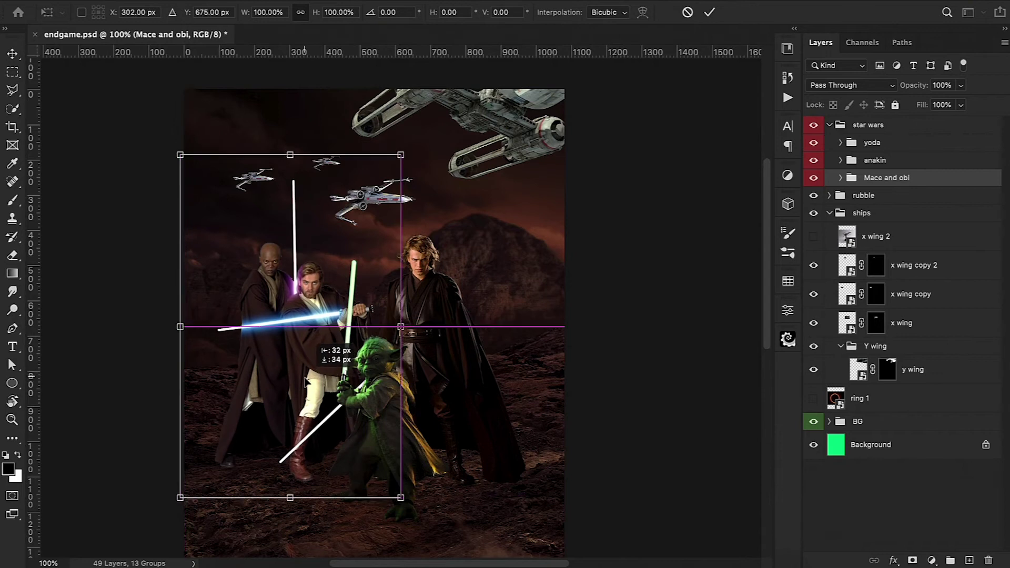
click(710, 13)
Scale the Mts mountains layer in the BG group down to about 75%
scroll(747, 121, down, 2)
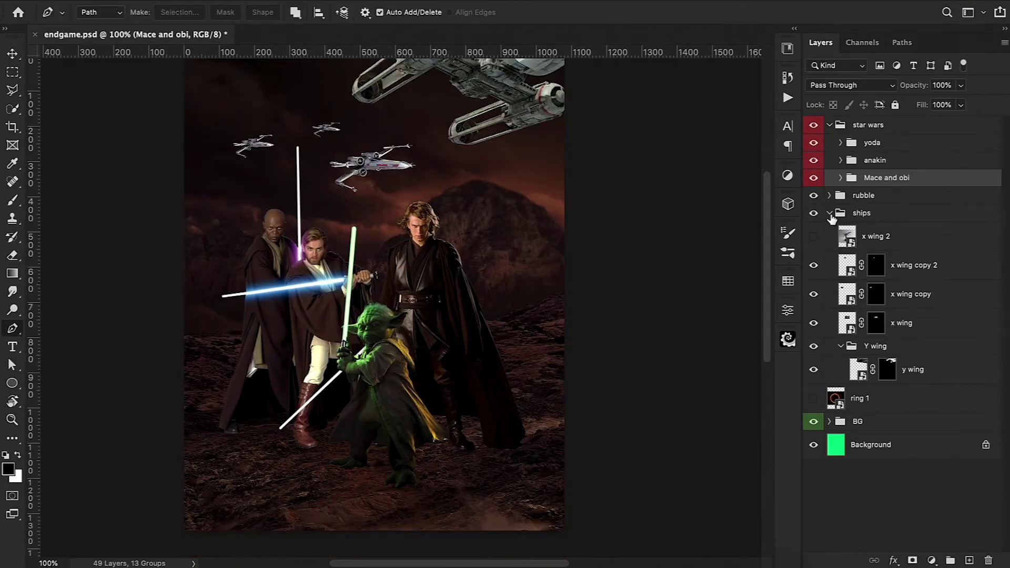
click(829, 421)
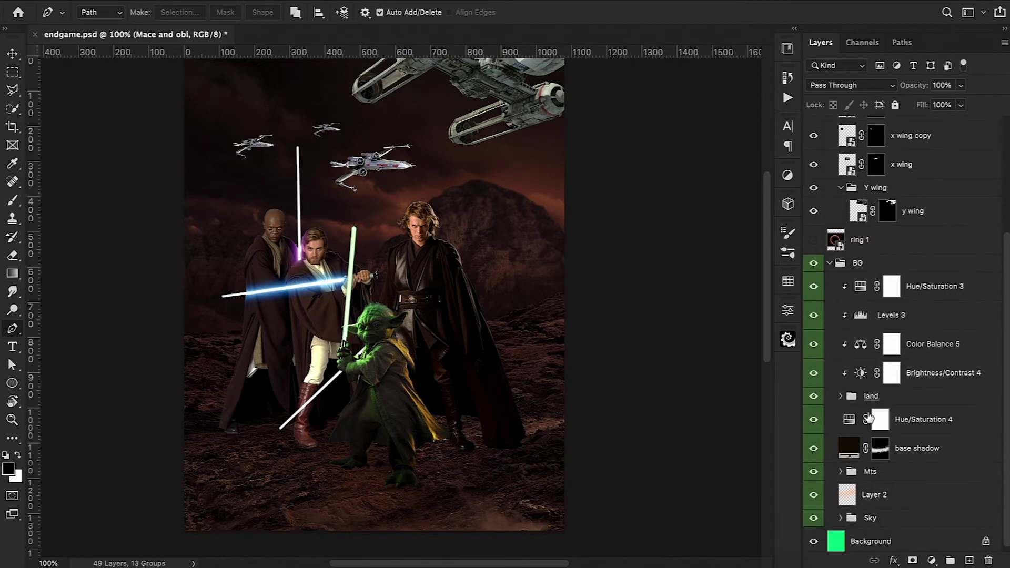
click(871, 467)
key(ctrl+t)
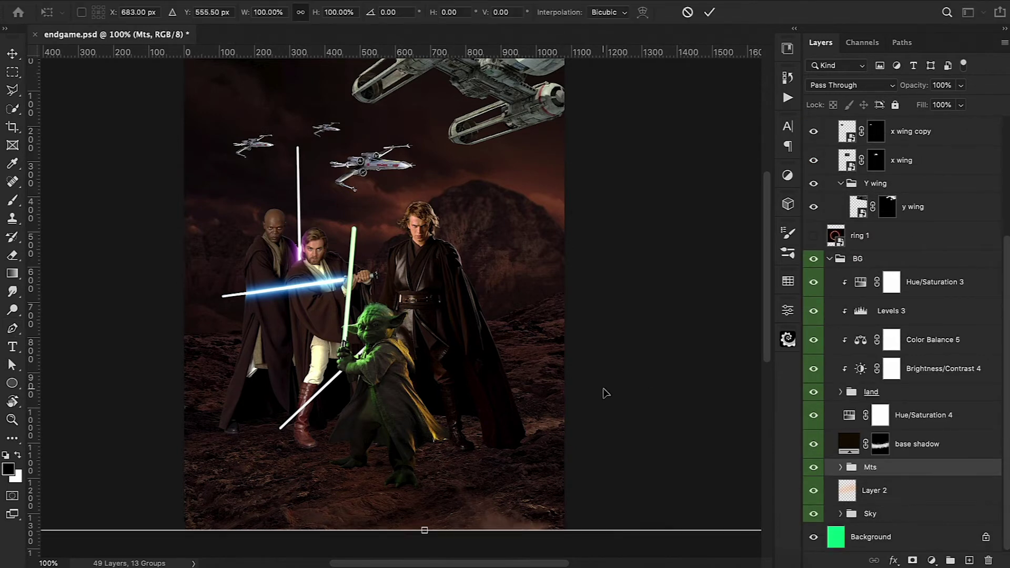
key(ctrl+minus)
key(ctrl+minus)
mouse_move(624, 139)
mouse_down()
mouse_move(591, 195)
mouse_move(547, 241)
mouse_up()
key(ctrl+plus)
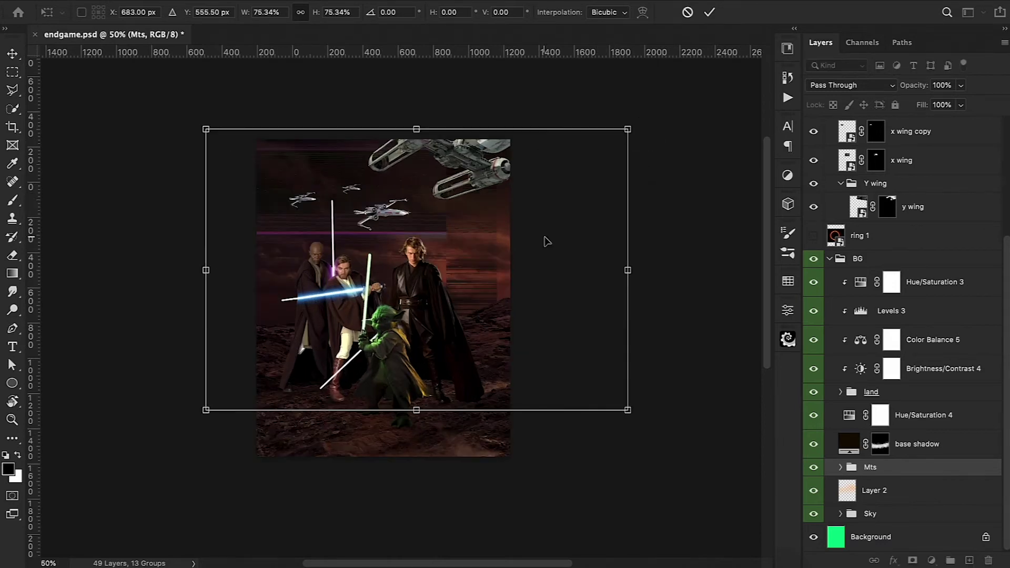
click(710, 12)
key(p)
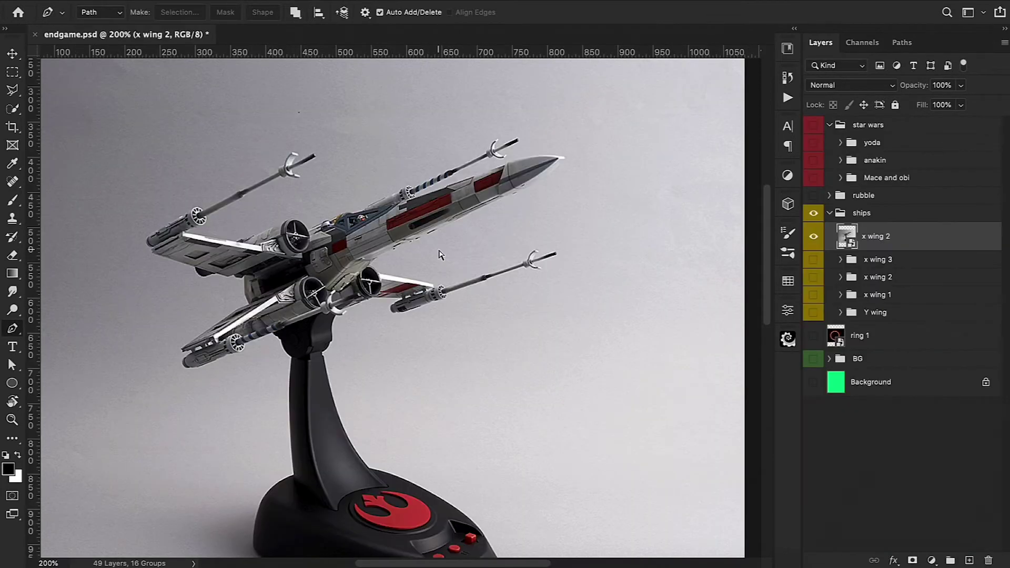
Trace the X-wing's outline with the Pen tool and mask the x wing 2 layer to it
key(ctrl+plus)
key(ctrl+plus)
key(ctrl+plus)
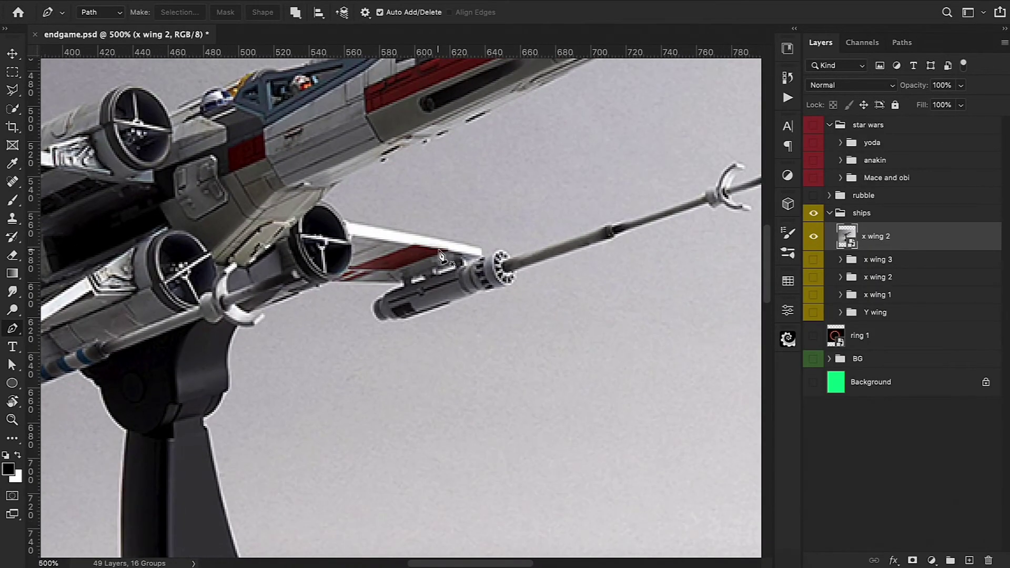
scroll(371, 216, up, 10)
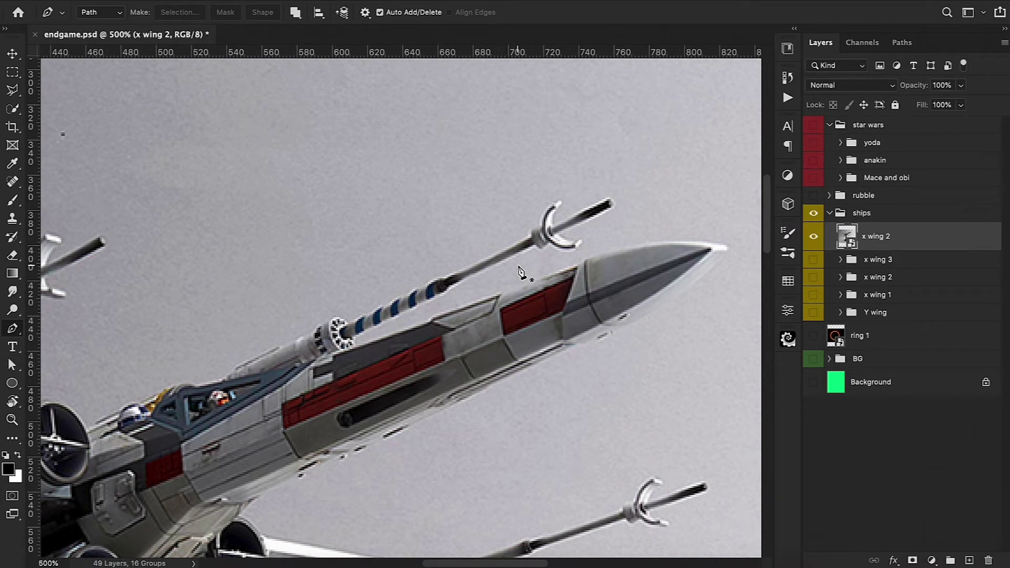
click(726, 250)
click(591, 345)
click(677, 297)
click(617, 330)
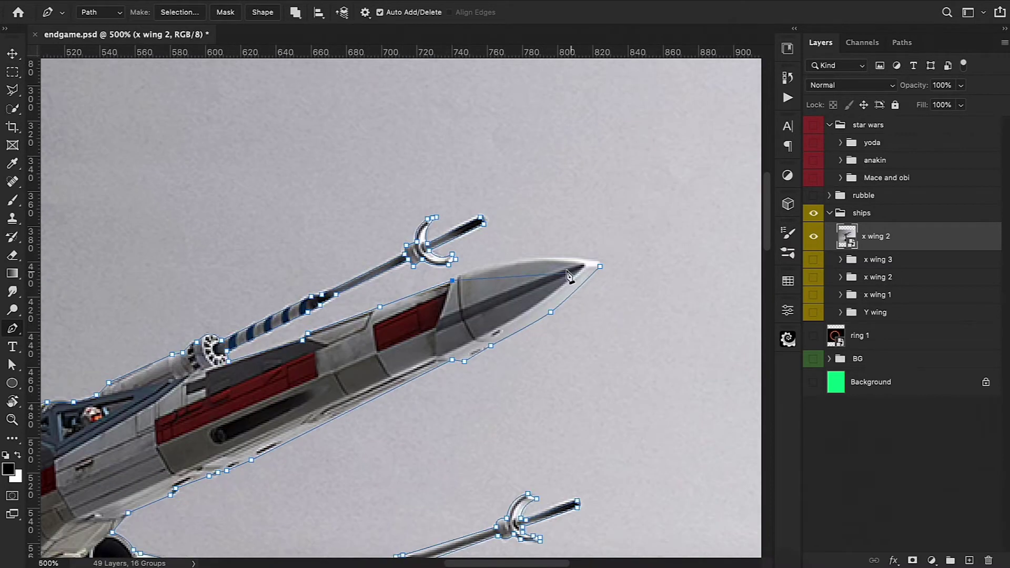
drag(551, 257, 614, 255)
key(ctrl+Return)
alt+click(814, 238)
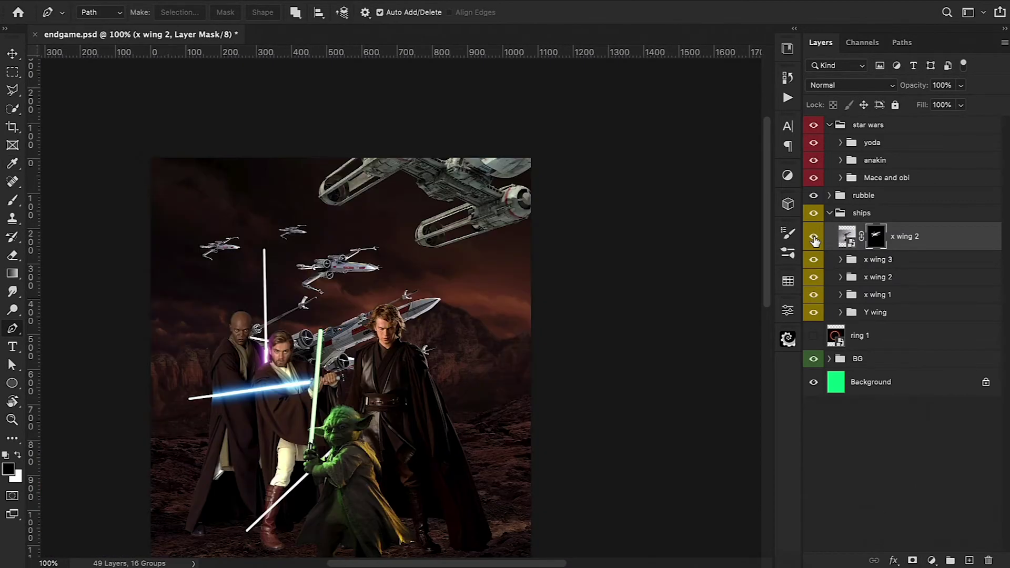
click(846, 237)
Rotate the masked X-wing about 17° and move it into the right side of the sky
key(ctrl+t)
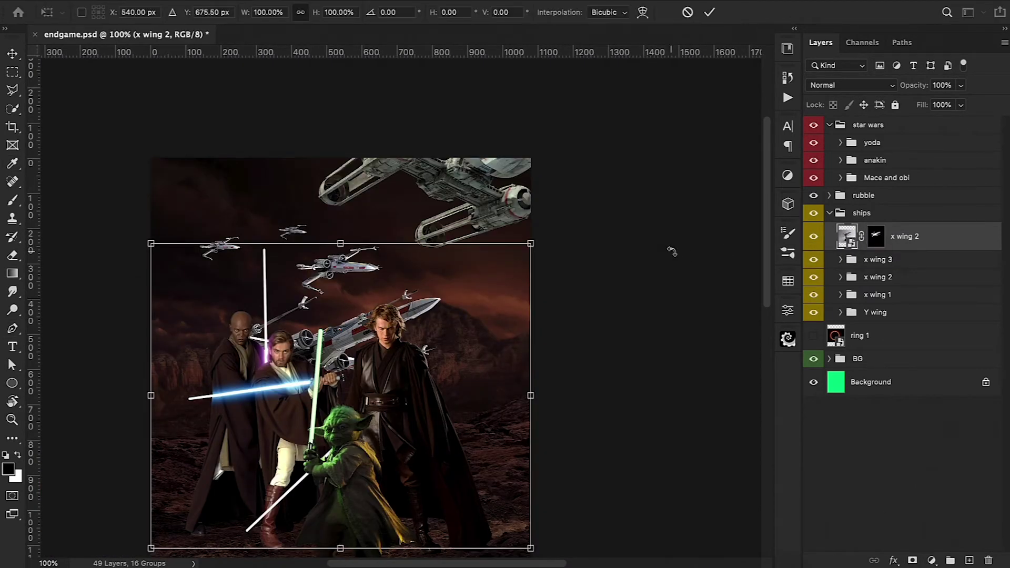
mouse_move(561, 343)
mouse_down()
mouse_move(673, 405)
mouse_move(667, 421)
mouse_up()
drag(542, 362, 654, 354)
scroll(610, 375, down, 3)
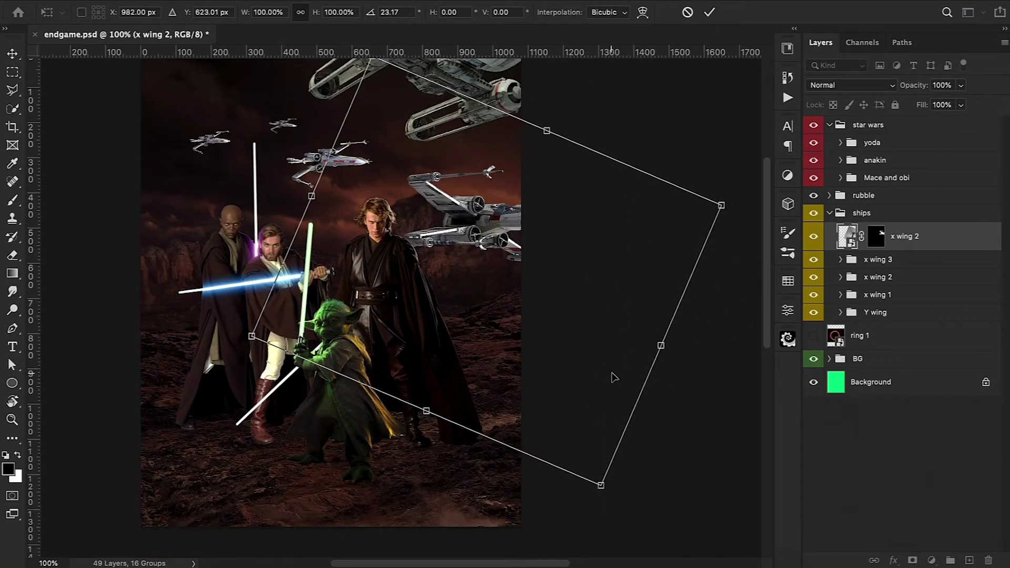
scroll(613, 377, up, 1)
drag(702, 334, 760, 295)
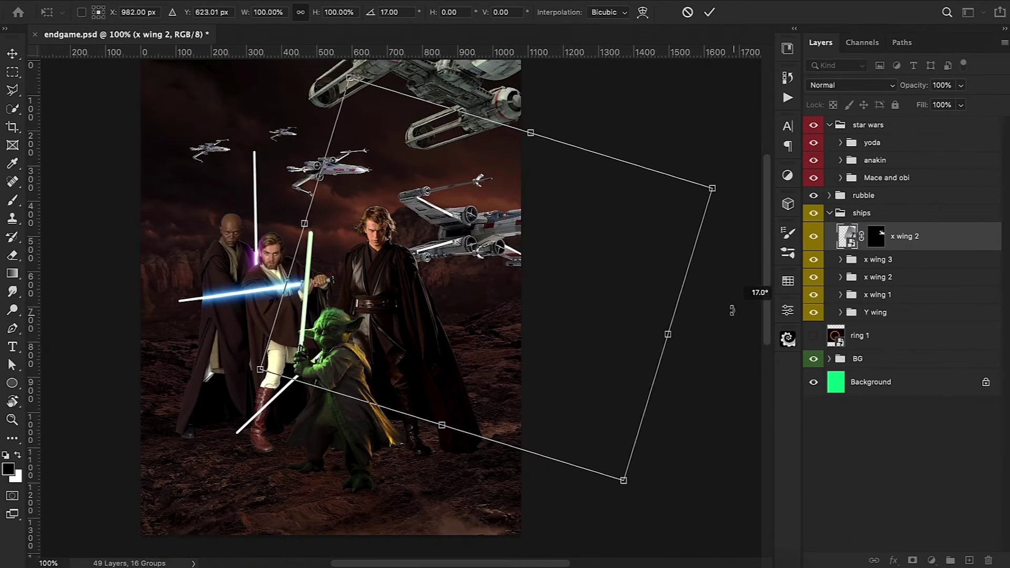
click(709, 12)
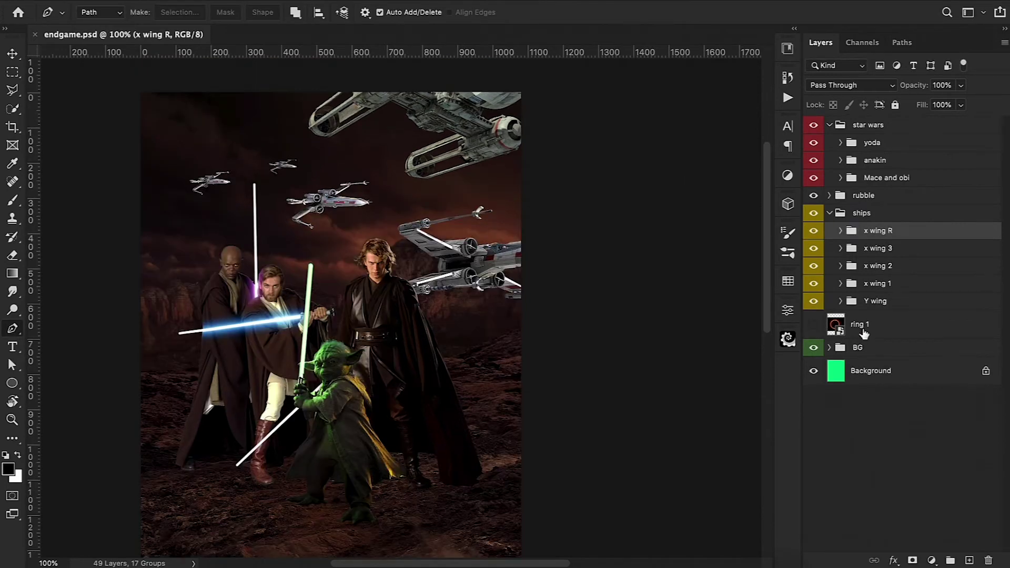
Duplicate ring 1 twice, make it visible, and set its blending mode to Screen
click(863, 326)
key(ctrl+j)
key(ctrl+j)
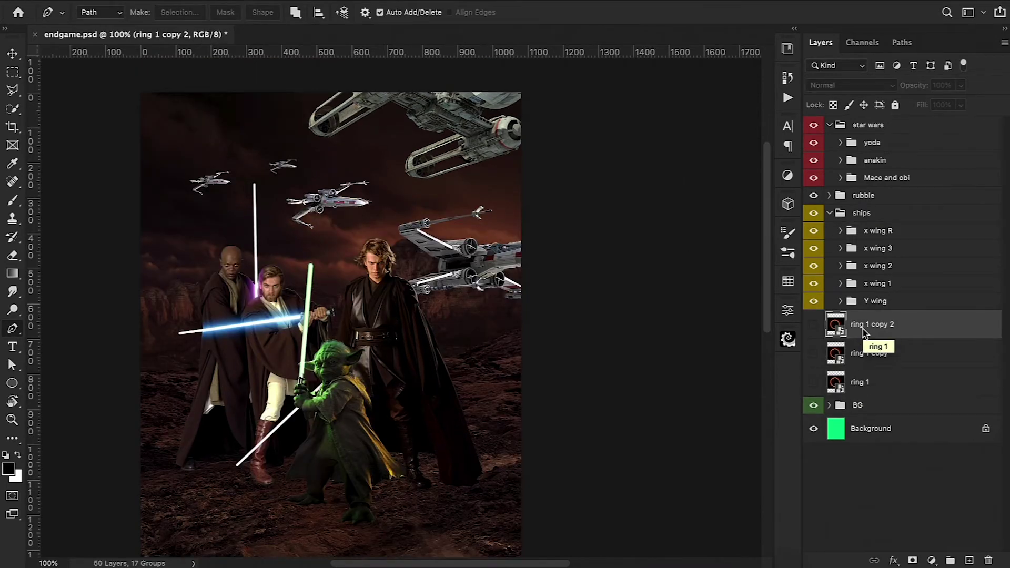
key(ctrl+j)
key(ctrl+j)
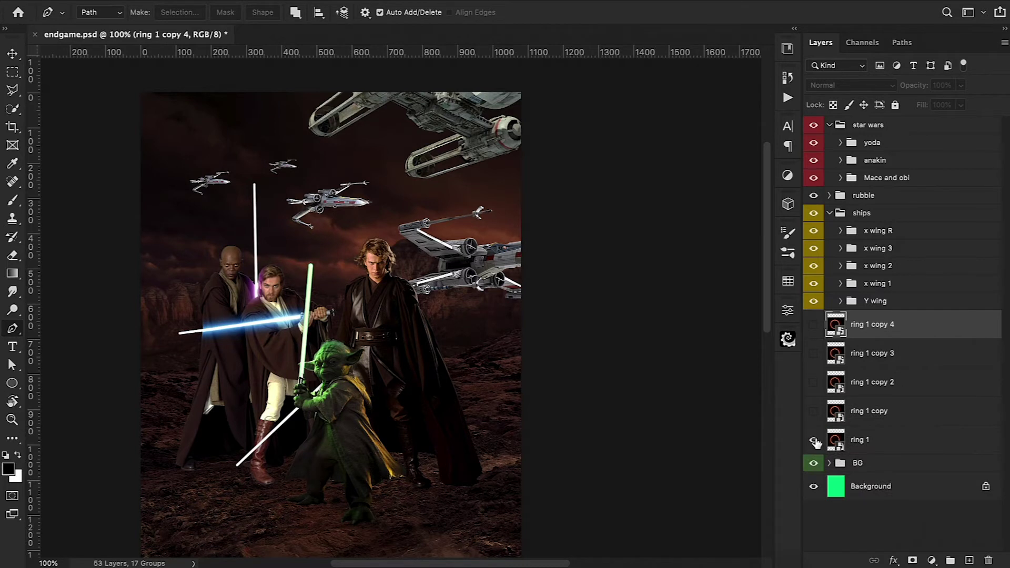
click(814, 440)
click(862, 440)
click(848, 85)
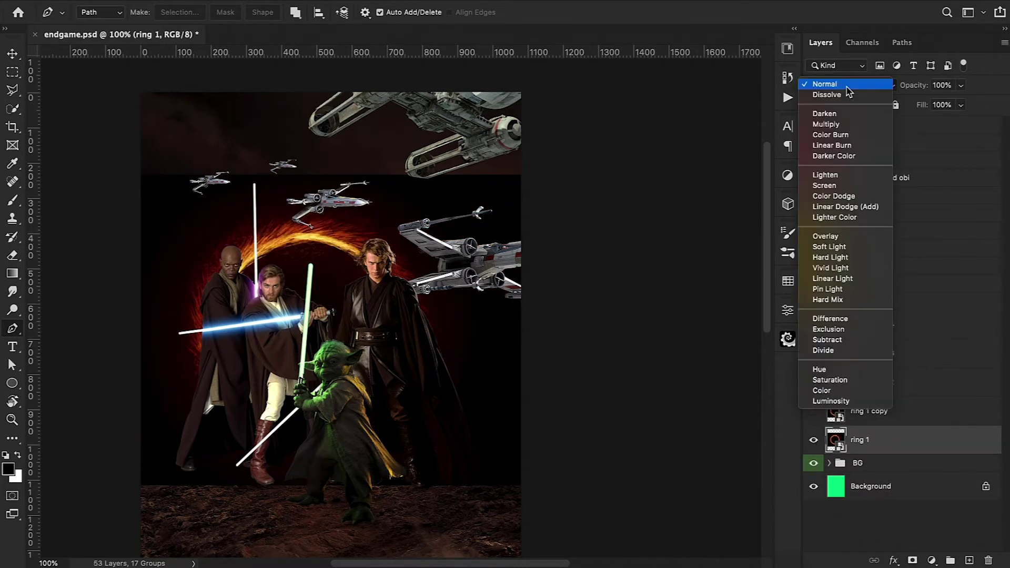
click(843, 186)
Shrink and position the ring 1 fire ring behind the Jedi
key(ctrl+t)
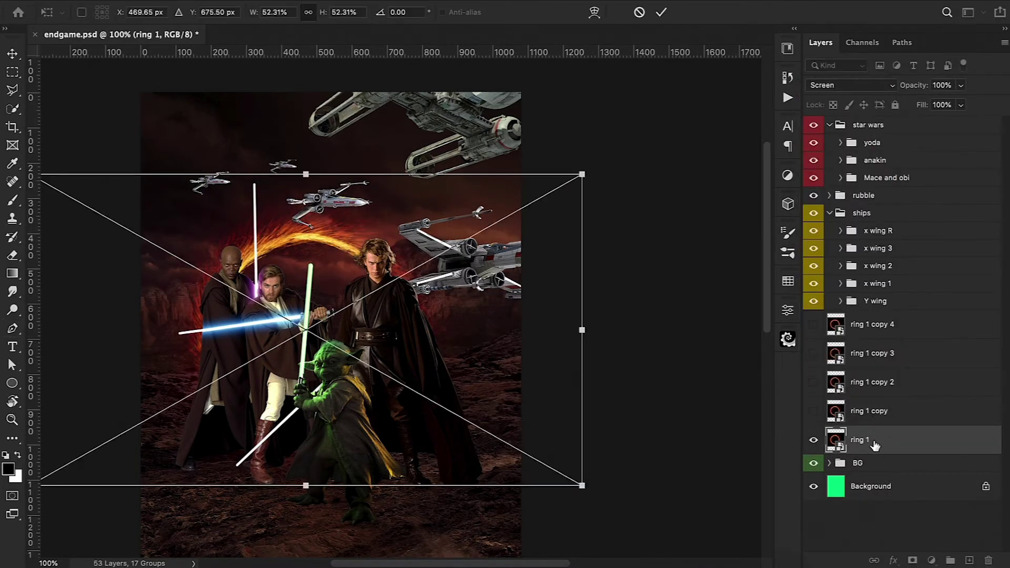
drag(548, 318, 550, 298)
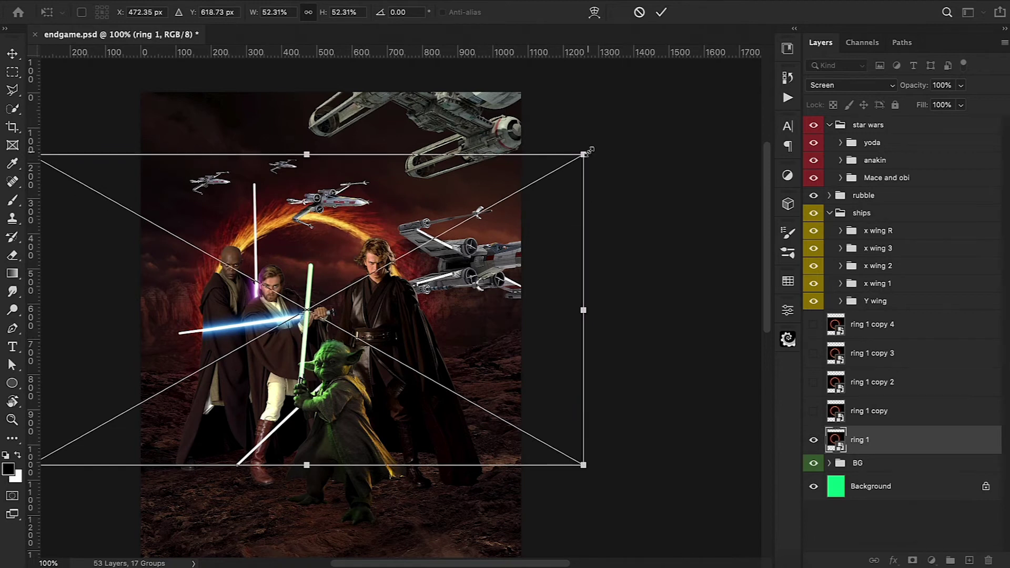
drag(584, 152, 497, 192)
drag(409, 258, 468, 320)
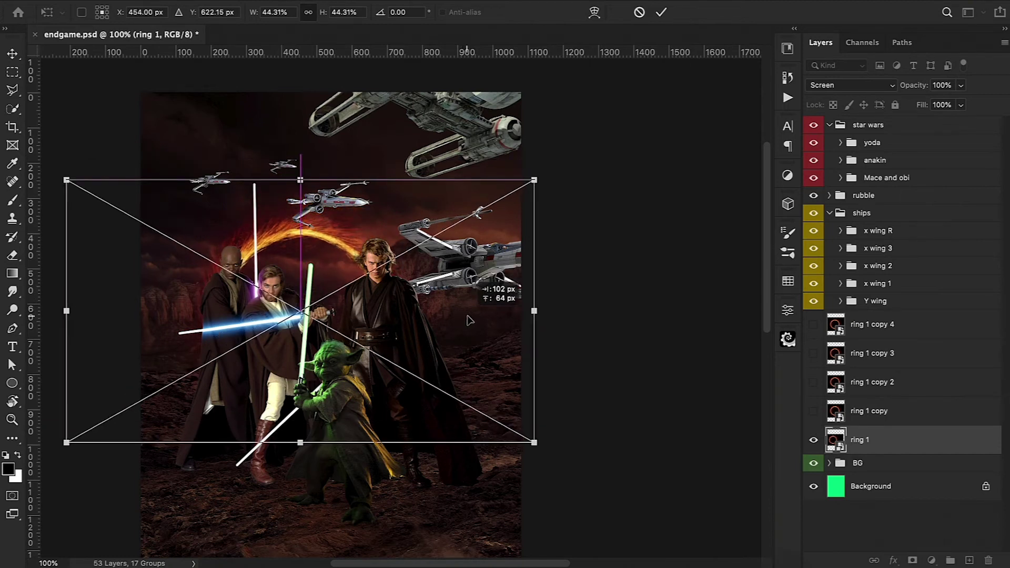
key(Return)
key(p)
Show ring 1 copy and fit it around the upper-left starfighter
click(813, 410)
click(867, 410)
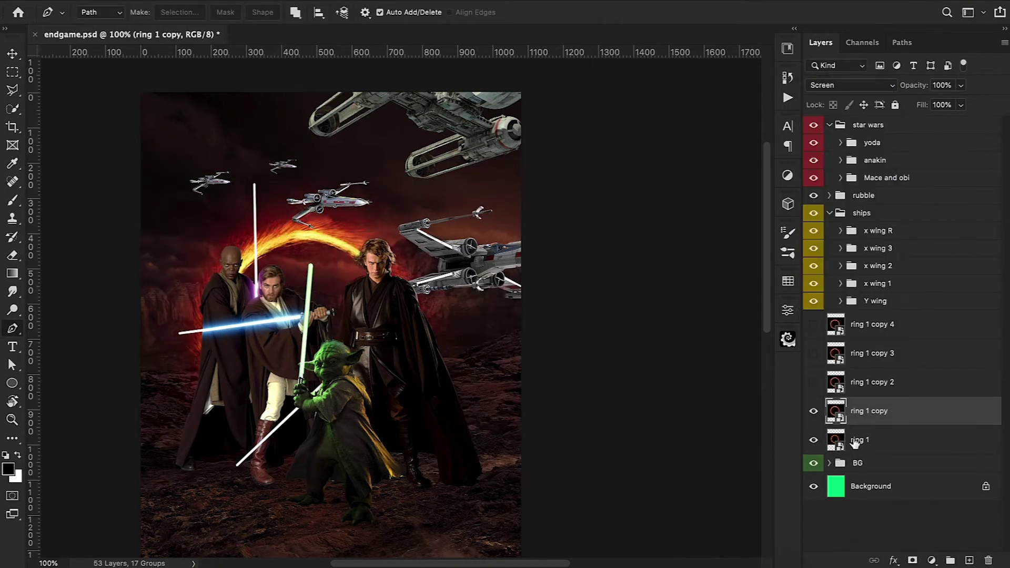
key(ctrl+t)
drag(282, 323, 201, 180)
drag(289, 129, 274, 142)
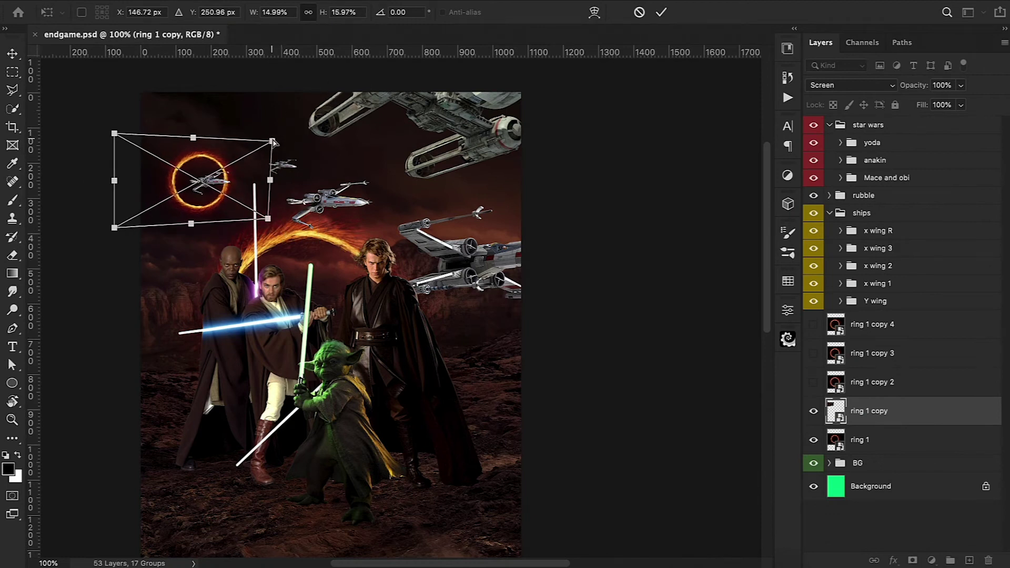
click(661, 12)
Show ring 1 copy 2 and move it toward the upper right
click(868, 382)
click(813, 381)
key(ctrl+t)
drag(211, 179, 312, 159)
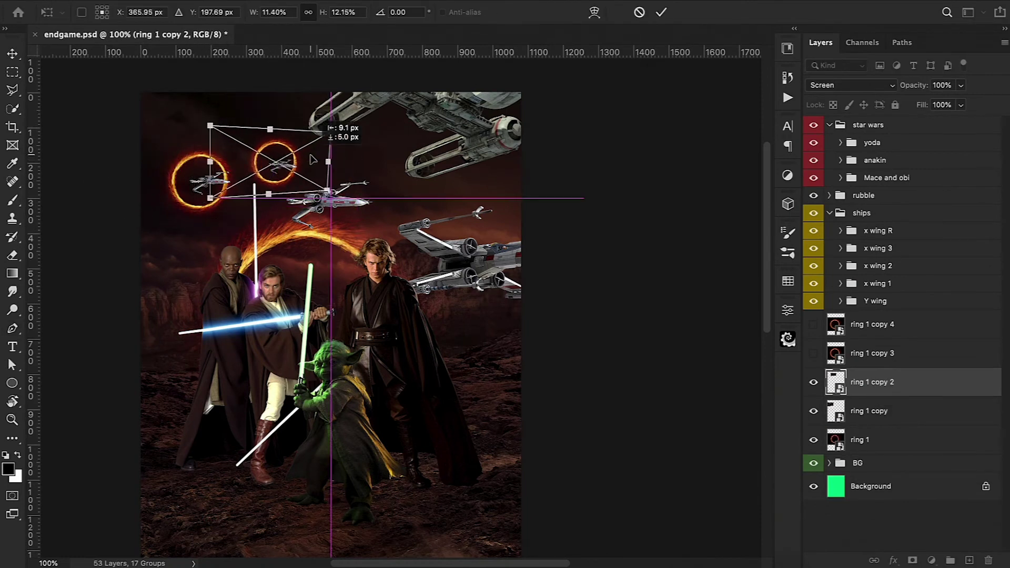
key(Return)
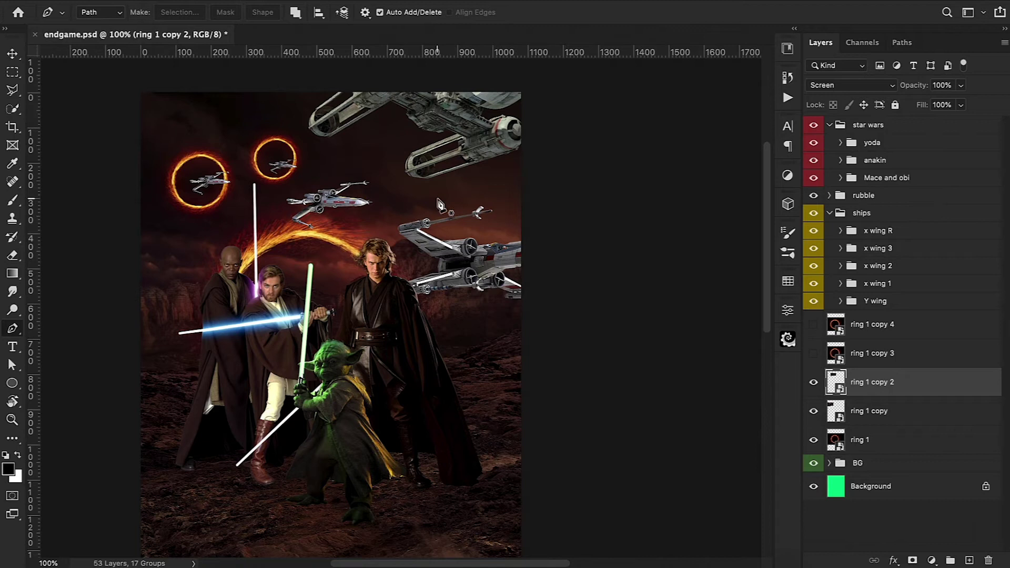
Duplicate that ring and enlarge it around the right starfighter
key(ctrl+j)
key(ctrl+t)
drag(275, 158, 440, 229)
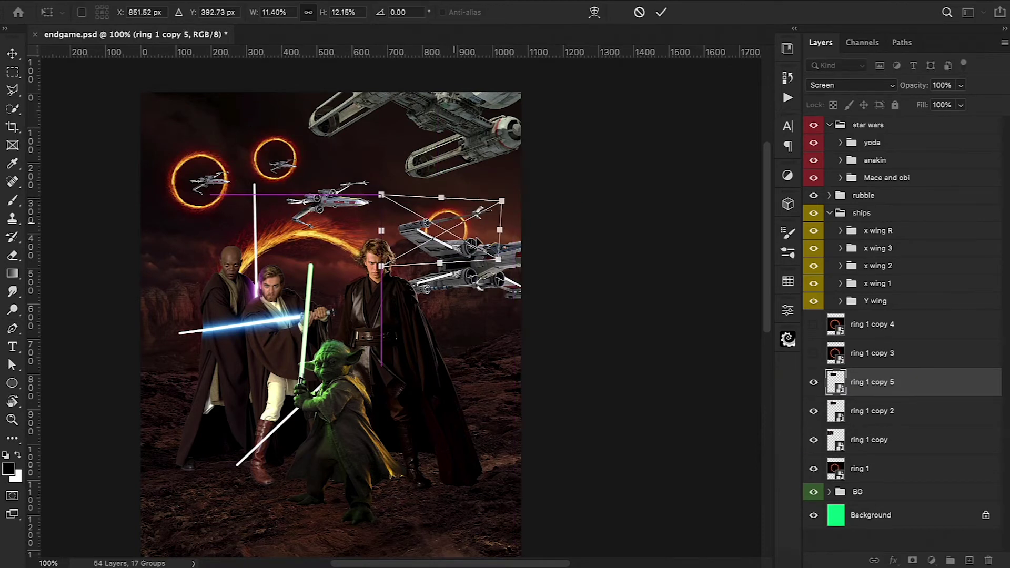
drag(497, 208, 532, 180)
key(Return)
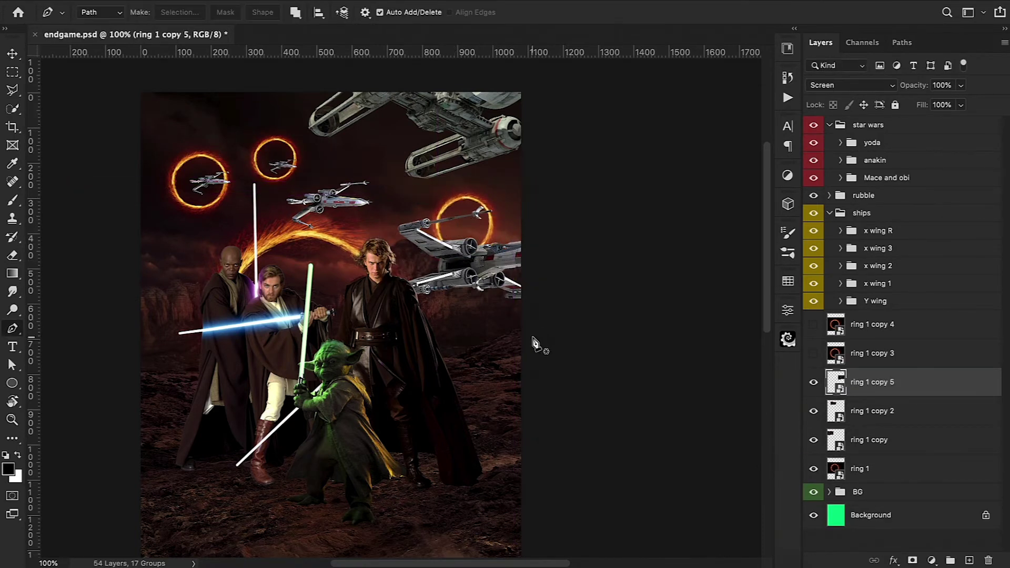
Show ring 1 copy 3 and scale it to 26.71% as an angled ellipse over the Y-wing
click(879, 442)
key(ctrl+t)
key(Return)
click(813, 353)
click(873, 353)
key(ctrl+t)
mouse_move(526, 294)
mouse_down()
mouse_move(588, 232)
mouse_move(524, 199)
mouse_up()
scroll(523, 211, up, 2)
drag(523, 102, 521, 114)
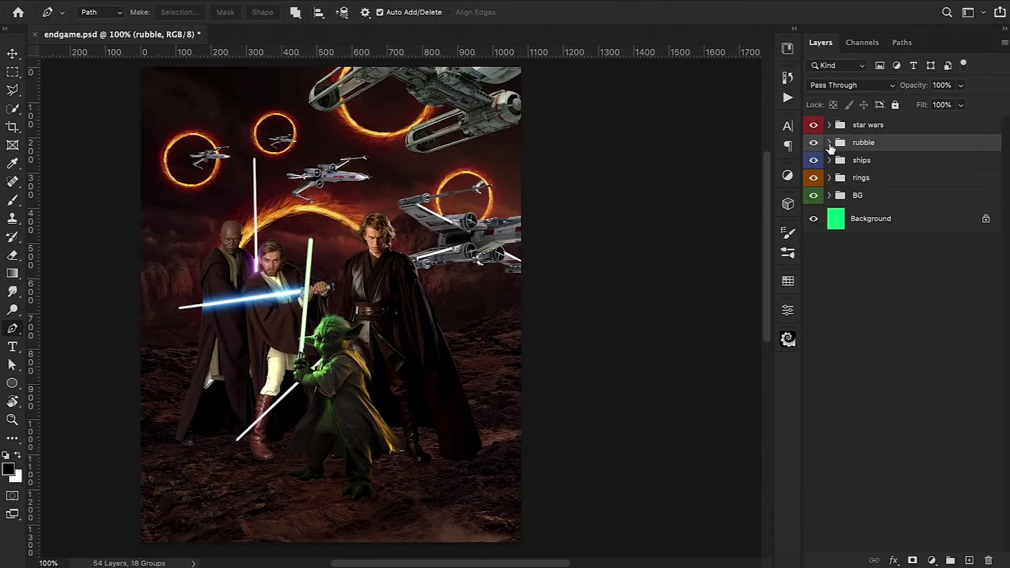
Show the BR rubble, flip it horizontally, and place it in the bottom-right corner
click(829, 143)
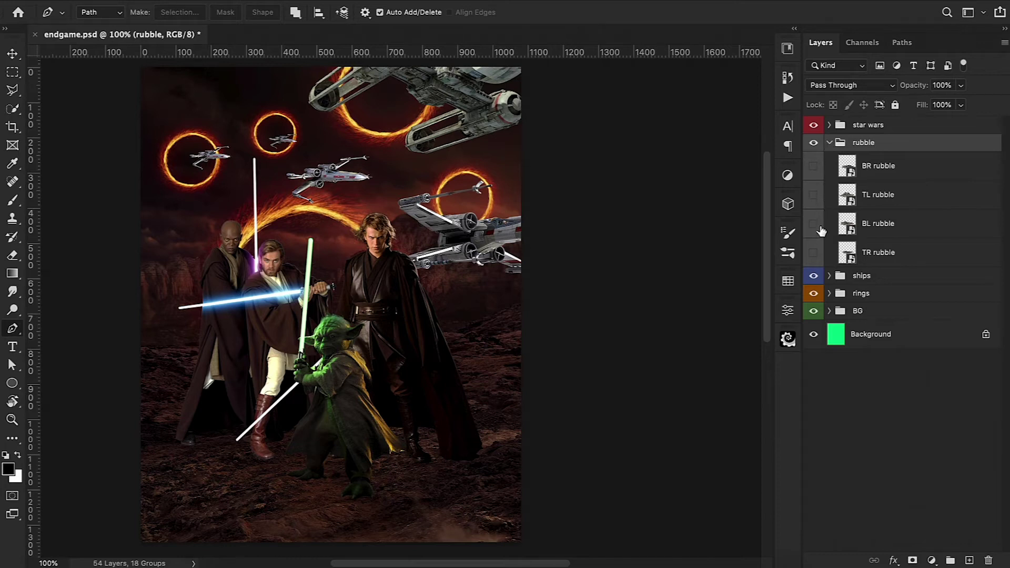
click(813, 166)
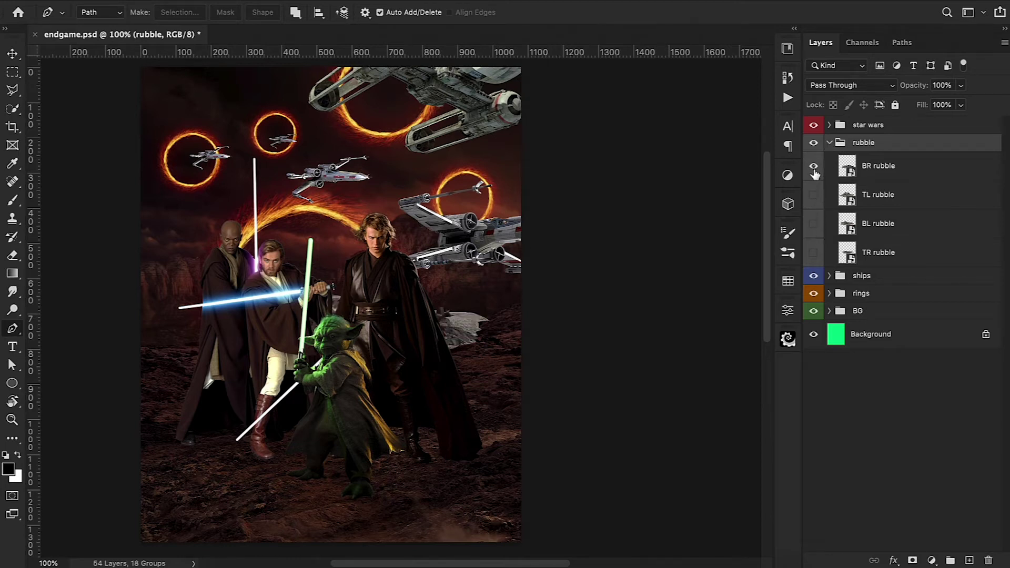
click(886, 165)
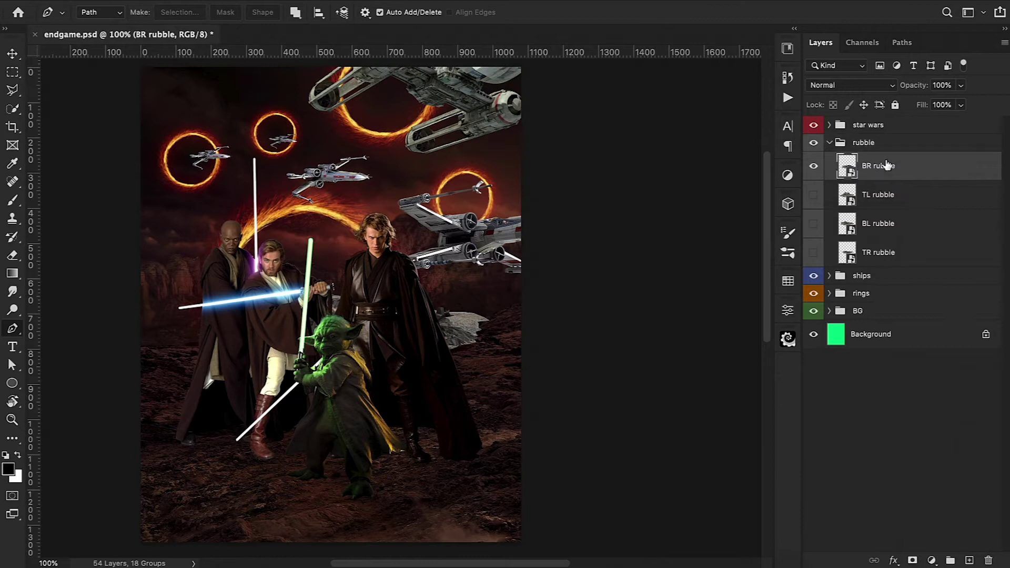
key(ctrl+t)
drag(515, 281, 610, 518)
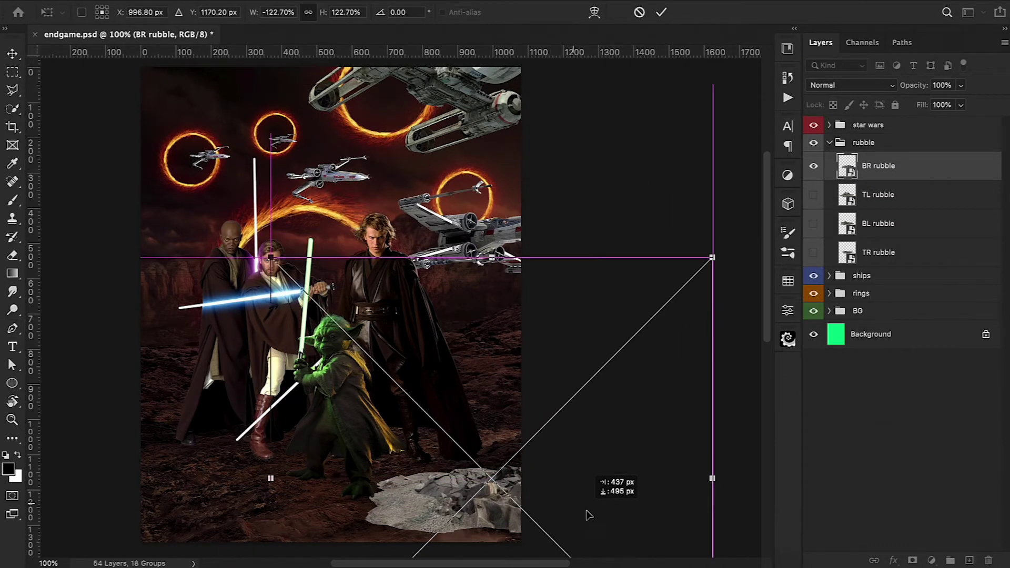
scroll(610, 518, down, 5)
right_click(576, 308)
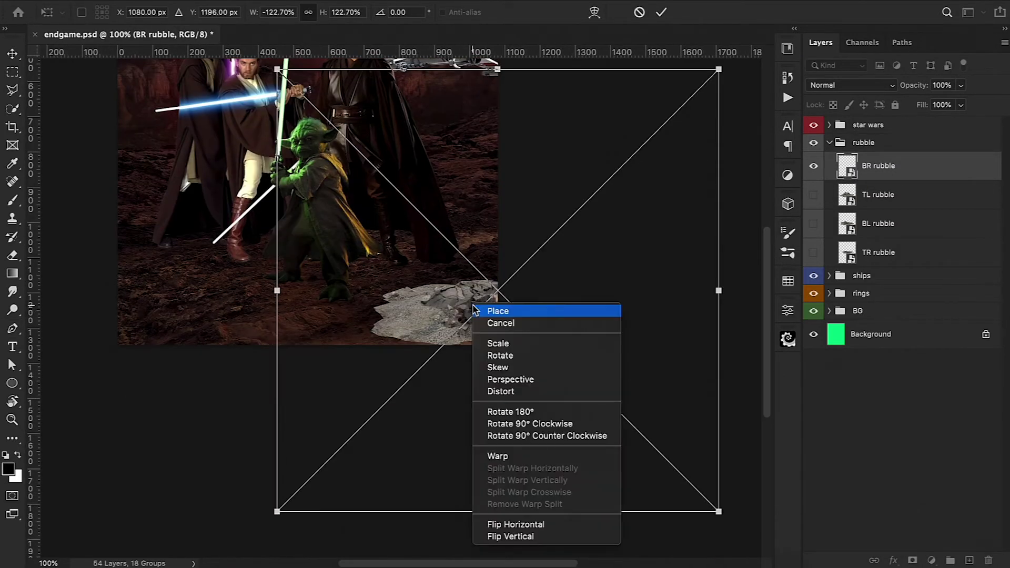
click(531, 520)
drag(492, 344, 557, 336)
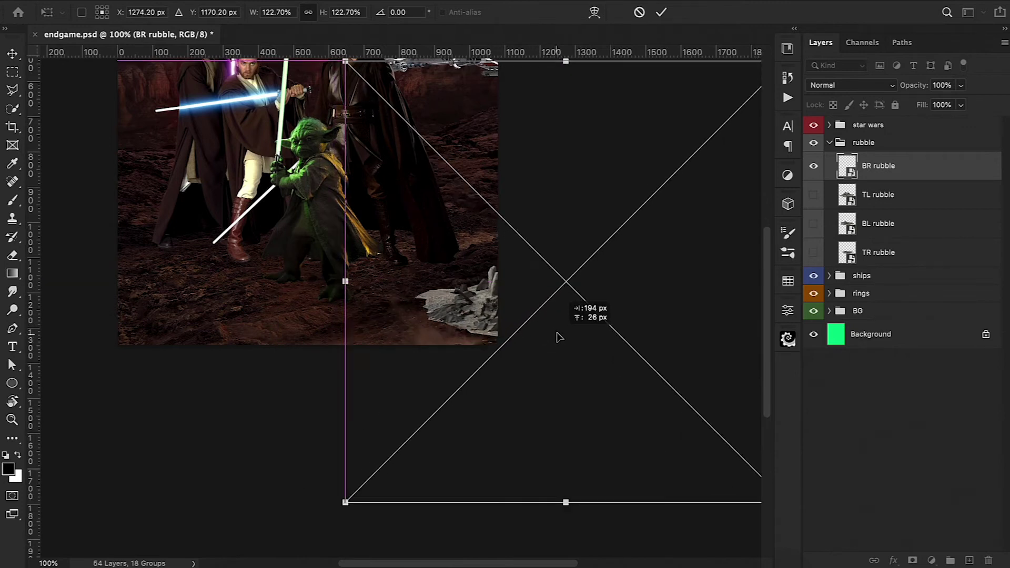
key(Return)
Show the TL rubble and place it along the left edge
click(892, 197)
key(ctrl+t)
drag(323, 261, 97, 351)
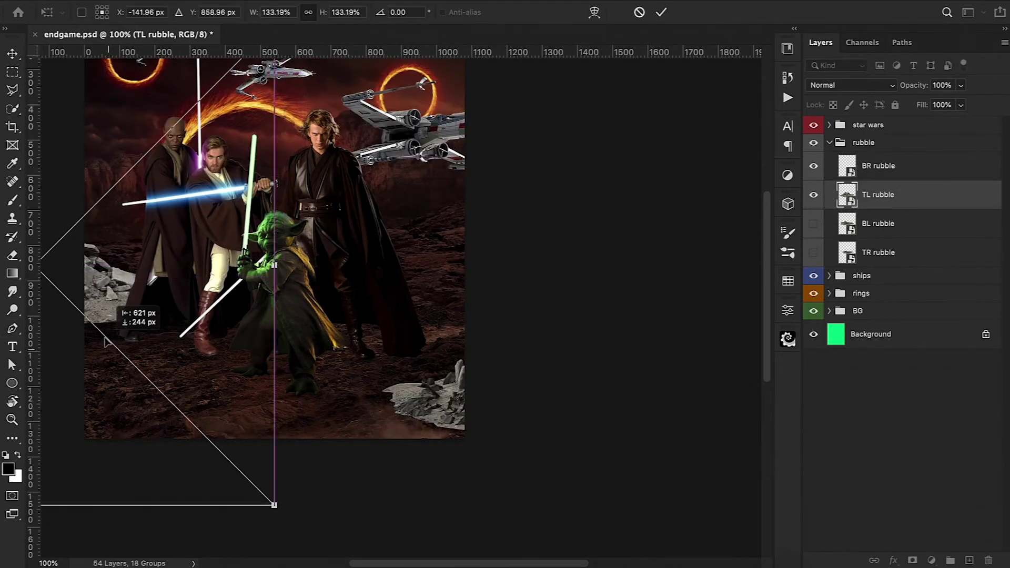
scroll(98, 351, left, 10)
drag(442, 312, 459, 293)
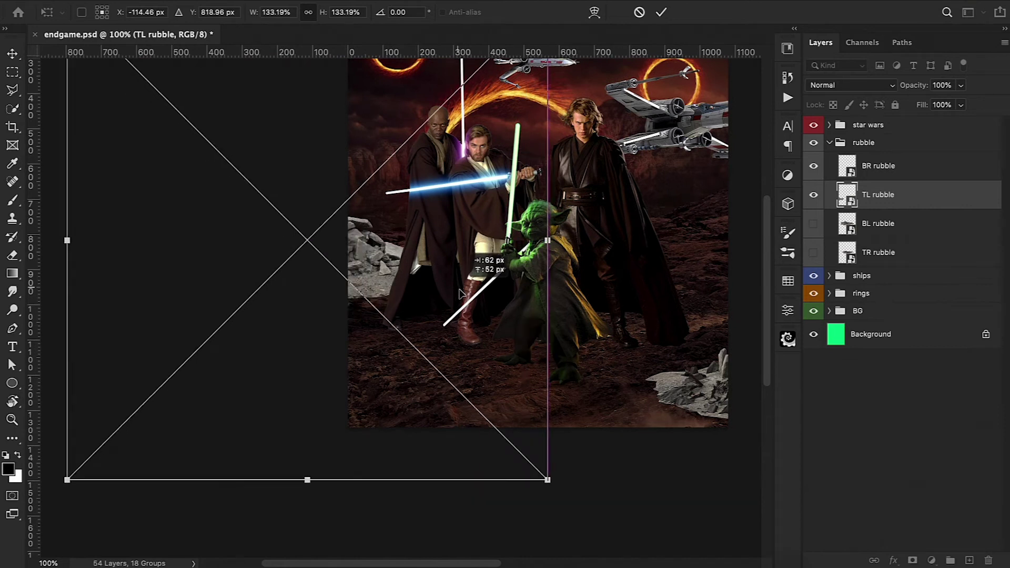
mouse_move(441, 351)
mouse_down()
mouse_move(411, 352)
mouse_move(446, 353)
mouse_up()
scroll(445, 352, up, 3)
scroll(446, 352, right, 5)
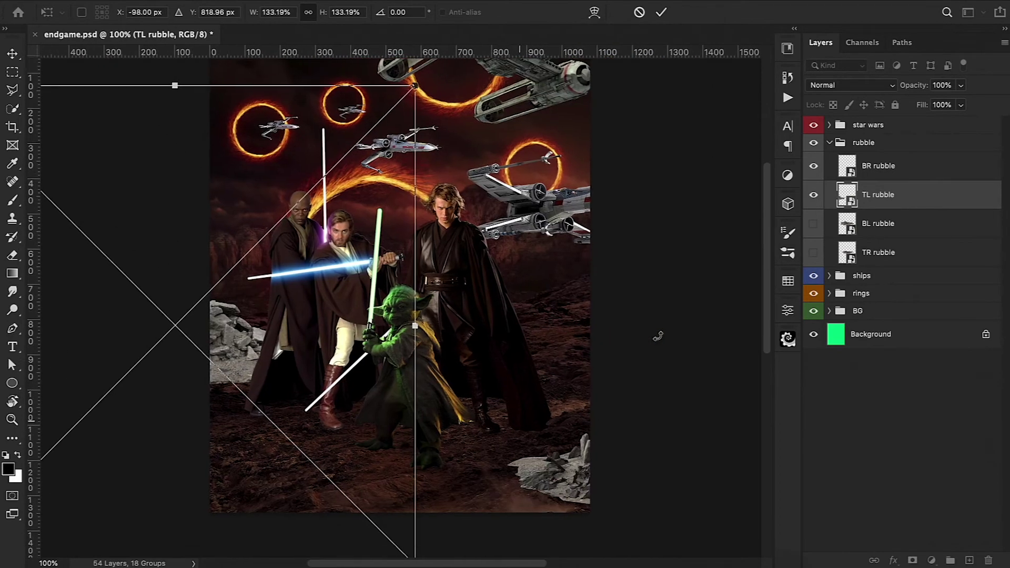
click(662, 12)
Show the BL rubble and move it onto the lower-left ground
click(813, 224)
click(892, 225)
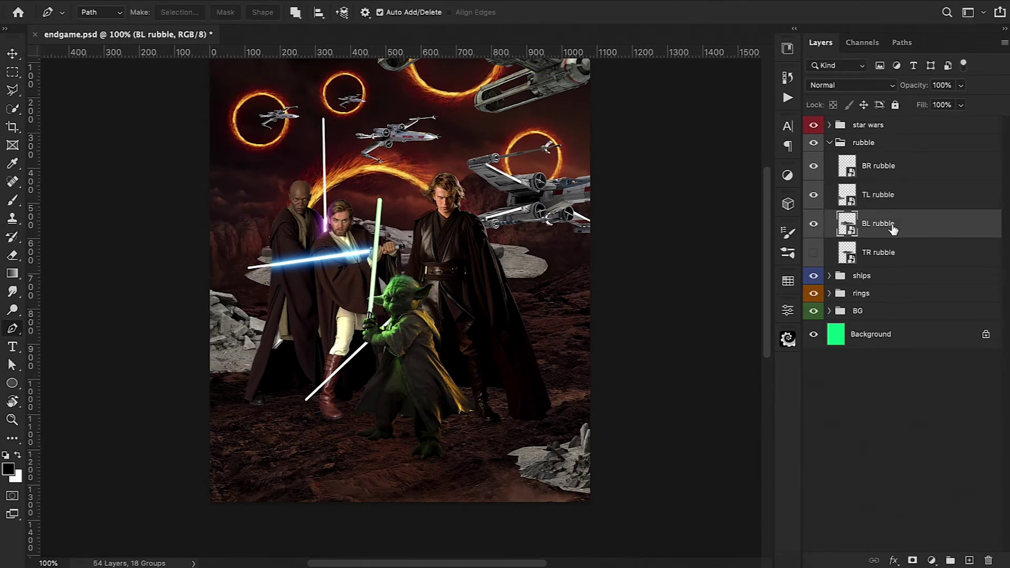
key(ctrl+t)
mouse_move(540, 333)
mouse_down()
mouse_move(488, 423)
mouse_move(347, 398)
mouse_move(371, 360)
mouse_move(341, 405)
mouse_move(311, 401)
mouse_up()
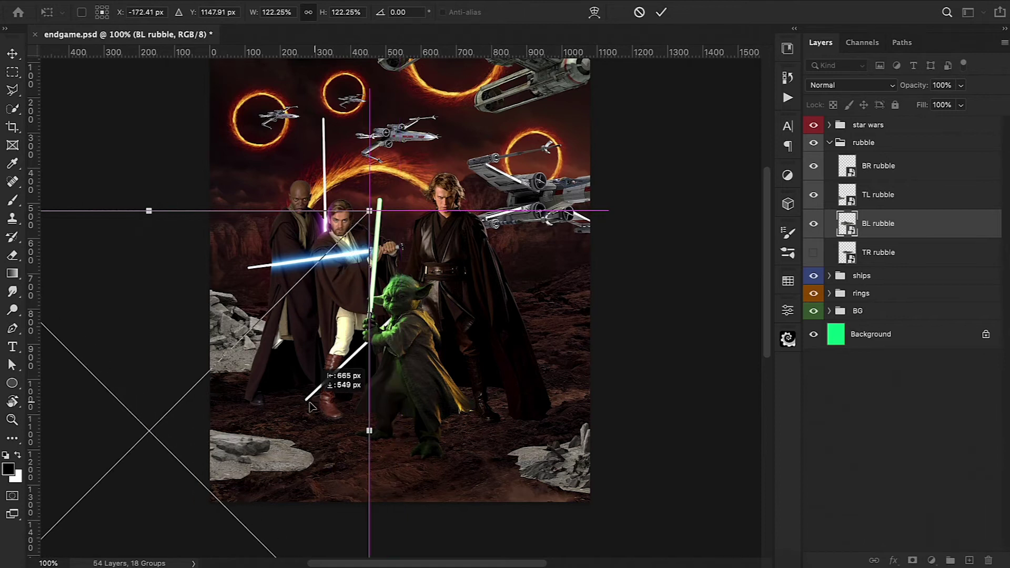
click(661, 12)
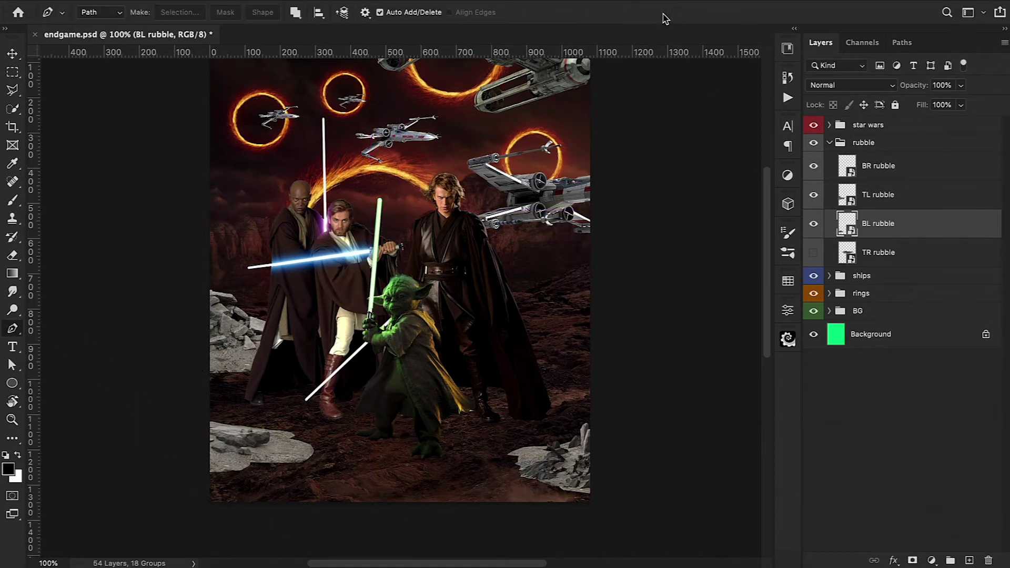
Scale the TR rubble to 72.20%, tilt and settle it on the right ground, and add a mask
click(877, 253)
key(ctrl+t)
mouse_move(537, 249)
mouse_down()
mouse_move(765, 304)
mouse_move(710, 320)
mouse_up()
drag(650, 421, 515, 343)
drag(590, 304, 591, 287)
drag(455, 253, 500, 304)
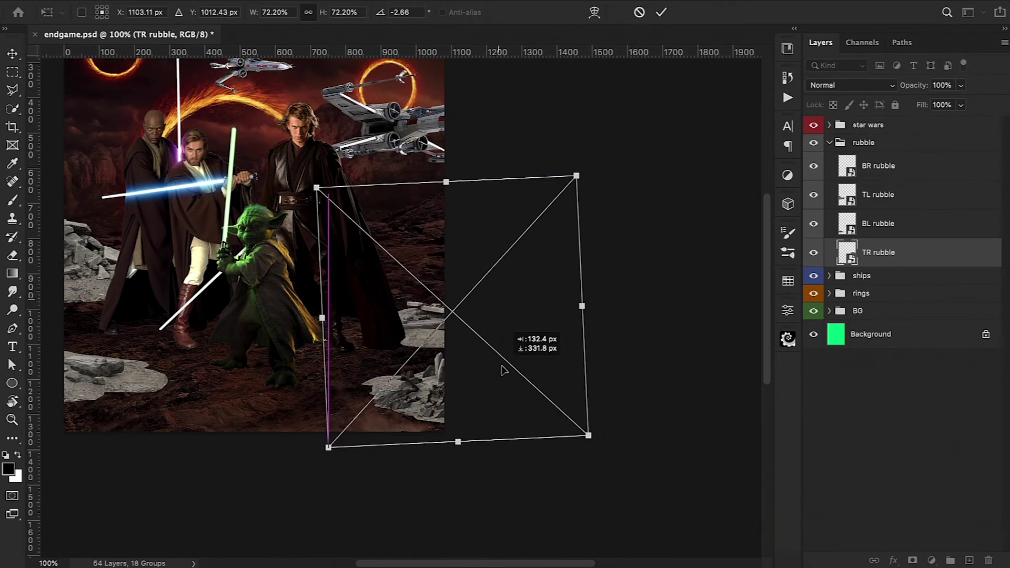
drag(500, 303, 475, 297)
click(661, 15)
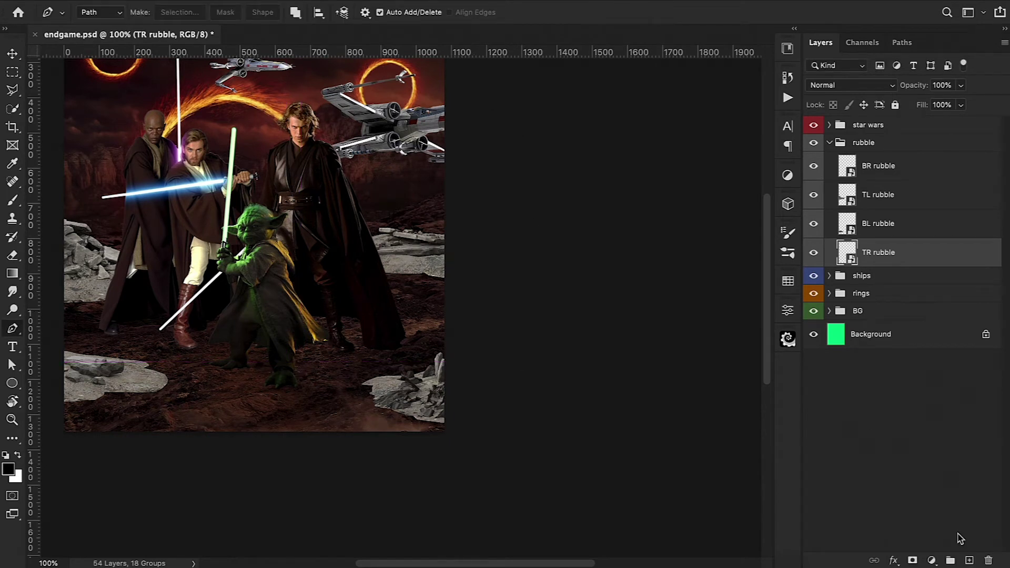
click(912, 560)
Brush black on the masks to blend the TR rubble's bottom and BR rubble's left and bottom edges
key(b)
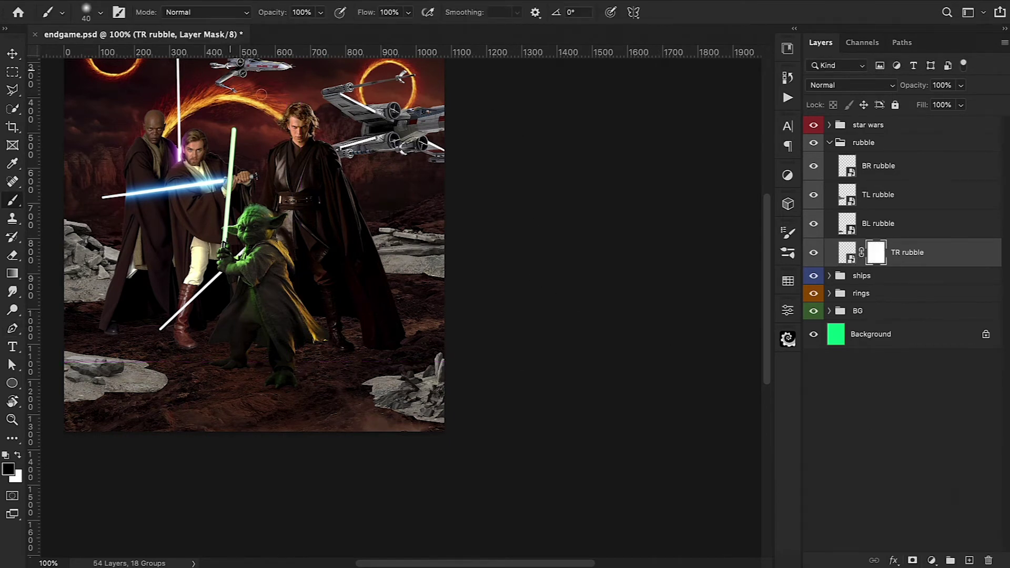
scroll(404, 216, up, 2)
mouse_move(396, 262)
mouse_down()
mouse_move(389, 237)
mouse_move(487, 243)
mouse_move(429, 226)
mouse_move(491, 221)
mouse_move(357, 216)
mouse_move(392, 219)
mouse_up()
key(bracketleft)
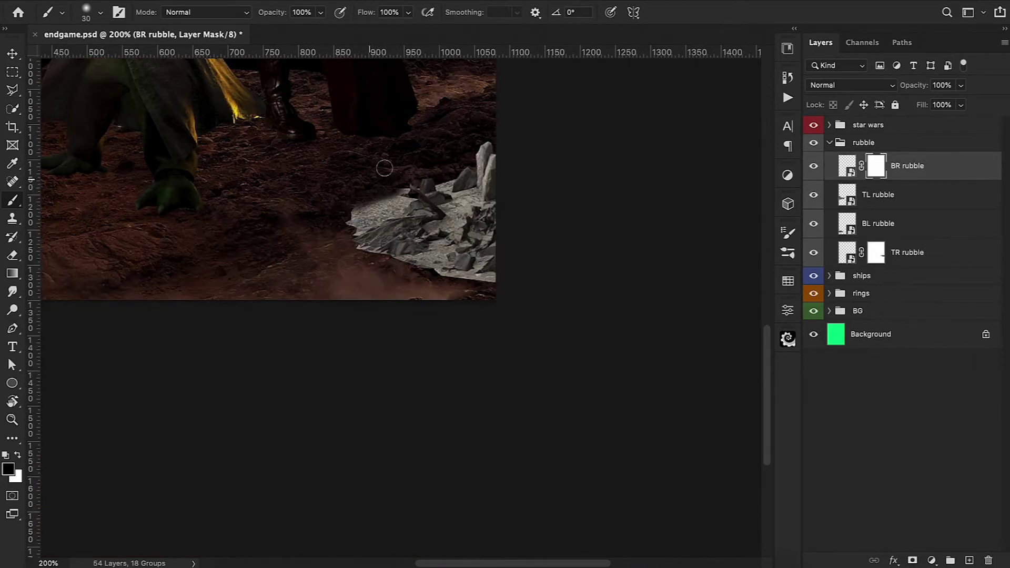
mouse_move(390, 206)
mouse_down()
mouse_move(363, 221)
mouse_move(399, 200)
mouse_up()
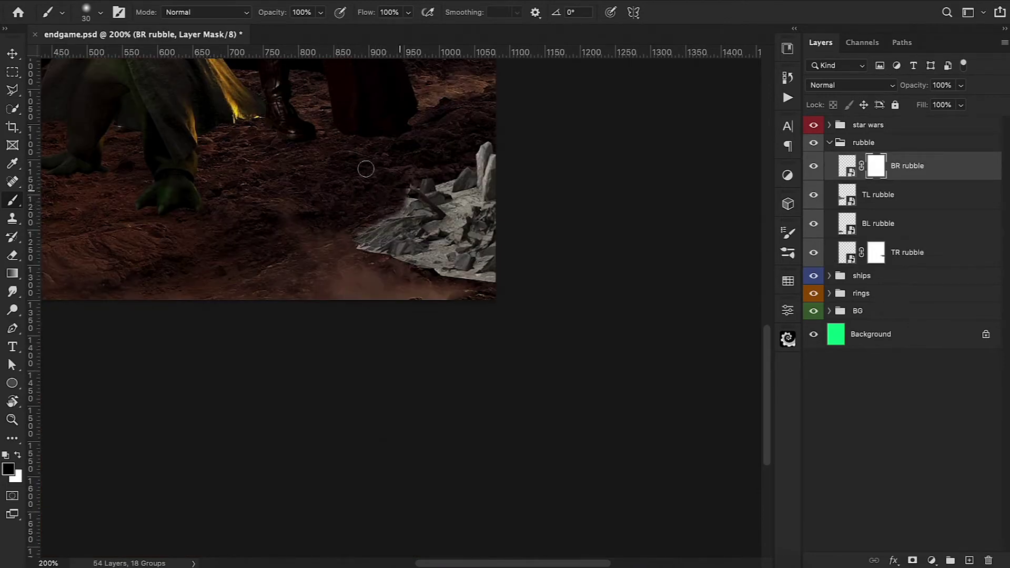
mouse_move(349, 250)
mouse_down()
mouse_move(506, 287)
mouse_move(435, 292)
mouse_up()
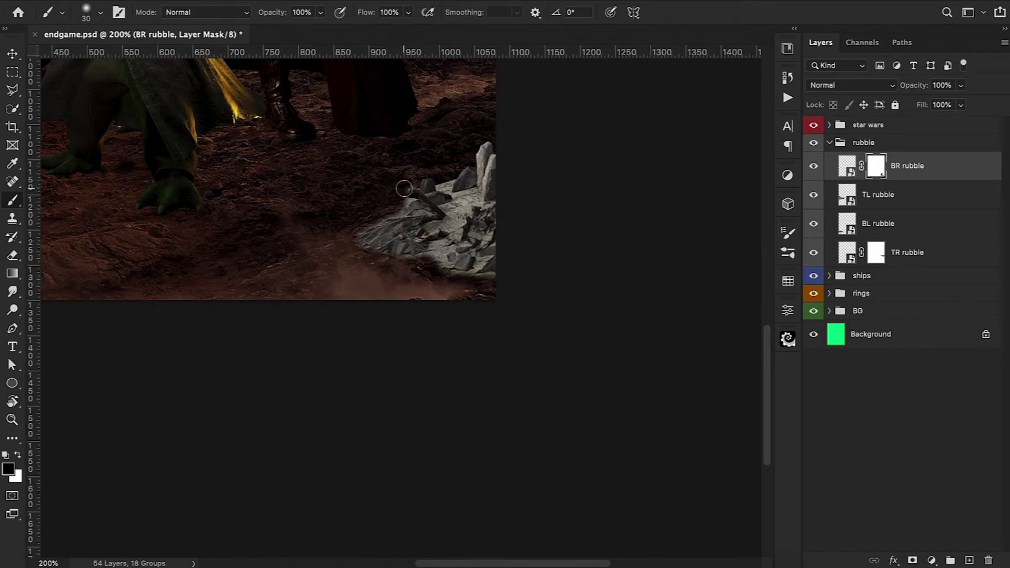
With a smaller brush, blend the BL rubble's lower, lower-left and top edges into the dirt
key(bracketleft)
key(bracketleft)
key(bracketleft)
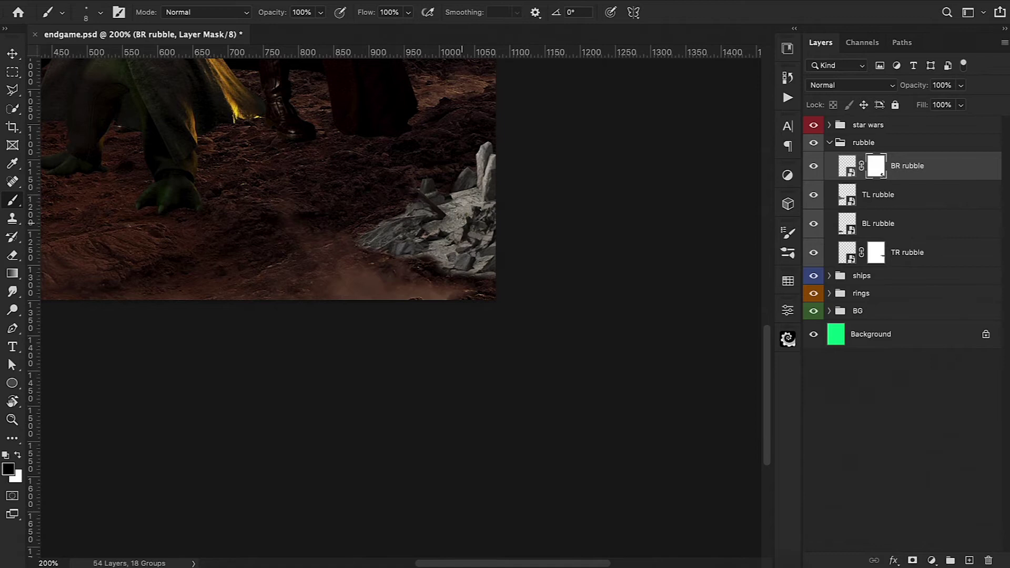
mouse_move(342, 326)
mouse_down()
mouse_move(499, 277)
mouse_move(308, 316)
mouse_move(426, 304)
mouse_up()
key(bracketleft)
key(bracketleft)
key(bracketleft)
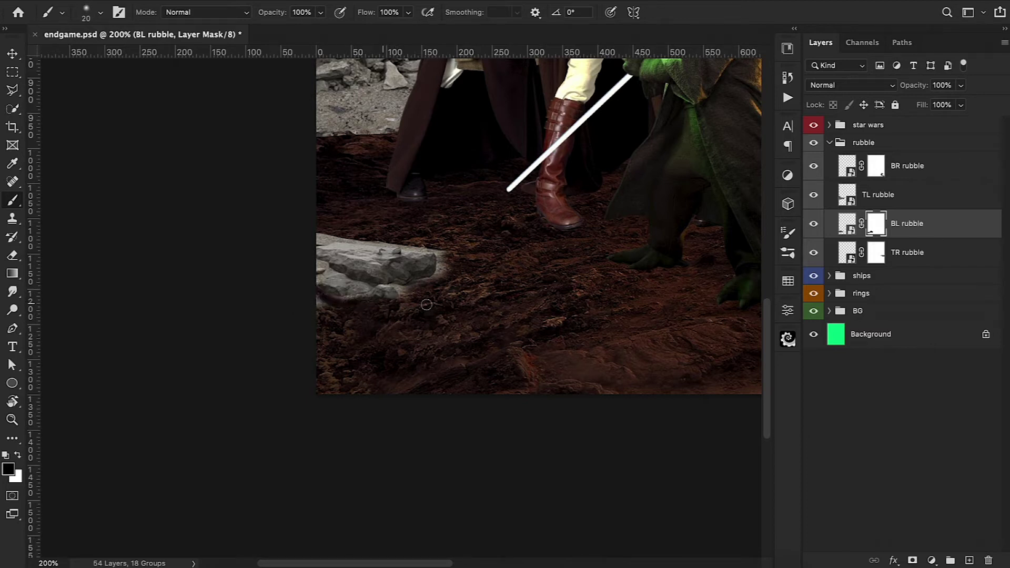
drag(362, 300, 310, 302)
mouse_move(319, 238)
mouse_down()
mouse_move(435, 247)
mouse_move(443, 272)
mouse_up()
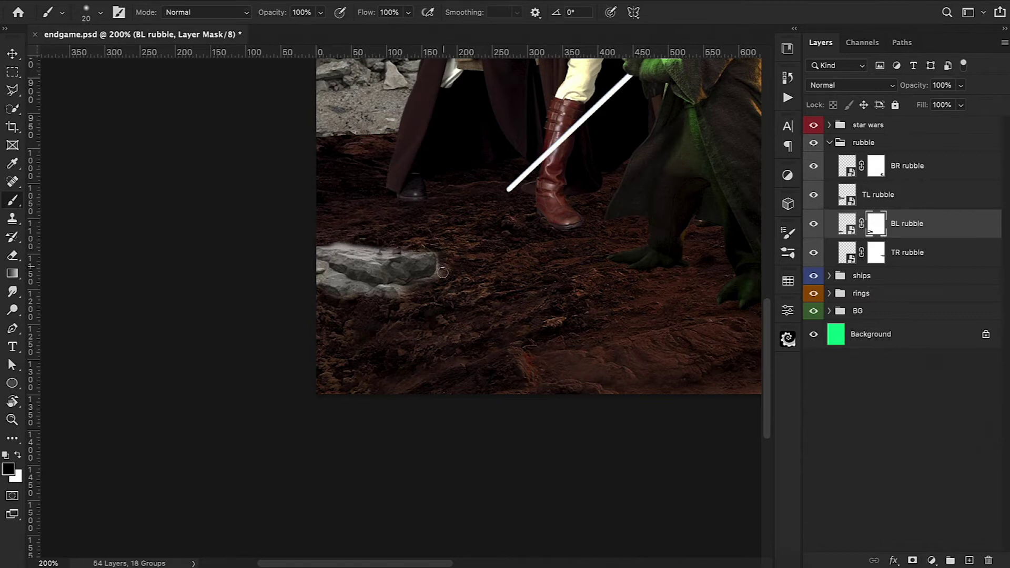
Switch to a hard round brush and paint out the rubble's top-left haze and lower-left edge
click(86, 12)
double_click(224, 200)
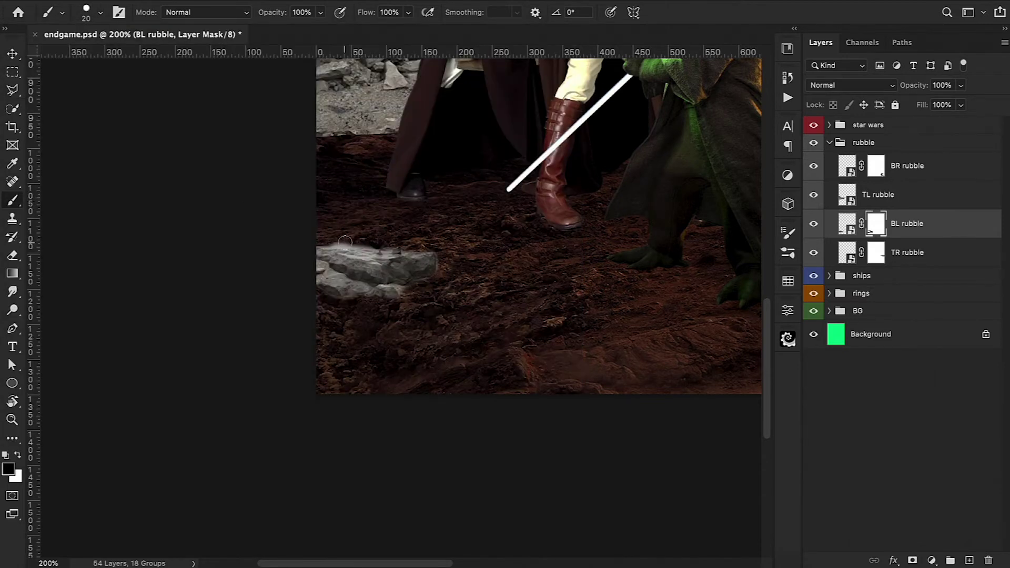
drag(325, 241, 316, 240)
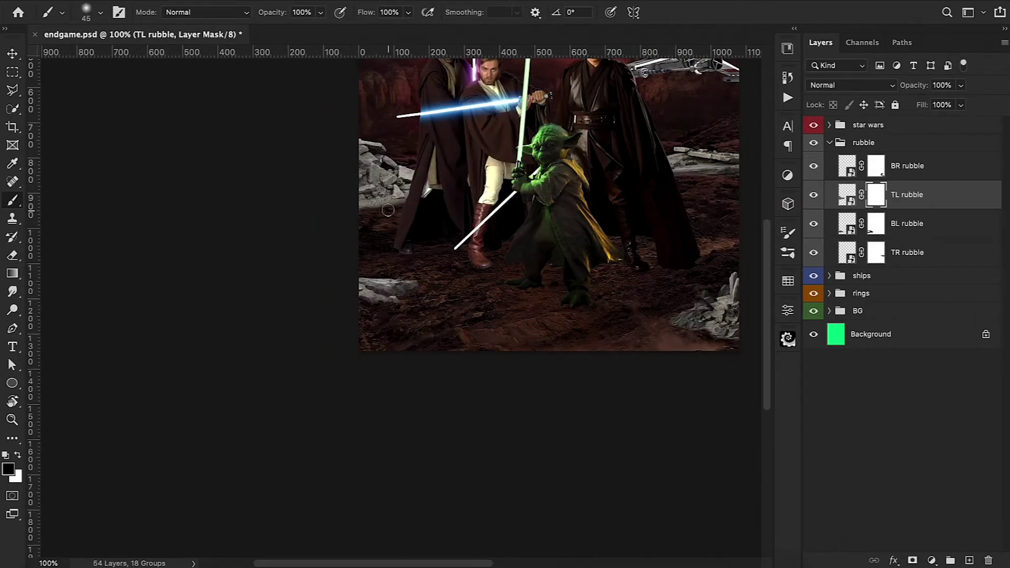
mouse_move(387, 210)
mouse_down()
mouse_move(363, 205)
mouse_move(406, 204)
mouse_up()
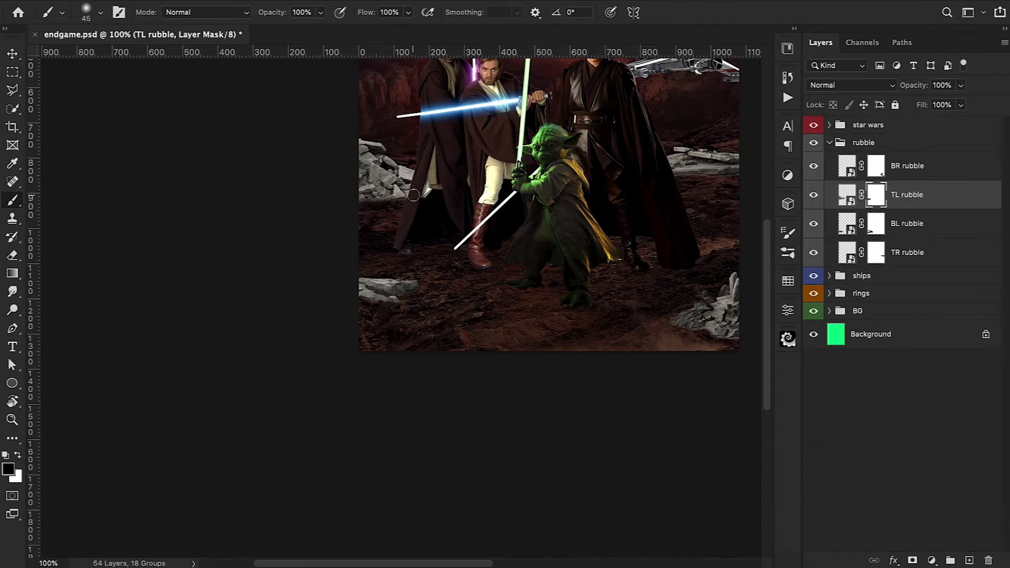
Zoom in and mask away the TL rubble's lower edge with a small Hard Round brush
click(100, 11)
click(207, 198)
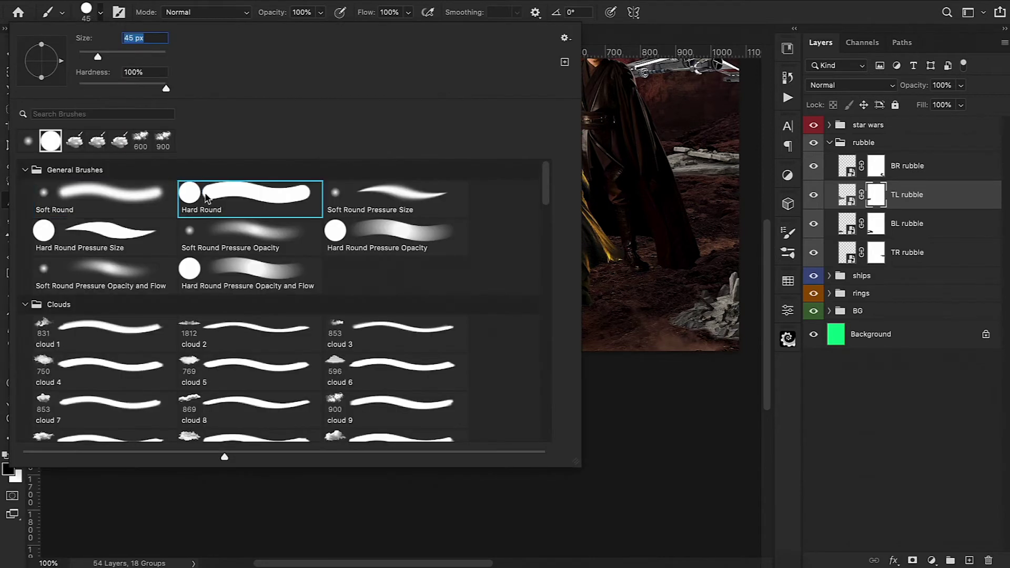
key(Return)
key(ctrl+equal)
key(ctrl+equal)
scroll(205, 194, up, 5)
key(bracketleft)
key(bracketleft)
key(bracketleft)
key(bracketleft)
key(bracketleft)
key(bracketleft)
mouse_move(364, 373)
mouse_down()
mouse_move(274, 377)
mouse_move(262, 393)
mouse_up()
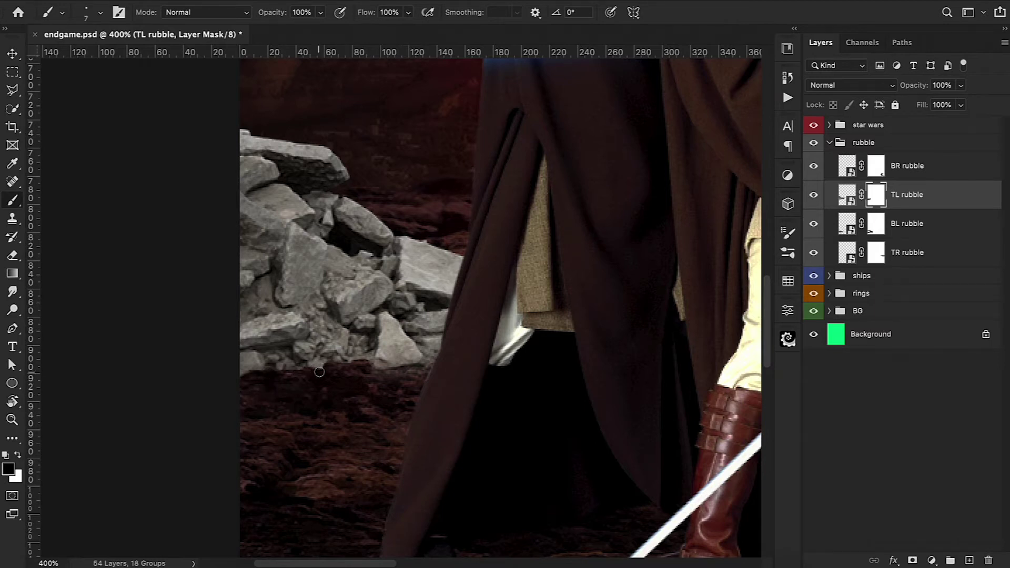
drag(377, 376, 424, 364)
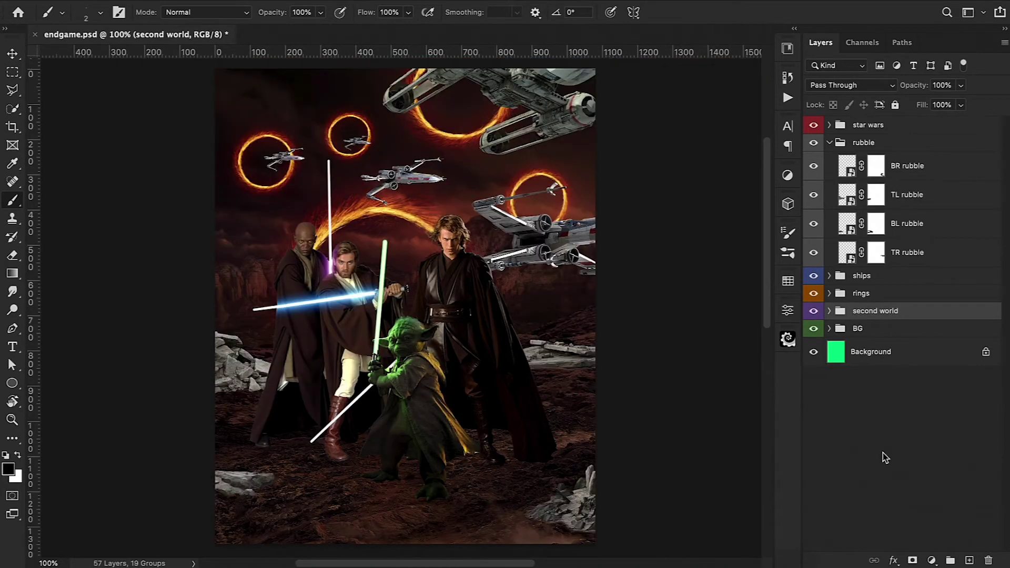
Hide the Jedi and starfighters, then give BG an inverted mask cutting out the big ring's interior
click(828, 142)
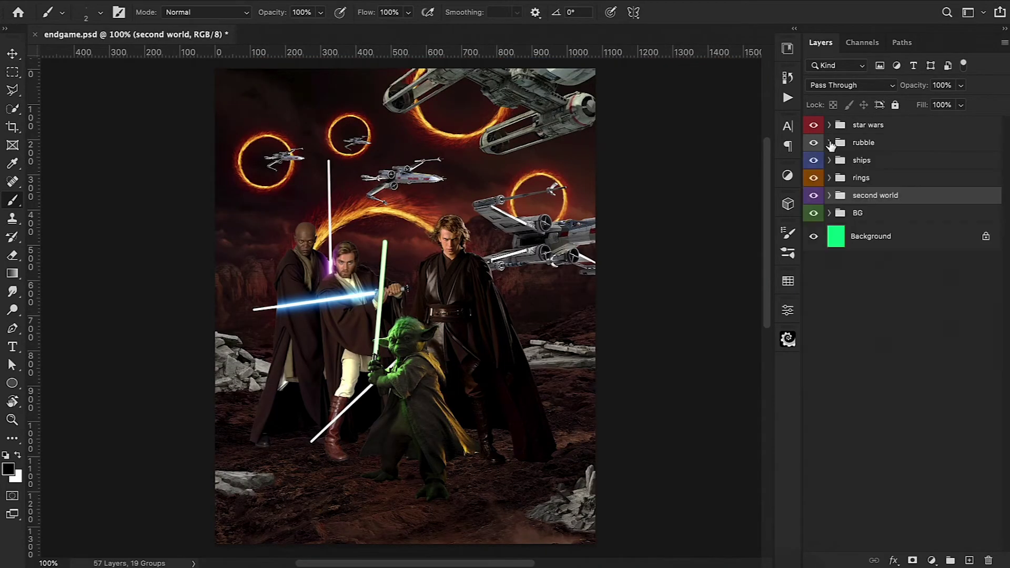
click(813, 161)
click(812, 125)
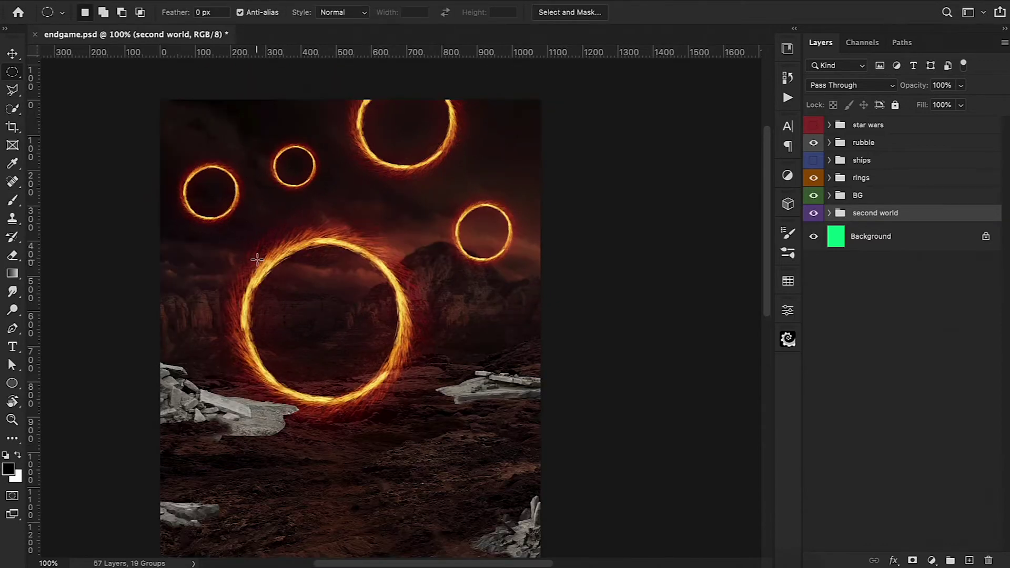
drag(158, 151, 400, 398)
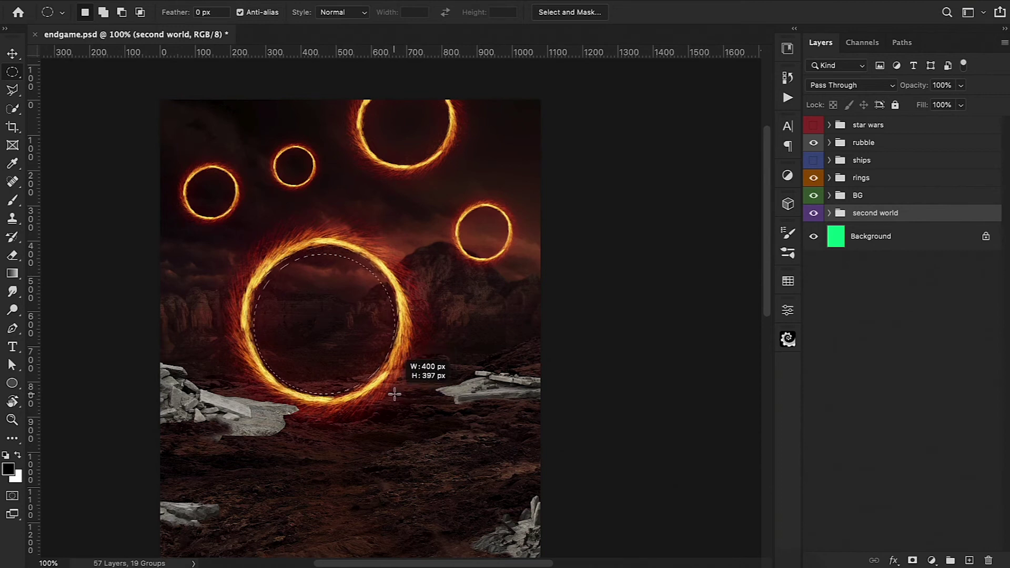
drag(400, 398, 401, 396)
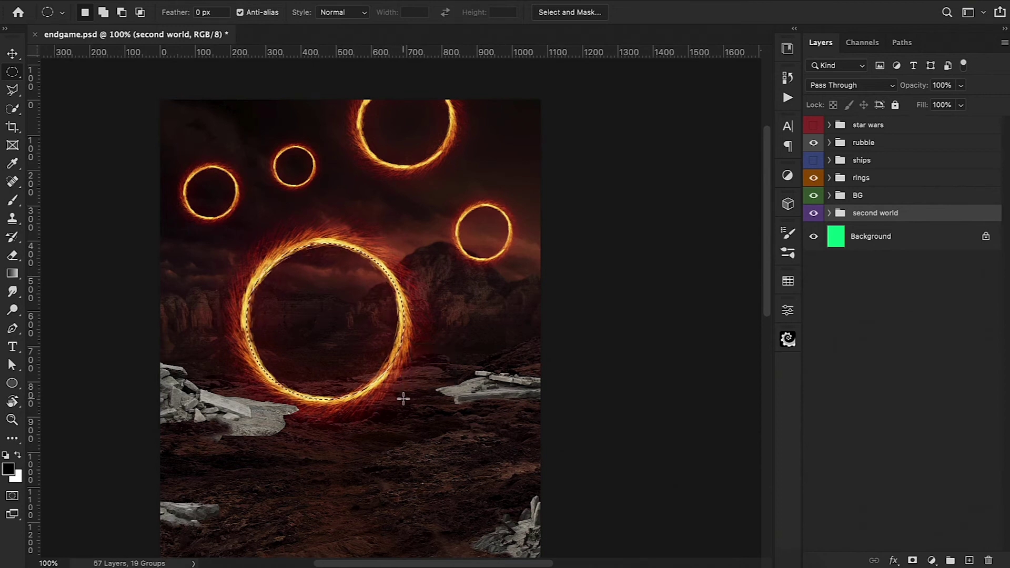
click(863, 197)
click(912, 560)
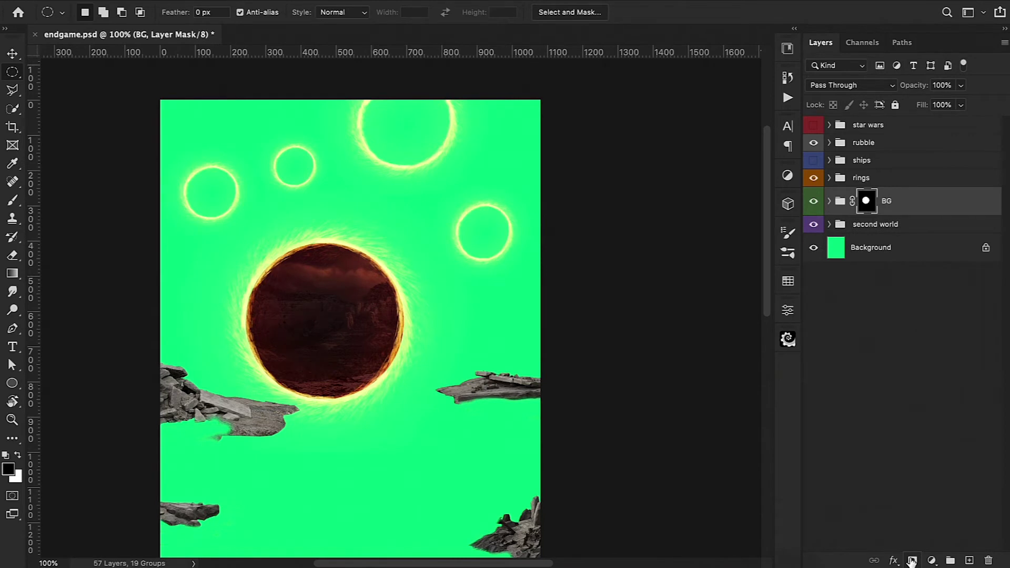
key(ctrl+i)
Fill circles inside the right, top and small upper rings black on the BG mask
drag(416, 171, 490, 228)
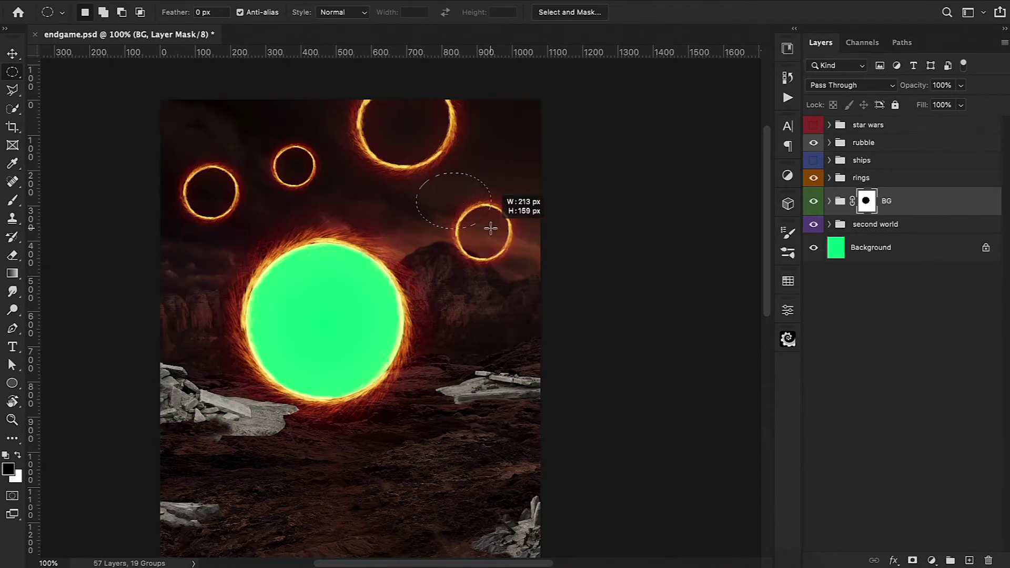
drag(490, 228, 519, 259)
key(alt+BackSpace)
scroll(520, 259, up, 2)
mouse_move(384, 200)
mouse_down()
mouse_move(518, 318)
mouse_move(507, 309)
mouse_up()
key(alt+BackSpace)
scroll(474, 244, up, 3)
mouse_move(410, 188)
mouse_down()
mouse_move(510, 272)
mouse_move(484, 277)
mouse_move(469, 242)
mouse_move(505, 265)
mouse_up()
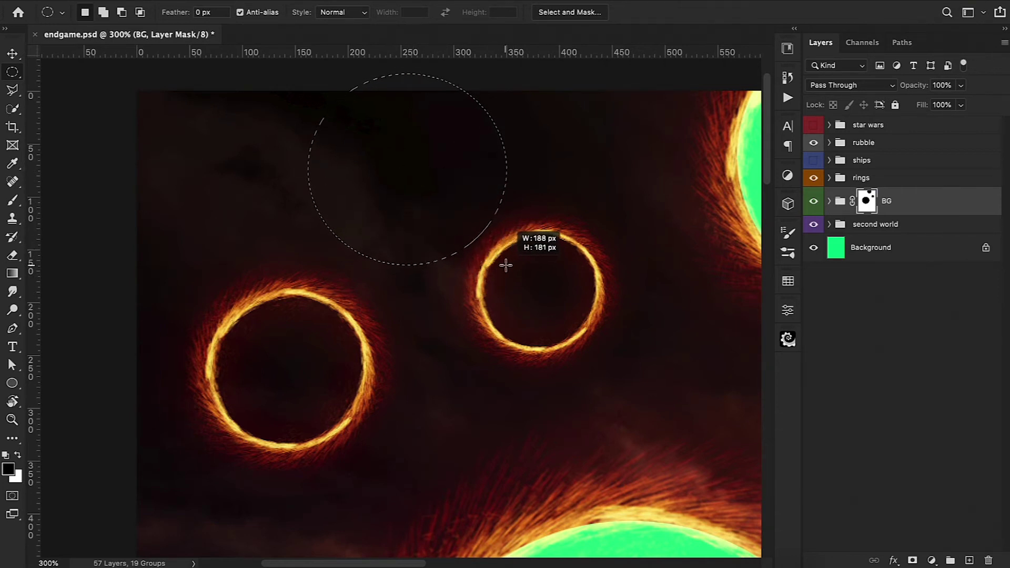
mouse_move(505, 265)
mouse_down()
mouse_move(604, 353)
mouse_move(595, 349)
mouse_up()
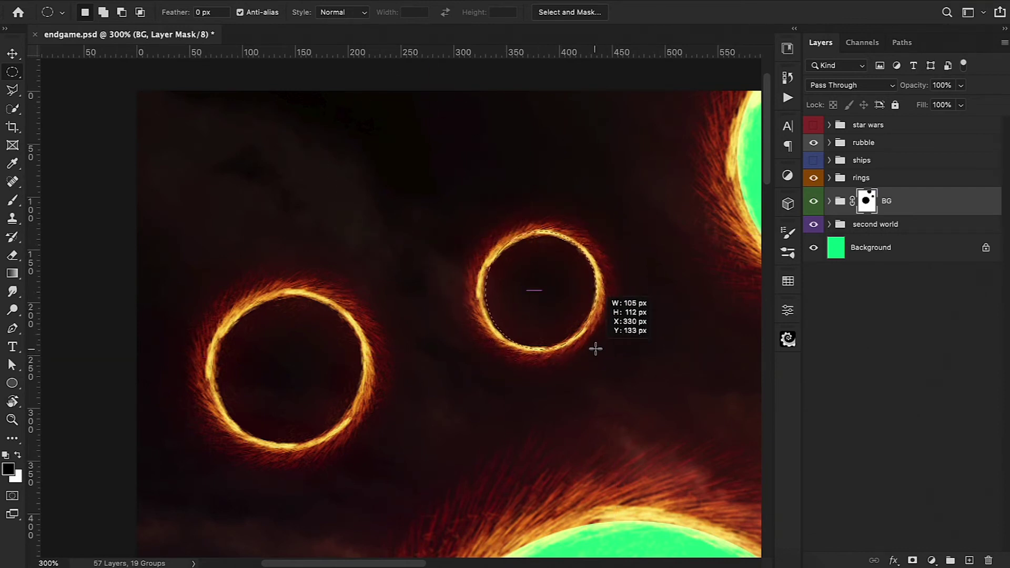
drag(596, 348, 599, 350)
key(alt+BackSpace)
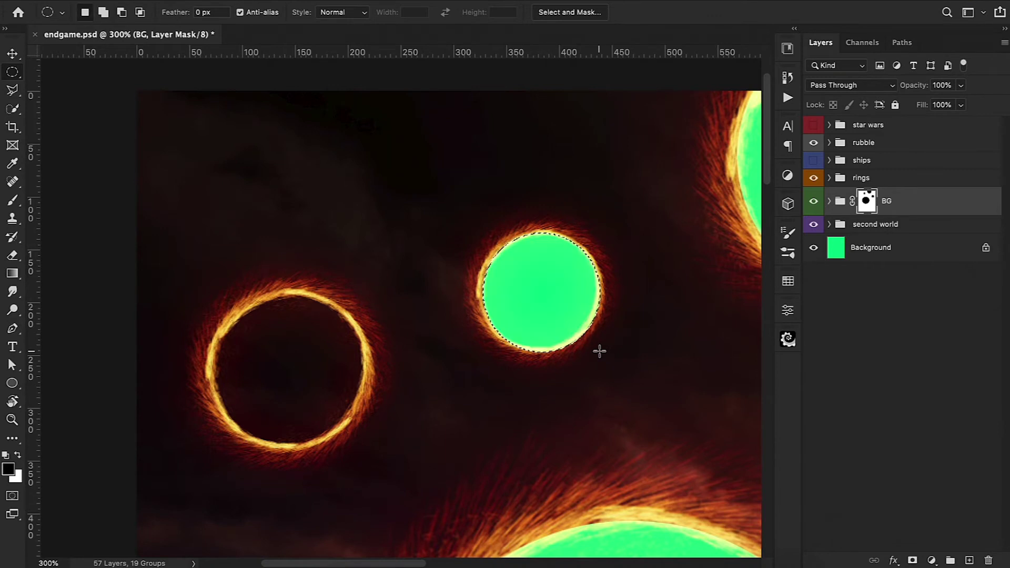
key(ctrl+d)
Cut the left ring's interior from the BG mask and expand the second world group
scroll(303, 257, left, 3)
drag(303, 258, 451, 458)
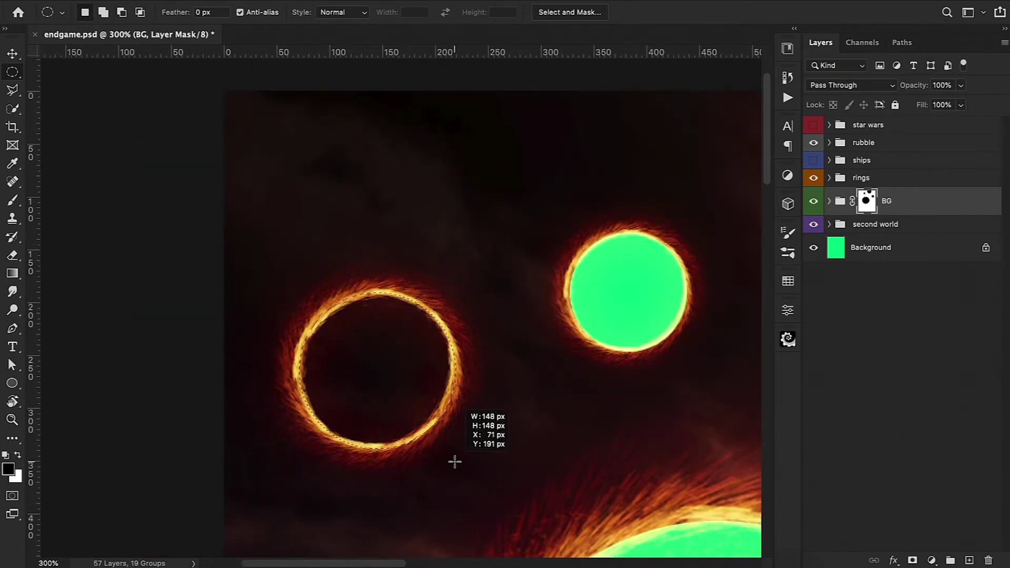
drag(451, 458, 452, 460)
key(alt+BackSpace)
key(ctrl+1)
click(829, 224)
Show the orange sunset sky, enlarge and shift it to fill every fire ring, then collapse 'second world'
click(815, 249)
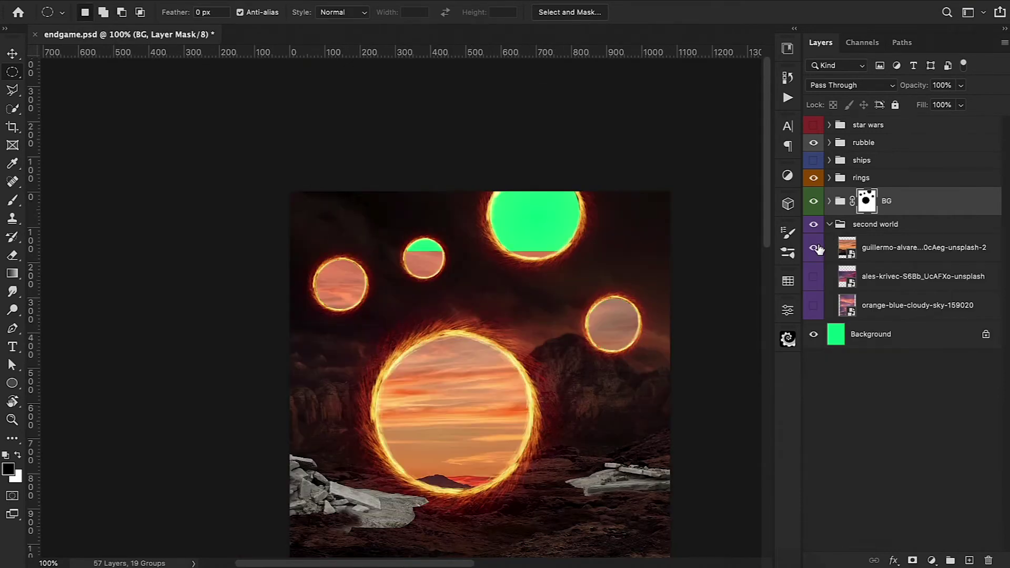
click(874, 249)
key(ctrl+minus)
key(ctrl+t)
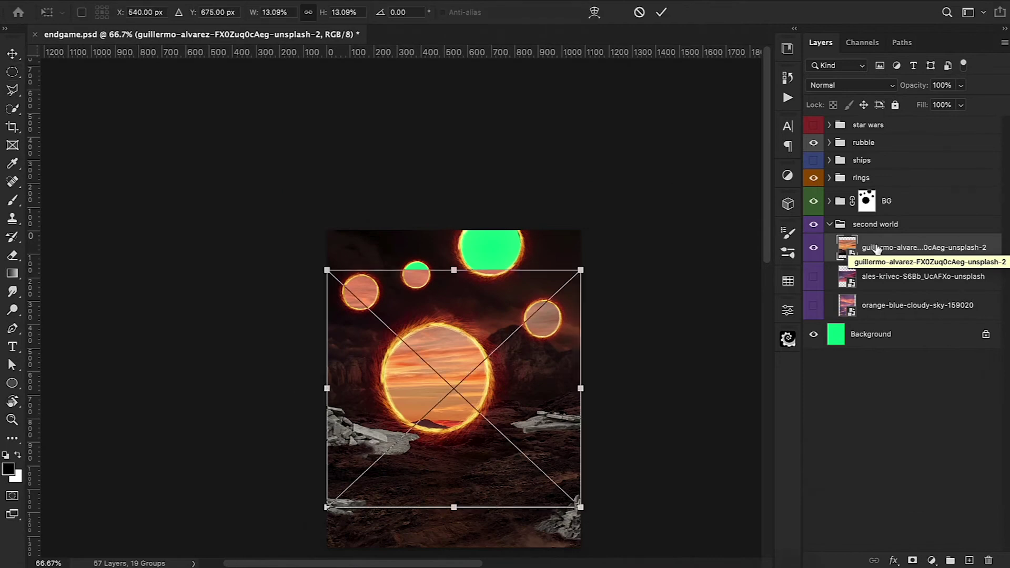
drag(581, 271, 627, 219)
mouse_move(565, 384)
mouse_down()
mouse_move(586, 393)
mouse_move(598, 368)
mouse_up()
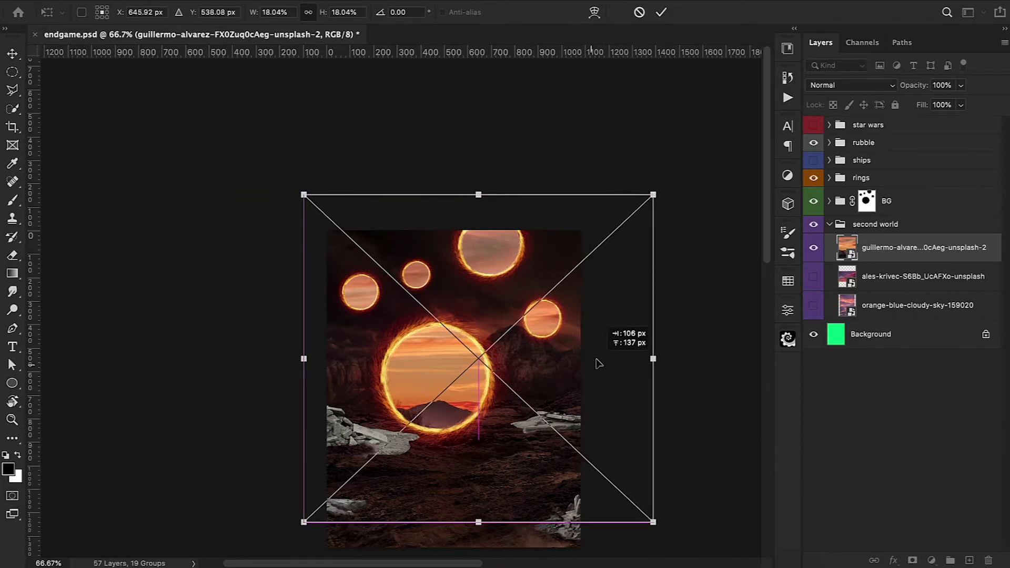
click(661, 11)
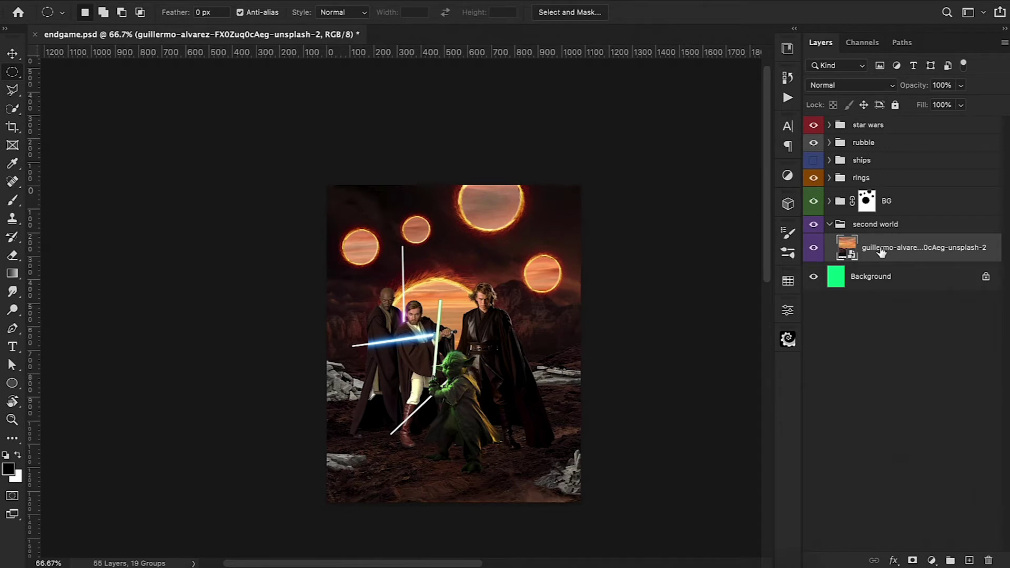
click(829, 225)
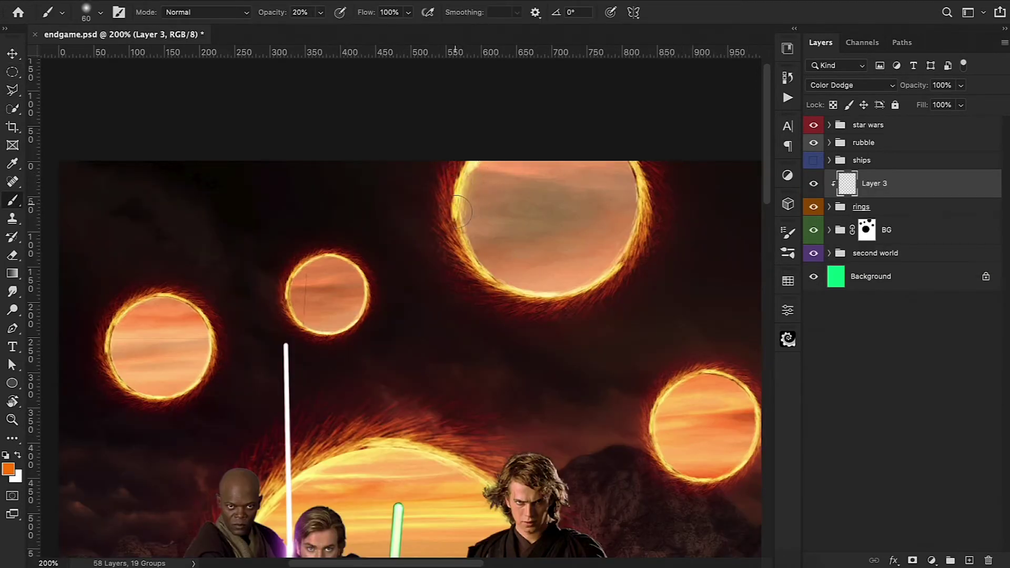
Paint orange glow along the big ring's left rim and the glowing arc behind the Jedi
mouse_move(459, 212)
mouse_down()
mouse_move(481, 270)
mouse_move(644, 168)
mouse_up()
key(bracketleft)
key(bracketleft)
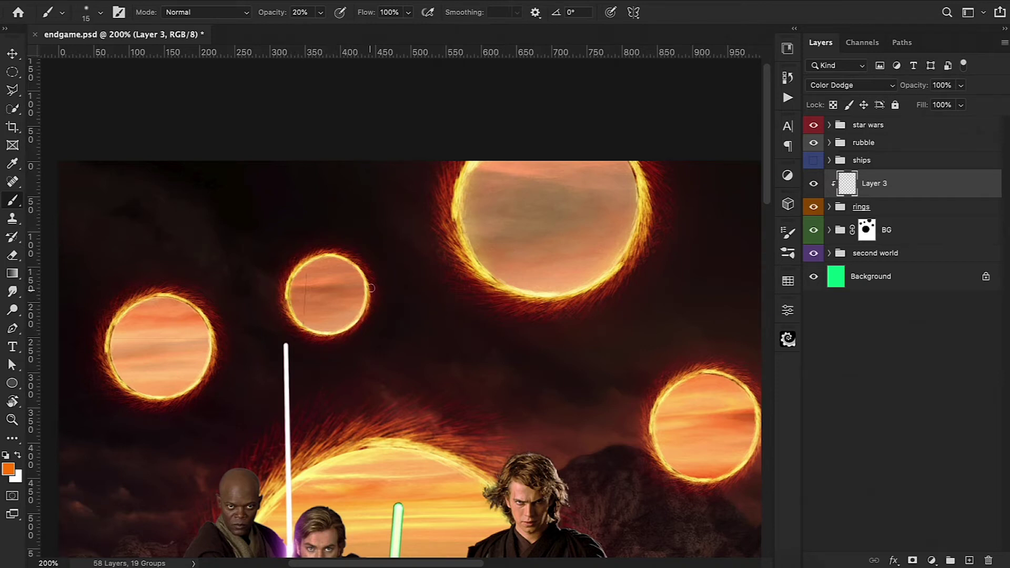
scroll(355, 261, left, 5)
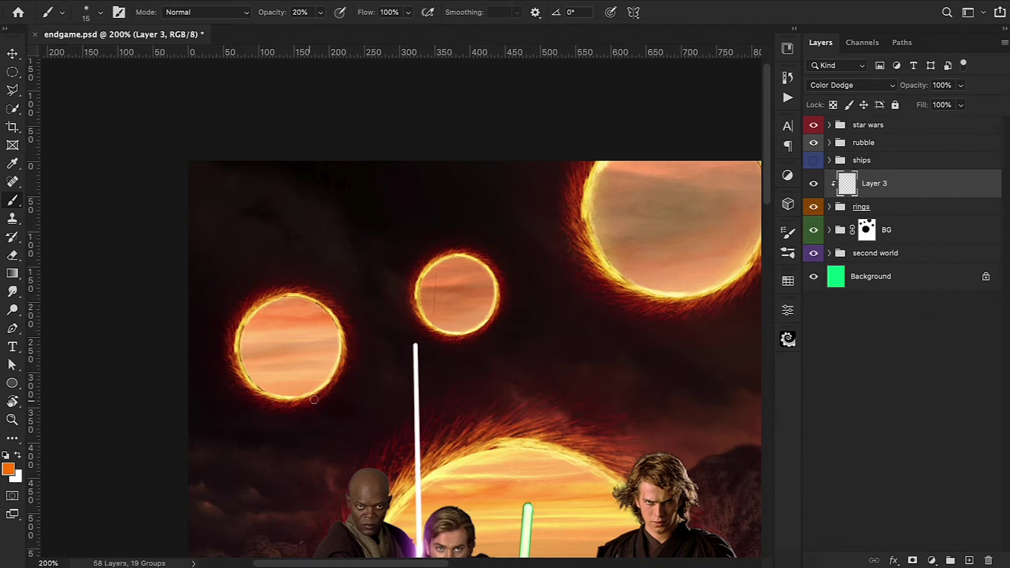
scroll(301, 289, down, 10)
key(bracketright)
key(bracketright)
drag(605, 189, 416, 242)
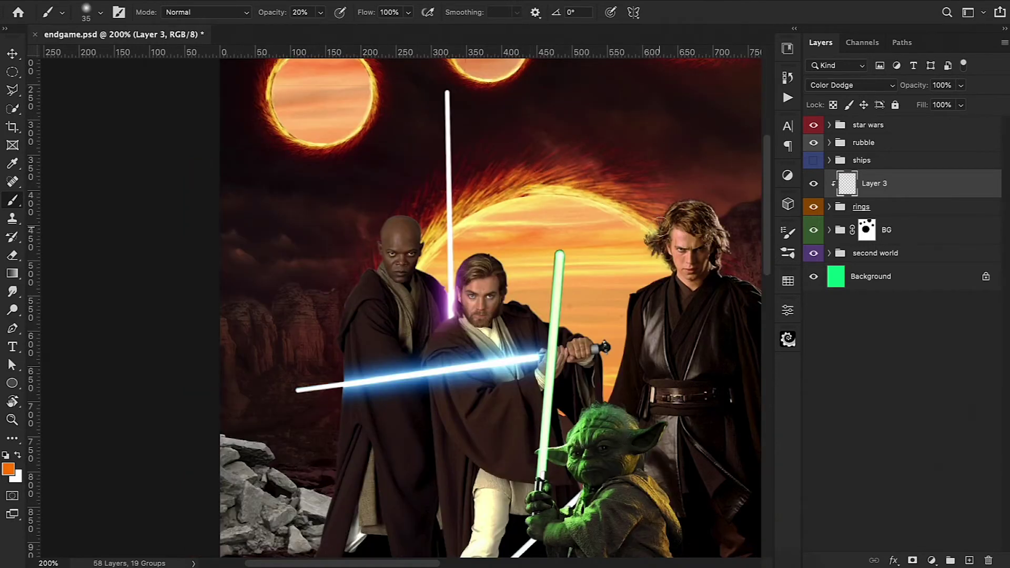
At 10% opacity with a smaller brush, brighten the right ring's upper-left and right rims
scroll(426, 216, right, 2)
key(1)
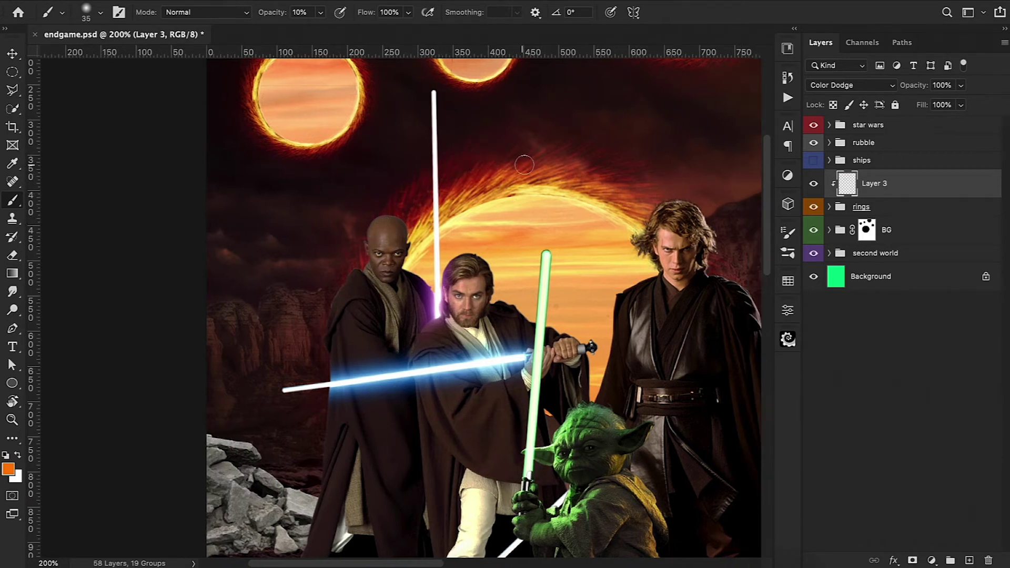
scroll(668, 239, right, 10)
key(bracketleft)
key(bracketleft)
key(bracketleft)
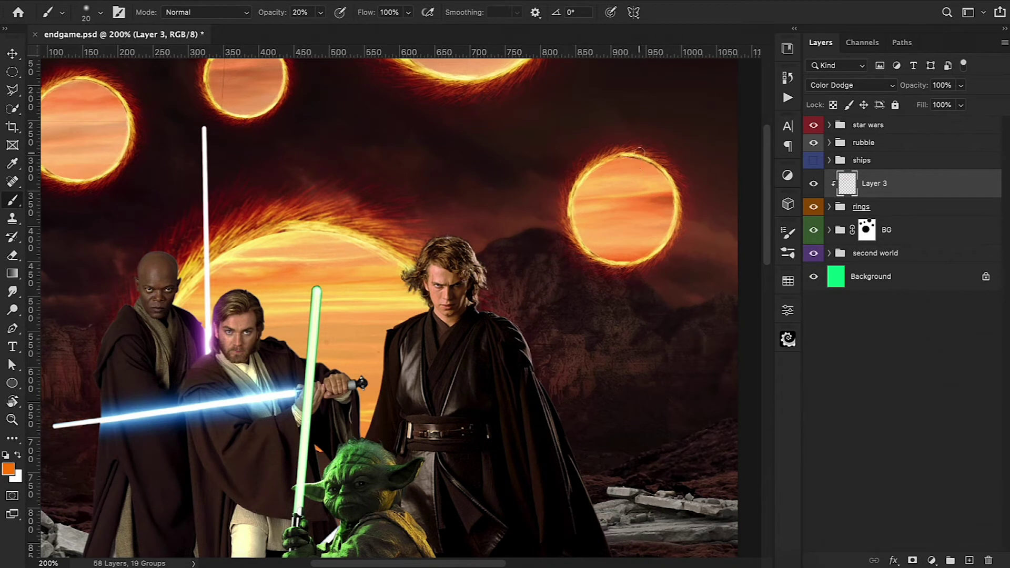
drag(615, 151, 571, 236)
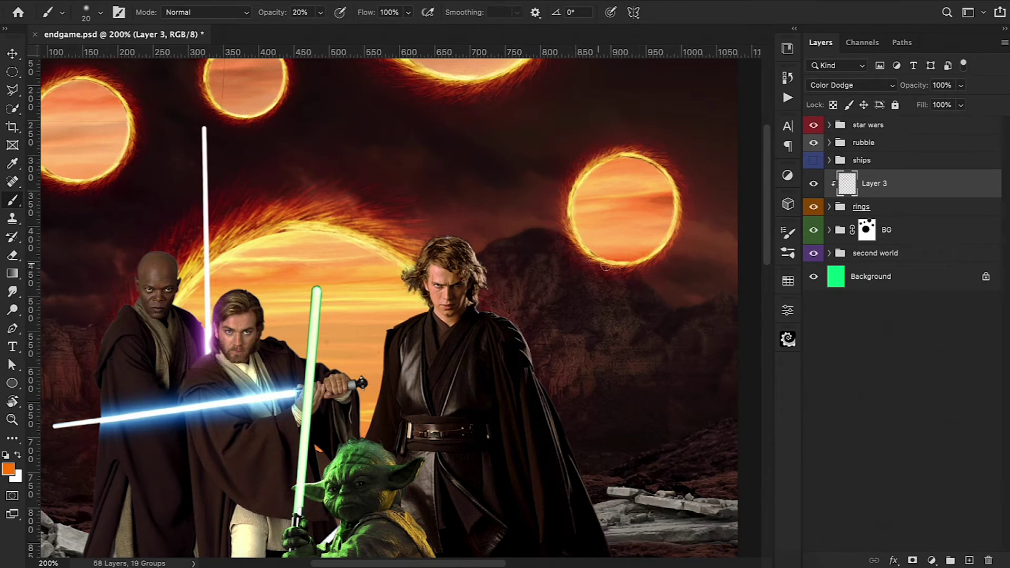
drag(678, 187, 673, 238)
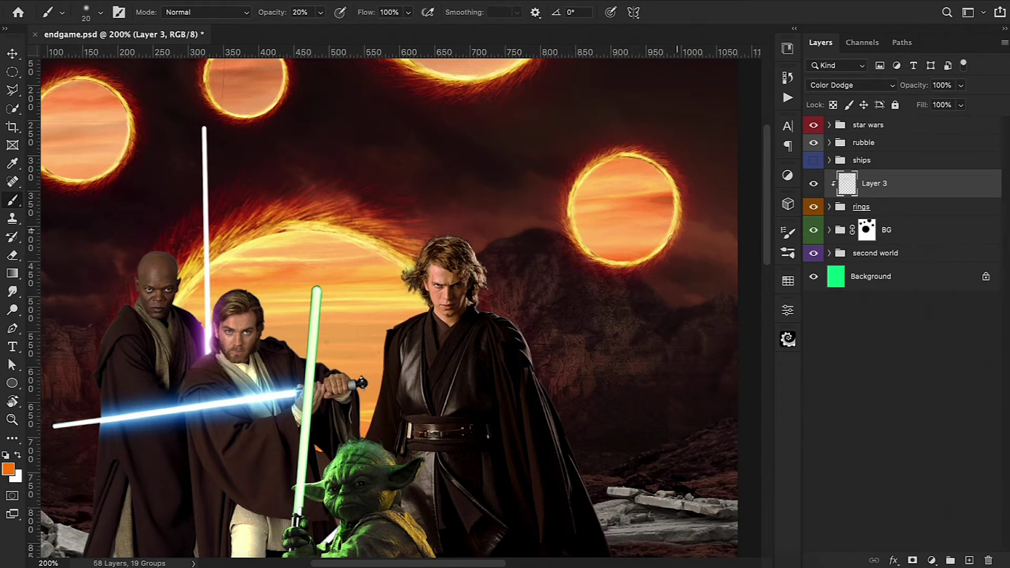
key(ctrl+minus)
key(ctrl+minus)
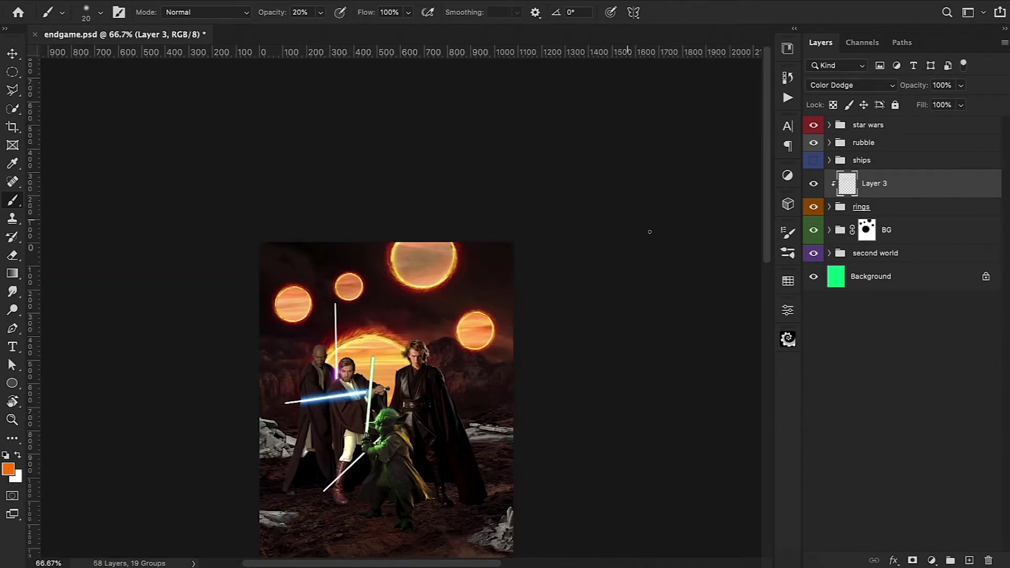
Compare the rim glow on and off, leave it on, and show the starfighters group again
click(813, 183)
click(813, 184)
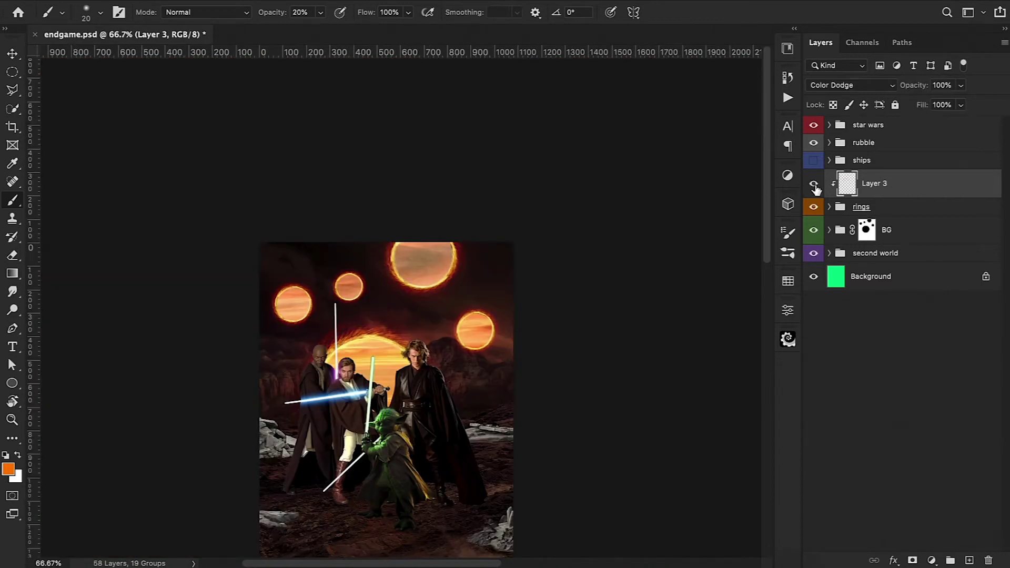
click(814, 185)
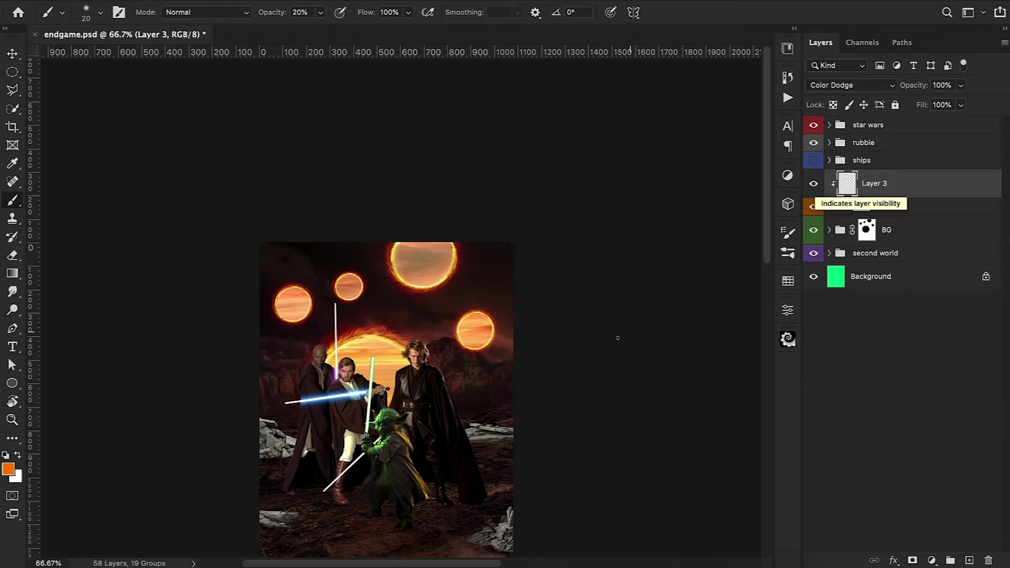
scroll(591, 355, down, 2)
scroll(591, 356, down, 1)
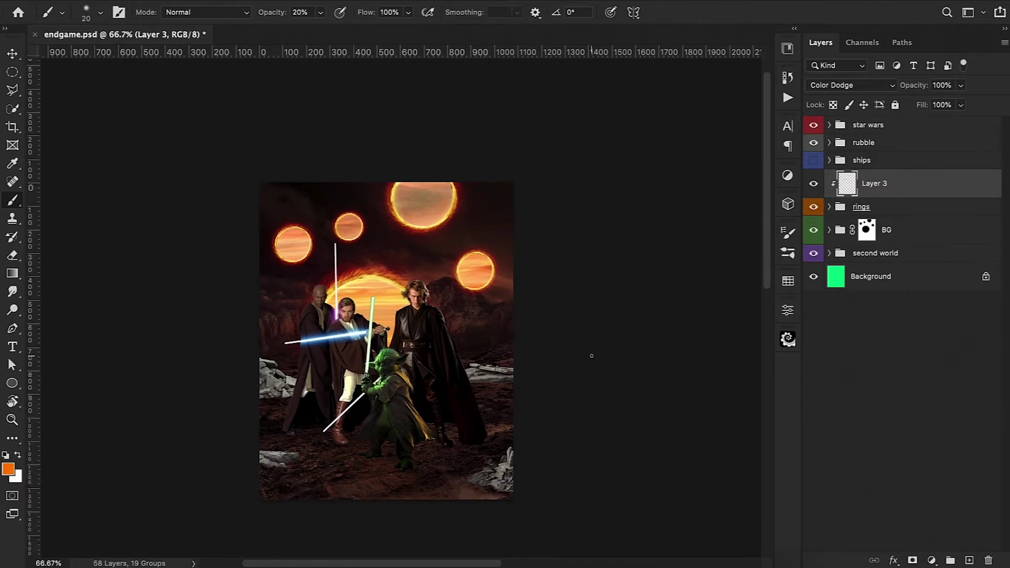
click(814, 163)
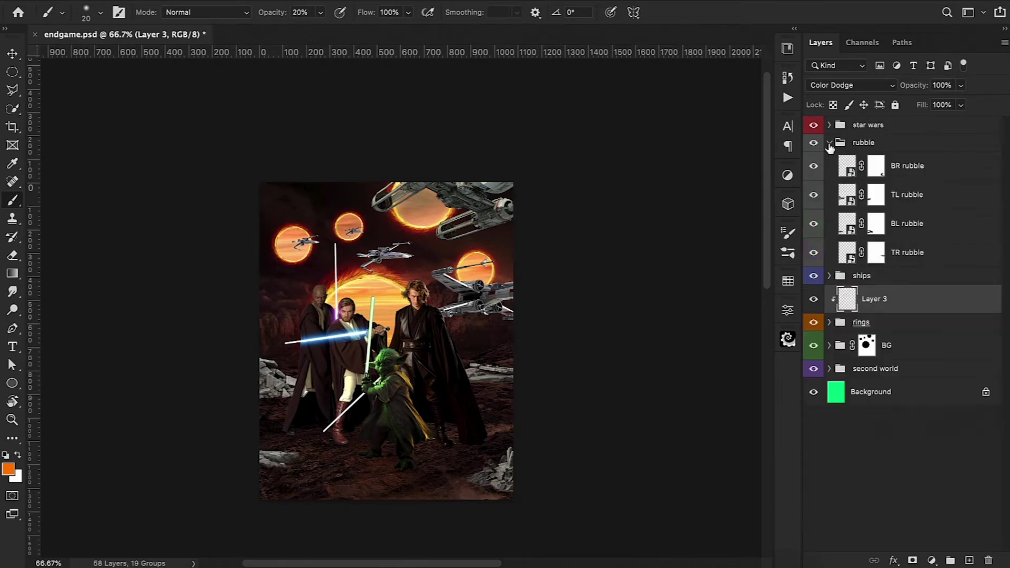
Add brightness, colour balance and colour fill adjustments to grade the rubble
click(931, 560)
drag(666, 392, 599, 391)
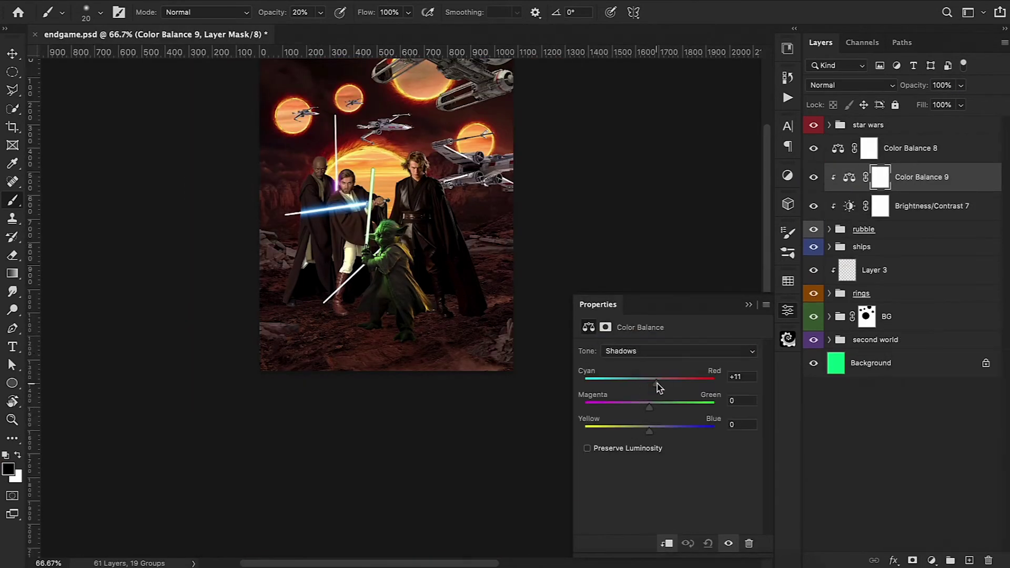
click(749, 305)
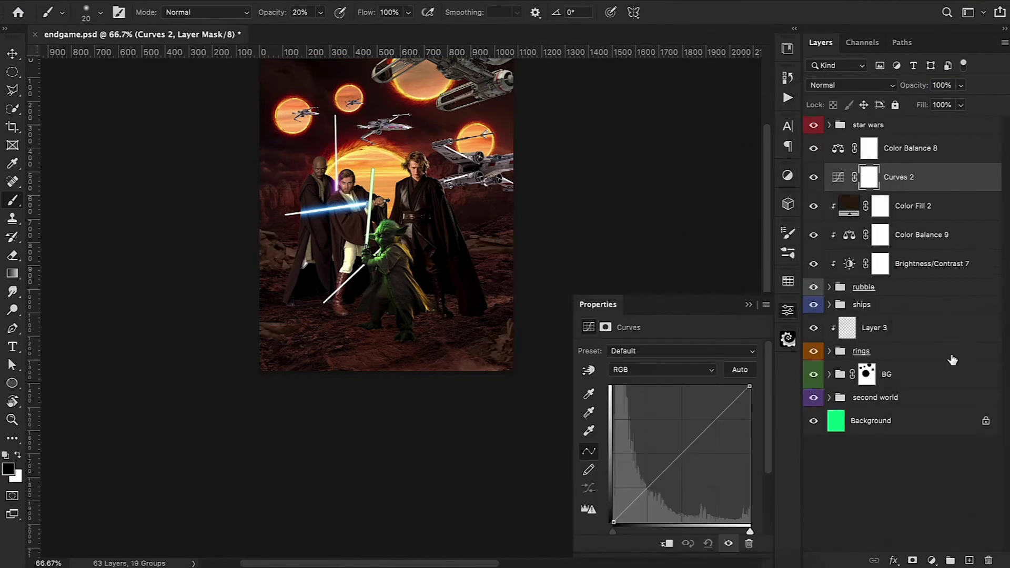
key(Return)
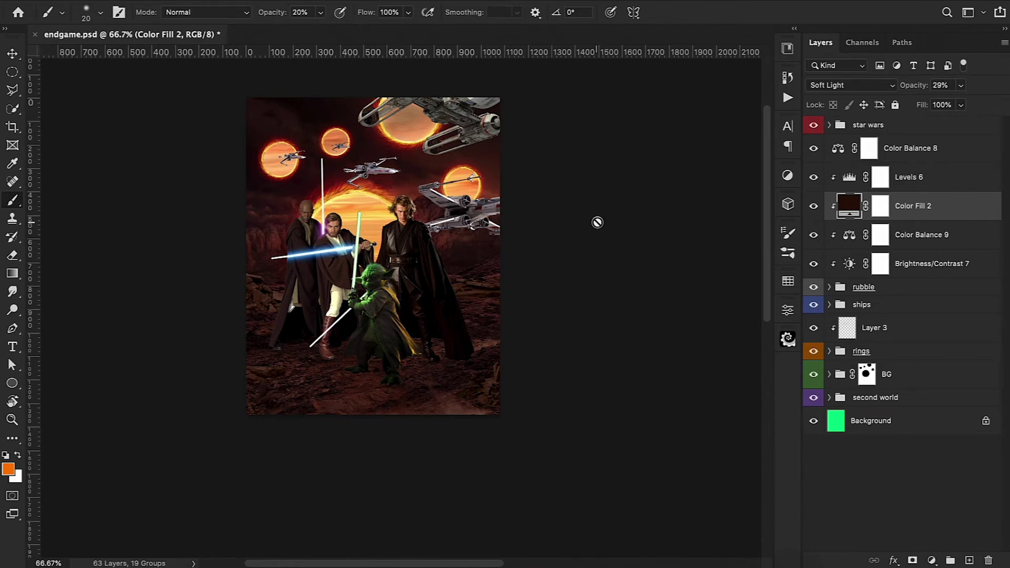
Select the yoda group and start moving Yoda to a new spot among the Jedi
ctrl+click(374, 300)
key(ctrl+t)
drag(377, 300, 368, 300)
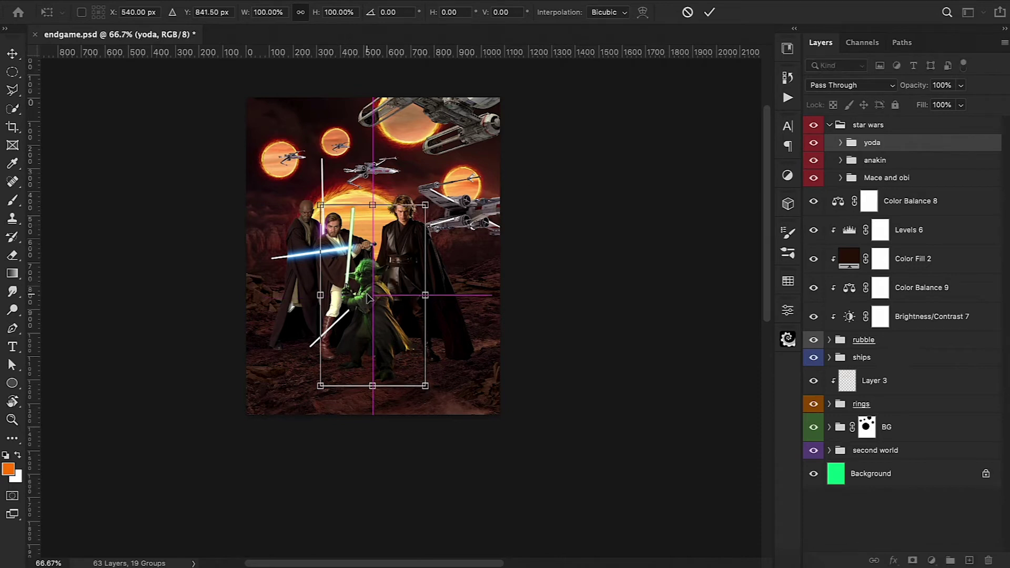
Commit Yoda's move, then give y wing a clipped Levels adjustment with black input 24
click(707, 11)
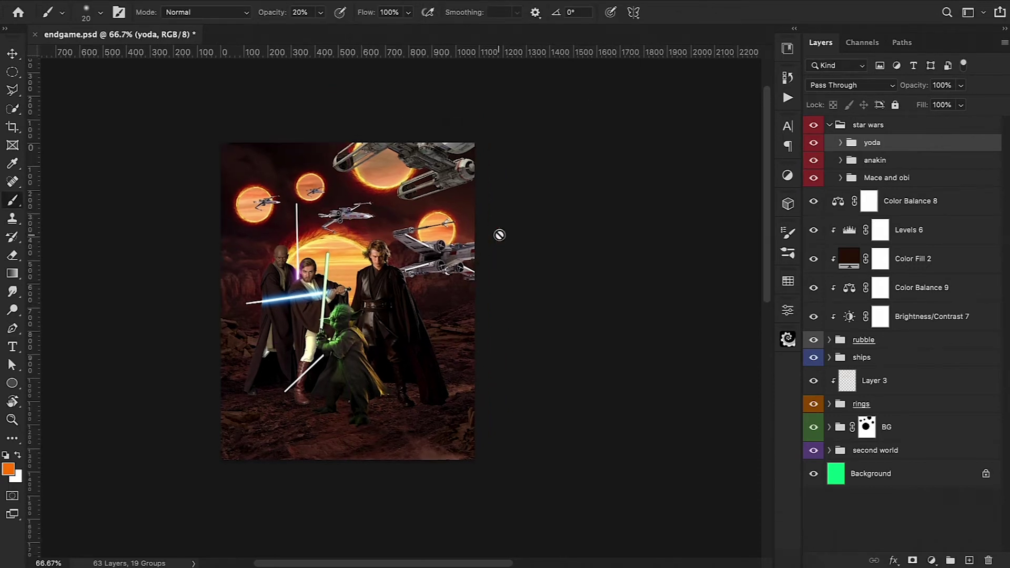
click(927, 360)
click(931, 560)
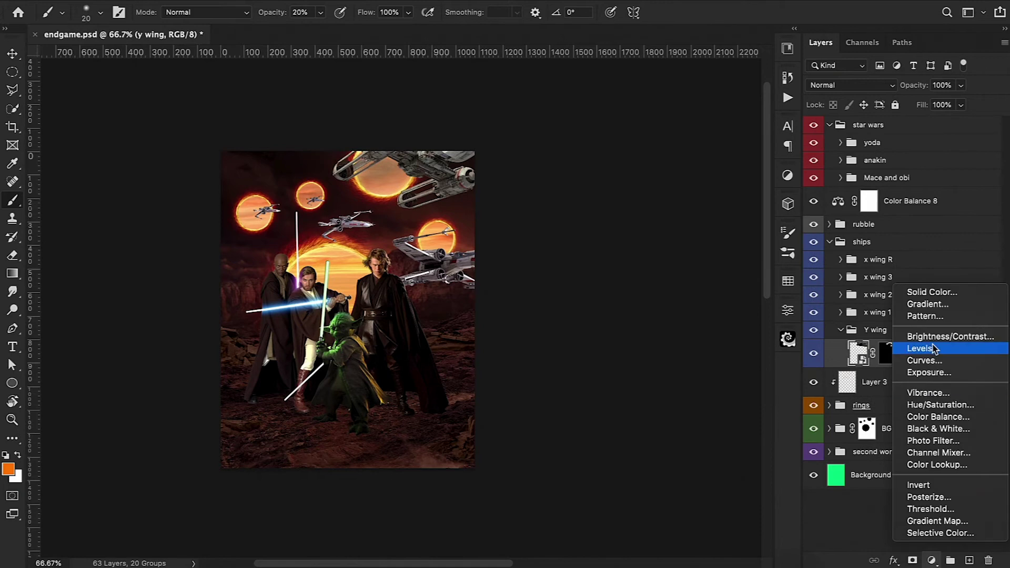
click(934, 348)
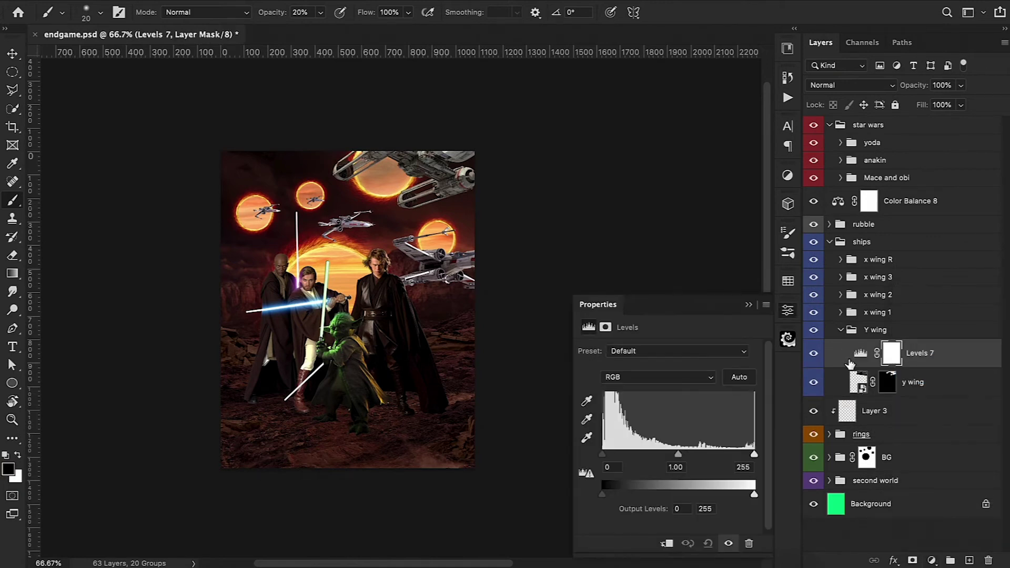
alt+click(854, 364)
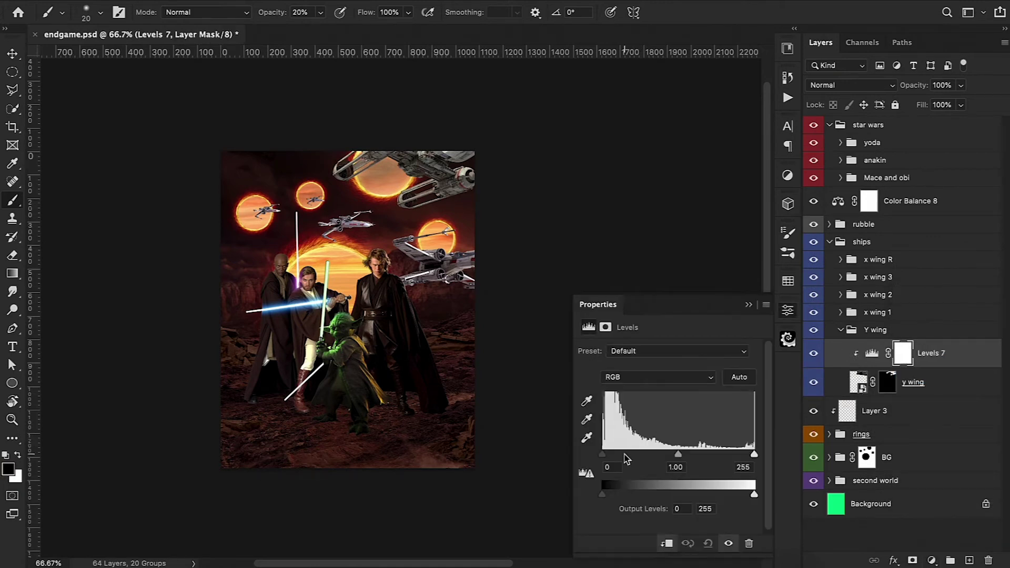
drag(603, 456, 617, 456)
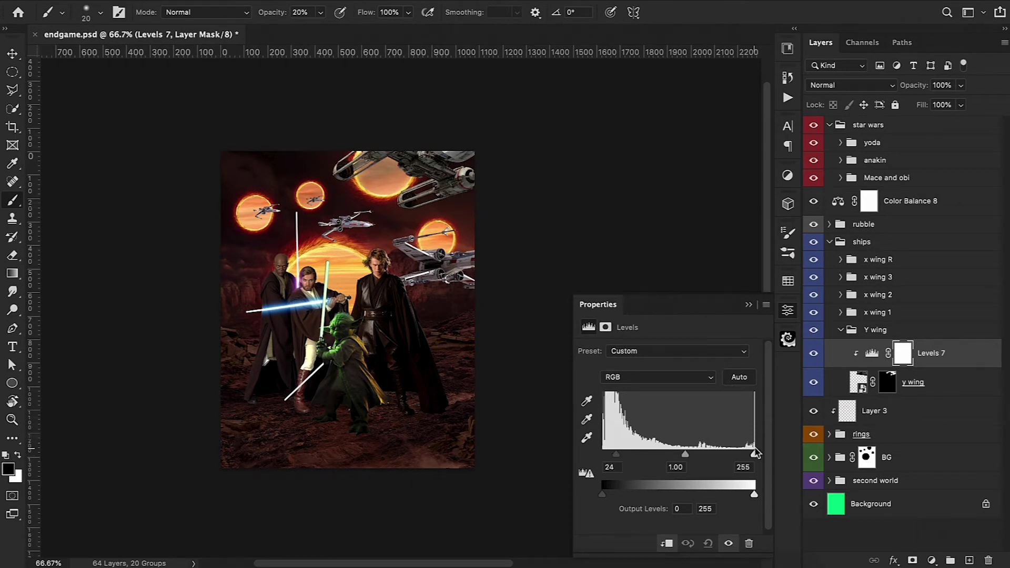
drag(754, 457, 751, 457)
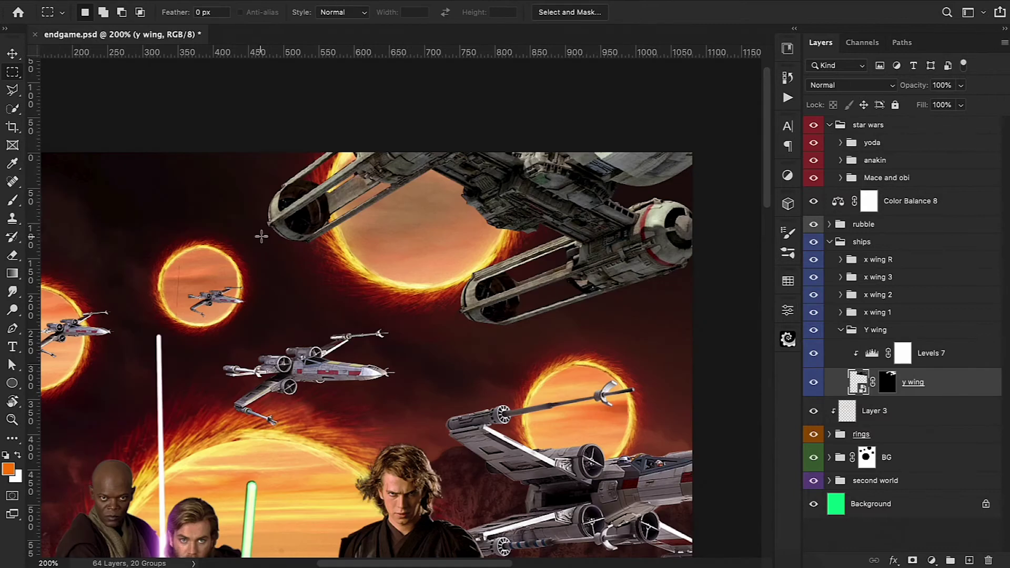
Copy a dark rectangle of sky onto its own layer and move it under the Y-wing engine
drag(263, 218, 315, 248)
key(ctrl+j)
key(ctrl+t)
drag(290, 246, 480, 335)
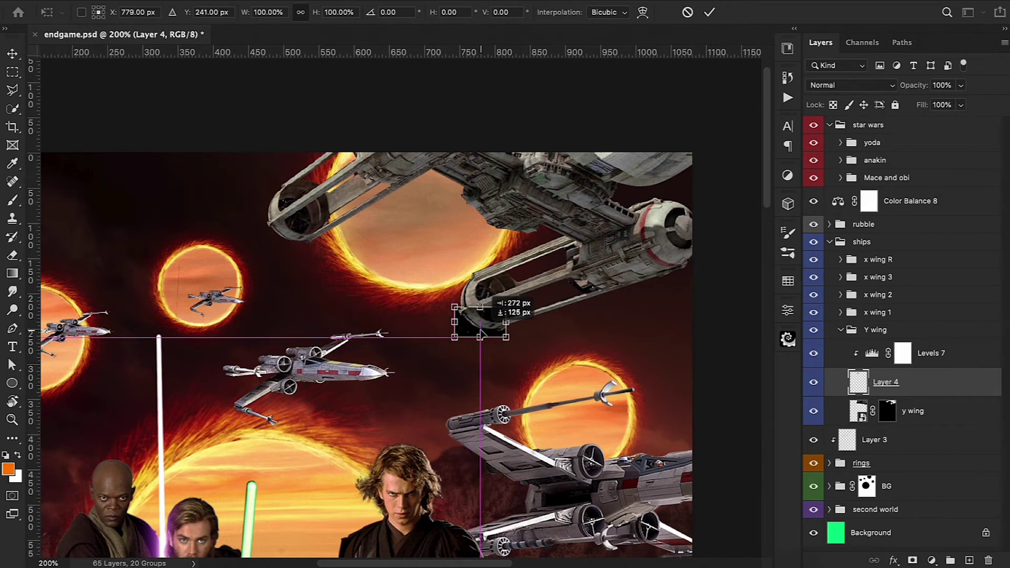
click(709, 11)
Rotate the dark patch to match the engine's angle and lower its opacity to see beneath
scroll(457, 395, up, 1)
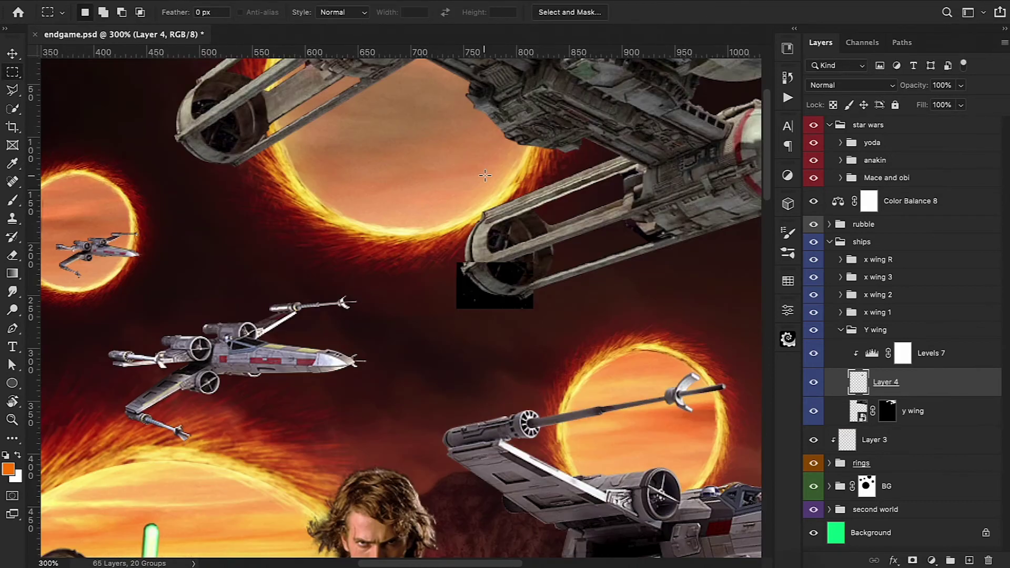
key(ctrl+t)
drag(581, 304, 580, 329)
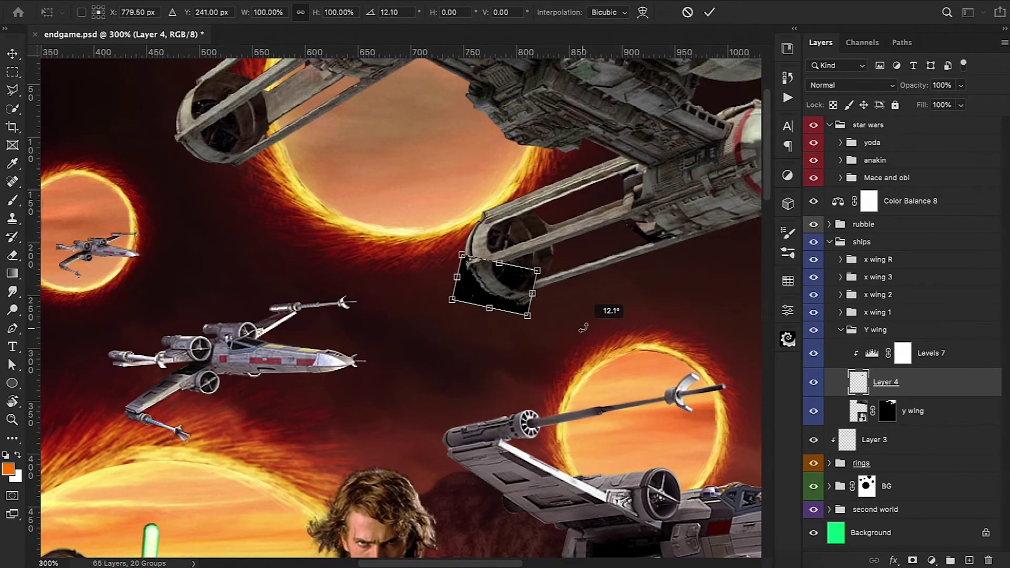
drag(508, 295, 514, 306)
click(709, 12)
drag(913, 86, 884, 93)
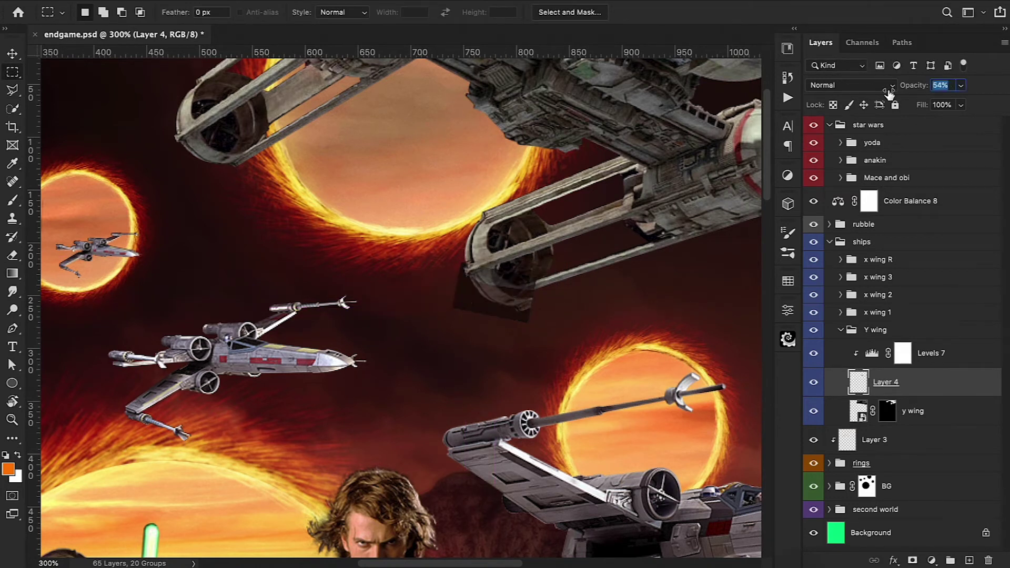
Fine-tune the patch's position under the engine and restore it to full opacity
key(ctrl+t)
mouse_move(496, 302)
mouse_down()
mouse_move(573, 315)
mouse_move(526, 314)
mouse_move(509, 300)
mouse_move(520, 263)
mouse_move(528, 269)
mouse_up()
key(ctrl+plus)
key(ctrl+plus)
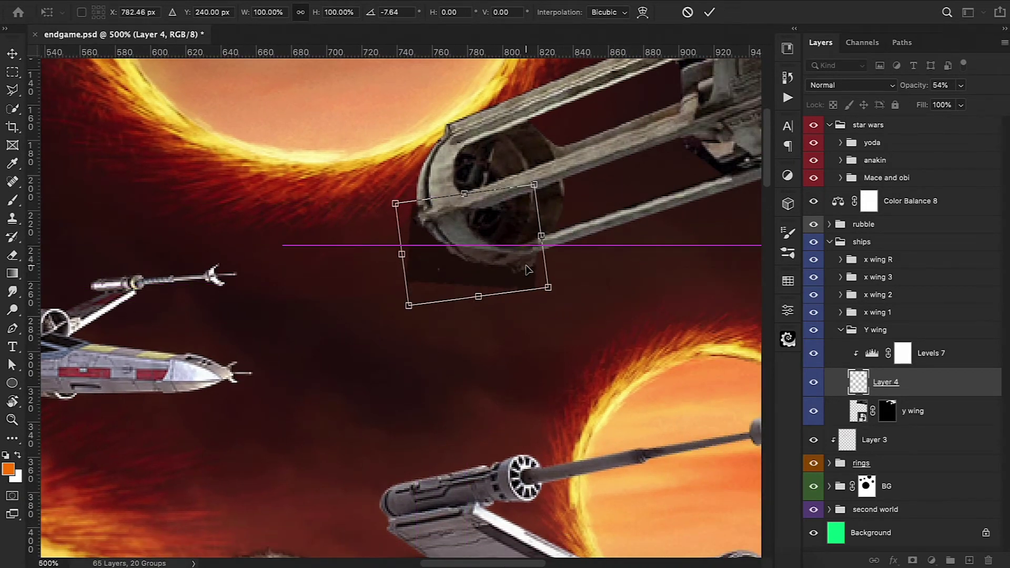
drag(528, 269, 528, 265)
click(709, 11)
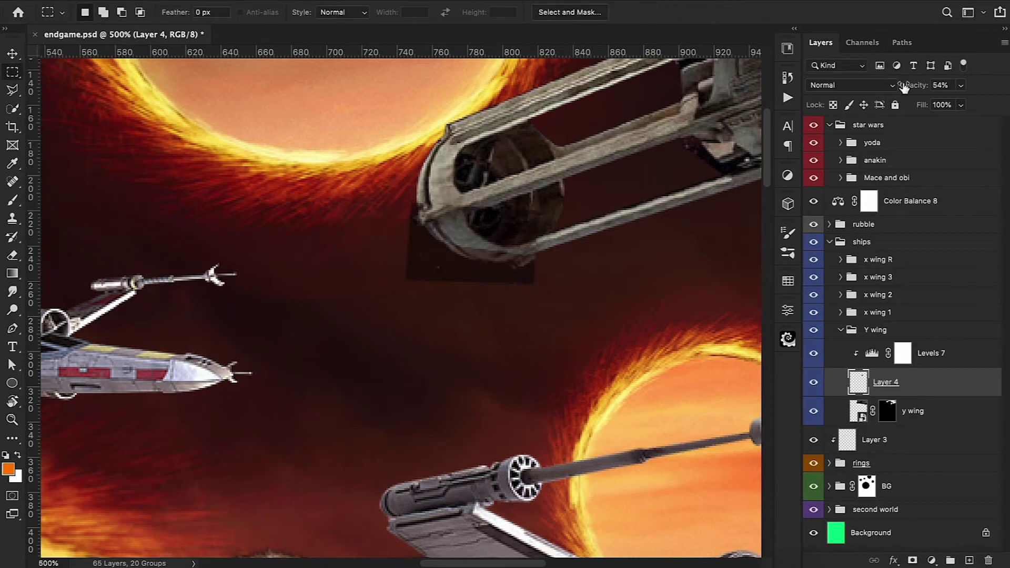
drag(903, 85, 941, 85)
Add a mask to the patch and paint away its excess along the hull
click(912, 560)
key(b)
click(87, 12)
key(Escape)
key(0)
mouse_move(536, 220)
mouse_down()
mouse_move(401, 203)
mouse_move(450, 295)
mouse_move(541, 270)
mouse_move(451, 273)
mouse_move(418, 244)
mouse_move(440, 248)
mouse_up()
key(bracketleft)
key(bracketleft)
key(bracketleft)
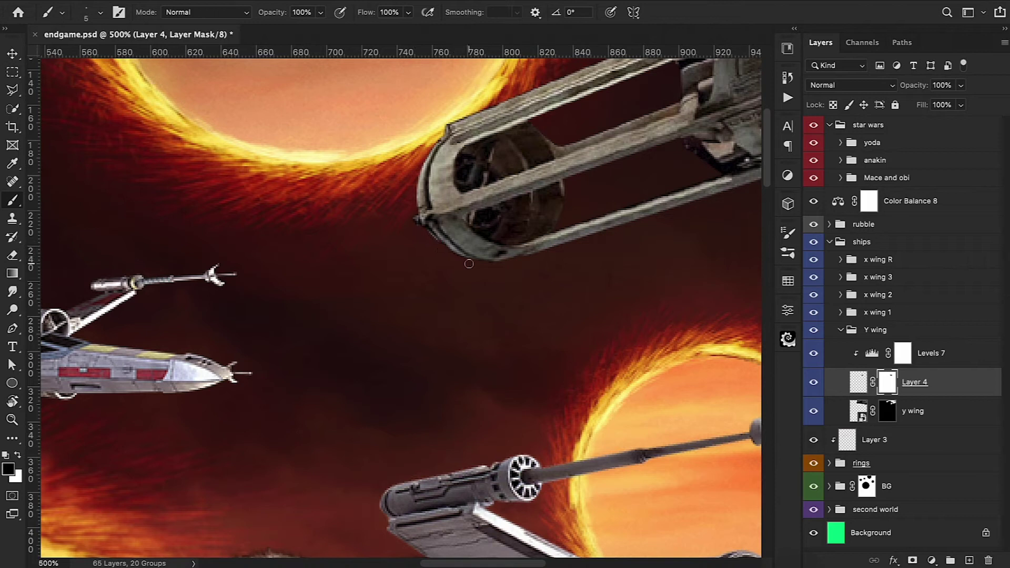
key(ctrl+z)
Switch to the patch pixels, cancel a trial transform, and return to brushing the mask
key(ctrl+2)
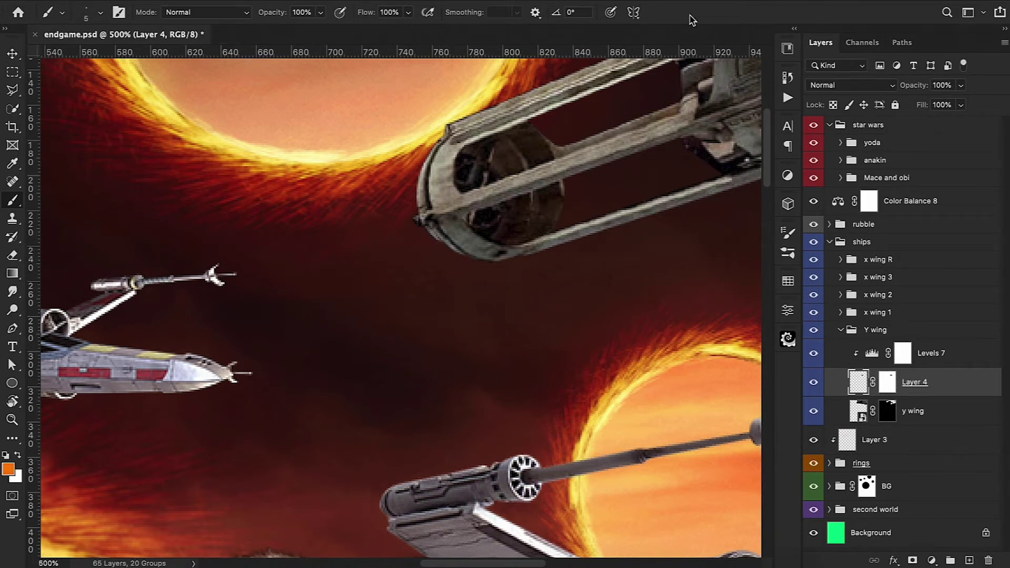
key(ctrl+t)
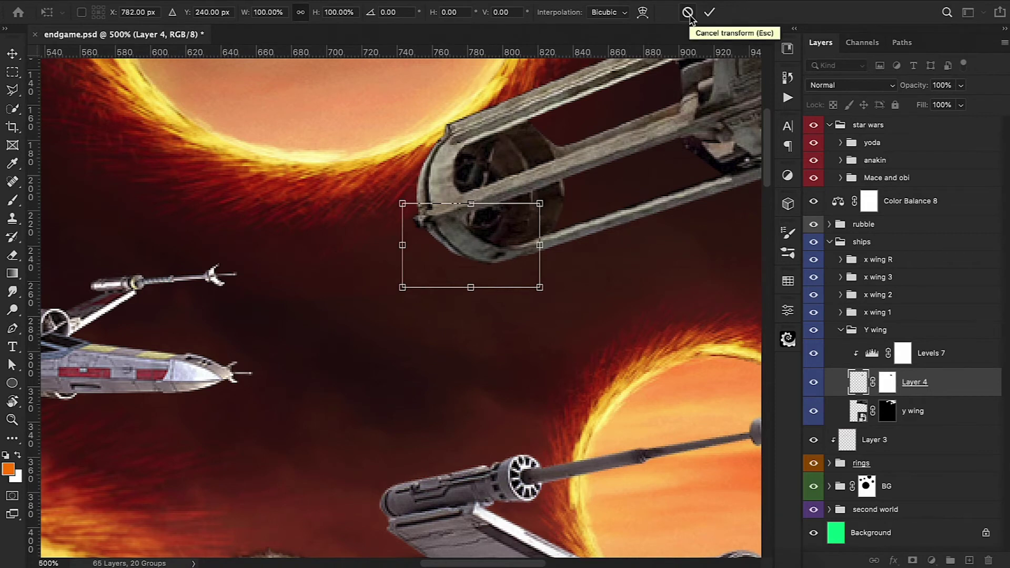
click(689, 12)
key(b)
key(ctrl+backslash)
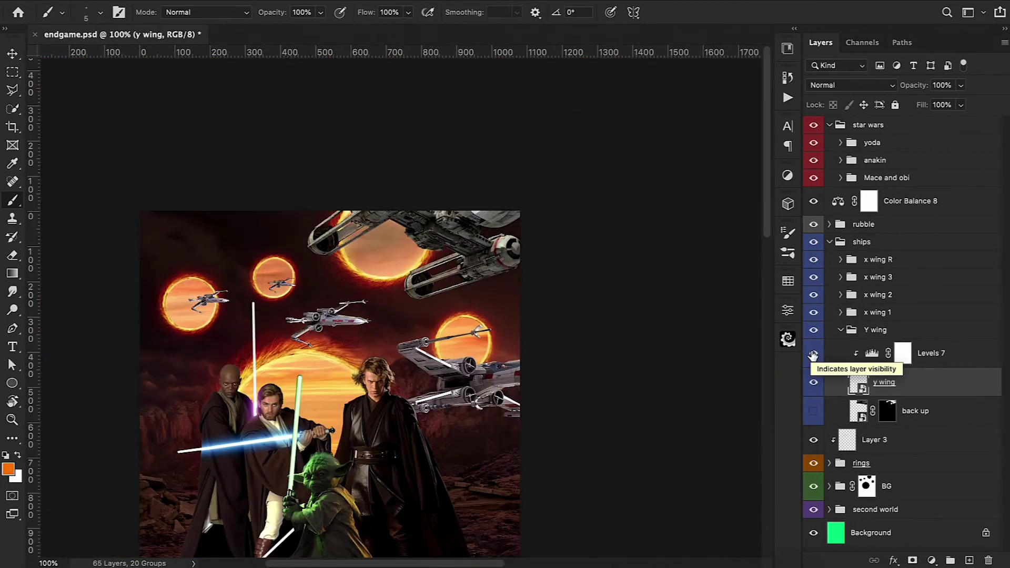
Add a Brightness/Contrast adjustment at -62 brightness above Levels 7 to darken the Y-wing
click(902, 353)
click(932, 560)
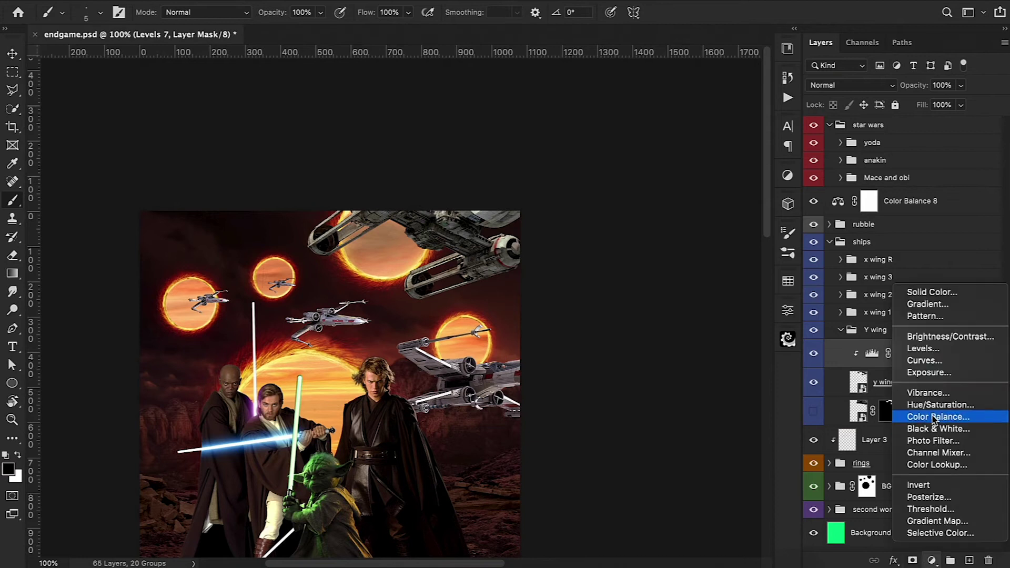
click(933, 337)
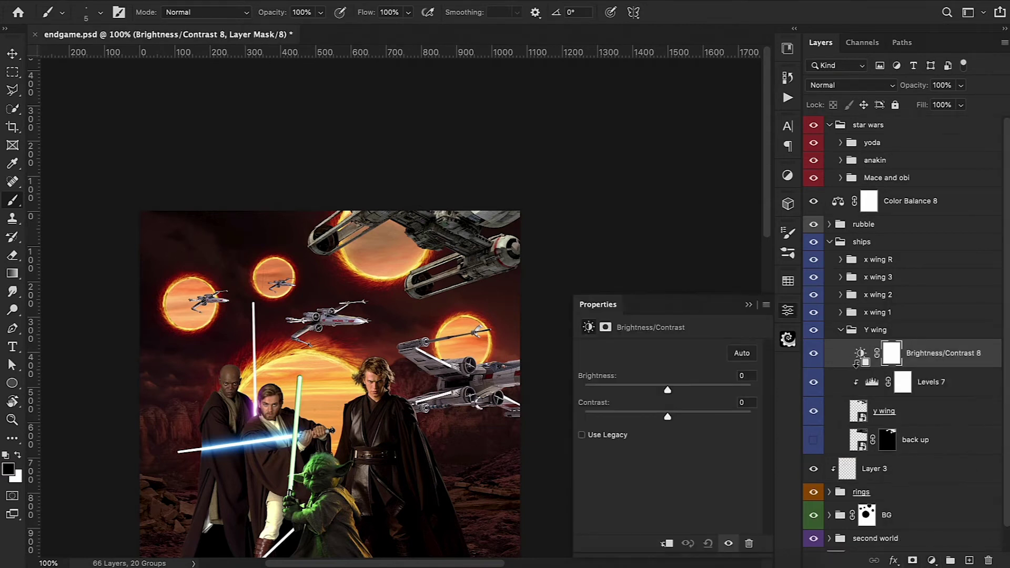
drag(667, 390, 633, 389)
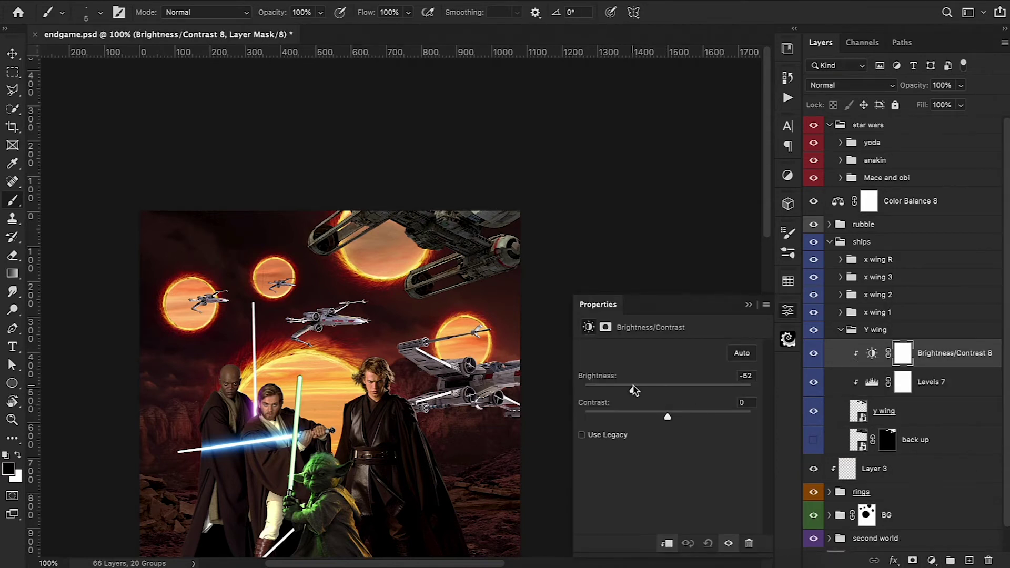
click(748, 305)
click(840, 330)
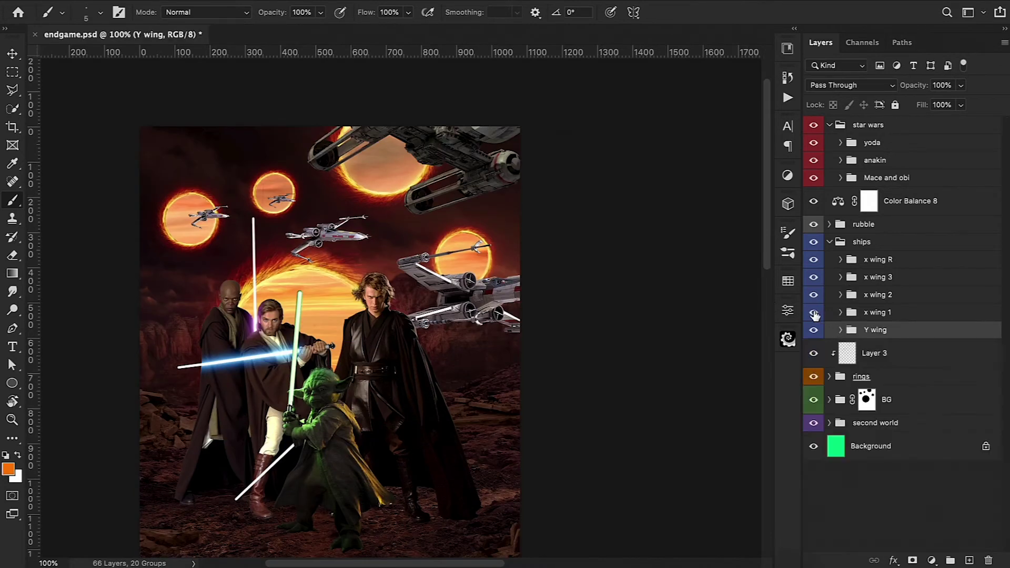
Give the x wing a clipped Brightness/Contrast with brightness -118 and contrast -17
click(840, 312)
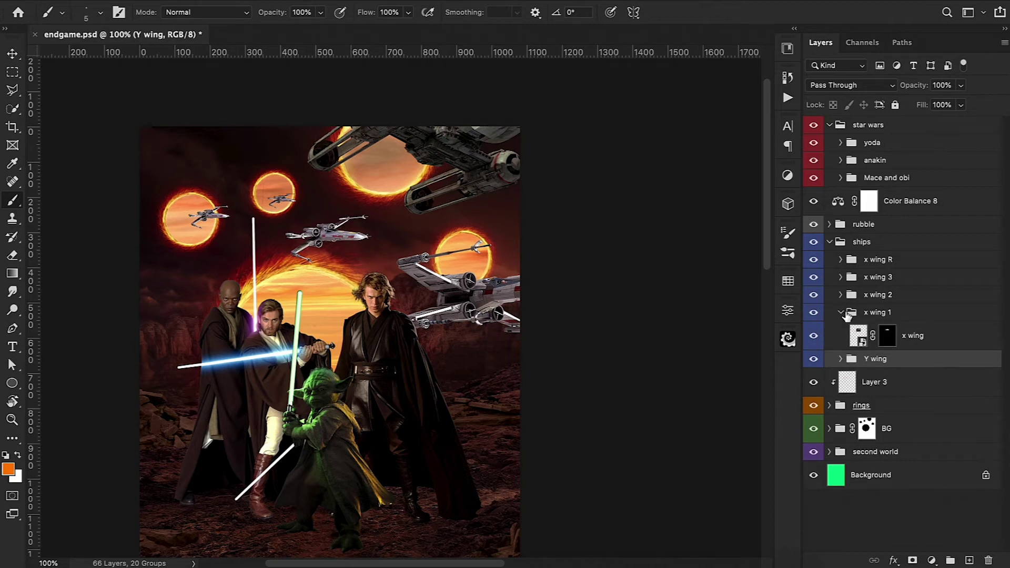
click(914, 337)
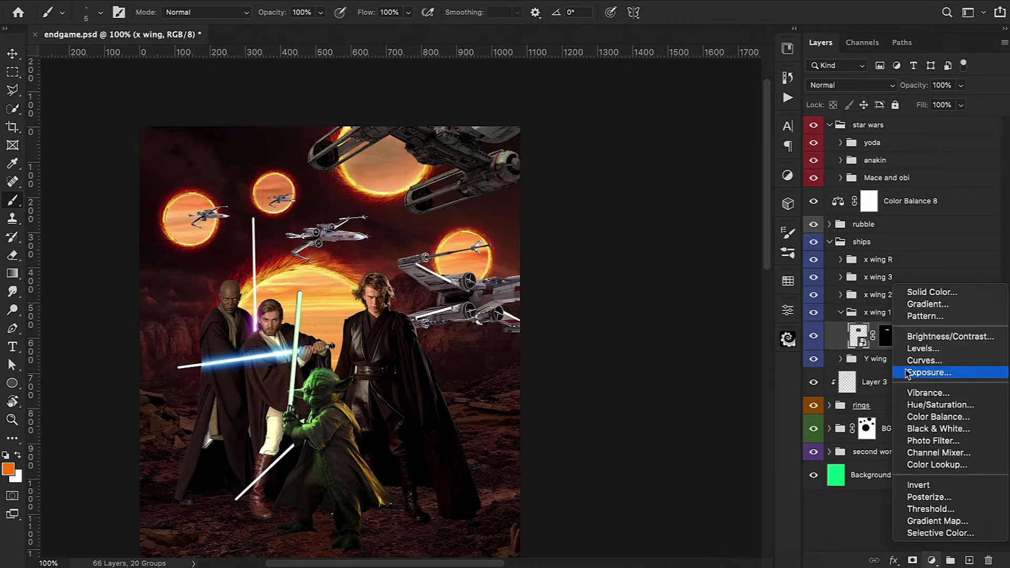
click(941, 336)
alt+click(854, 351)
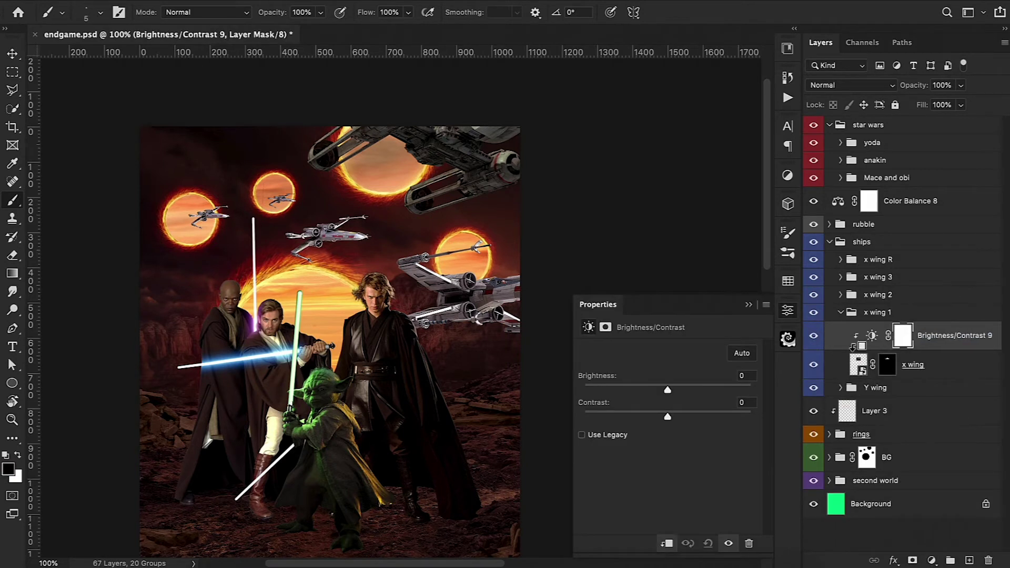
drag(667, 390, 601, 390)
mouse_move(667, 416)
mouse_down()
mouse_move(719, 418)
mouse_move(631, 415)
mouse_move(641, 409)
mouse_up()
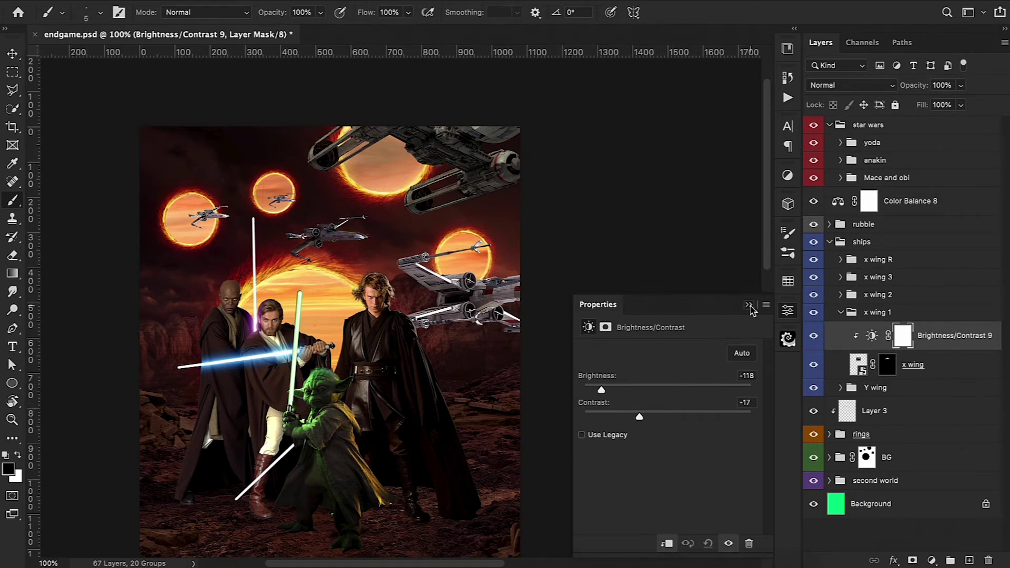
click(748, 305)
Add a Levels adjustment to the x wing with black input 21 and slightly brighter midtones
click(931, 561)
click(920, 349)
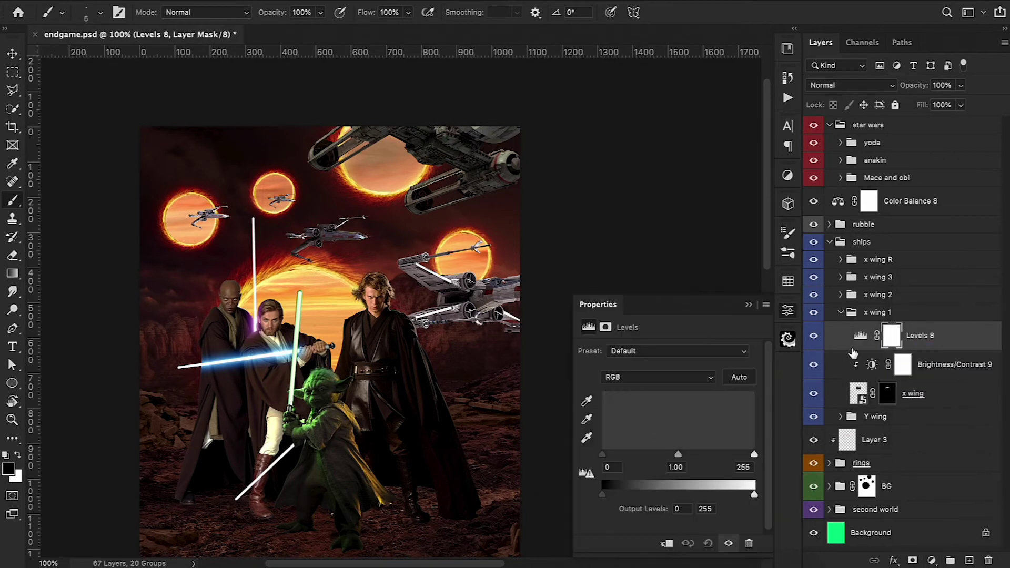
drag(754, 455, 742, 455)
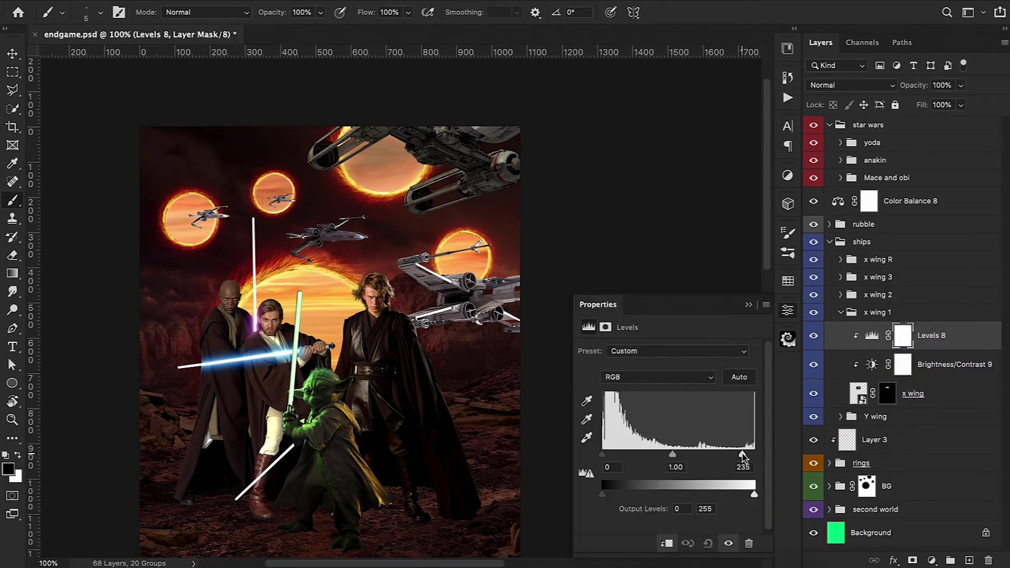
drag(602, 454, 615, 454)
drag(742, 456, 753, 456)
drag(683, 454, 675, 456)
click(748, 305)
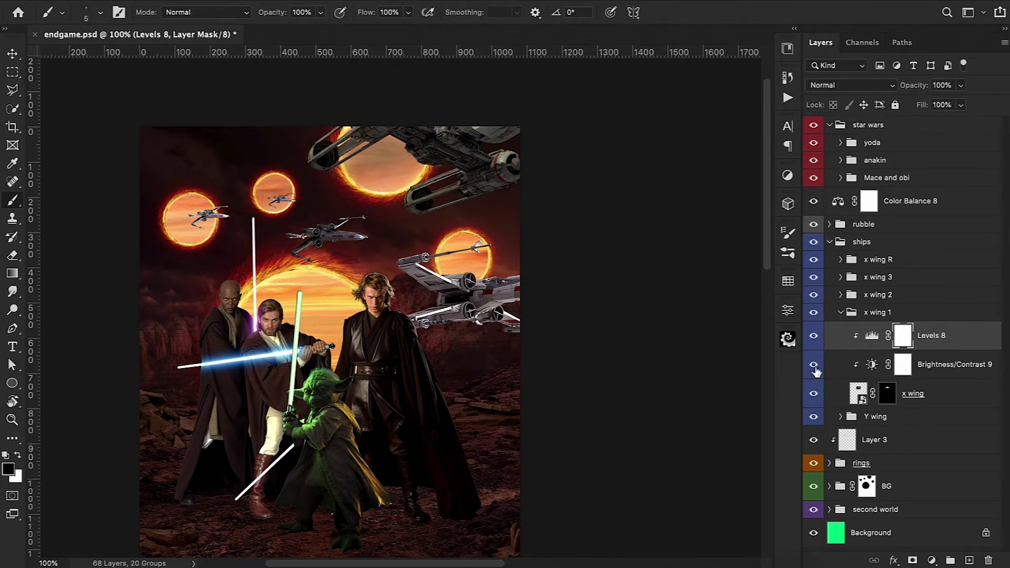
Readjust the x wing's brightness and add an Exposure adjustment at -1.29
double_click(871, 363)
drag(601, 392, 618, 392)
click(749, 304)
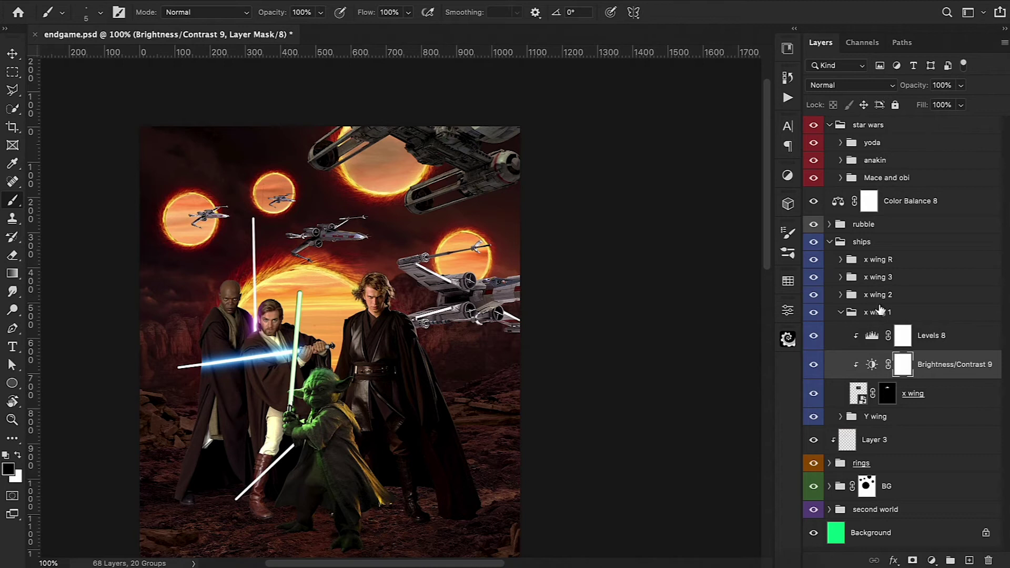
click(934, 339)
click(931, 560)
click(926, 377)
drag(667, 385, 652, 386)
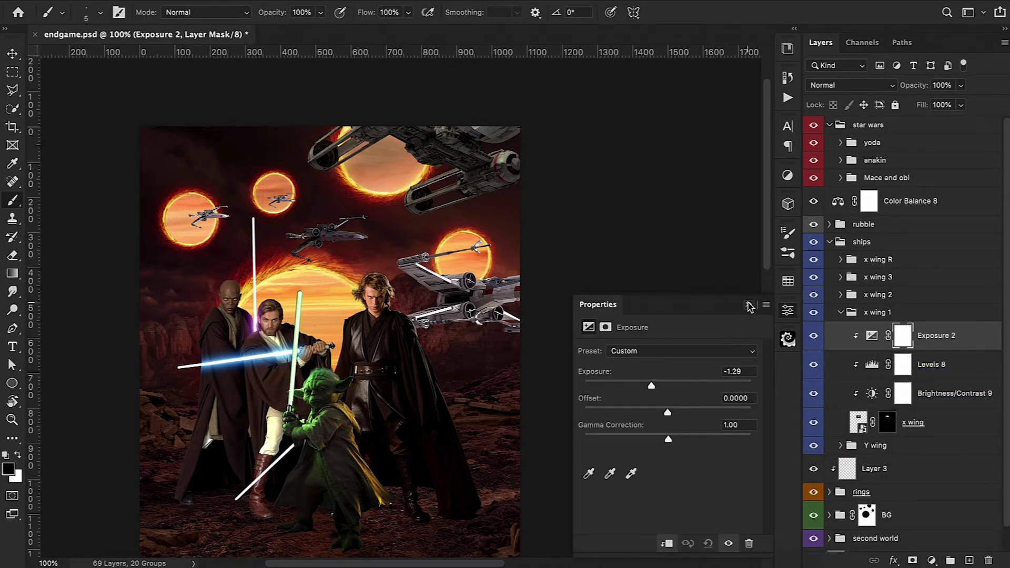
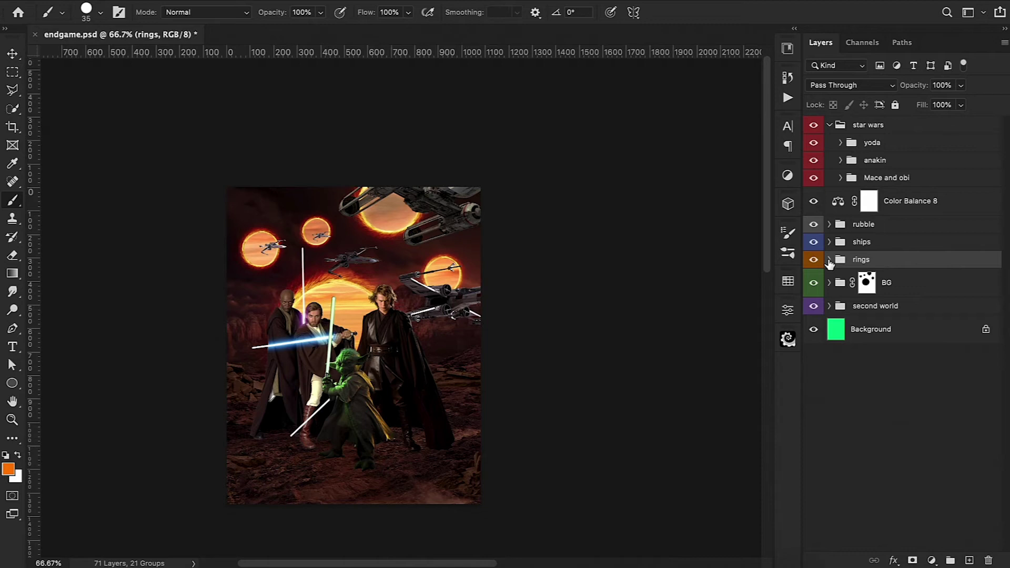
Add a new layer above glow in the rings group and pick a pale yellow
click(830, 259)
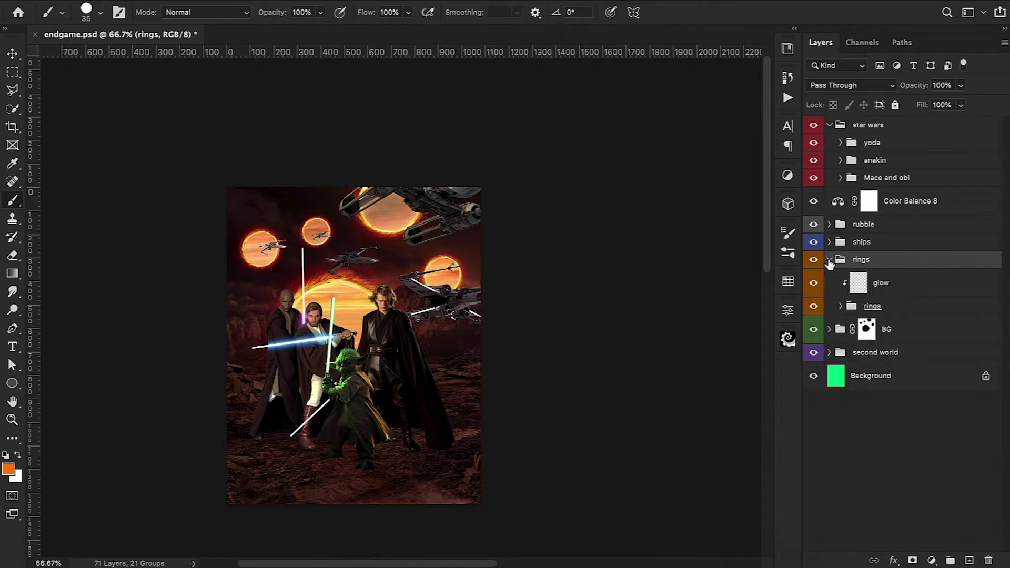
click(881, 287)
click(968, 560)
click(8, 469)
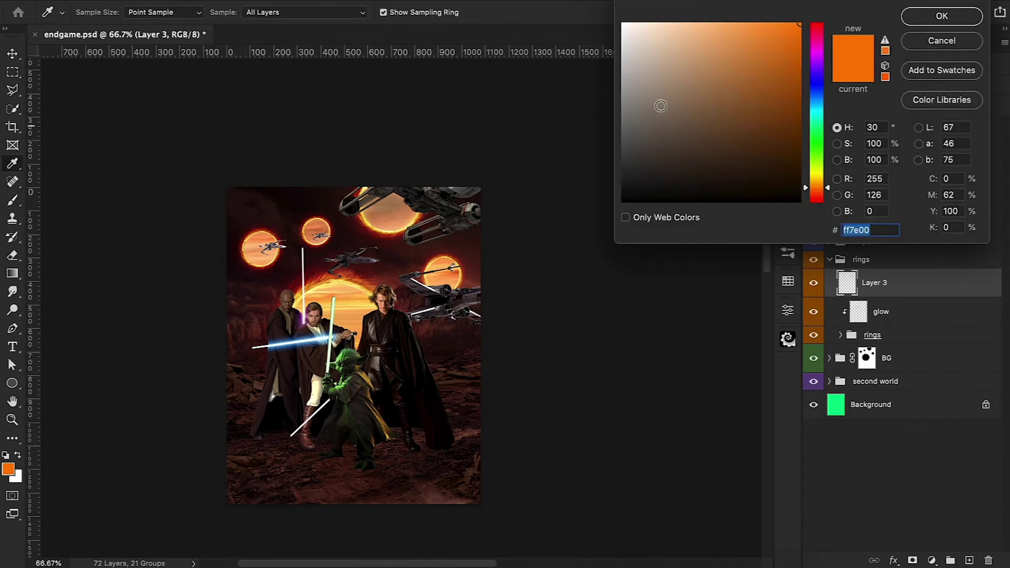
click(816, 178)
click(679, 23)
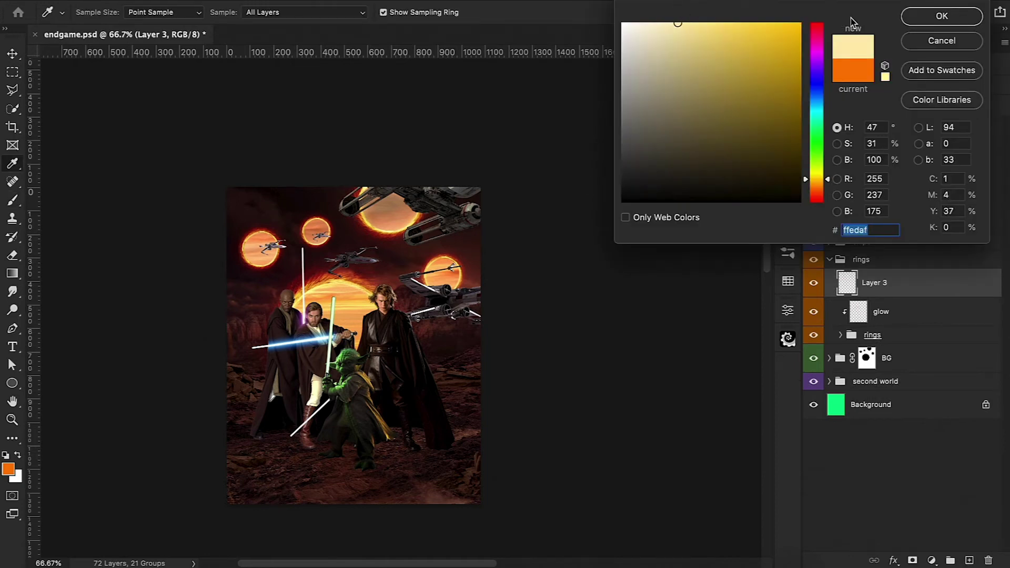
click(942, 15)
Paint a soft pale-yellow glow with a 175 px, 20% brush and name the layer 'glow 1'
key(b)
click(100, 12)
key(Return)
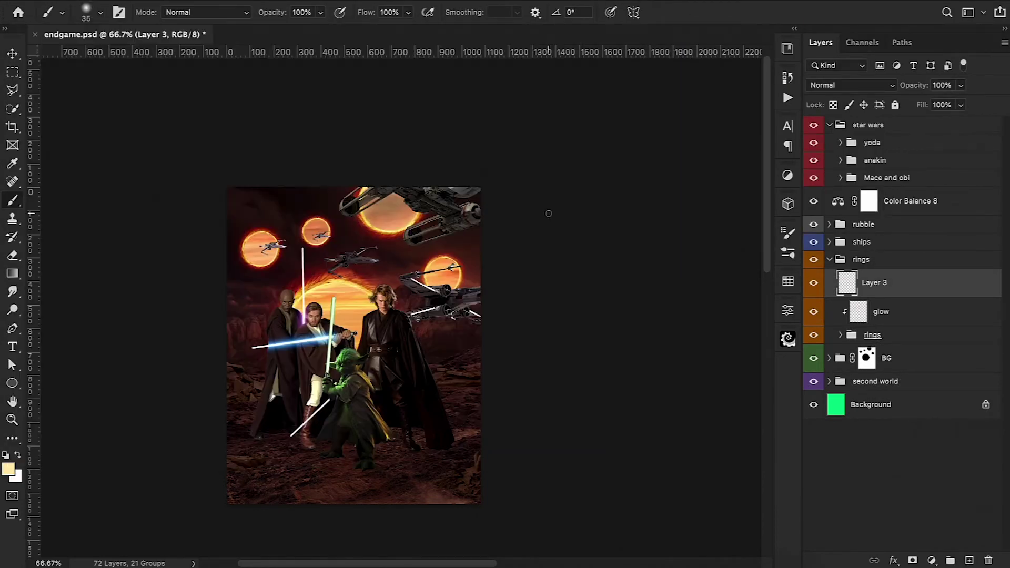
key(bracketright)
key(bracketright)
key(bracketright)
key(2)
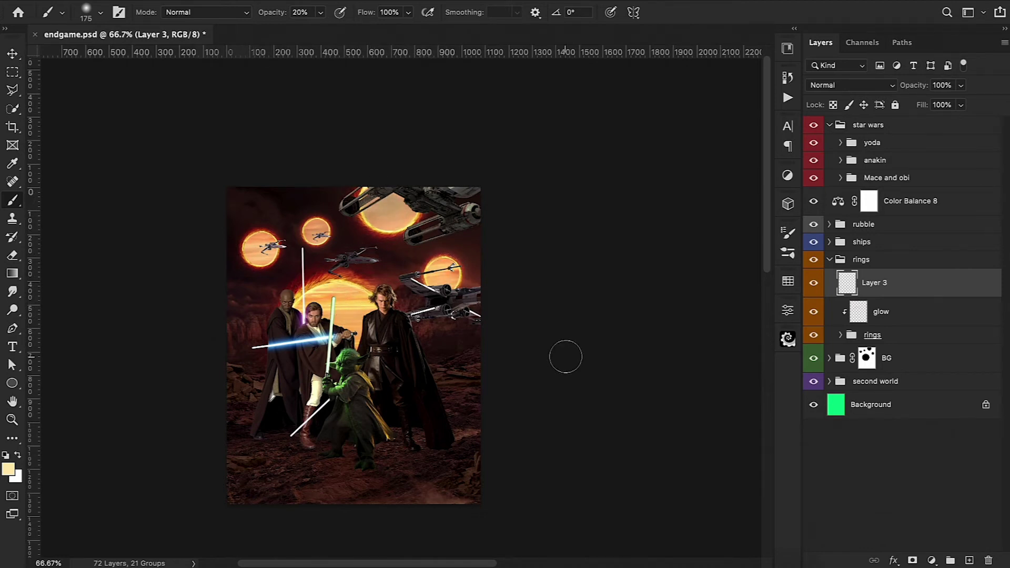
click(814, 284)
click(814, 284)
click(813, 284)
double_click(873, 283)
text(glo)
key(Return)
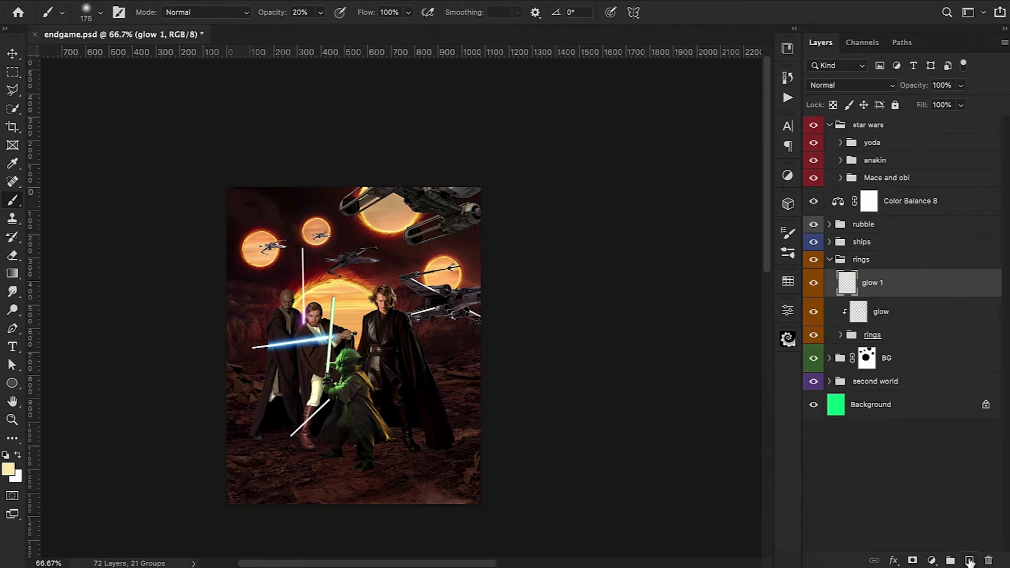
Add Layer 3 below glow 1 and pick a saturated yellow for it
click(970, 560)
click(7, 470)
click(770, 23)
click(941, 17)
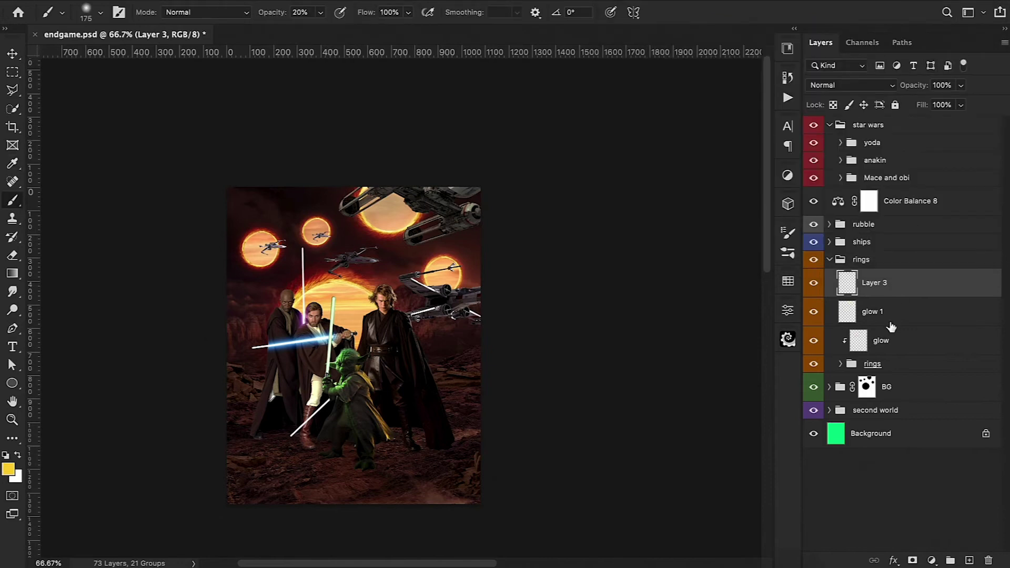
drag(889, 312, 886, 275)
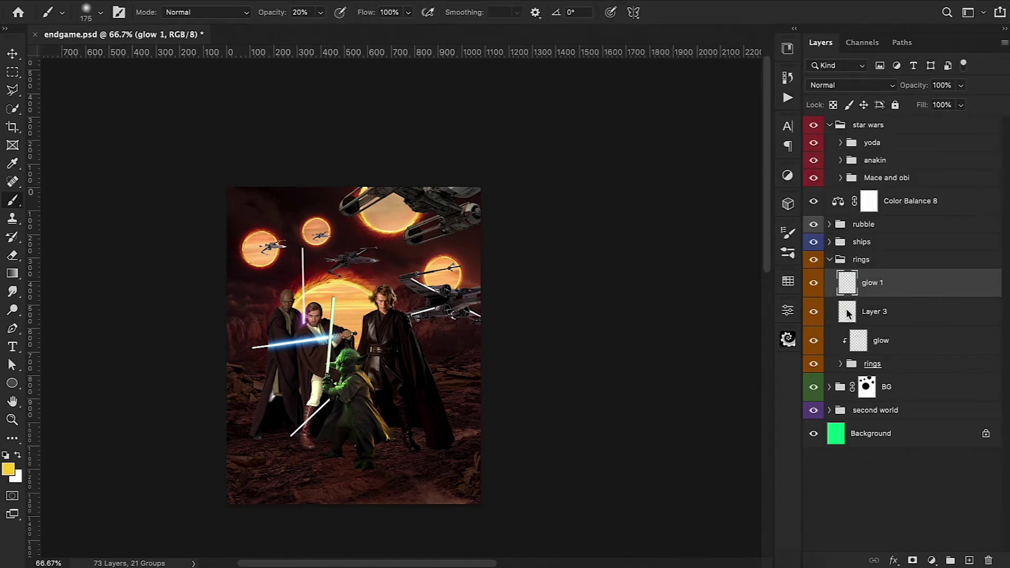
click(851, 310)
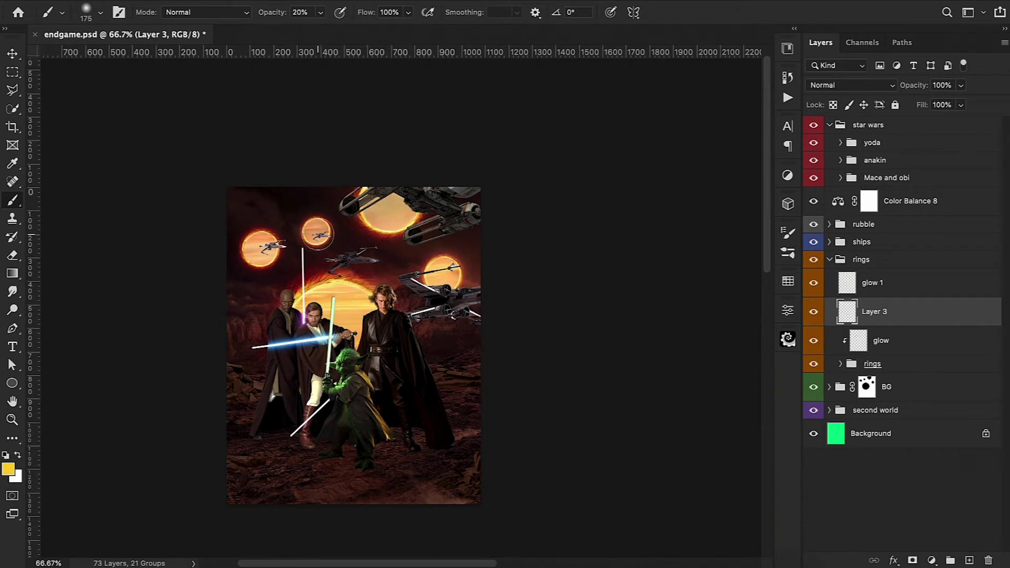
Paint a 260 px yellow glow on the left planet and set Layer 3 to 70% opacity
drag(260, 248, 270, 248)
click(260, 248)
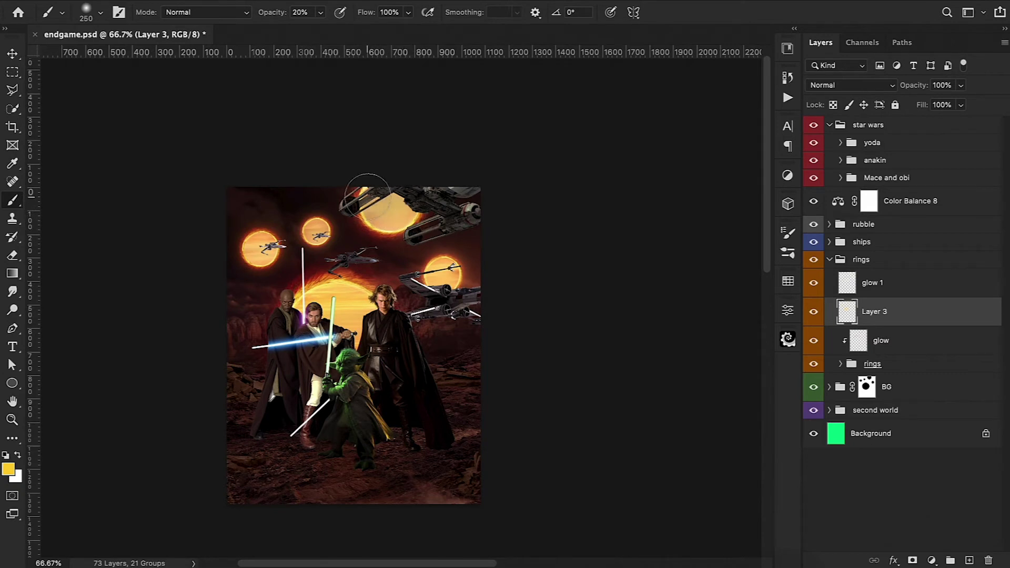
click(814, 313)
drag(919, 87, 897, 94)
click(813, 312)
click(814, 282)
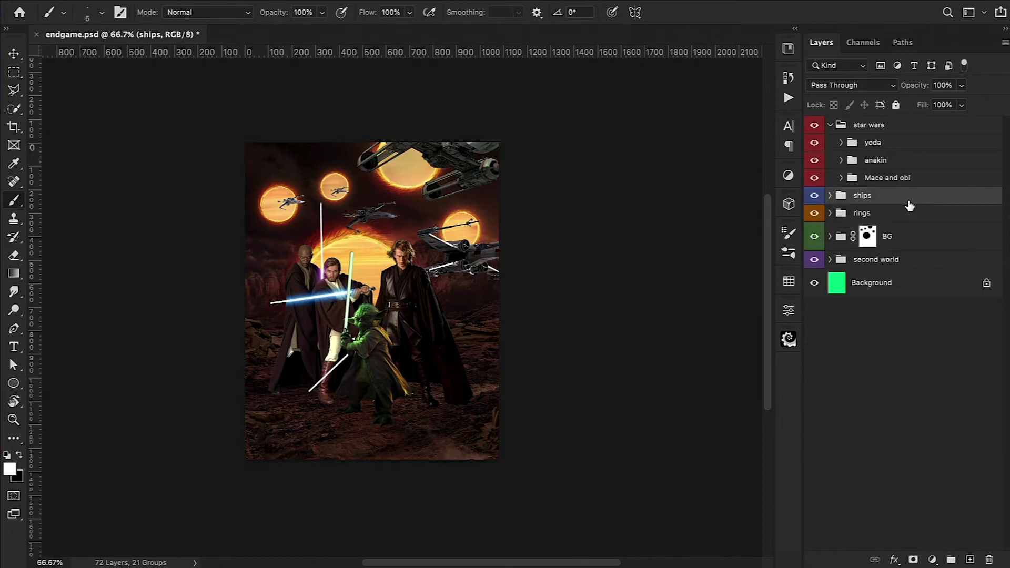
Clip a Hue/Saturation adjustment to BG with Saturation lowered to -33
click(867, 236)
click(933, 560)
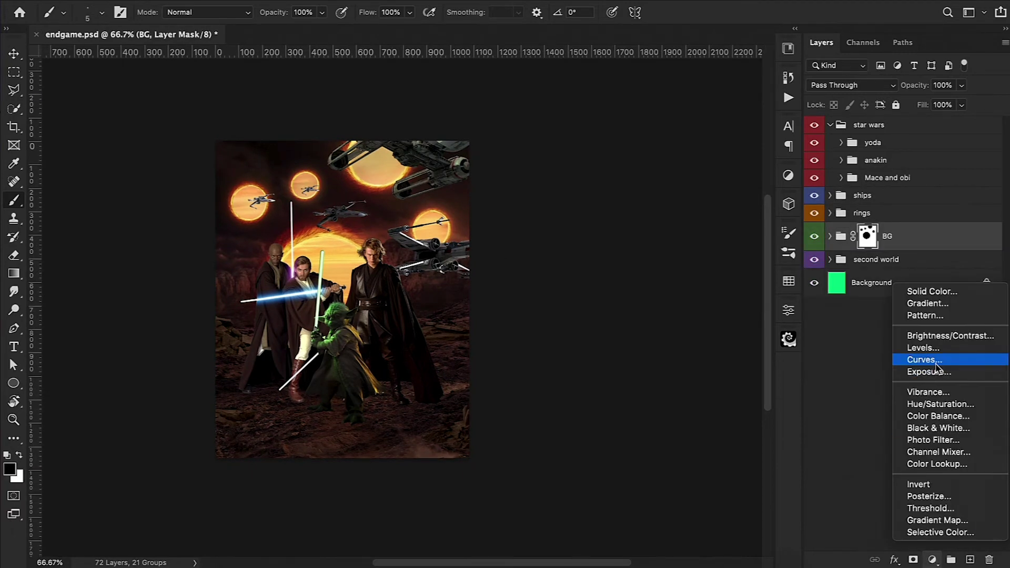
click(918, 407)
alt+click(840, 250)
drag(668, 432, 641, 433)
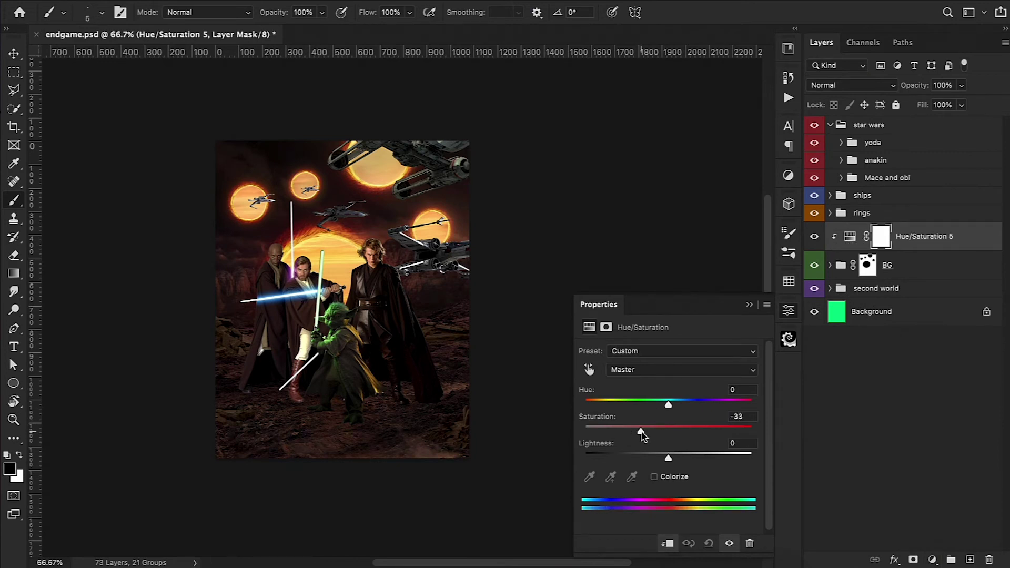
click(749, 305)
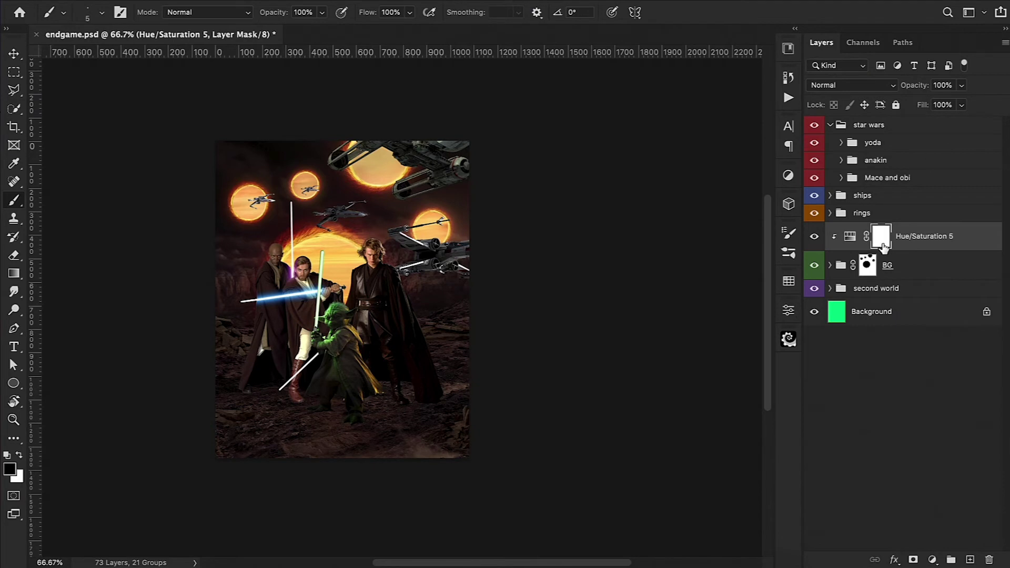
Mask the desaturation away from the top using a 500 px soft round brush
key(bracketright)
key(bracketright)
key(bracketright)
key(bracketright)
key(bracketright)
key(bracketright)
key(bracketright)
key(bracketright)
key(bracketright)
key(bracketright)
key(bracketright)
key(bracketright)
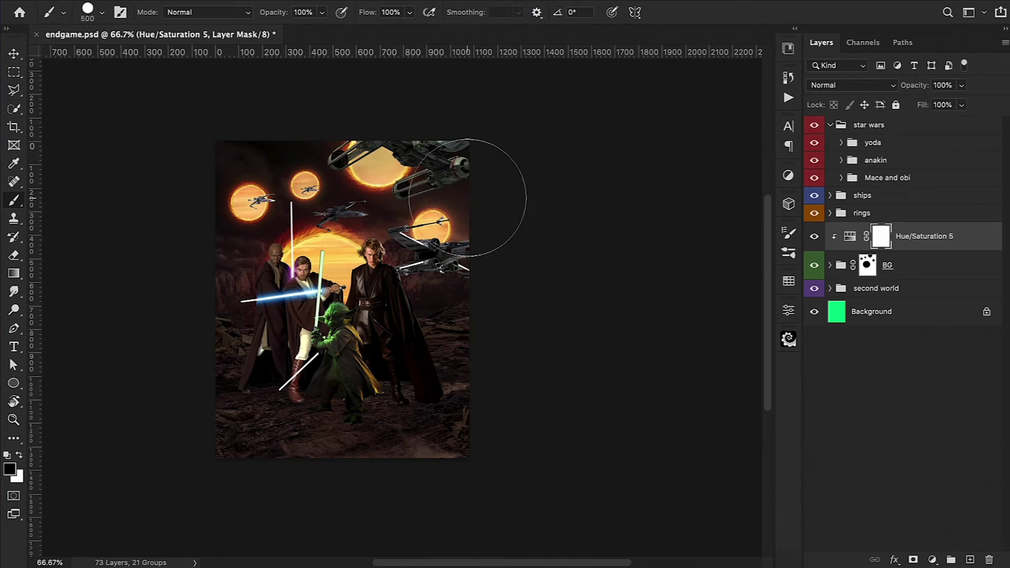
click(101, 12)
double_click(135, 194)
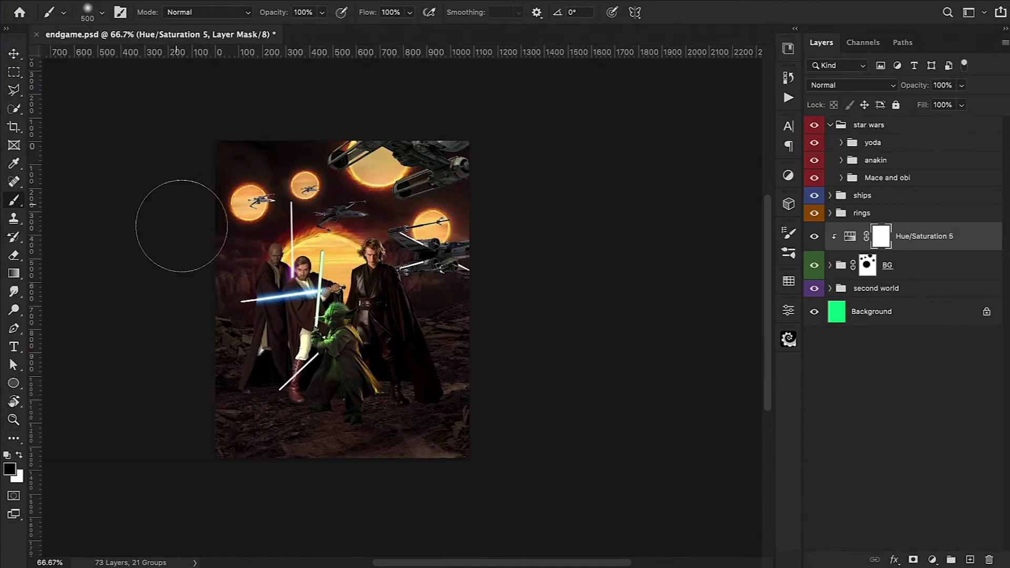
drag(355, 263, 434, 243)
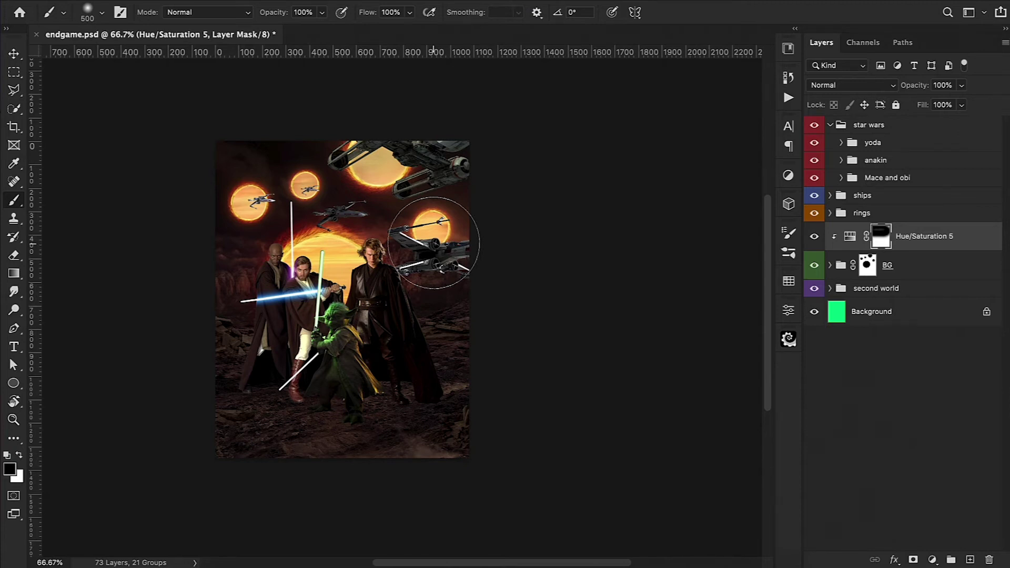
key(ctrl+z)
key(x)
scroll(434, 243, right, 3)
click(841, 178)
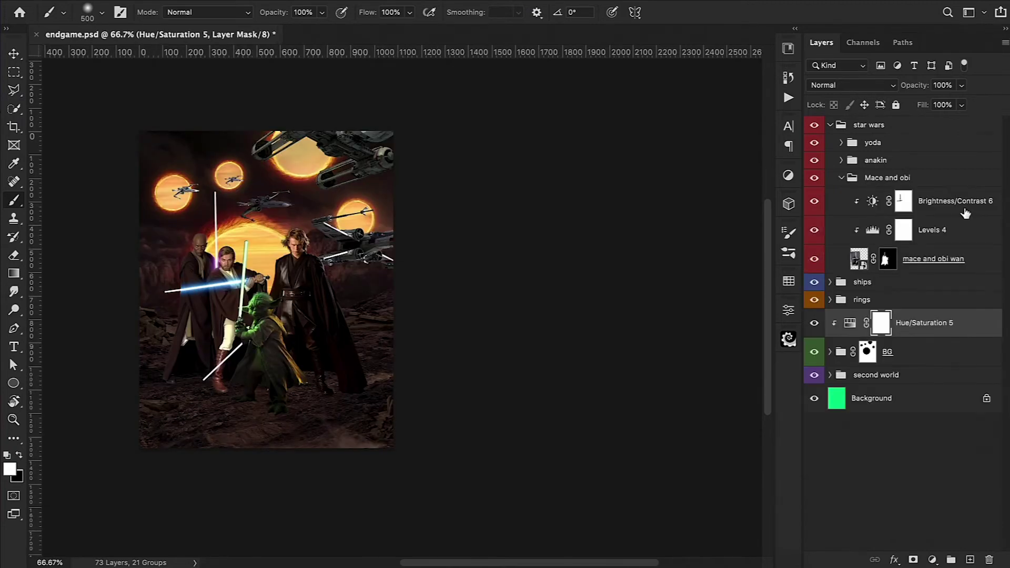
Clip a Levels adjustment over Mace and Obi-Wan with midtones 0.93 and output white 223
click(965, 213)
click(932, 559)
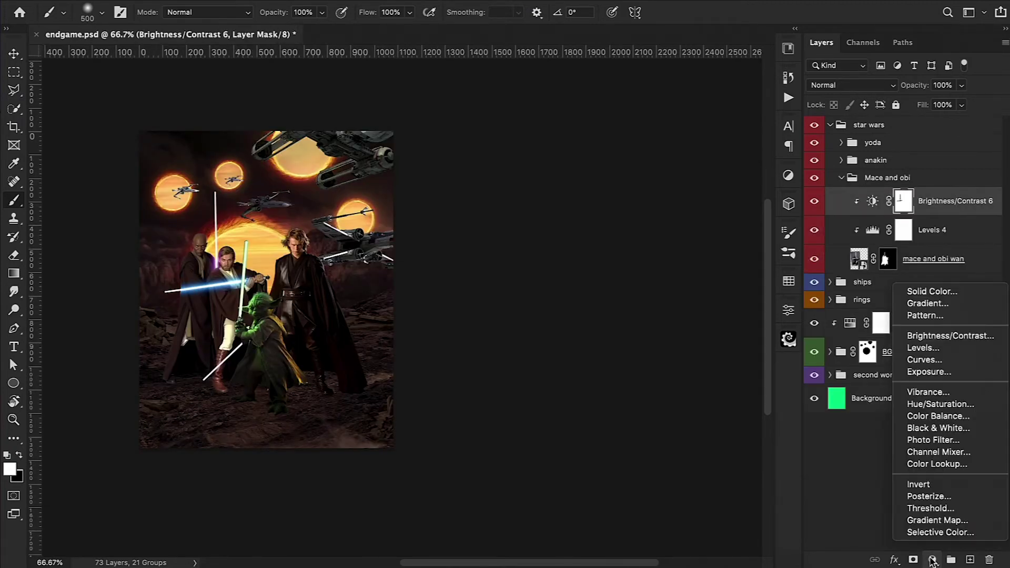
click(923, 347)
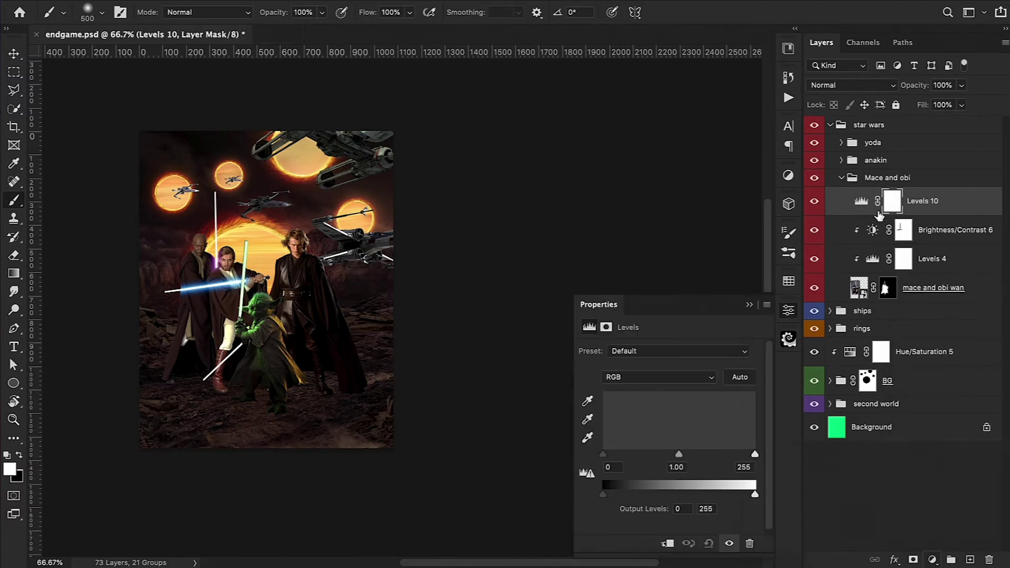
alt+click(858, 216)
drag(603, 455, 602, 453)
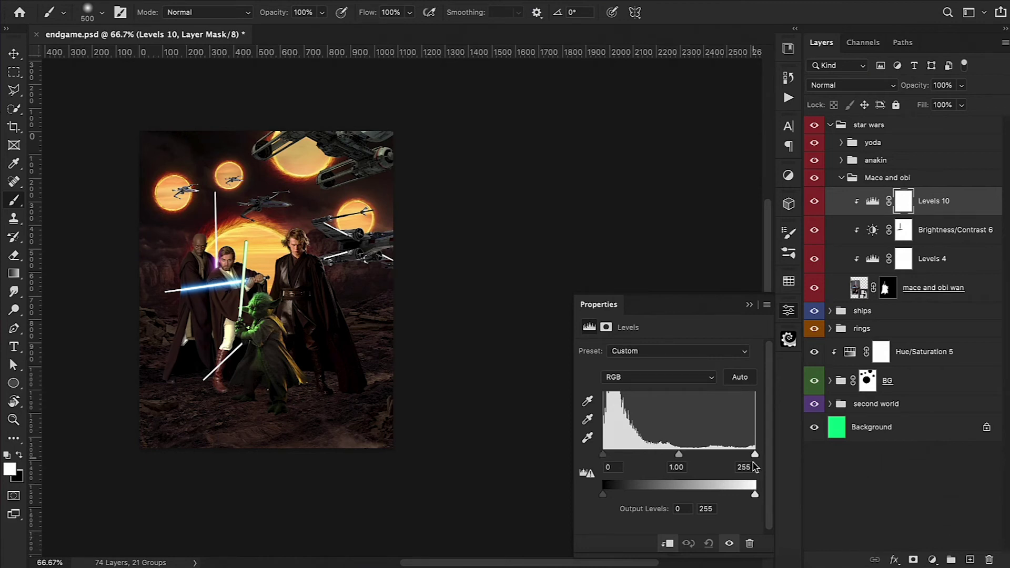
drag(679, 454, 683, 454)
mouse_move(755, 495)
mouse_down()
mouse_move(728, 496)
mouse_move(736, 496)
mouse_up()
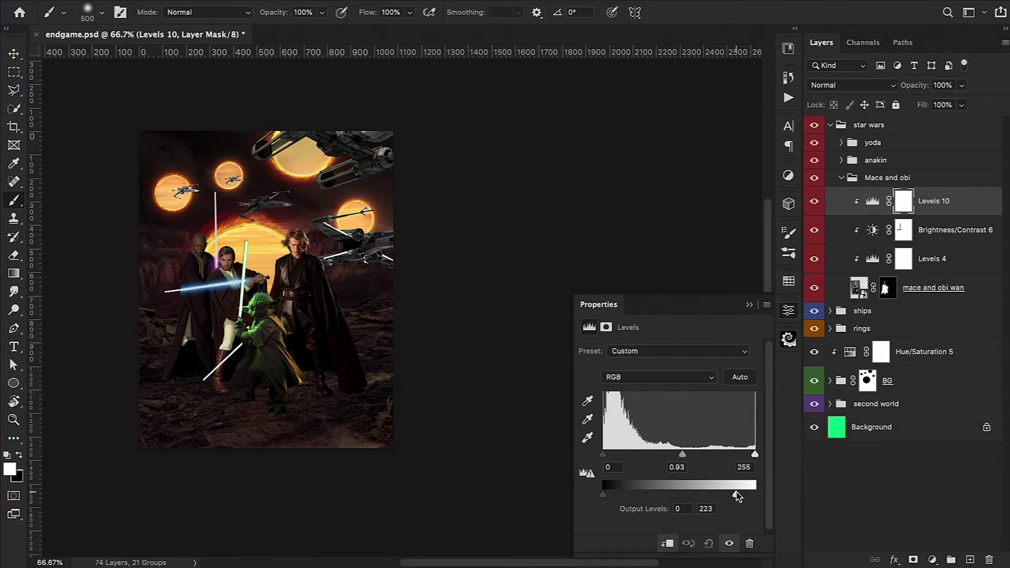
click(749, 305)
key(ctrl+shift+alt+n)
click(9, 470)
Paint an orange-yellow glow on the left planet with brushes from 200 to 500 px
click(817, 180)
click(697, 24)
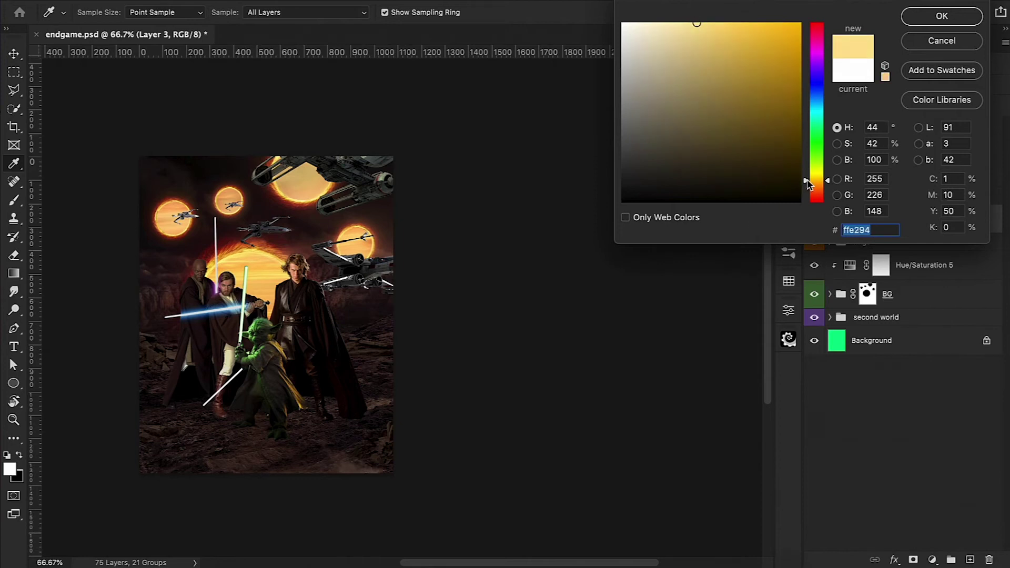
click(731, 24)
click(807, 182)
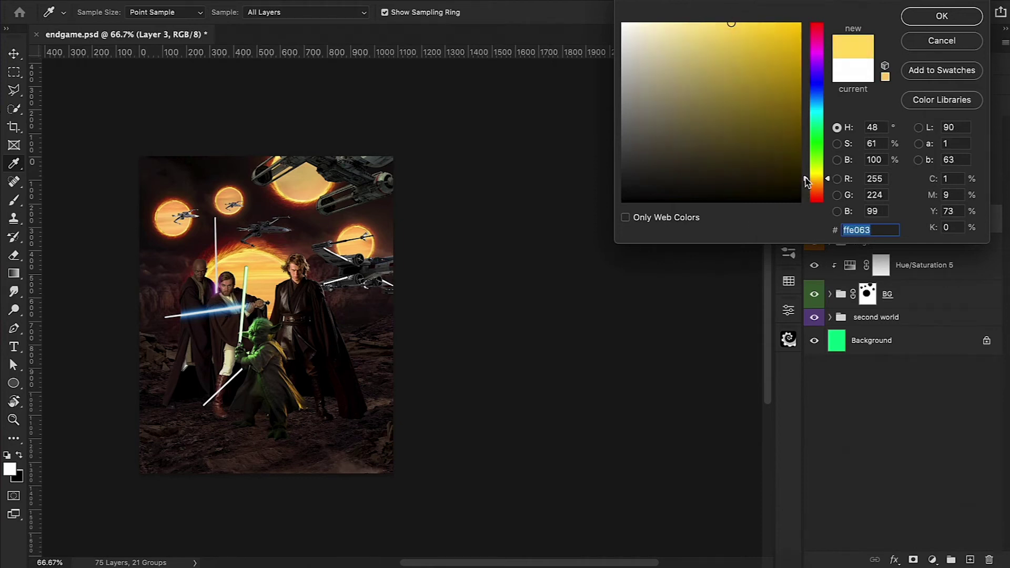
click(813, 185)
click(941, 15)
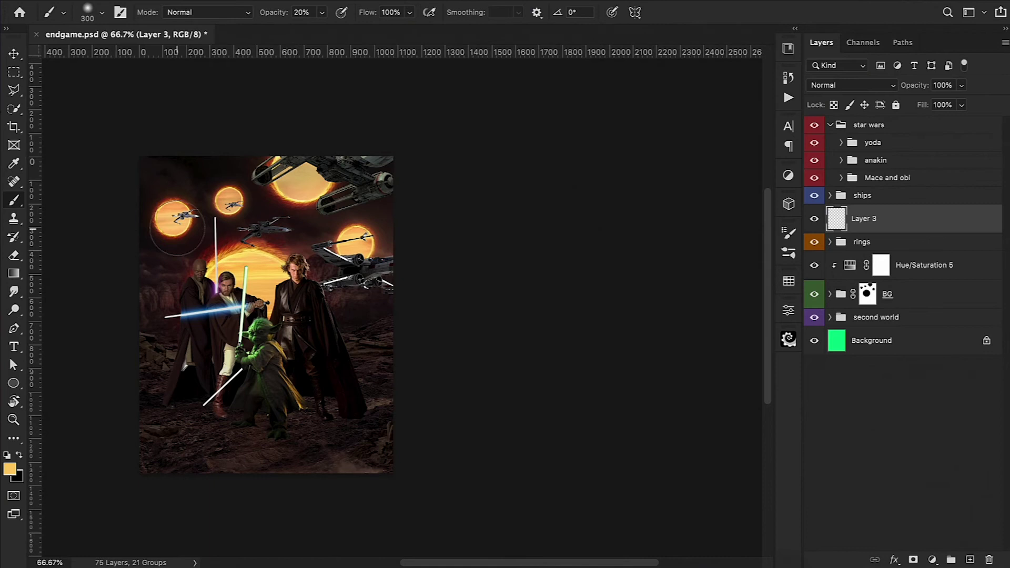
click(179, 225)
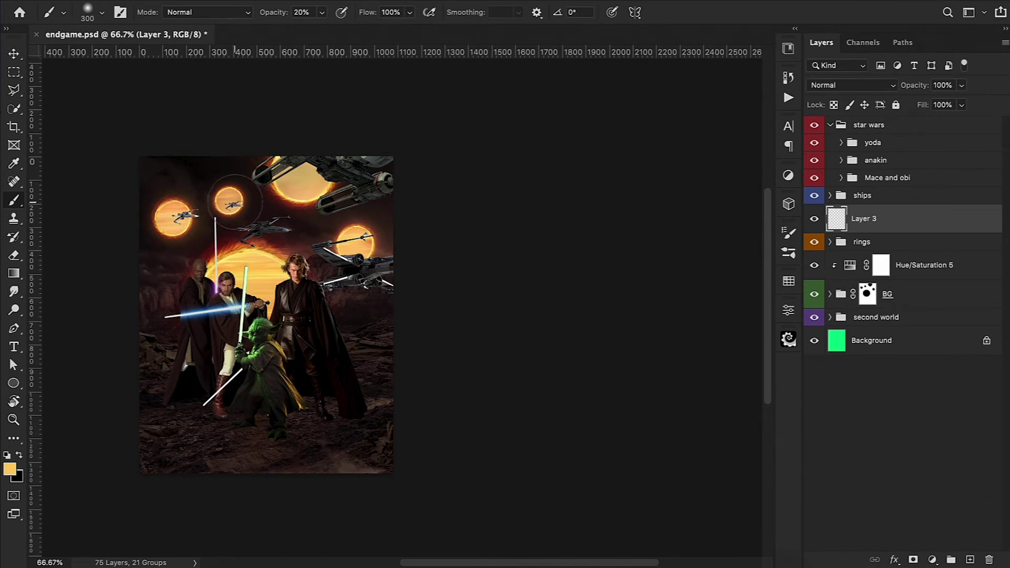
key(bracketleft)
key(bracketleft)
key(bracketright)
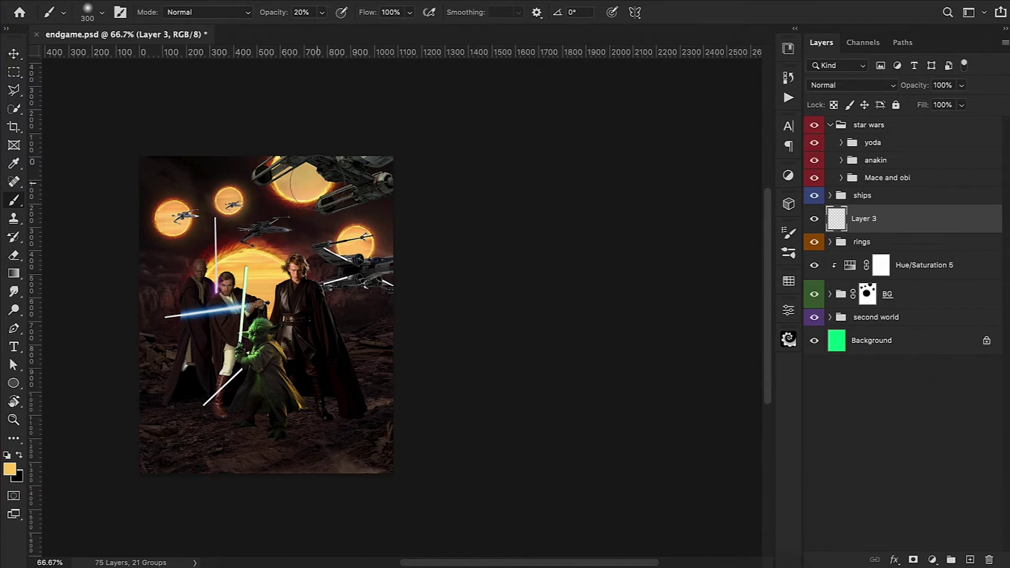
key(bracketright)
key(bracketright)
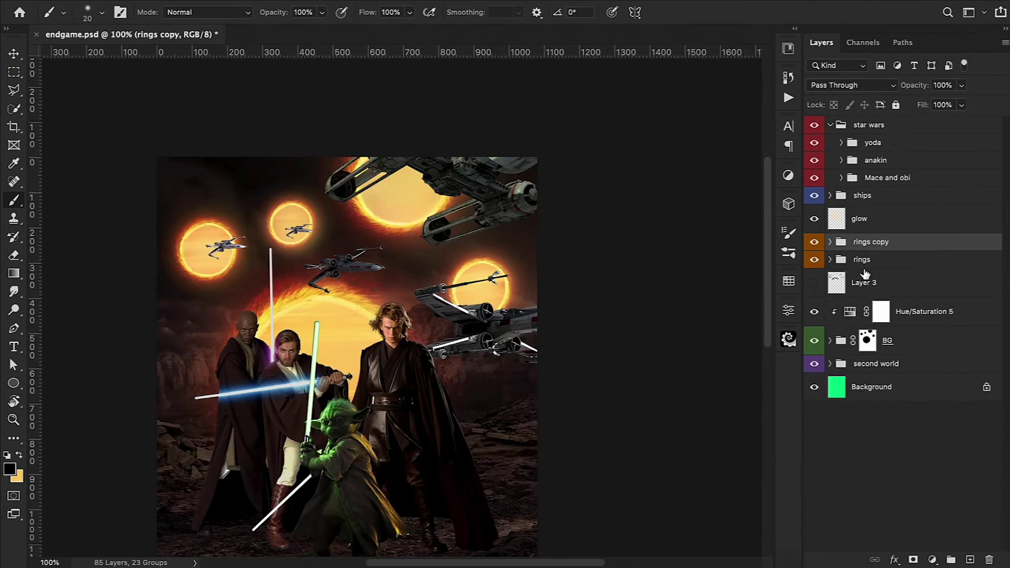
Toggle the rings copy group and glow layer off and on to compare the poster
click(813, 243)
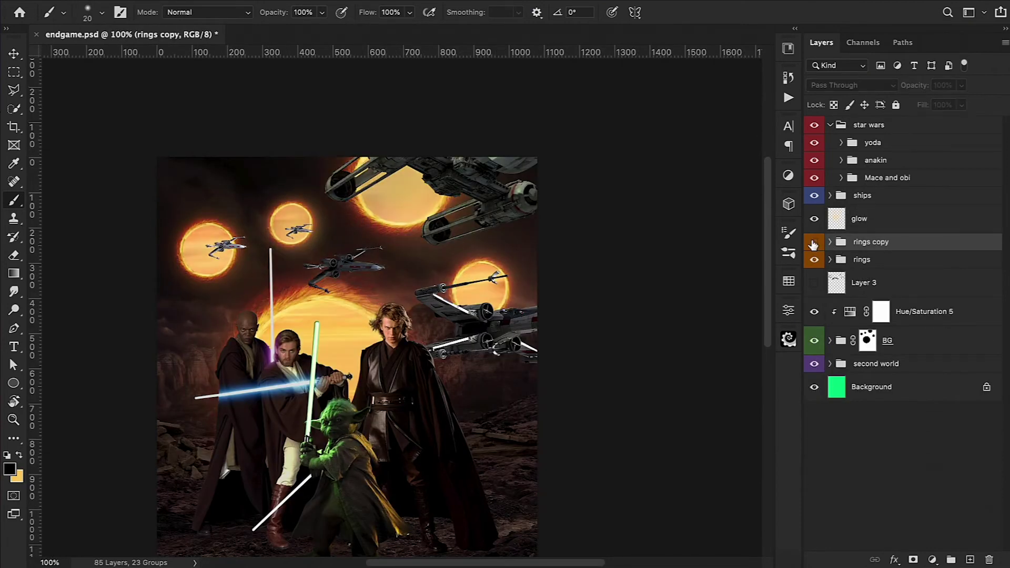
key(ctrl+minus)
click(813, 243)
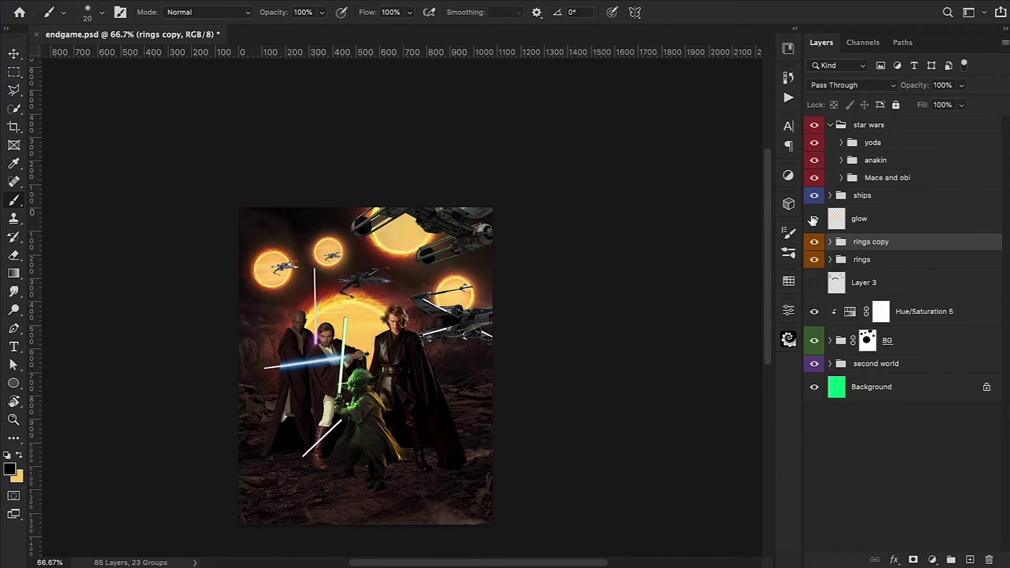
click(813, 219)
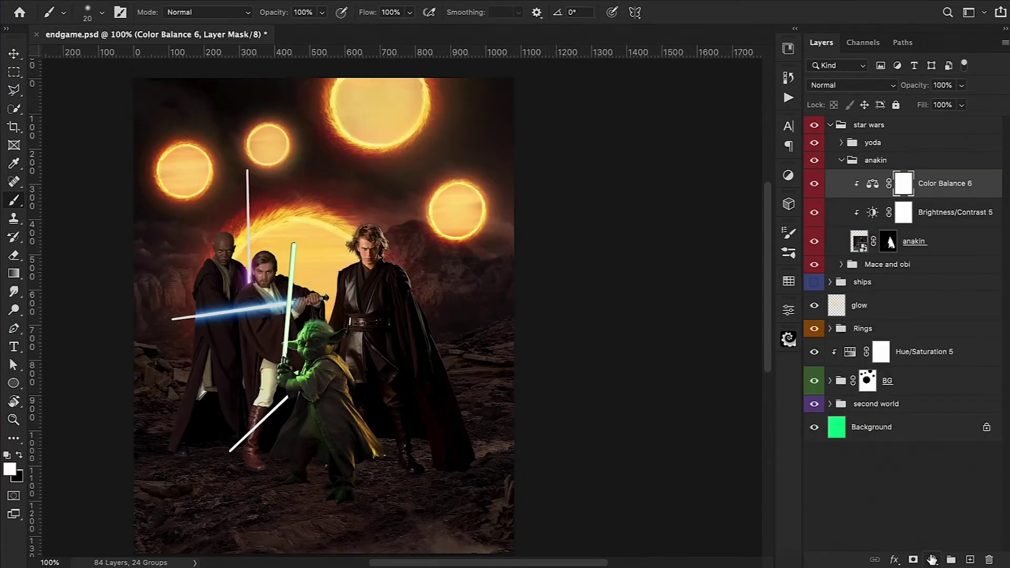
click(932, 560)
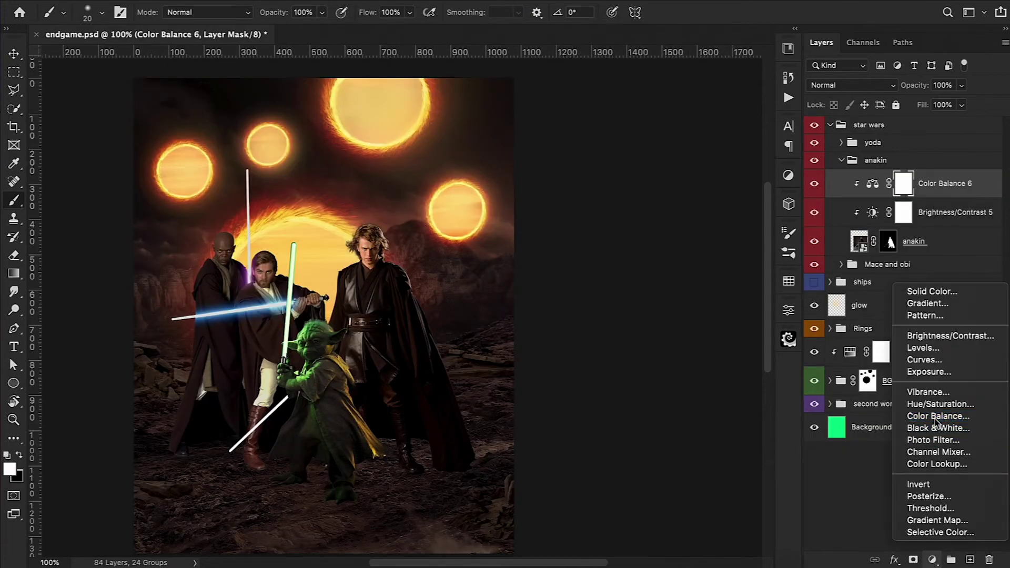
Clip a Color Balance to Anakin: midtones red +10, blue -13; highlights red +8, blue -20
click(936, 416)
alt+click(858, 208)
drag(650, 432, 642, 433)
drag(650, 382, 658, 385)
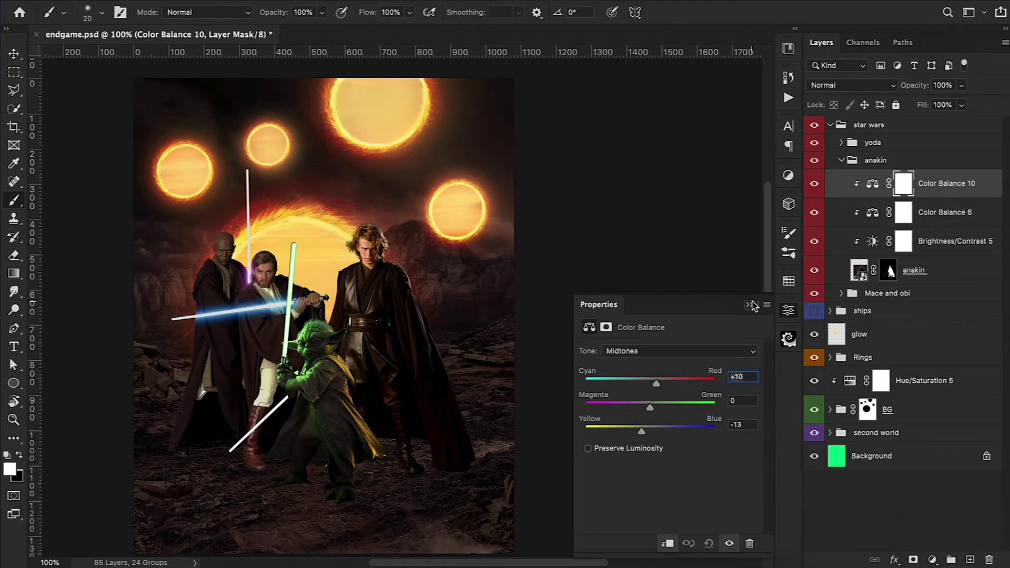
click(705, 351)
click(694, 372)
key(ctrl+minus)
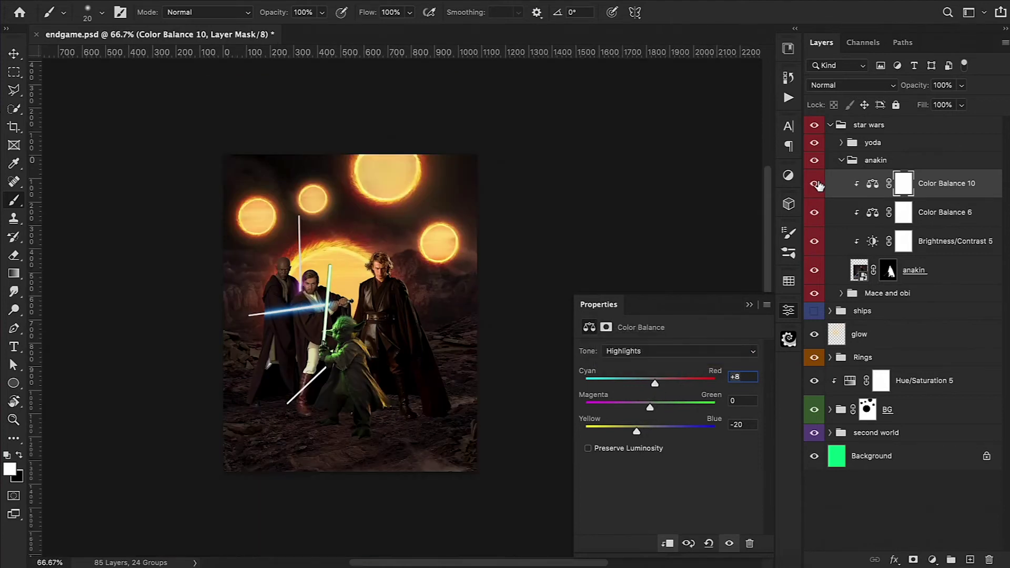
key(ctrl+plus)
key(ctrl+plus)
key(bracketright)
Invert the Hue/Saturation 6 mask to black and paint it back with a 30% brush
key(x)
click(814, 183)
key(ctrl+i)
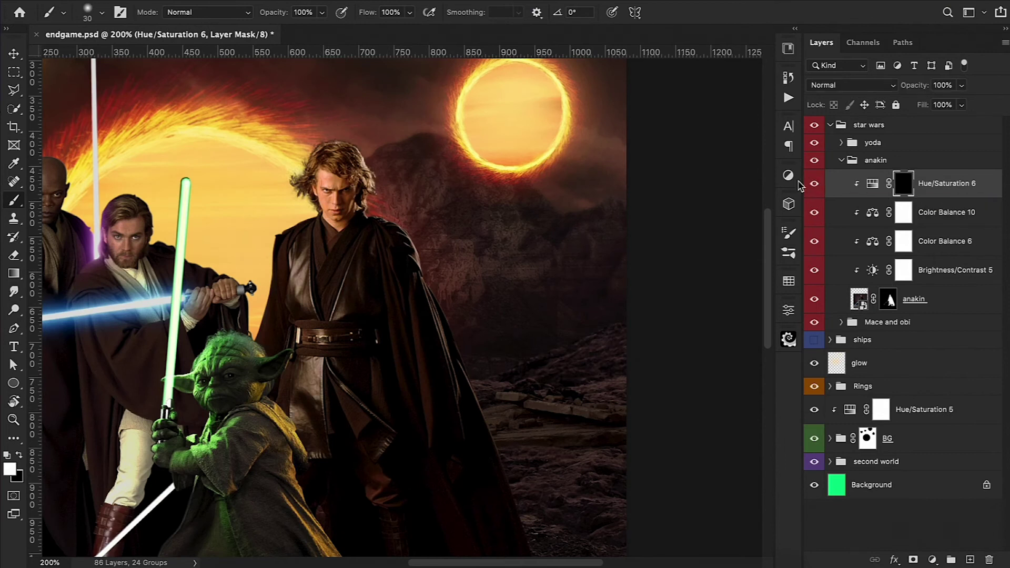
key(3)
key(ctrl+minus)
key(ctrl+minus)
key(ctrl+plus)
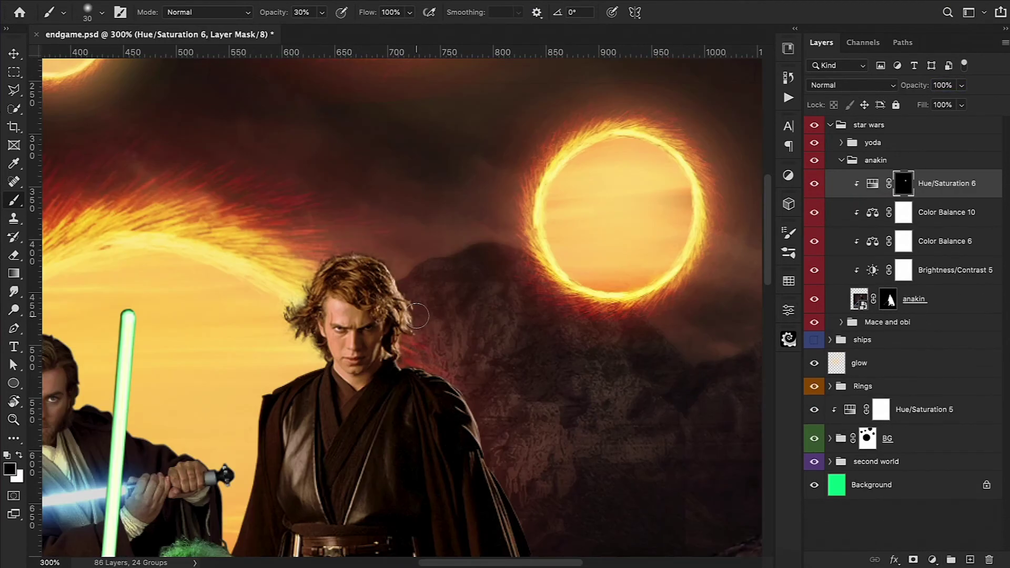
key(x)
key(bracketleft)
key(bracketleft)
key(ctrl+minus)
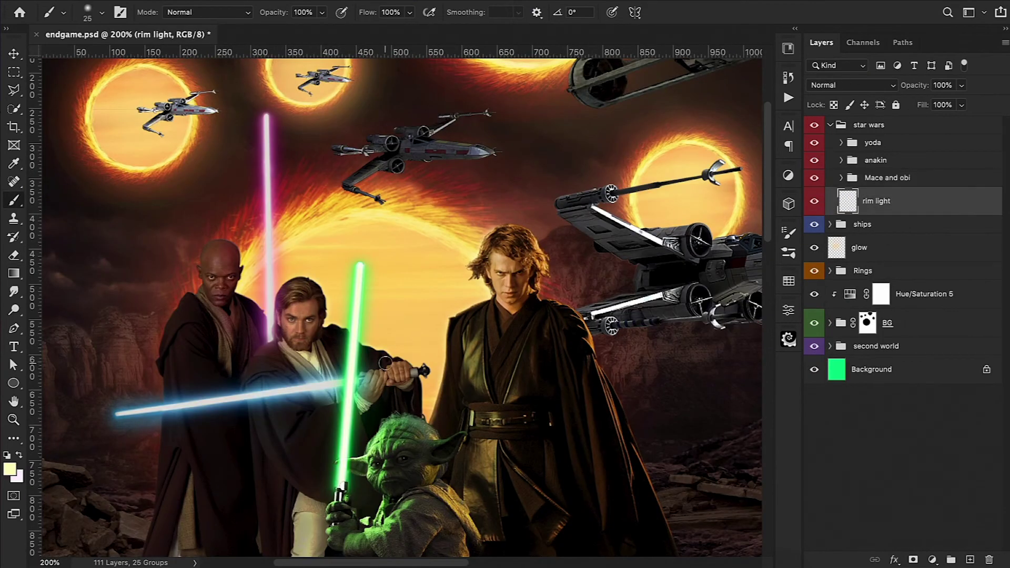
Refine the anakin group mask with the Eraser at 100% zoom and a 60 px brush
key(ctrl+1)
key(e)
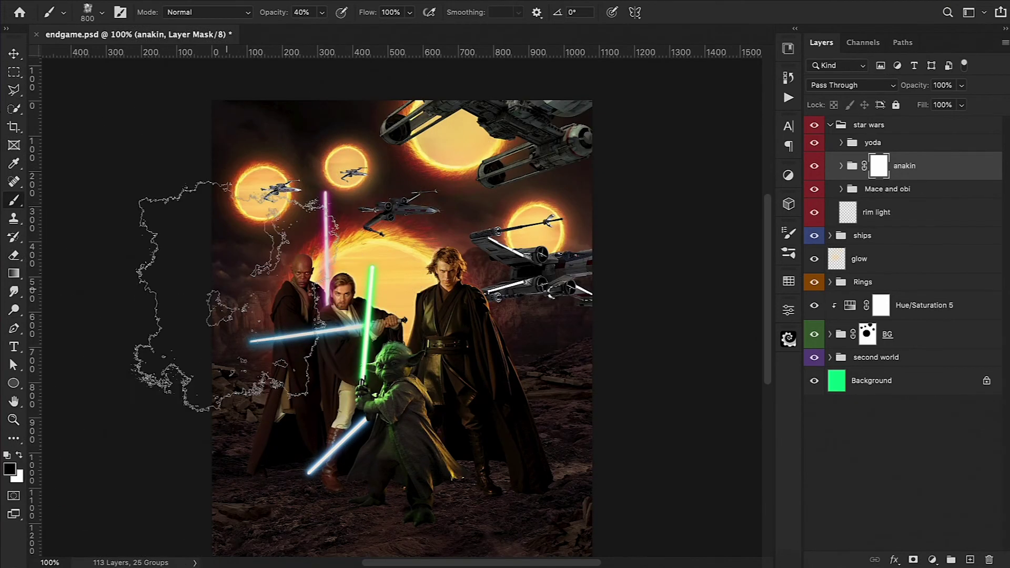
key(bracketleft)
key(bracketleft)
key(bracketleft)
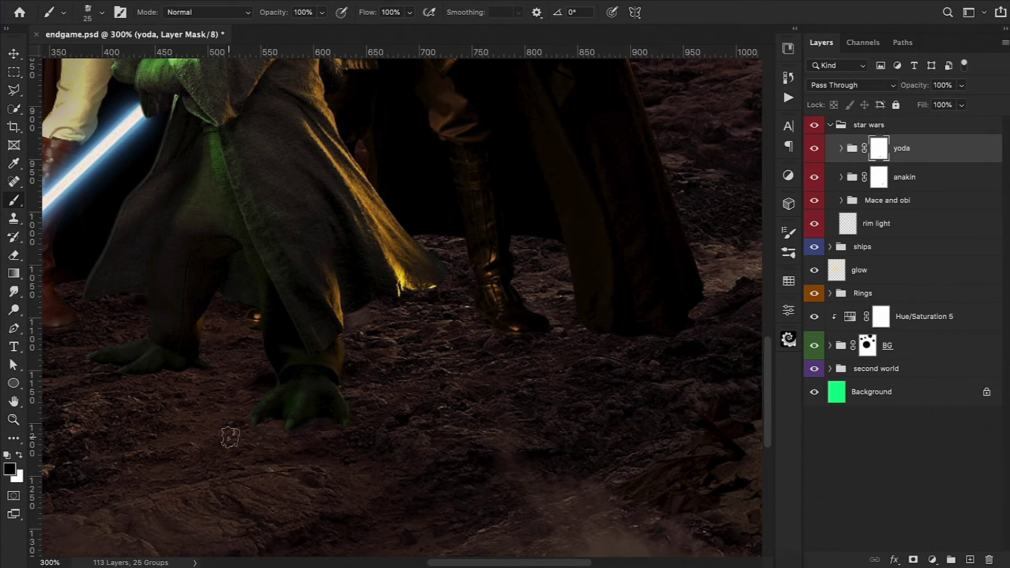
Paint the Jedi feet masks with 10–25 px brushes and mask the Mace and obi group
key(bracketleft)
key(bracketleft)
key(bracketleft)
scroll(256, 379, left, 4)
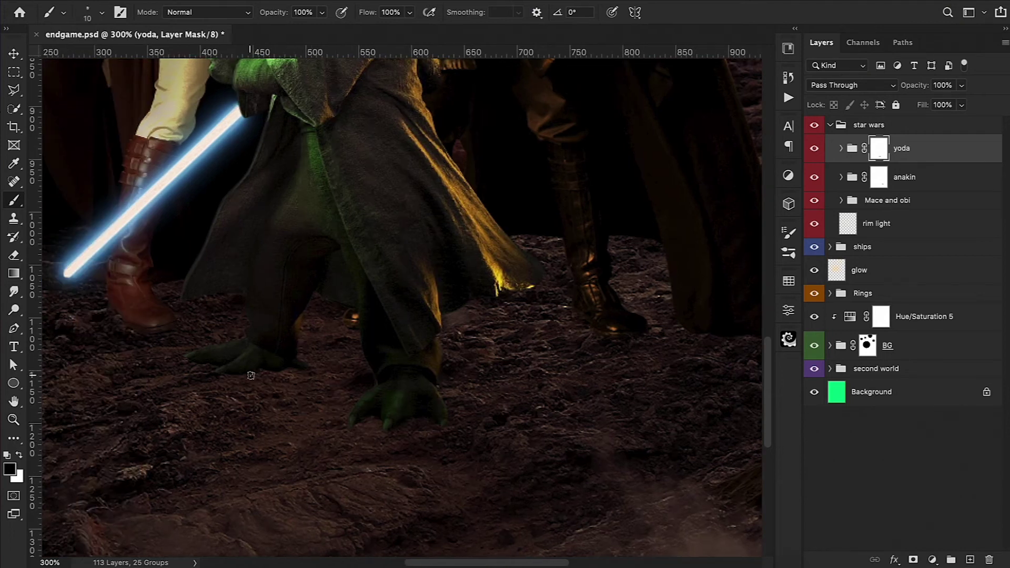
key(bracketright)
key(bracketright)
key(bracketright)
scroll(196, 456, left, 6)
scroll(195, 457, up, 1)
scroll(198, 456, up, 3)
scroll(198, 456, left, 1)
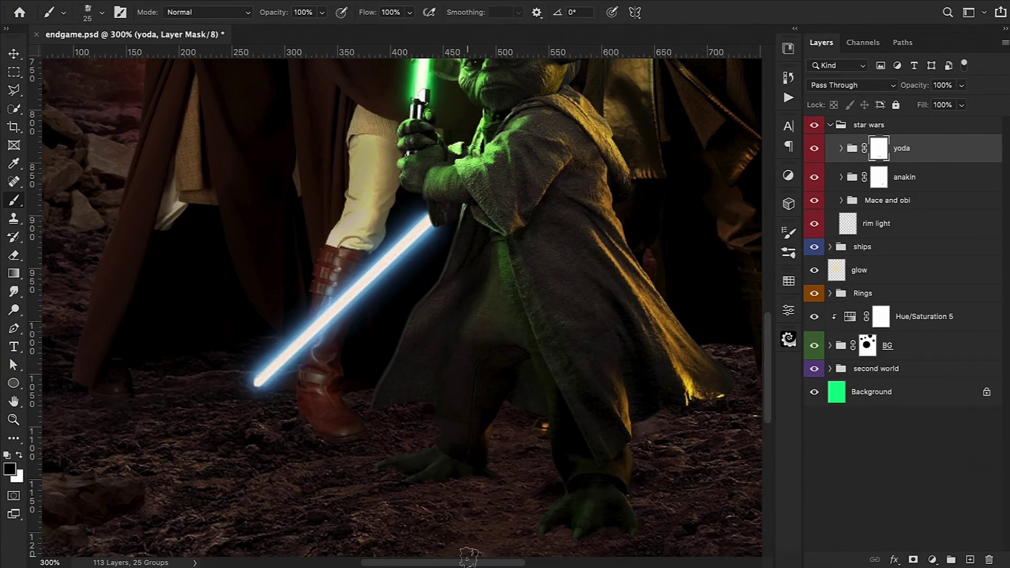
scroll(455, 520, left, 1)
scroll(455, 521, up, 1)
click(912, 200)
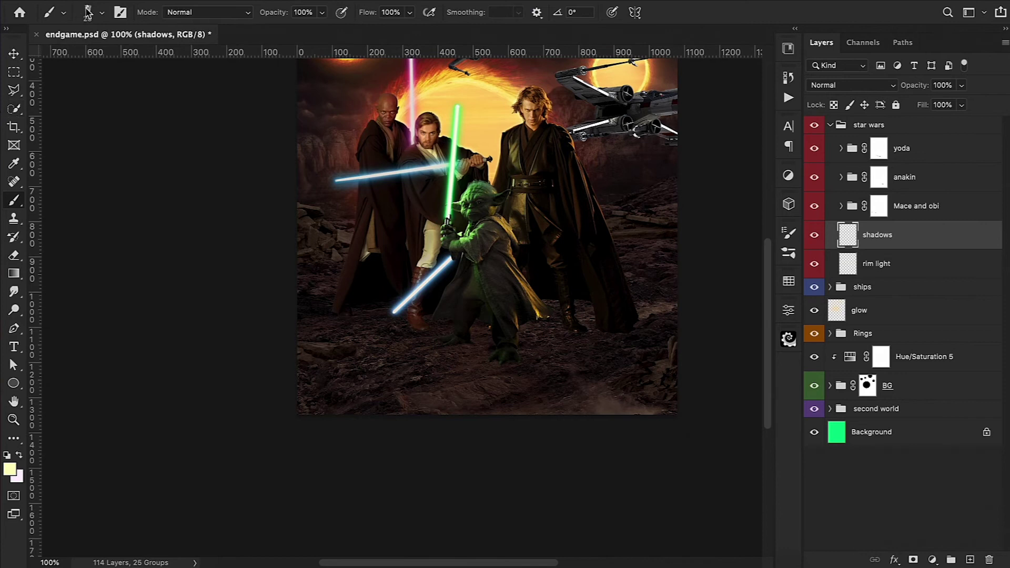
Select a black Hard Round brush and set the shadows layer to Multiply
click(88, 13)
scroll(210, 263, up, 5)
click(130, 209)
key(Return)
key(d)
click(854, 85)
click(836, 126)
Paint 20% opacity contact shadows under Yoda's feet with 10–45 px brushes
key(ctrl+plus)
key(2)
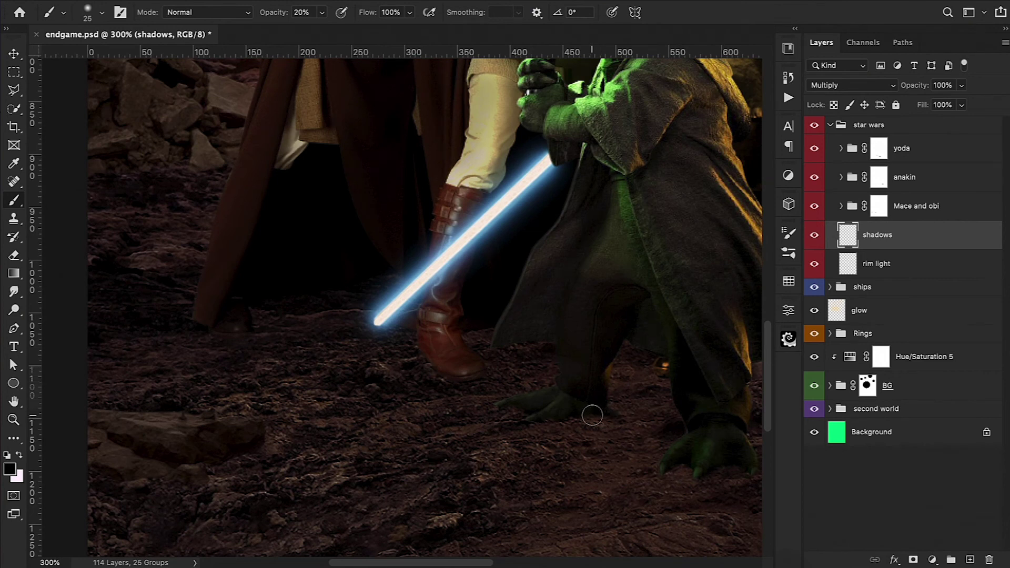
key(bracketleft)
key(bracketleft)
key(bracketleft)
drag(505, 407, 529, 418)
key(bracketright)
key(bracketright)
key(bracketright)
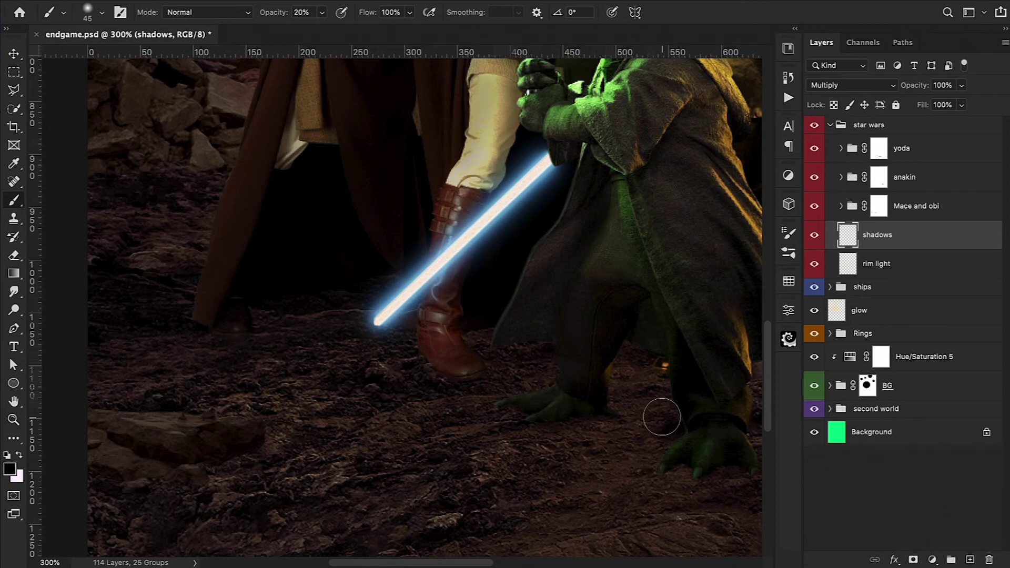
mouse_move(549, 458)
mouse_down()
mouse_move(603, 412)
mouse_move(676, 424)
mouse_move(661, 457)
mouse_move(582, 414)
mouse_up()
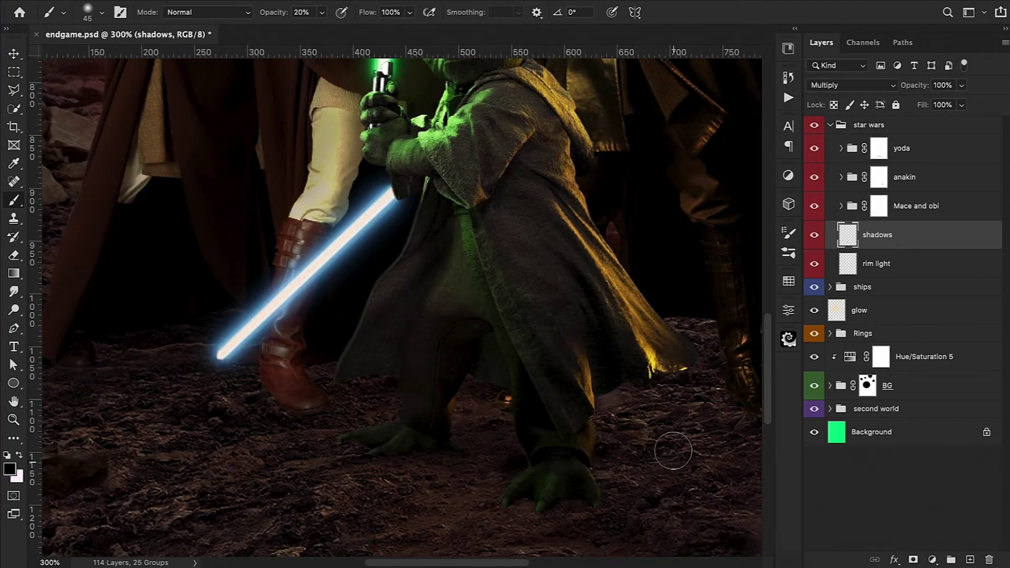
scroll(641, 437, right, 5)
scroll(642, 436, up, 1)
mouse_move(512, 468)
mouse_down()
mouse_move(507, 442)
mouse_move(412, 480)
mouse_move(487, 421)
mouse_move(492, 467)
mouse_up()
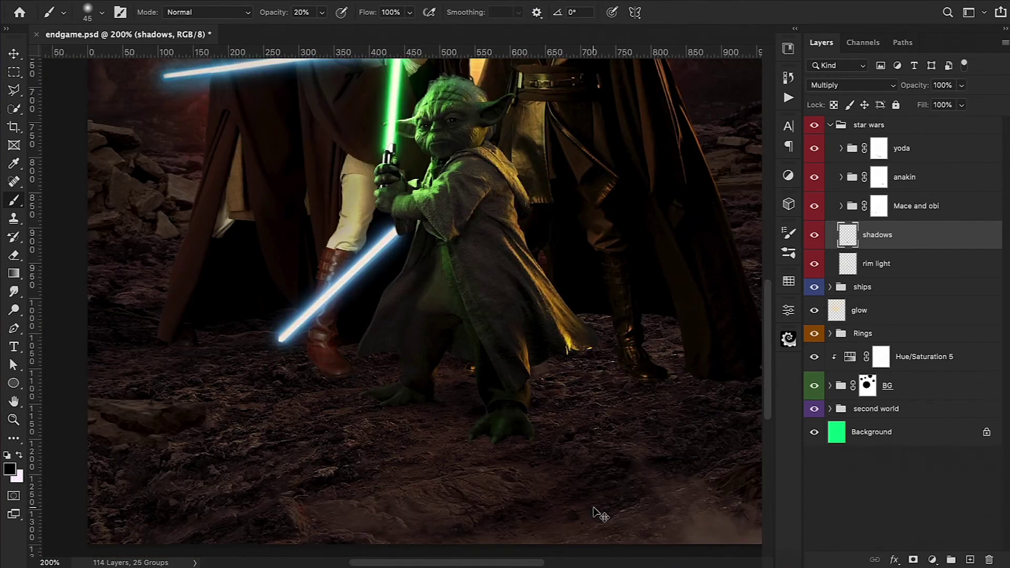
Touch up Yoda's shadows by erasing and repainting with 10–30 px brushes
key(e)
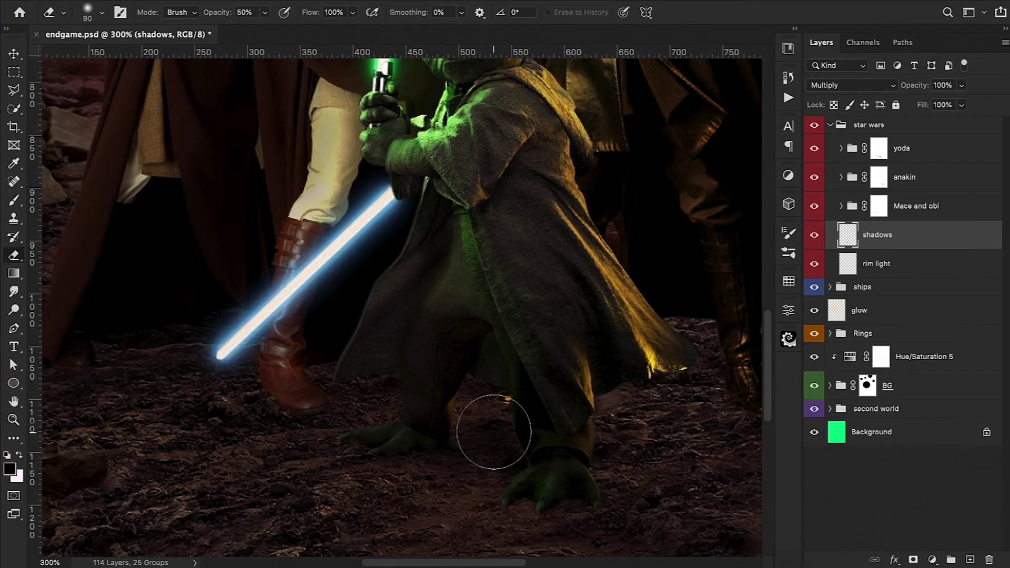
key(b)
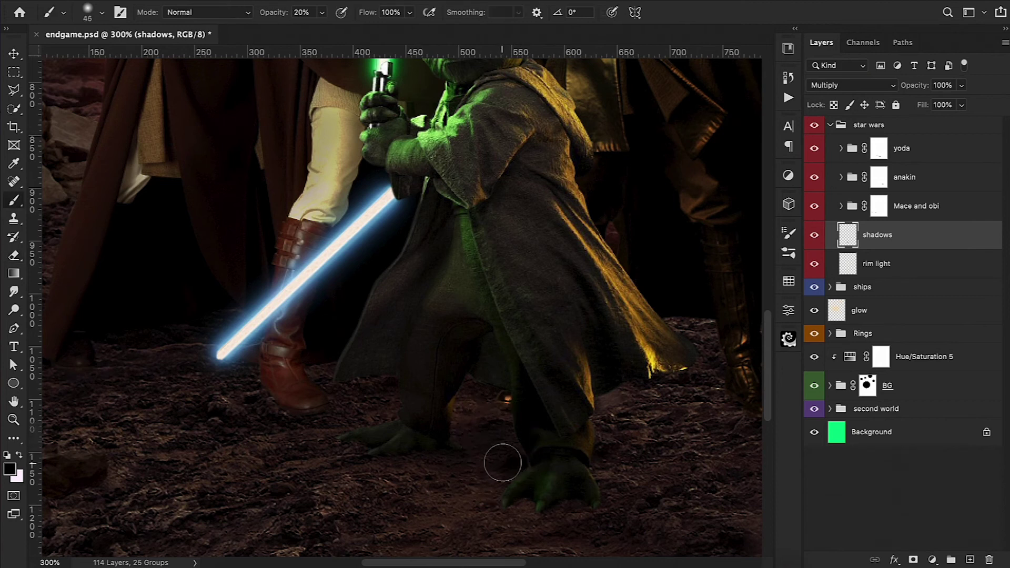
key(bracketleft)
key(bracketleft)
key(bracketleft)
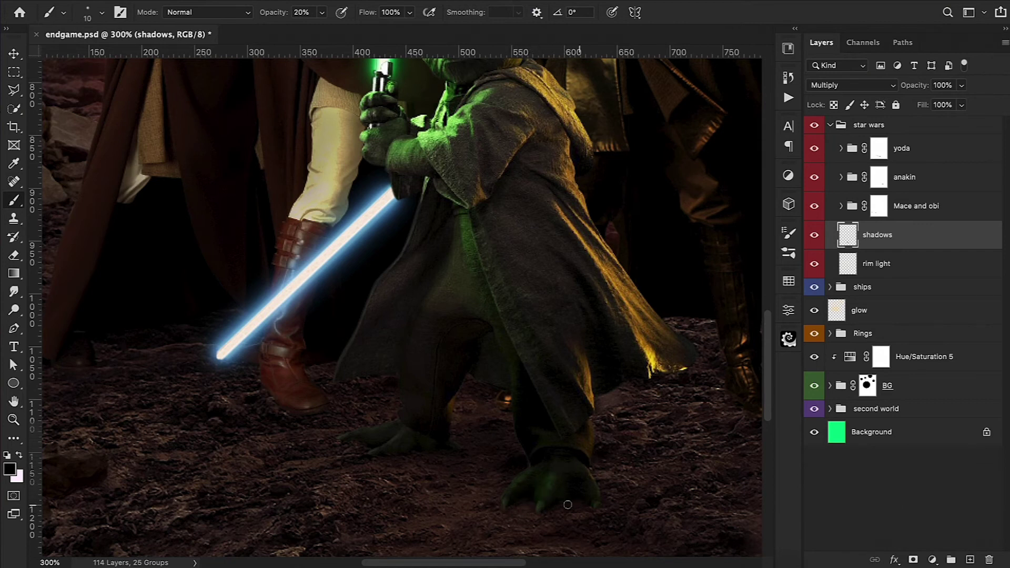
key(bracketright)
key(bracketright)
key(ctrl+minus)
Paint faint shadow beside Anakin's boot and darken the ground under its toe at 10-20% opacity
key(bracketright)
key(bracketright)
key(bracketright)
key(1)
key(ctrl+minus)
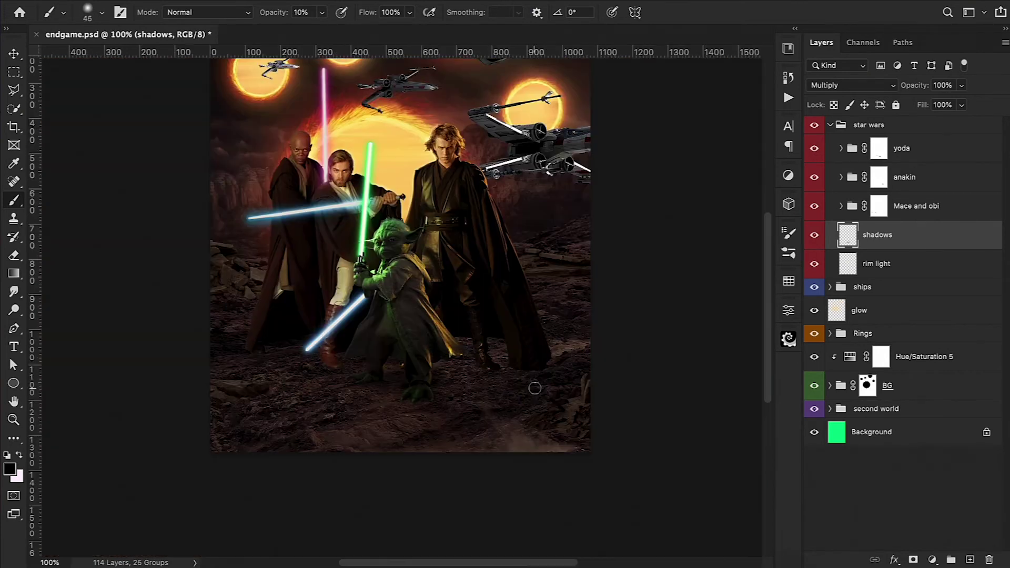
scroll(531, 386, up, 4)
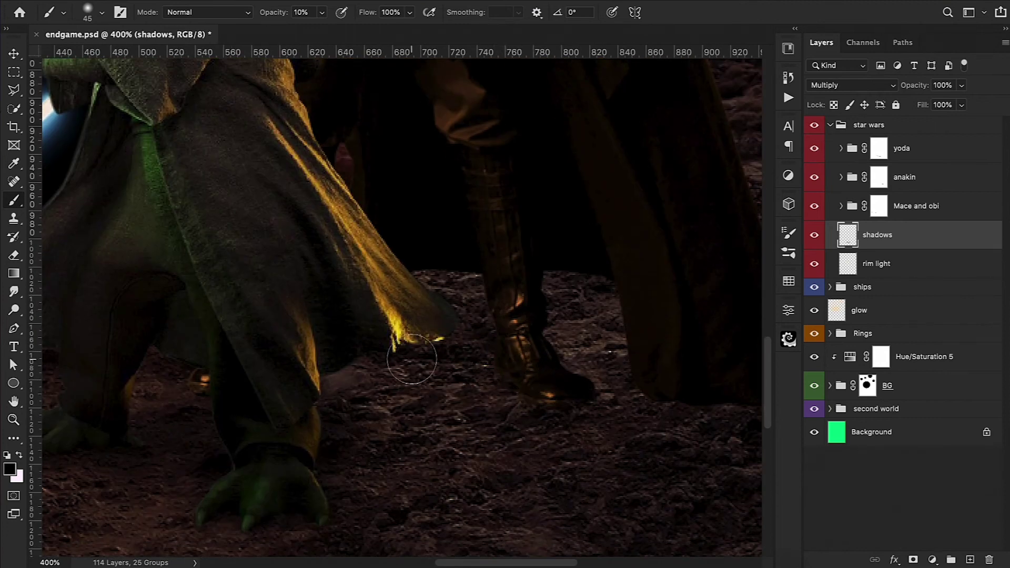
drag(492, 372, 510, 350)
key(2)
key(bracketleft)
key(bracketleft)
key(bracketleft)
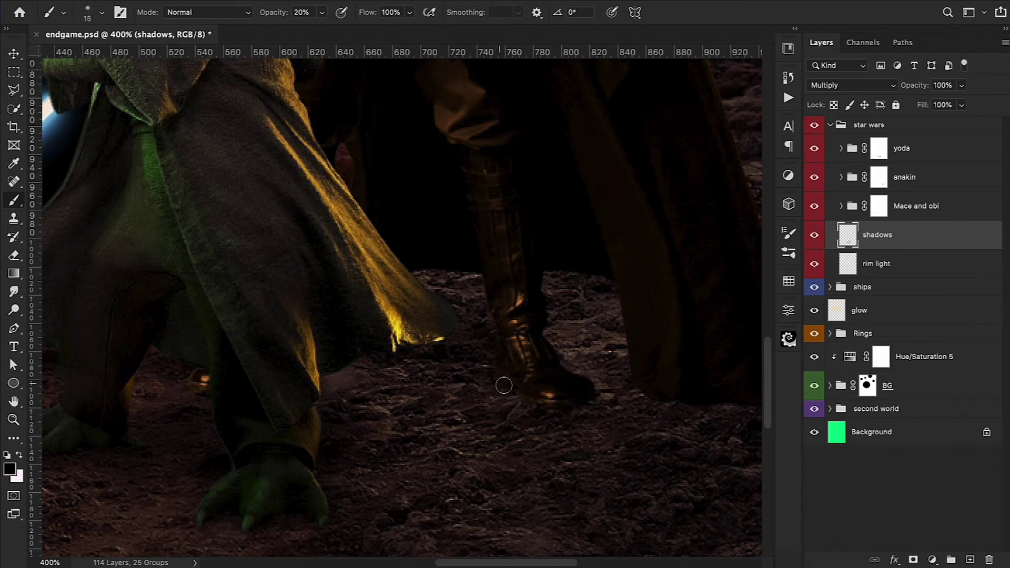
drag(603, 401, 542, 404)
key(bracketright)
key(bracketright)
key(bracketright)
key(bracketright)
Review the composition while readjusting the shadow brush size and opacity
key(ctrl+1)
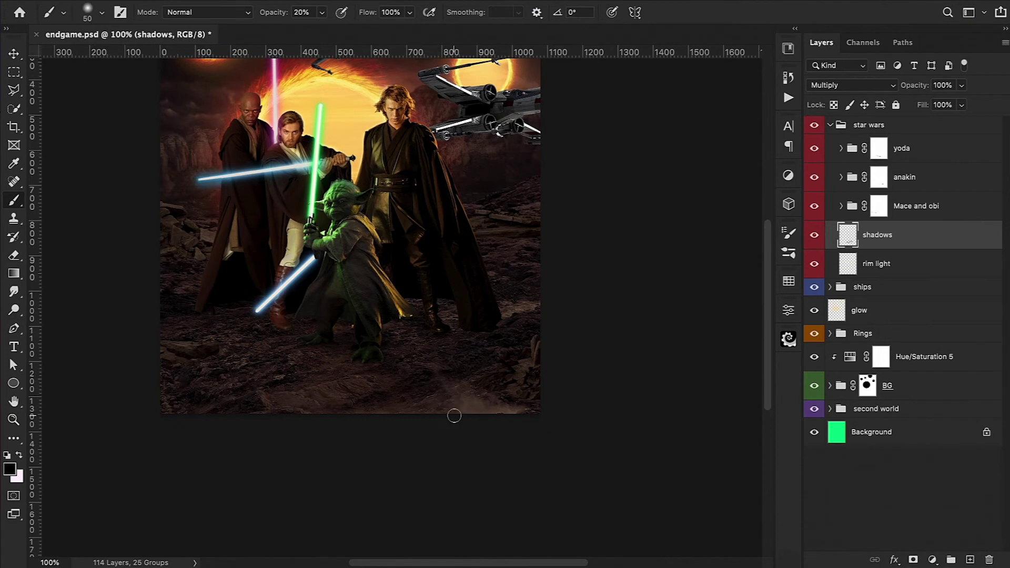
key(e)
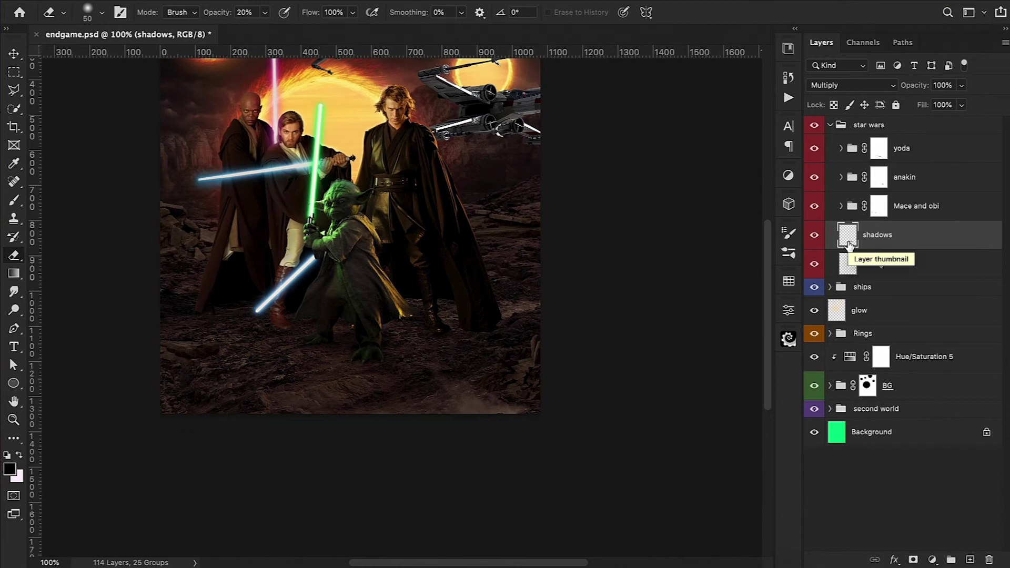
key(ctrl+plus)
key(b)
key(bracketleft)
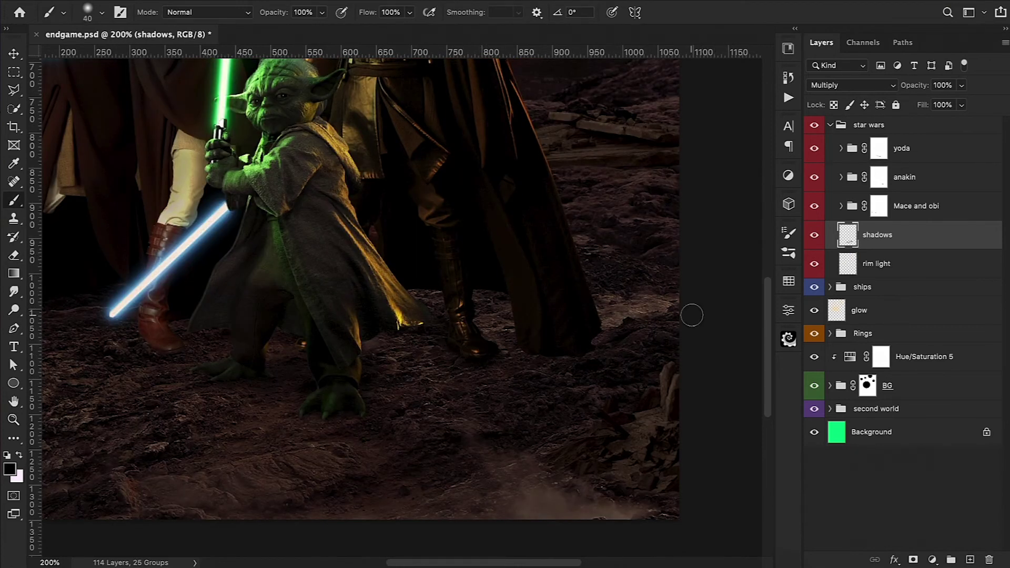
key(ctrl+minus)
key(ctrl+minus)
scroll(577, 314, up, 3)
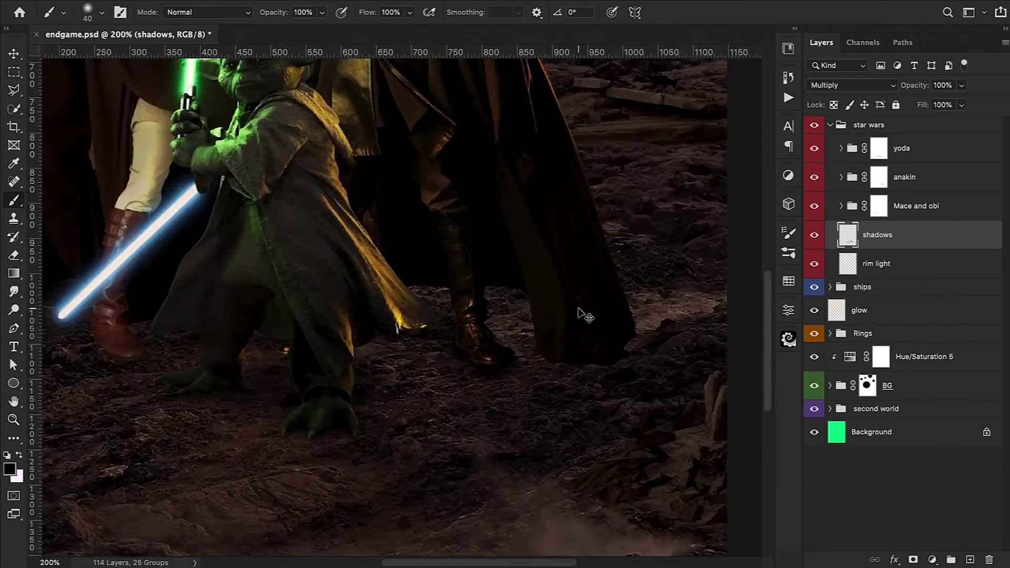
key(bracketleft)
key(bracketleft)
key(bracketleft)
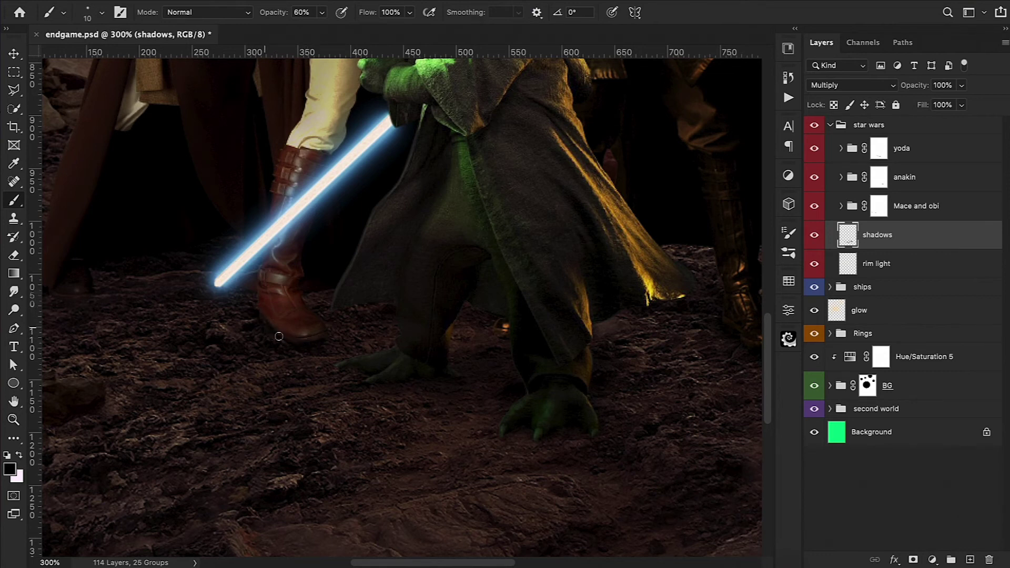
scroll(301, 305, left, 5)
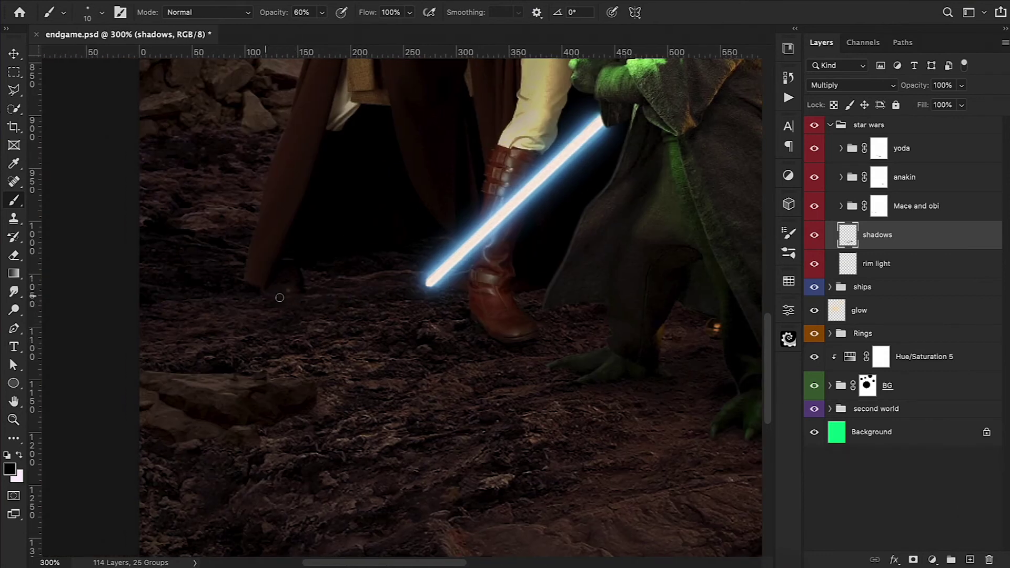
key(bracketright)
key(bracketright)
key(bracketright)
key(bracketright)
key(bracketright)
key(bracketright)
key(3)
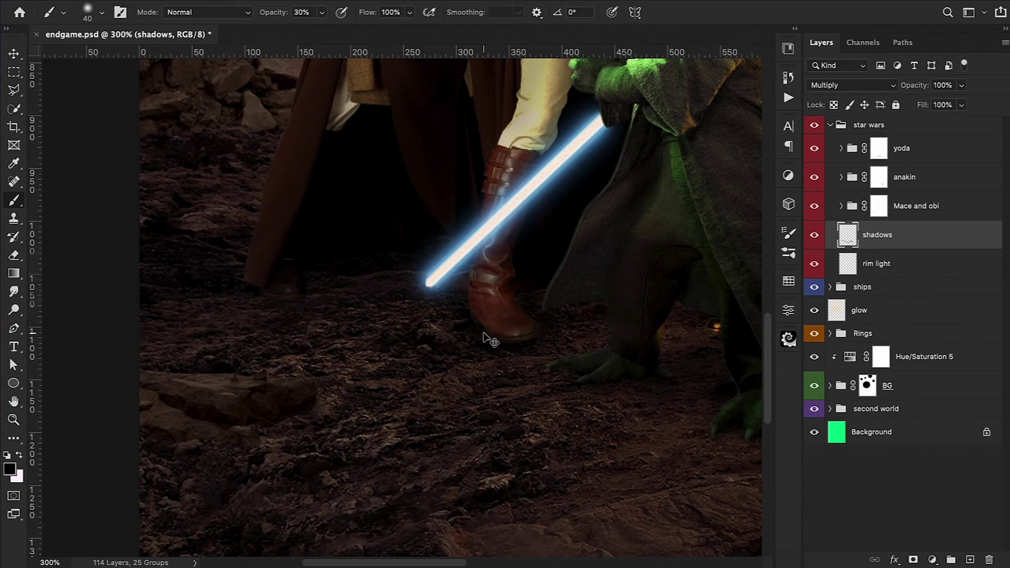
key(ctrl+minus)
key(ctrl+minus)
key(ctrl+minus)
key(ctrl+plus)
key(ctrl+plus)
key(ctrl+plus)
Erase the excess shadow between the boot and Yoda's robe, then view the whole poster
key(e)
drag(434, 325, 558, 334)
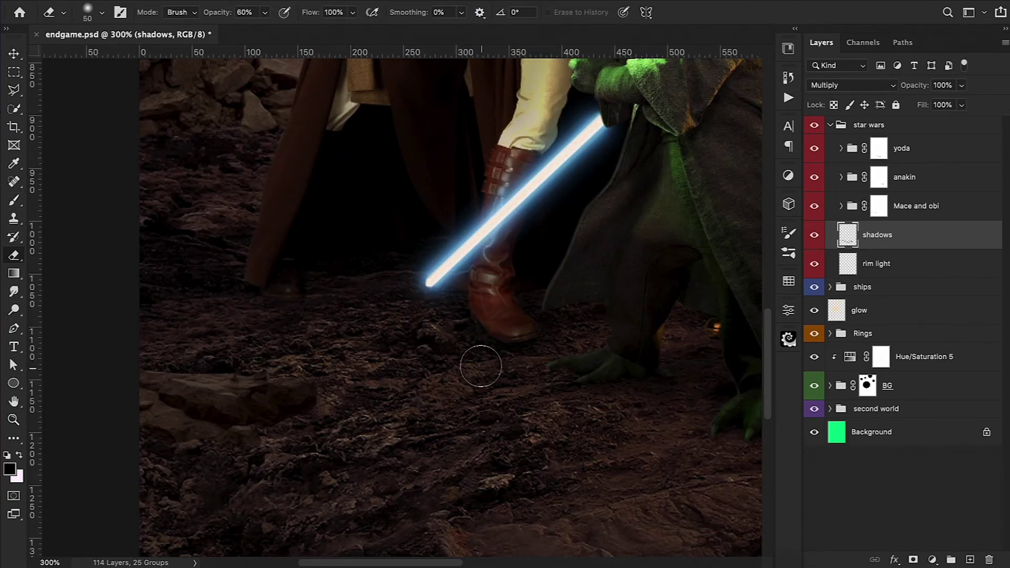
key(bracketleft)
key(bracketleft)
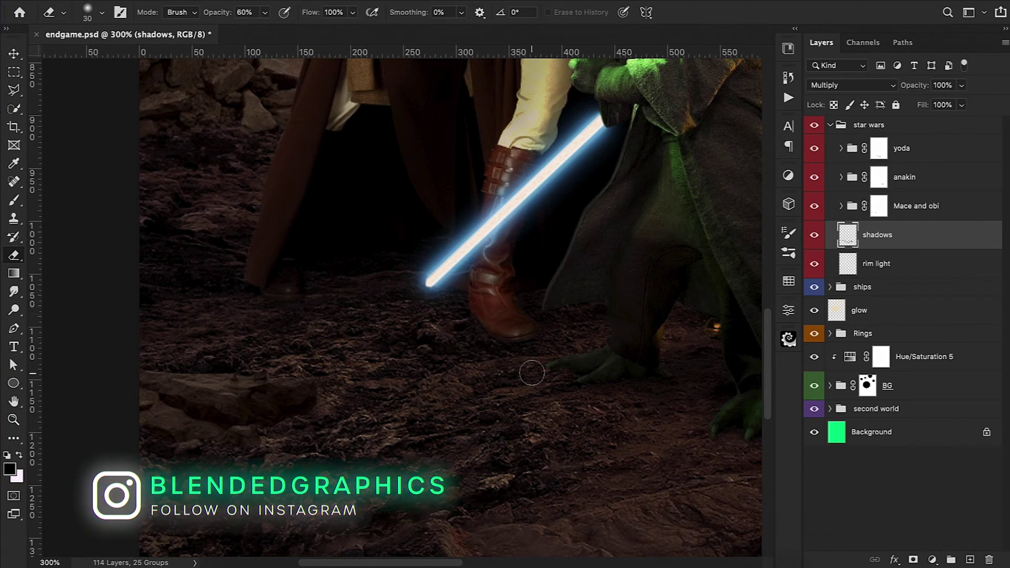
key(ctrl+minus)
key(ctrl+minus)
Toggle the shadows layer off and back on to compare, then return to the Brush tool
click(814, 234)
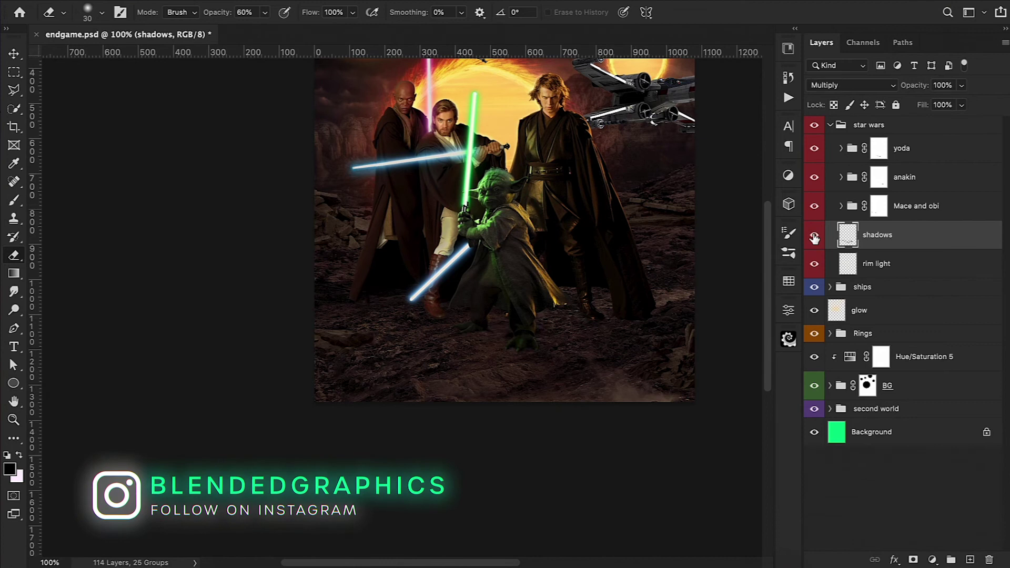
click(814, 235)
key(ctrl+minus)
key(b)
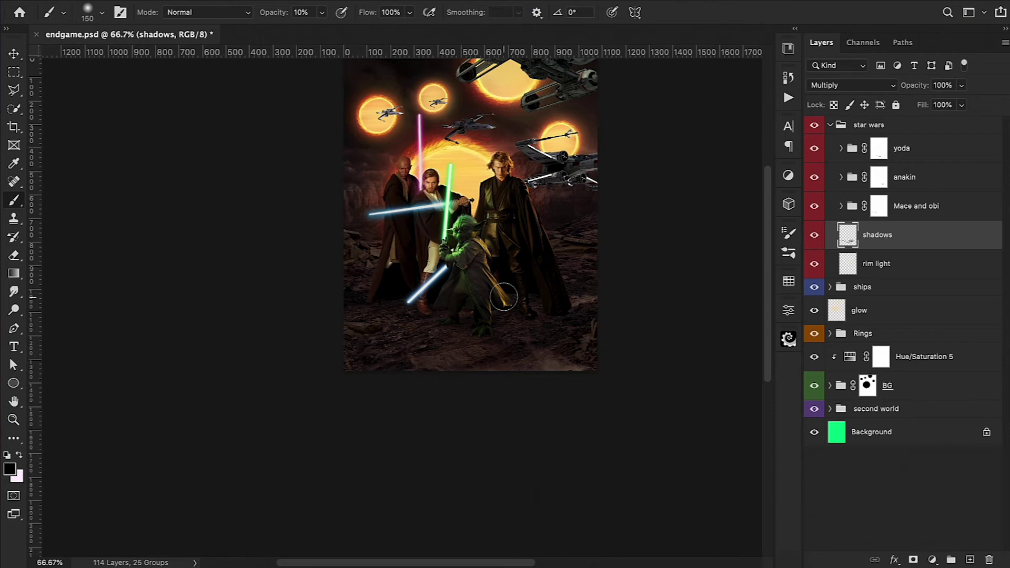
scroll(436, 468, right, 5)
scroll(436, 468, right, 2)
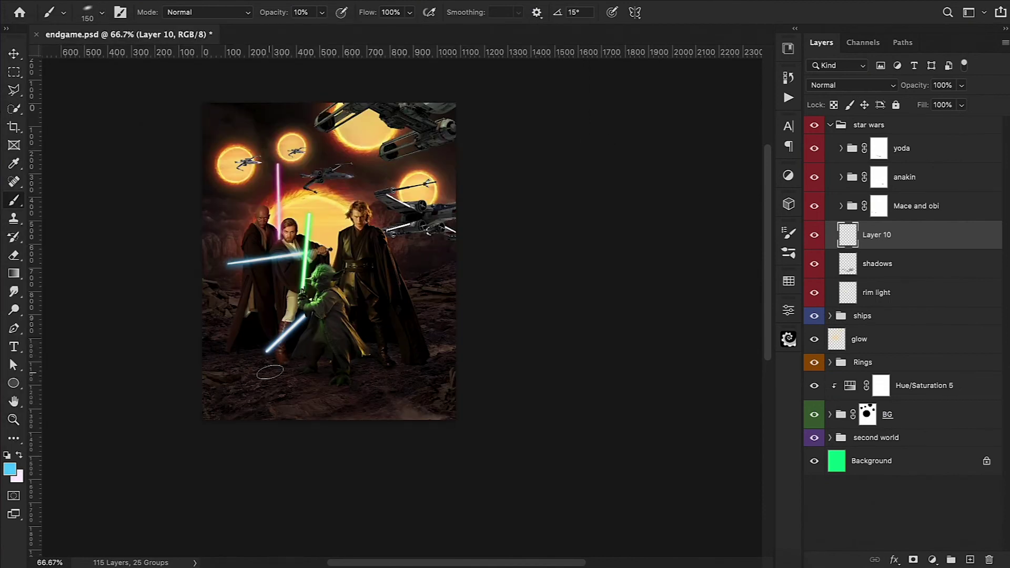
Paint a faint cyan glow on the ground by Yoda's saber at 20% brush opacity
key(shift+Left)
key(2)
mouse_move(281, 368)
mouse_down()
mouse_move(260, 384)
mouse_move(286, 373)
mouse_up()
key(1)
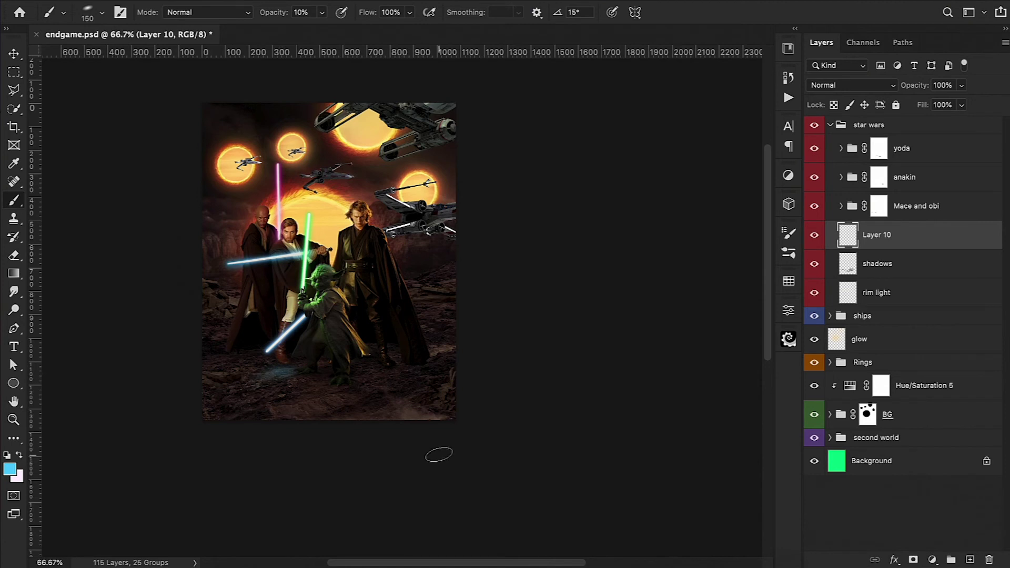
Set the glow layer to 52% opacity and split Blend If Underlying Layer black to 0/35
drag(921, 94, 884, 105)
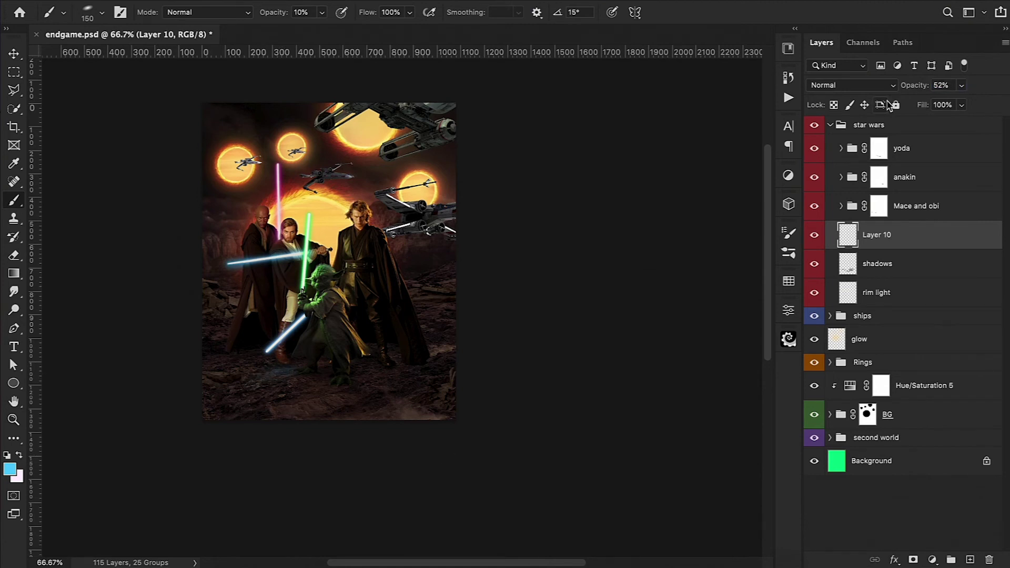
double_click(905, 242)
drag(660, 303, 684, 303)
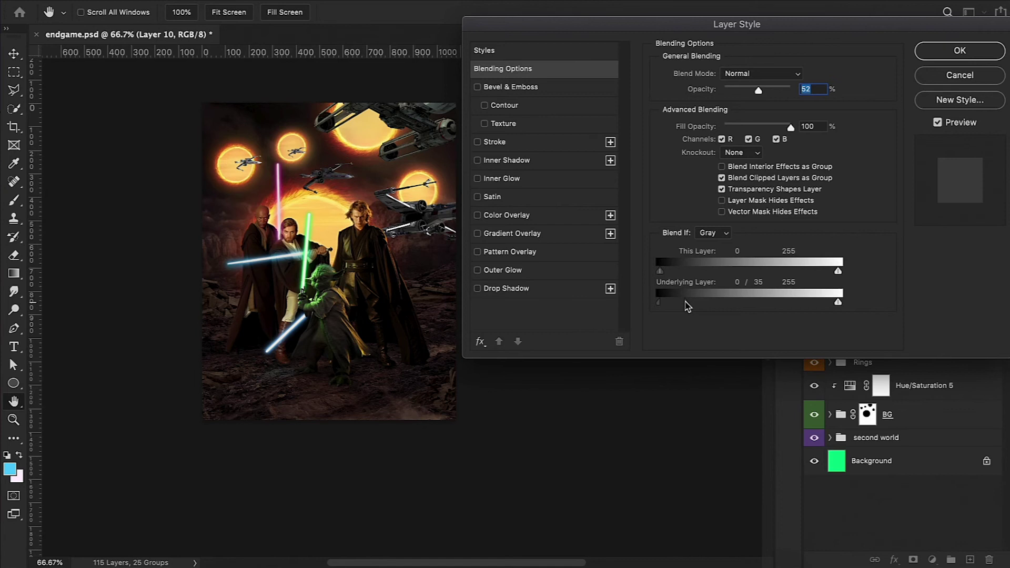
click(921, 59)
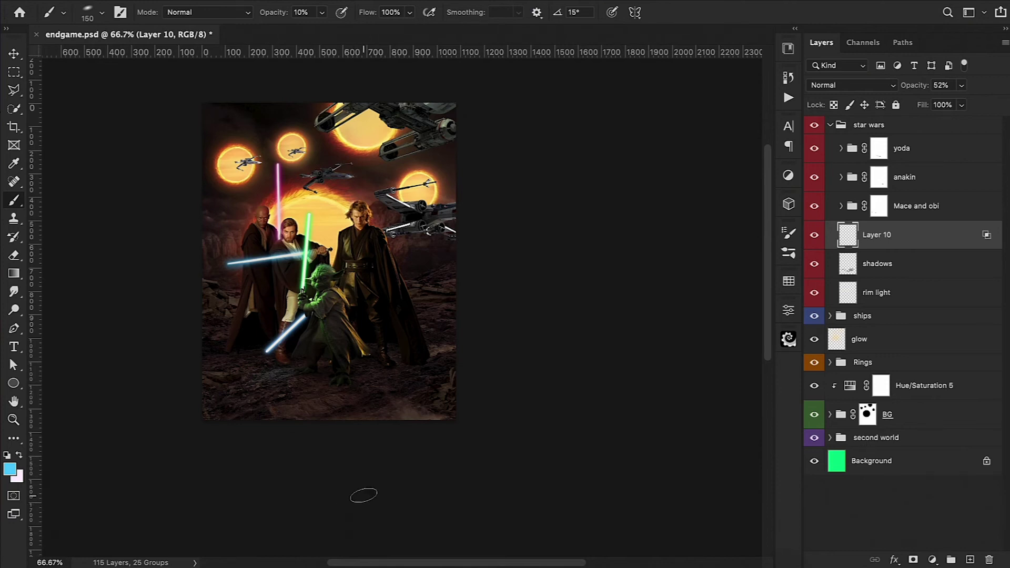
Add an orange Solid Color fill clipped to the rubble group in Overlay mode
click(933, 559)
click(928, 291)
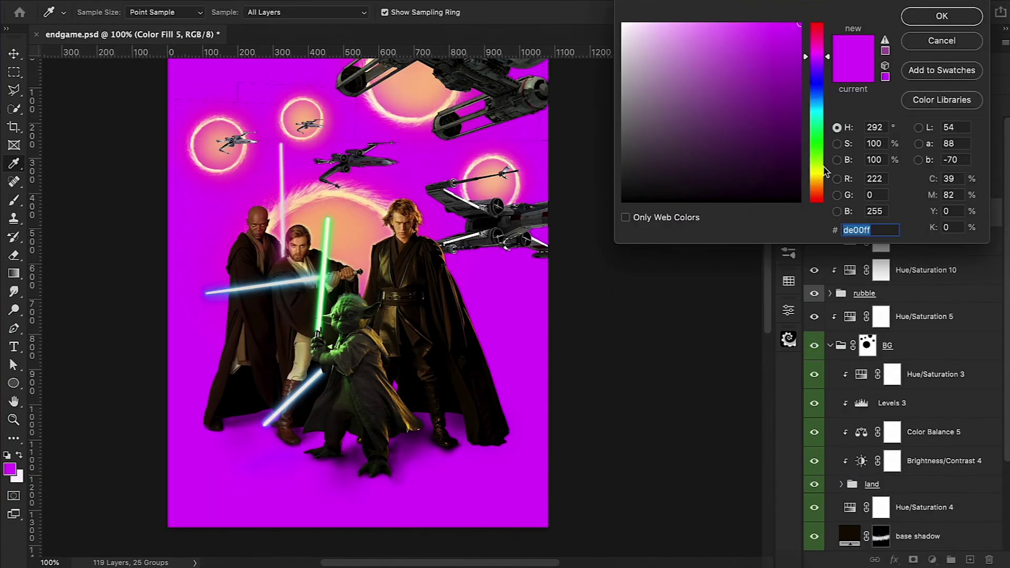
drag(824, 171, 824, 184)
click(941, 15)
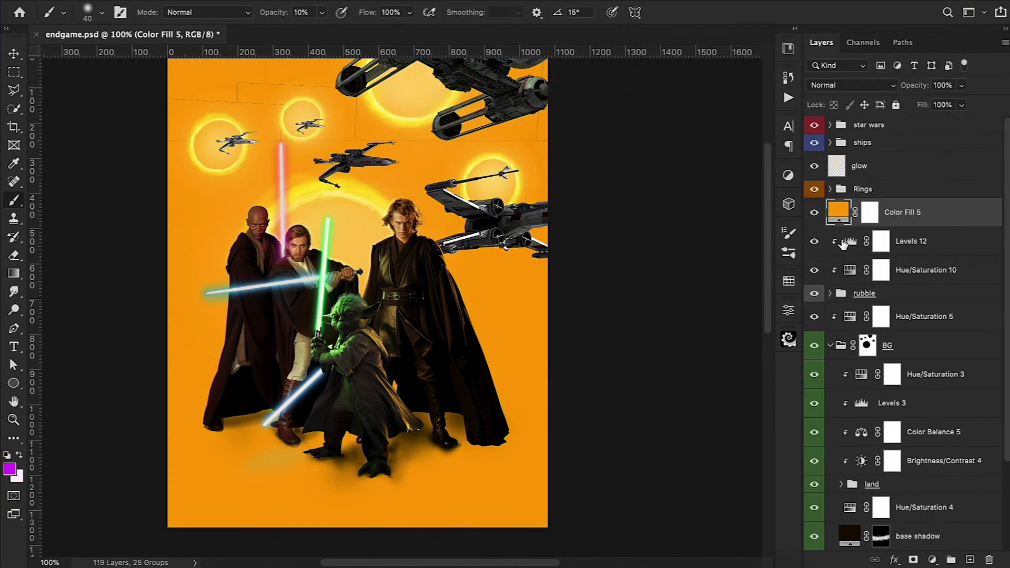
alt+click(841, 226)
click(863, 86)
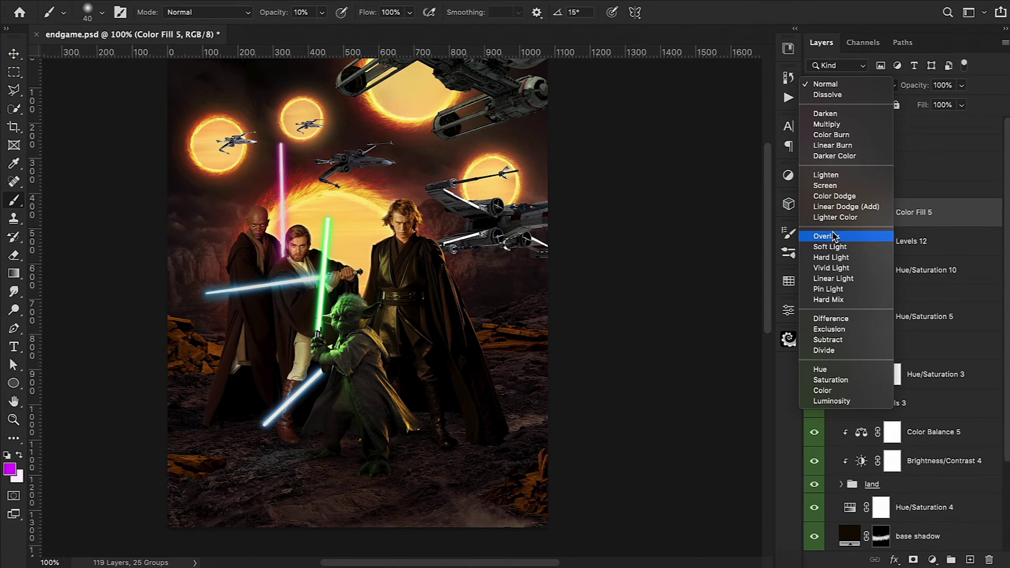
click(826, 236)
Change the fill colour to pale yellow #fdeb8a, keep Overlay, and select its mask
double_click(856, 214)
drag(809, 182, 809, 177)
click(703, 24)
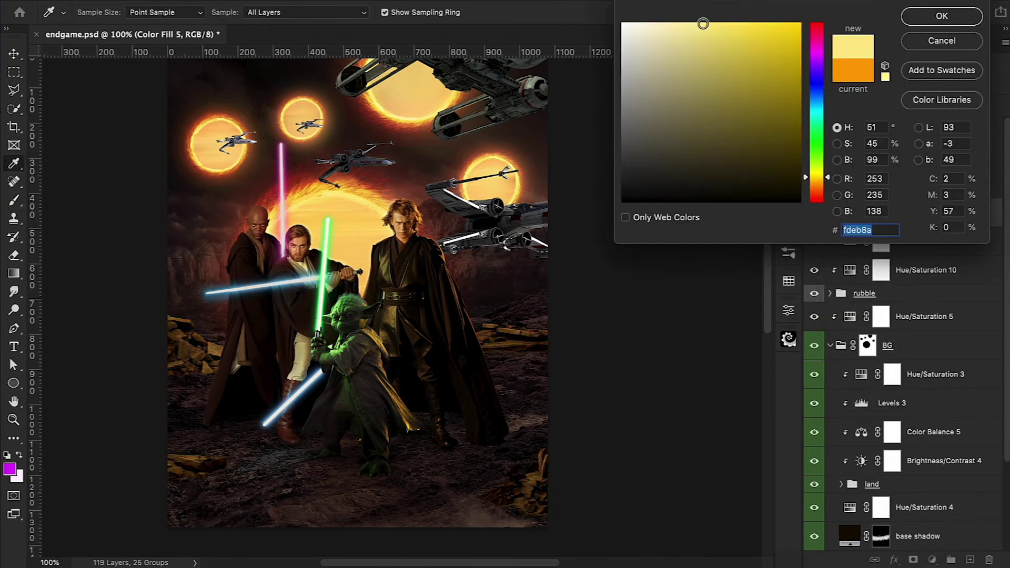
click(942, 22)
click(849, 85)
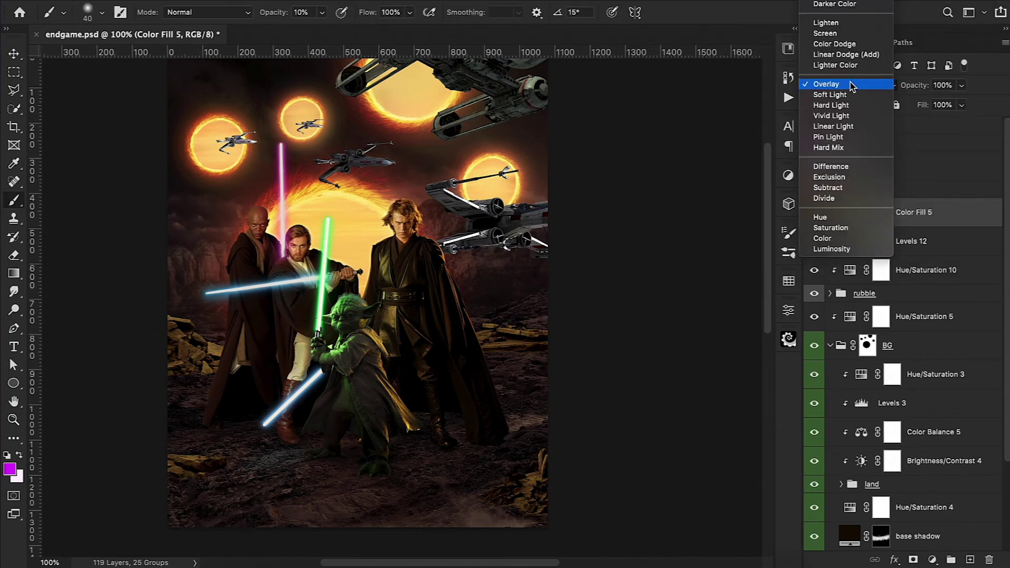
click(852, 85)
click(886, 219)
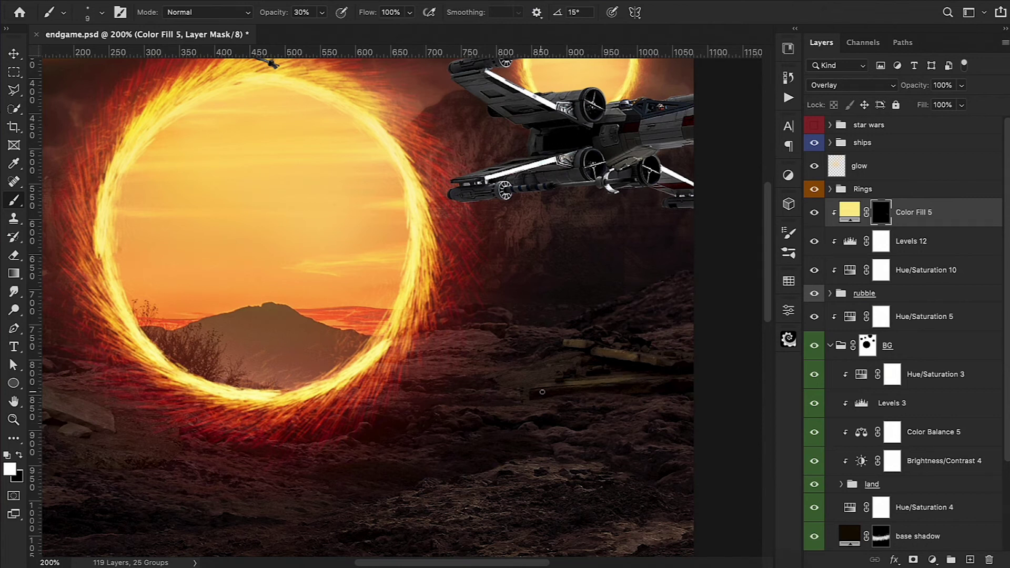
Paint yellow highlights on the rock edge and flat rock below the ring with a 10-25 px brush
key(bracketright)
scroll(614, 253, down, 10)
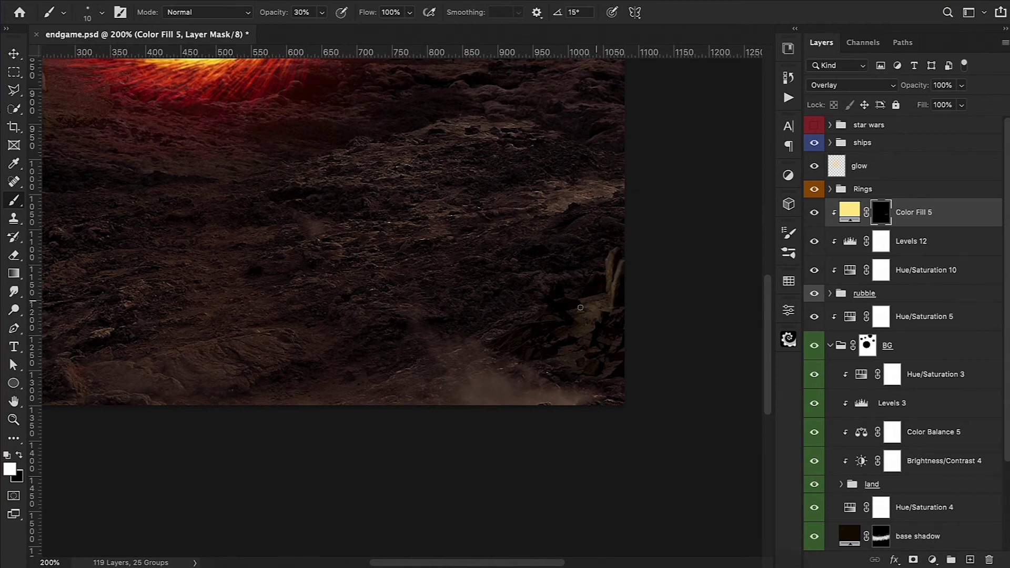
scroll(592, 301, left, 10)
scroll(592, 301, up, 2)
drag(424, 365, 431, 364)
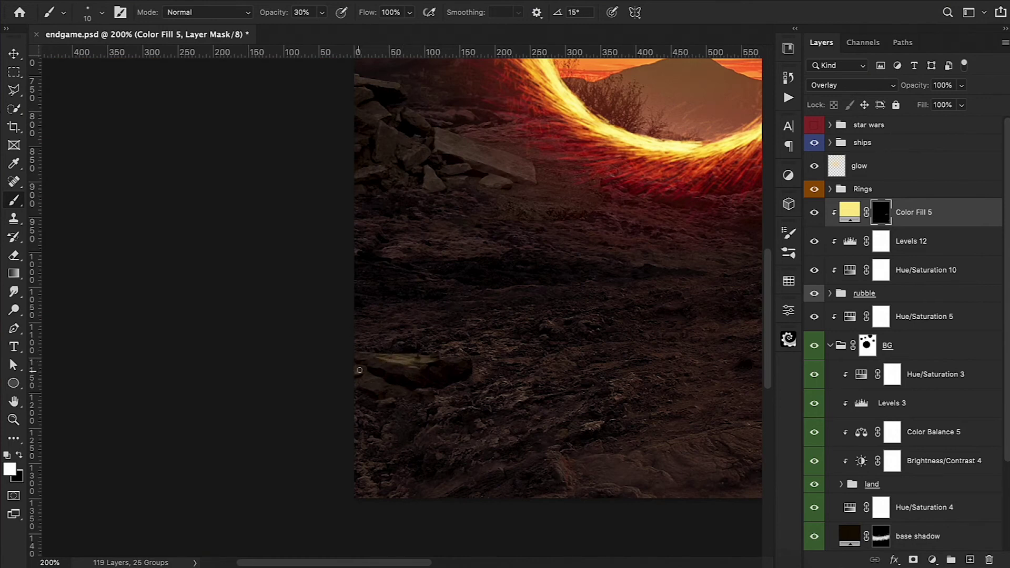
scroll(365, 383, up, 3)
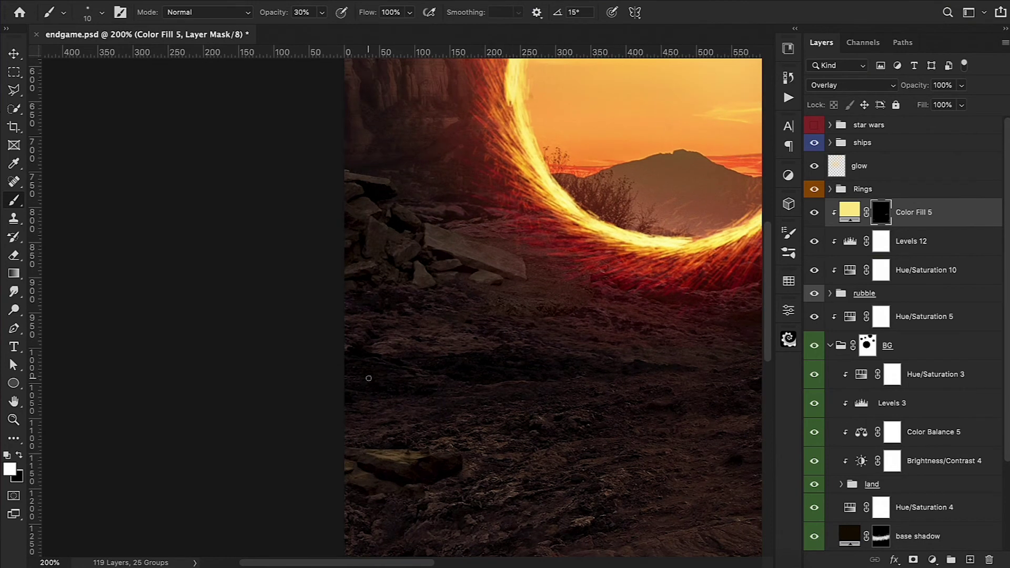
key(bracketright)
key(bracketright)
key(bracketright)
mouse_move(436, 234)
mouse_down()
mouse_move(499, 257)
mouse_move(409, 236)
mouse_move(423, 262)
mouse_move(419, 280)
mouse_move(493, 275)
mouse_move(453, 267)
mouse_up()
key(bracketleft)
key(bracketleft)
key(bracketleft)
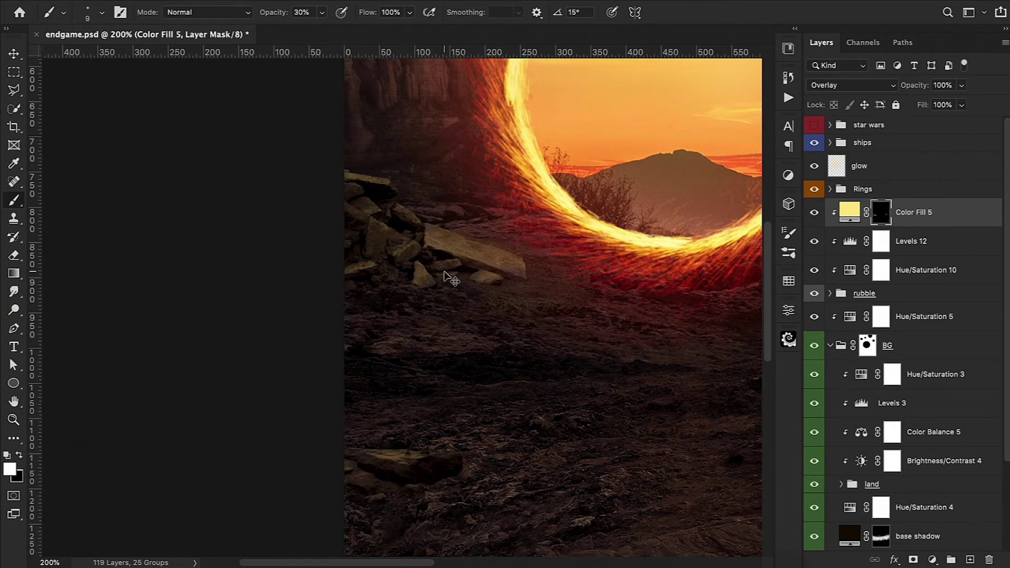
Zoom out and make the star wars Jedi group visible again
key(ctrl+minus)
key(ctrl+minus)
scroll(504, 309, right, 2)
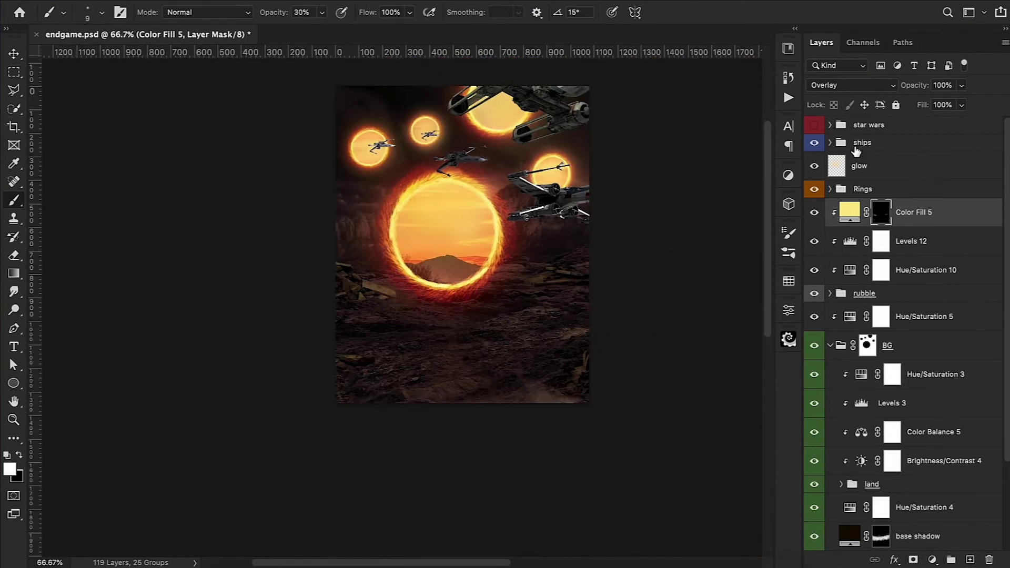
click(814, 124)
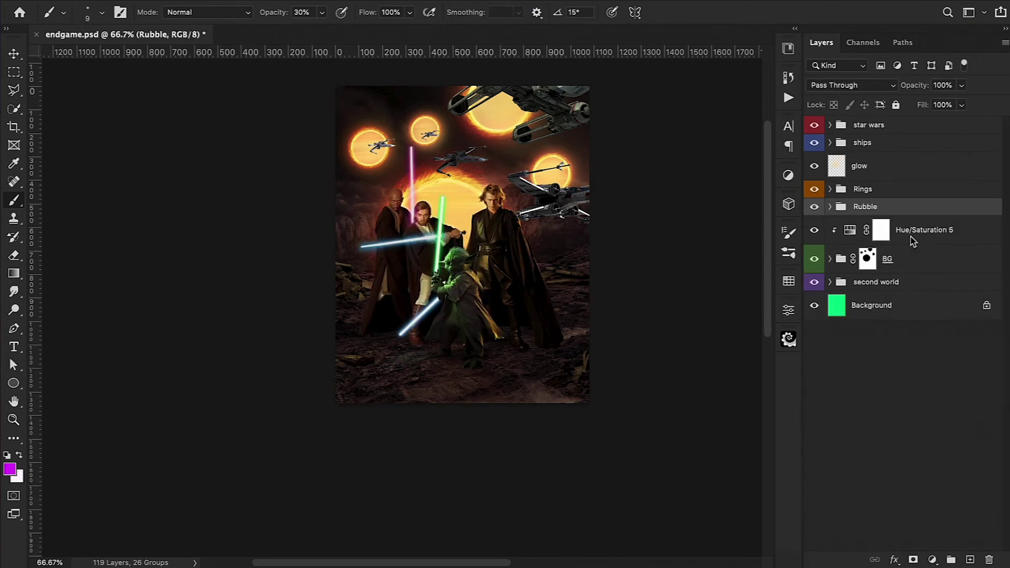
Add a Solid Color fill clipped to Hue/Saturation 5 in Soft Light, with its mask selected
click(912, 240)
click(933, 560)
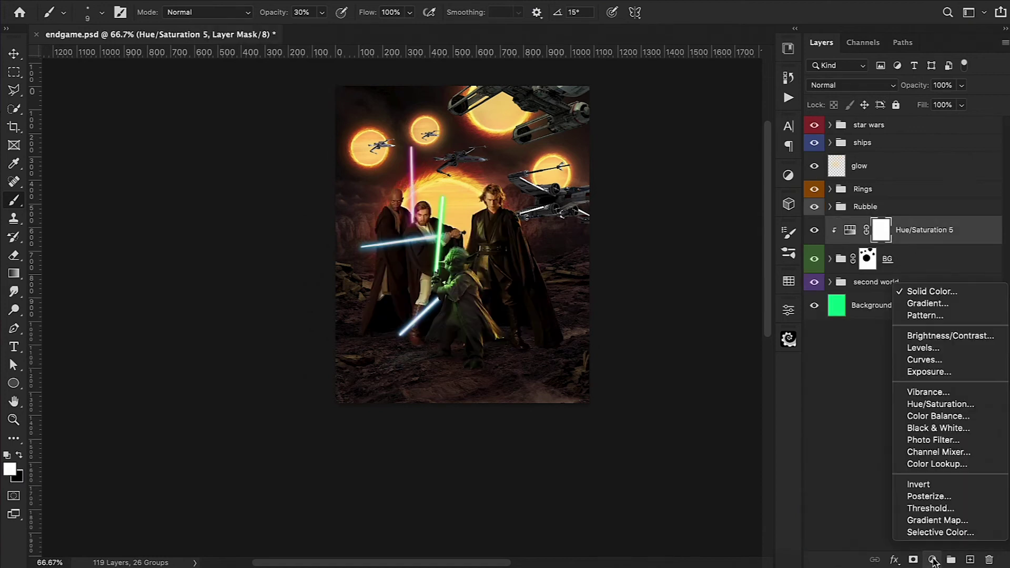
click(932, 291)
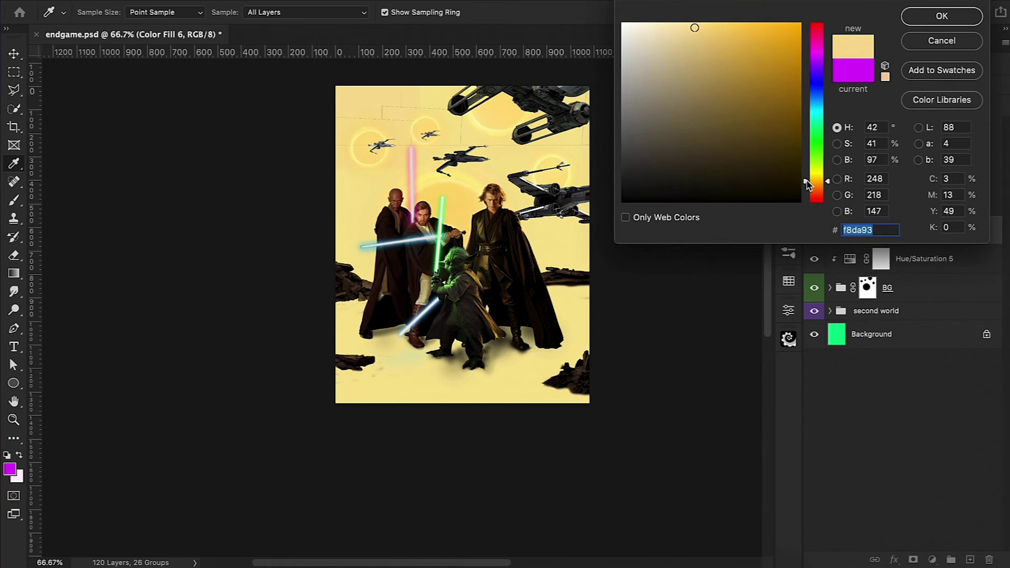
click(950, 18)
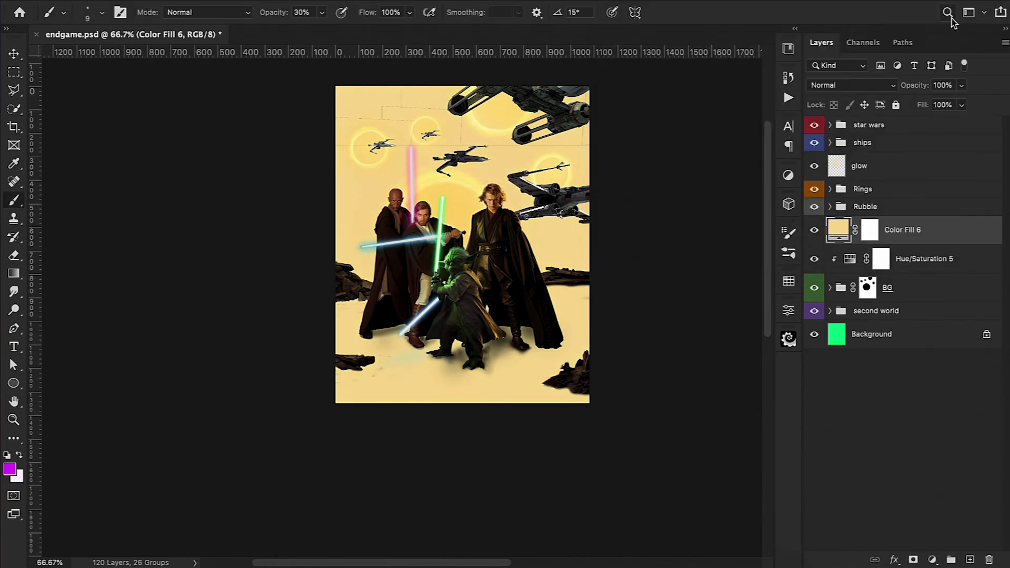
alt+click(837, 238)
click(869, 88)
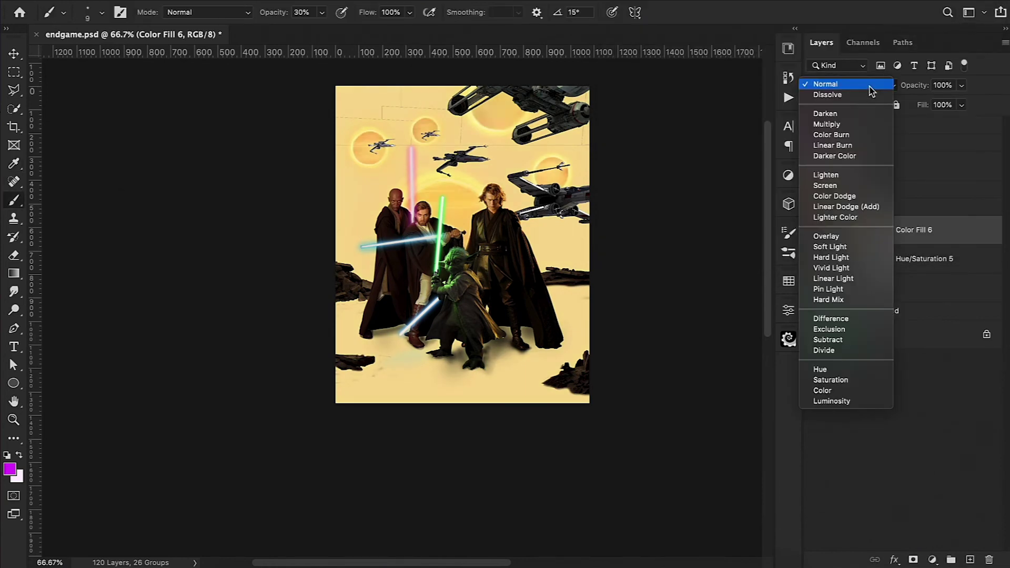
click(839, 247)
click(882, 240)
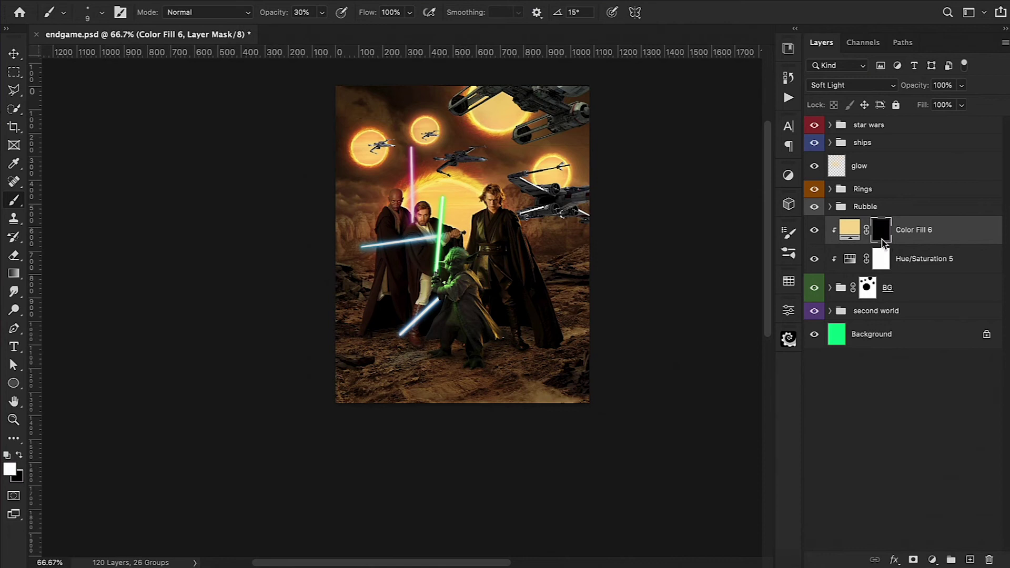
Set the brush to 150 px at 10% opacity
key(bracketright)
key(bracketright)
key(bracketright)
key(1)
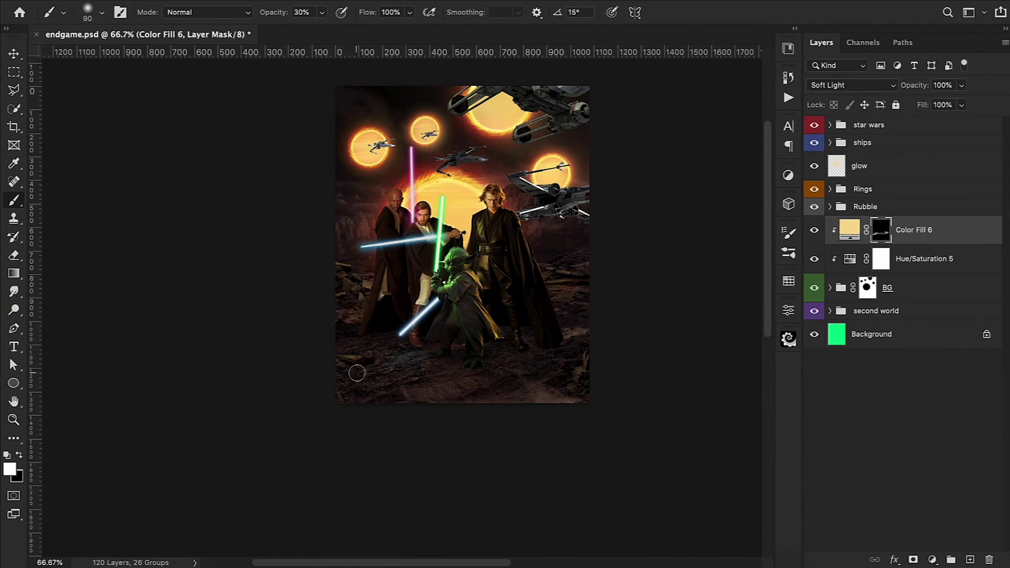
key(bracketright)
key(bracketright)
key(bracketright)
scroll(585, 329, right, 5)
scroll(638, 384, left, 5)
scroll(526, 341, down, 1)
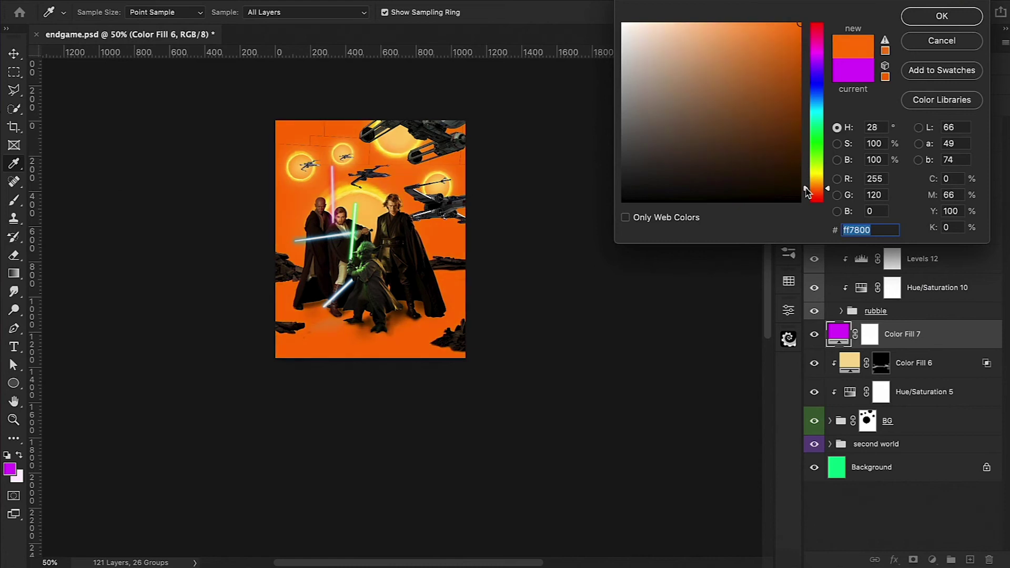
Make the Soft Light fill a lighter warm orange
click(939, 17)
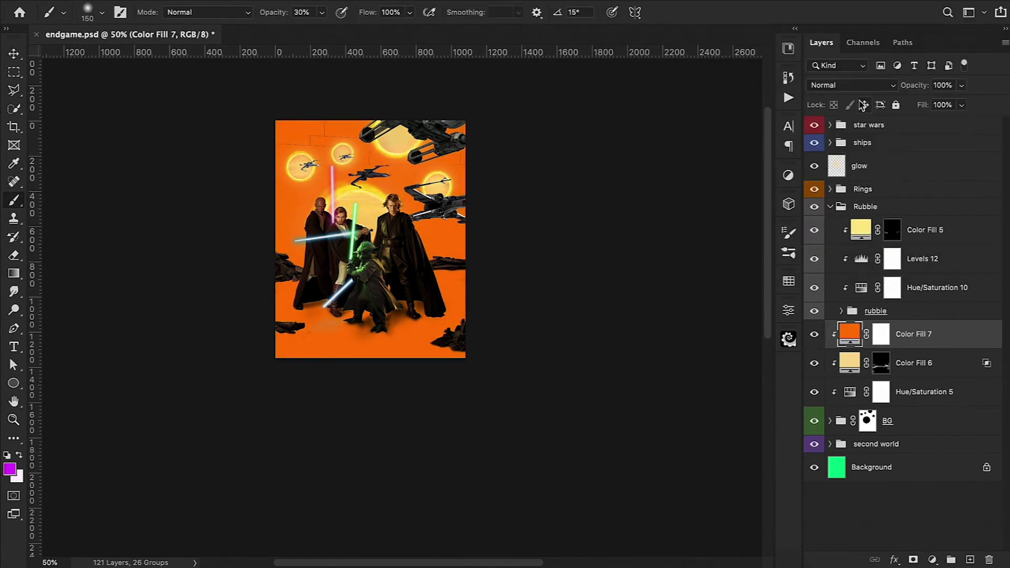
click(851, 84)
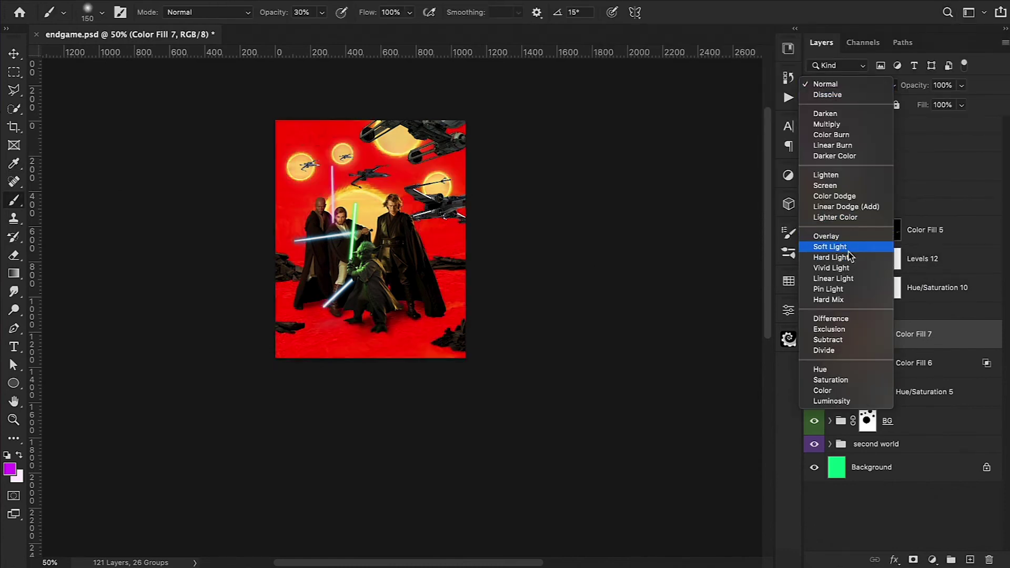
click(833, 246)
double_click(848, 335)
click(816, 193)
click(744, 27)
drag(806, 195, 807, 188)
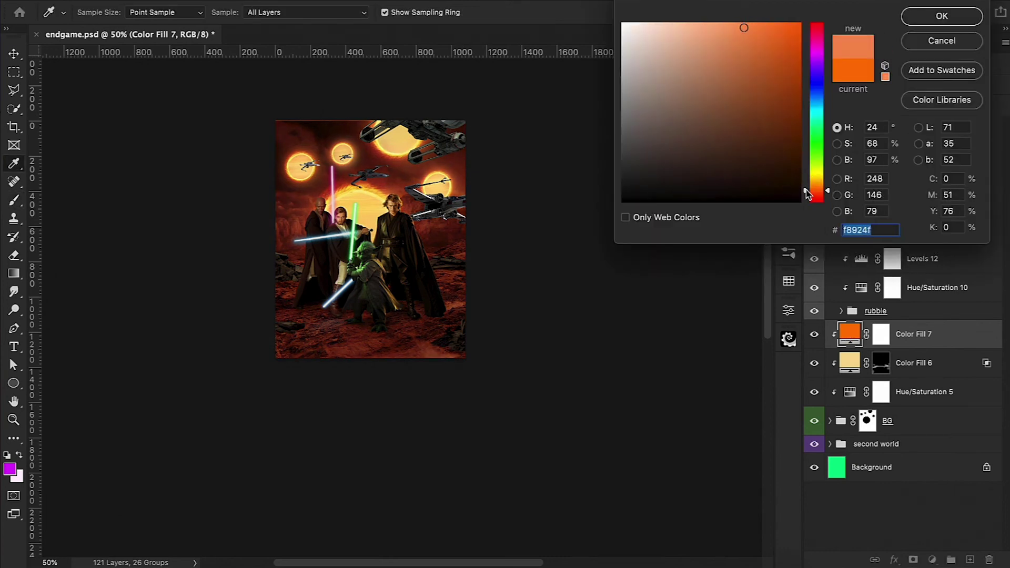
click(941, 16)
Invert the fill's mask and paint warm light onto the left rocks and ground
key(b)
key(ctrl+i)
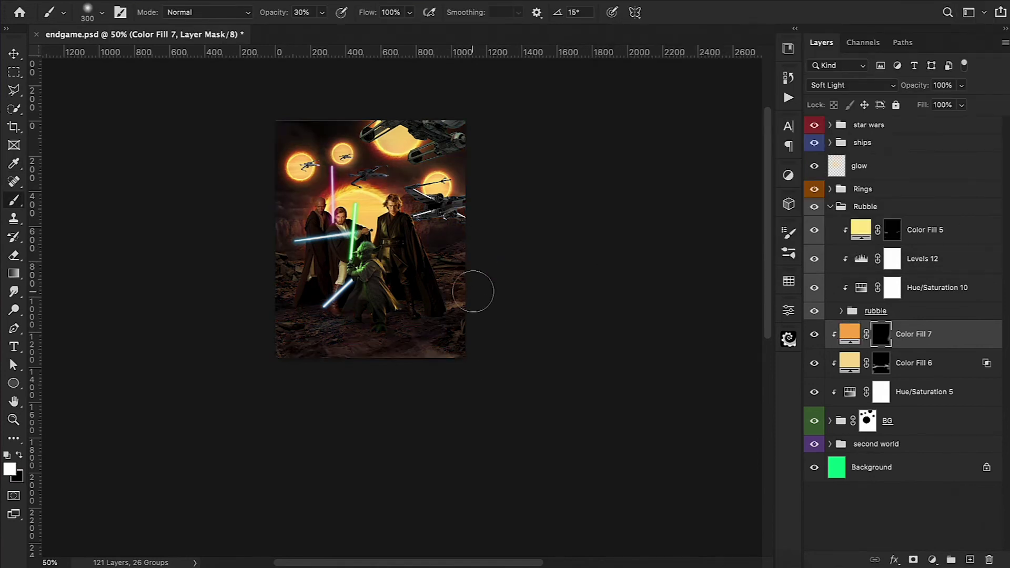
mouse_move(266, 345)
mouse_down()
mouse_move(294, 277)
mouse_move(429, 319)
mouse_up()
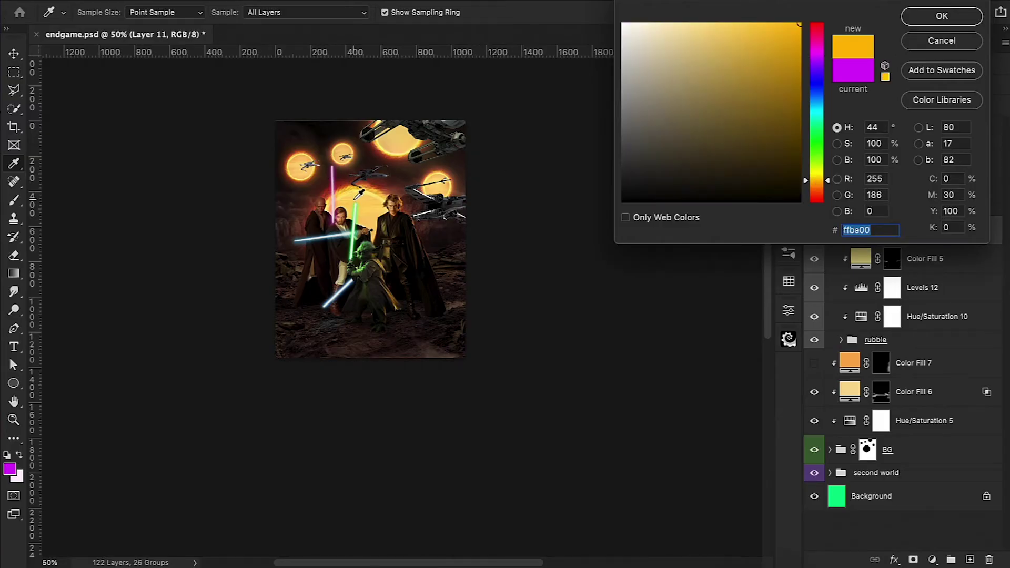
Choose pale yellow ffd868 as the foreground paint colour for the Brush
click(359, 199)
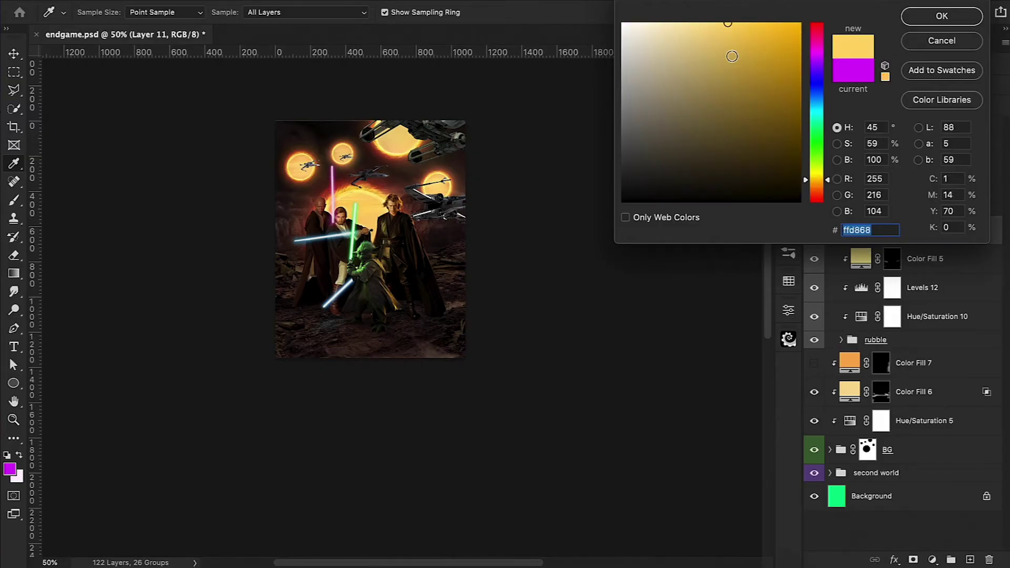
click(941, 15)
key(b)
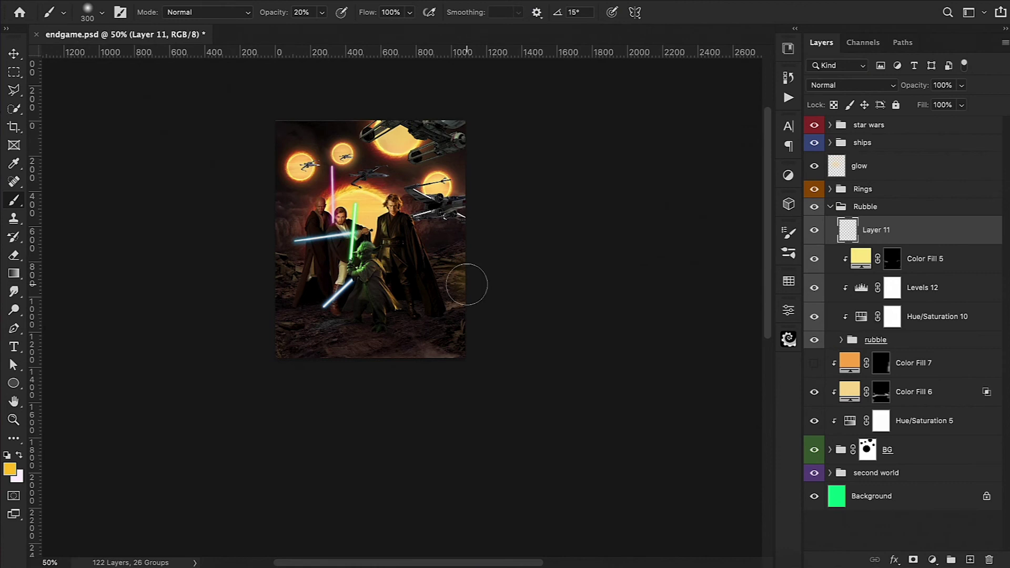
Set Layer 11 to Overlay blend mode and review its Blending Options
click(851, 85)
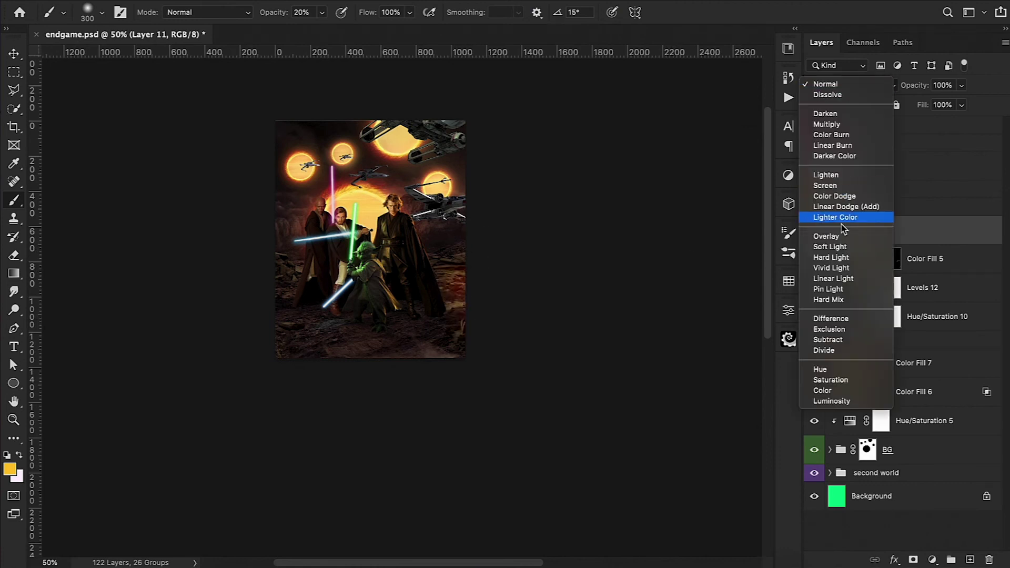
click(826, 236)
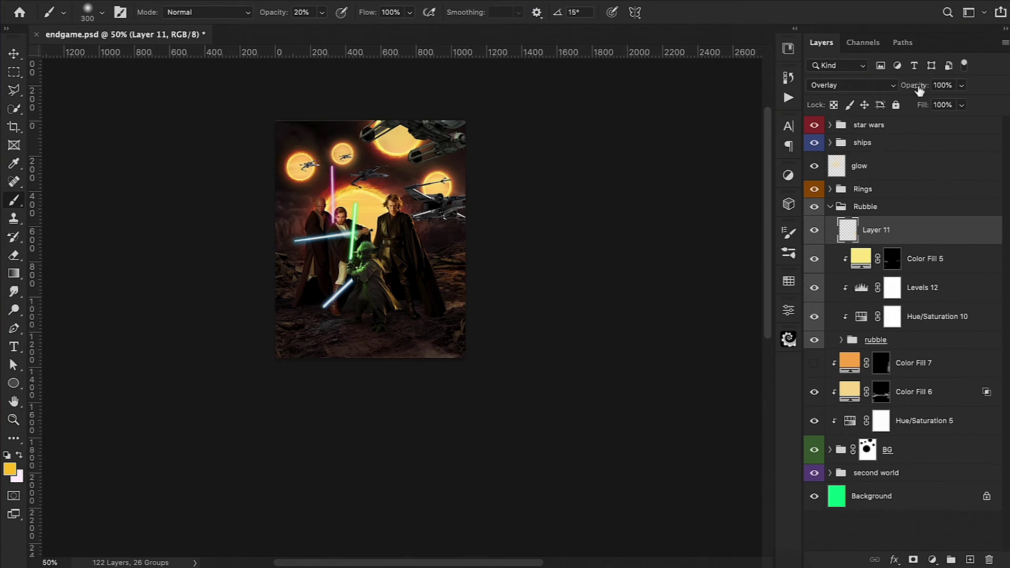
double_click(915, 234)
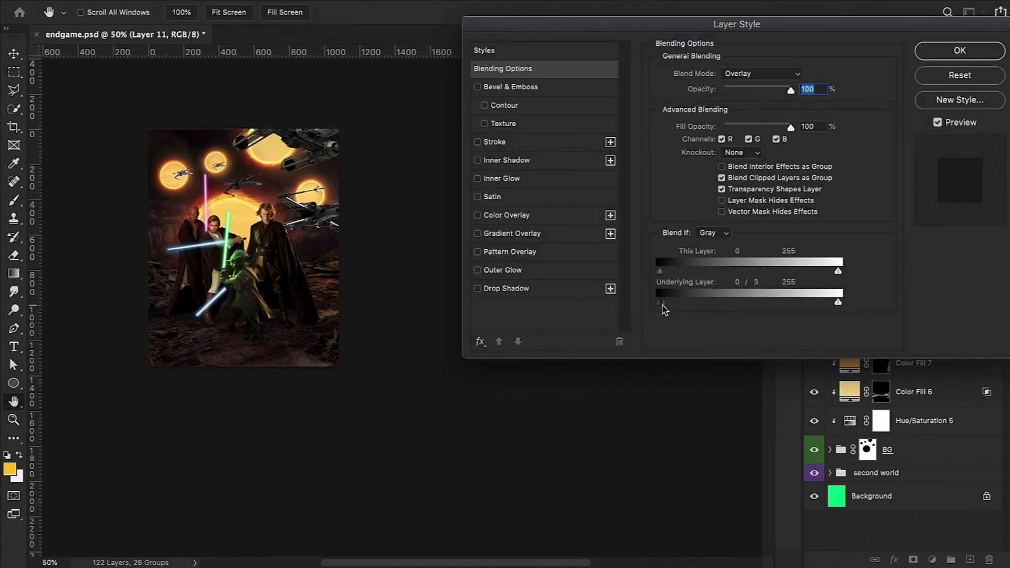
click(937, 51)
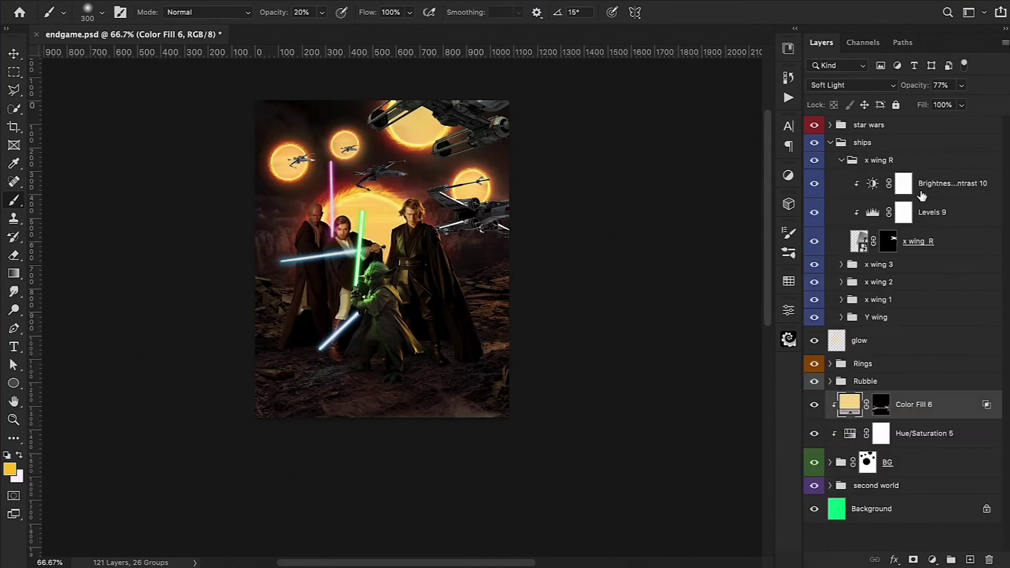
Add a clipped Color Balance to x wing R with Midtones +12/0/-23
click(932, 559)
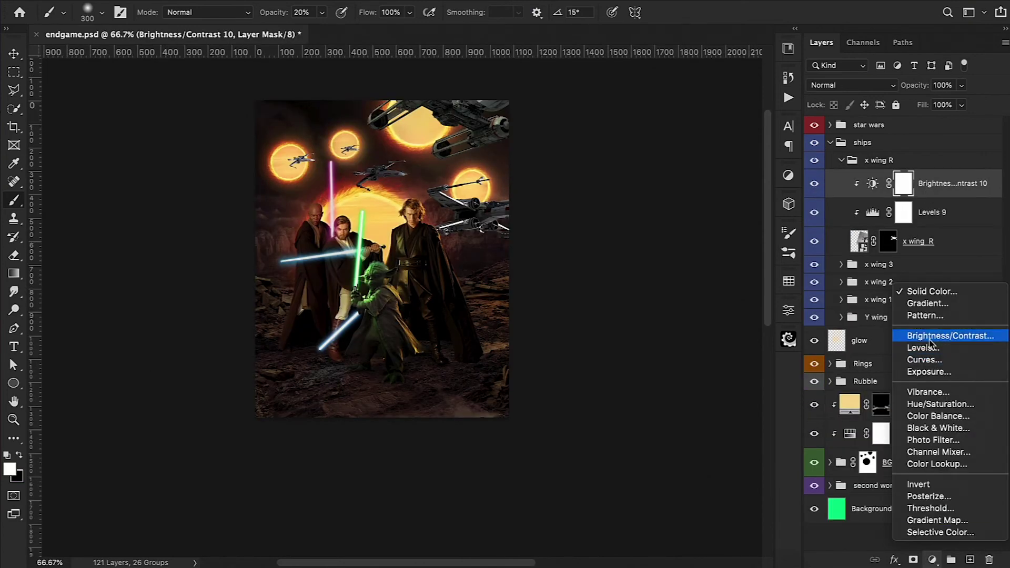
click(925, 416)
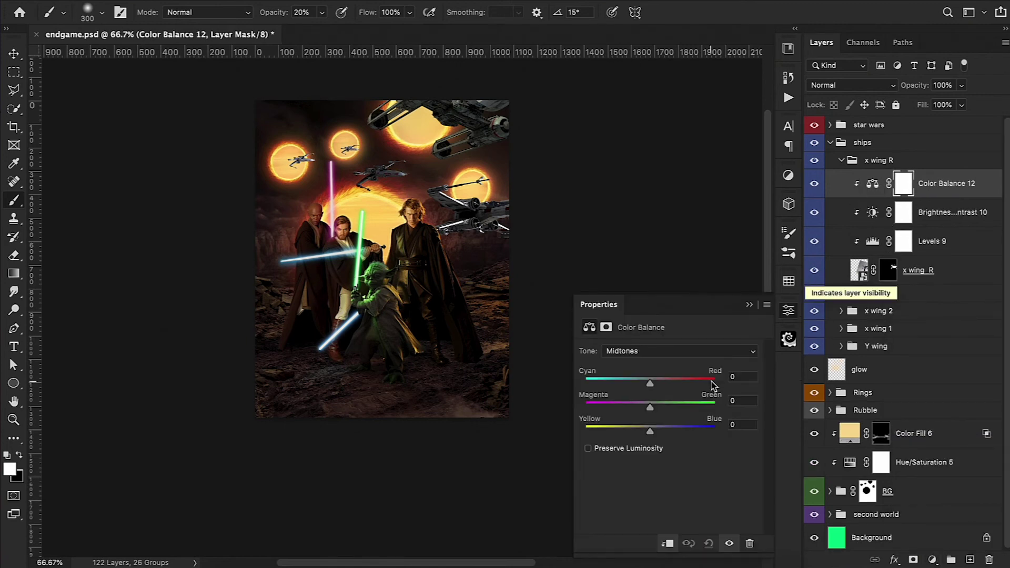
drag(650, 431, 635, 431)
drag(650, 383, 659, 383)
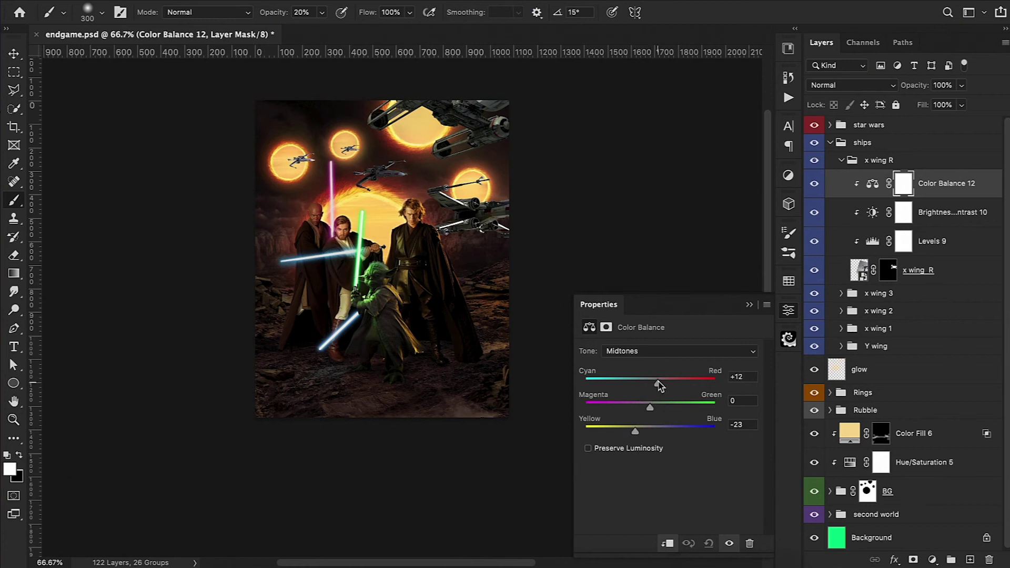
Shift the X-wing's Shadows and Highlights toward red and yellow
click(678, 351)
click(626, 338)
drag(650, 383, 655, 383)
mouse_move(650, 431)
mouse_down()
mouse_move(655, 409)
mouse_move(648, 432)
mouse_up()
drag(656, 382, 659, 384)
click(652, 350)
click(650, 371)
click(749, 305)
click(859, 269)
Apply a horizontal Path Blur to x wing R: Speed 33%, End Point 14 px, Taper 6%, grain noise
click(326, 2)
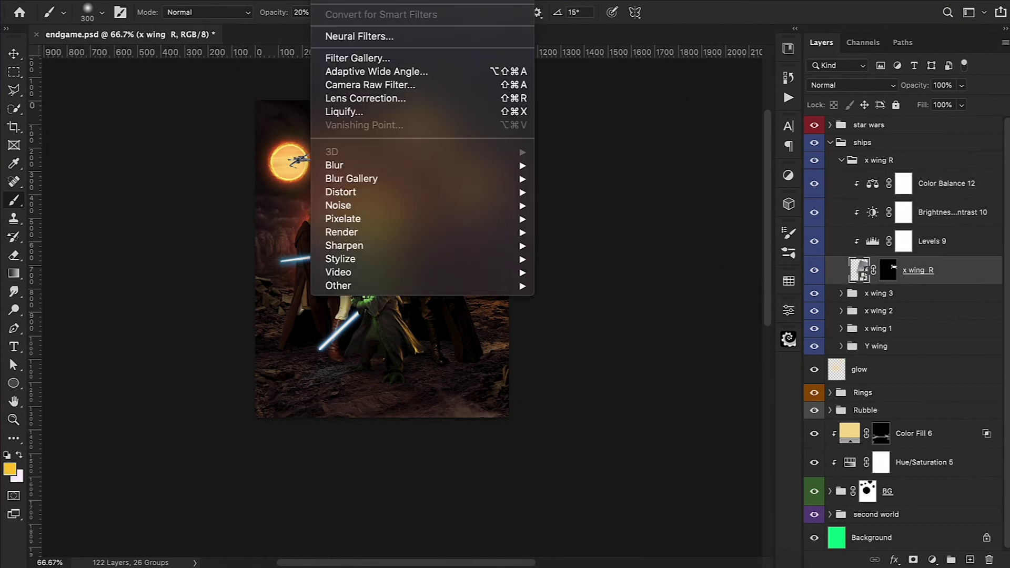
click(548, 226)
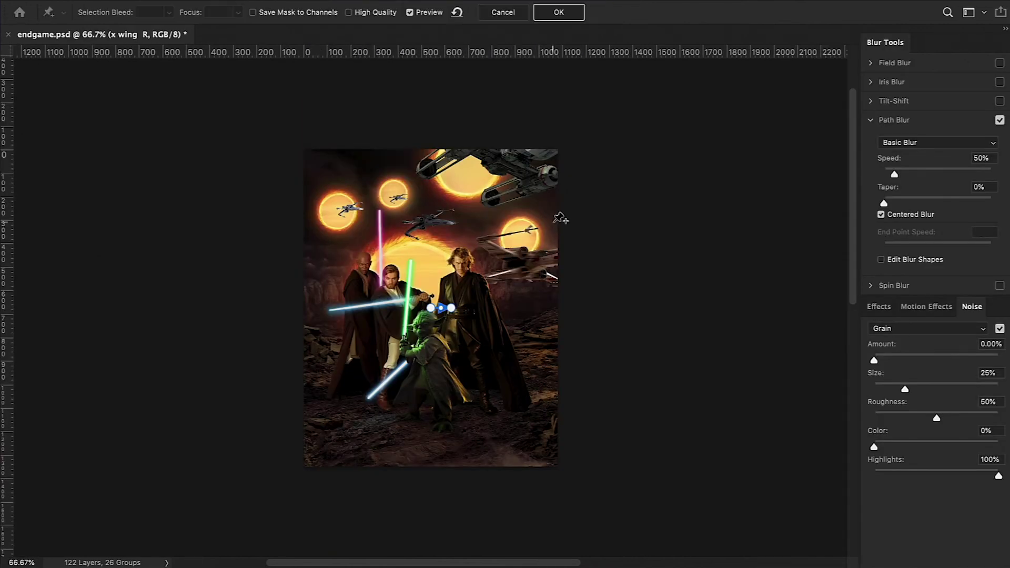
drag(430, 307, 455, 260)
mouse_move(451, 308)
mouse_down()
mouse_move(509, 262)
mouse_move(414, 264)
mouse_move(462, 259)
mouse_move(433, 262)
mouse_up()
drag(509, 262, 527, 264)
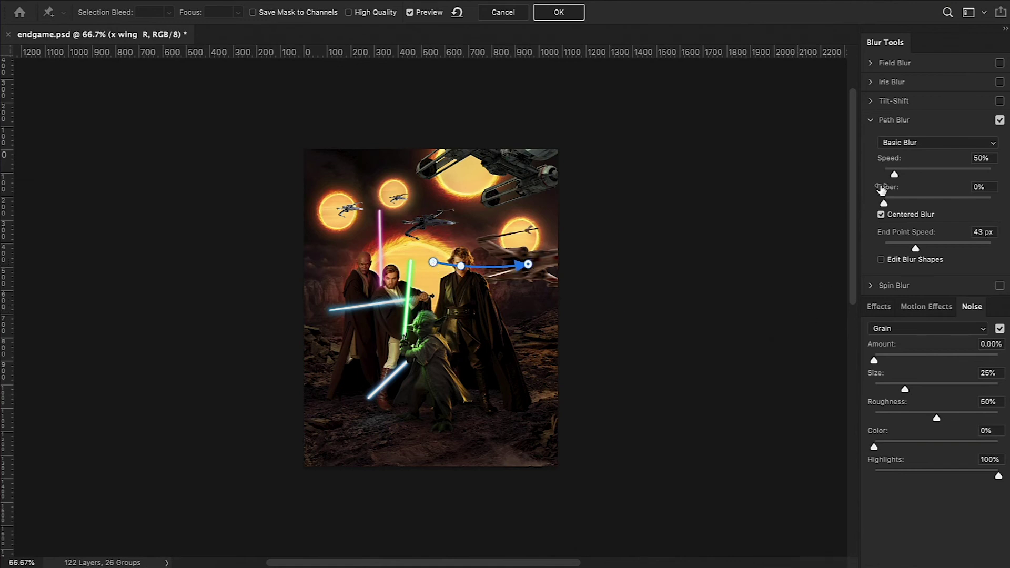
drag(894, 175, 891, 175)
drag(915, 249, 903, 249)
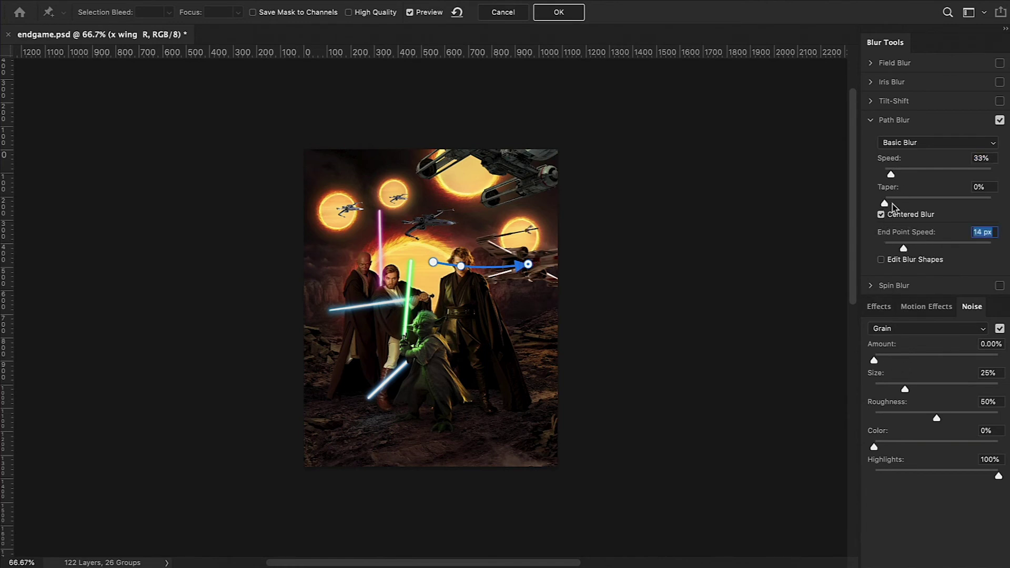
drag(900, 204, 896, 204)
drag(873, 360, 888, 362)
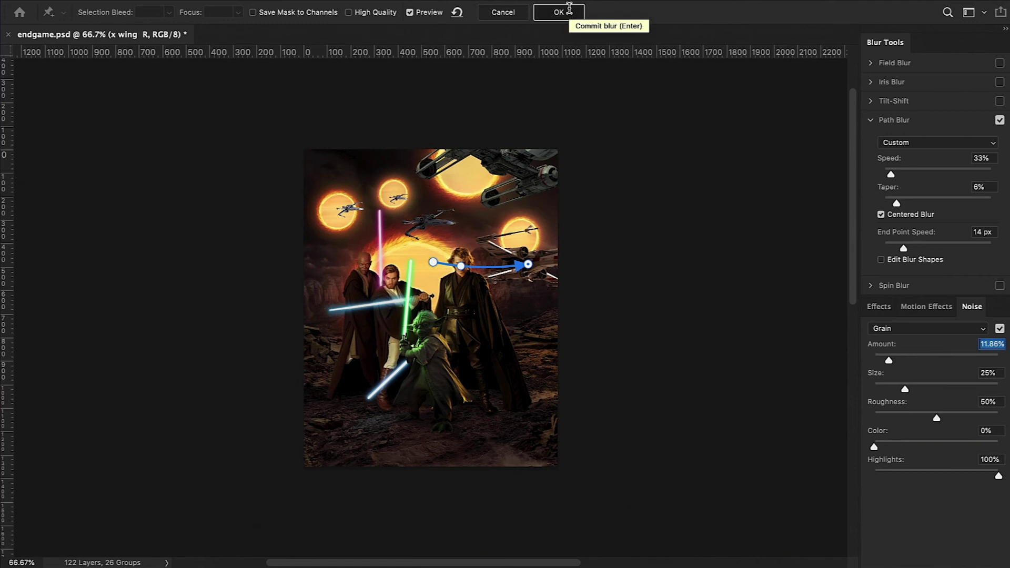
click(571, 12)
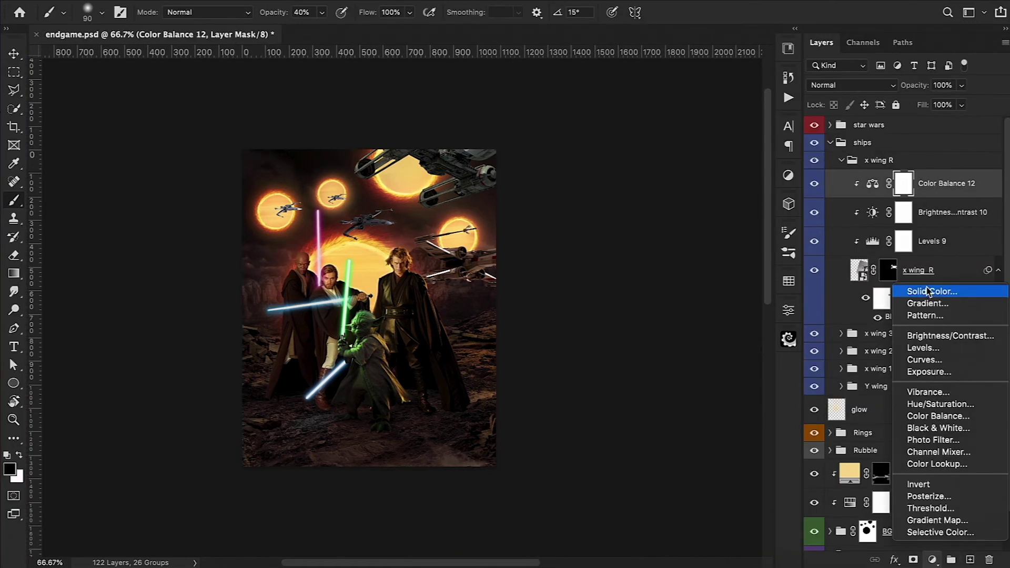
Add an Overlay Solid Color fill clipped to the right X-wing and shift its colour toward yellow-orange
click(926, 290)
click(955, 15)
alt+click(859, 197)
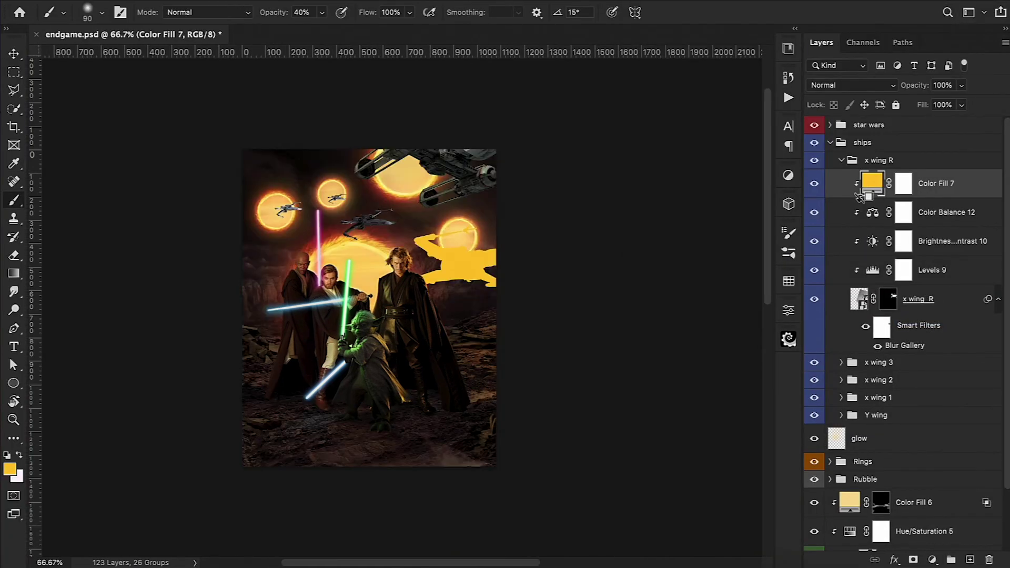
click(841, 85)
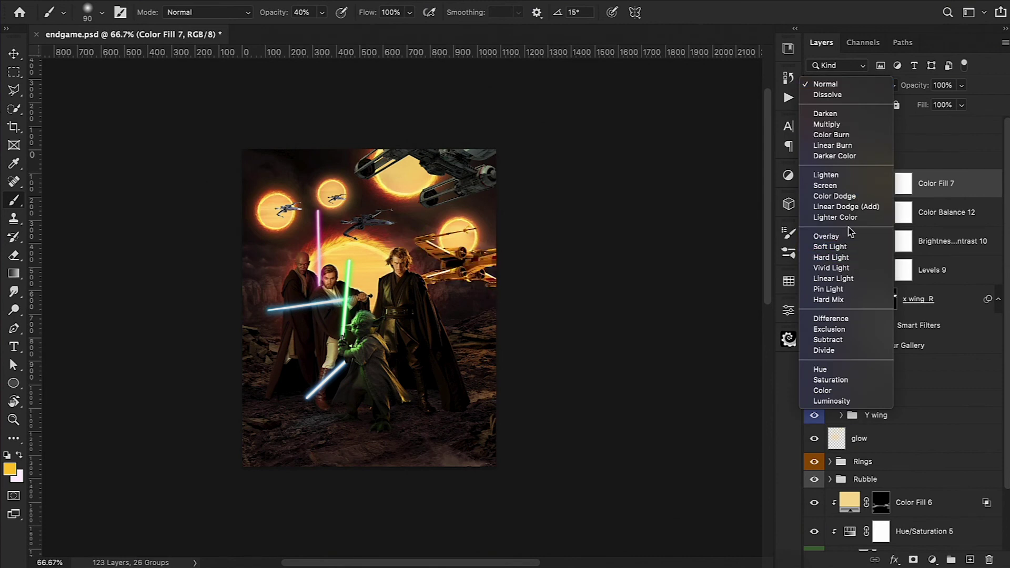
click(851, 237)
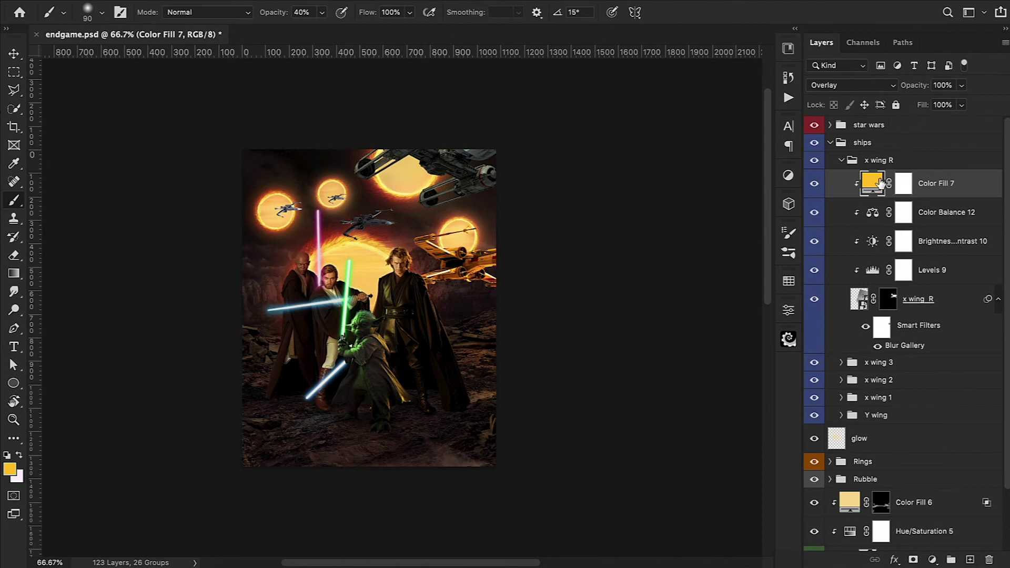
double_click(884, 184)
drag(806, 189, 807, 186)
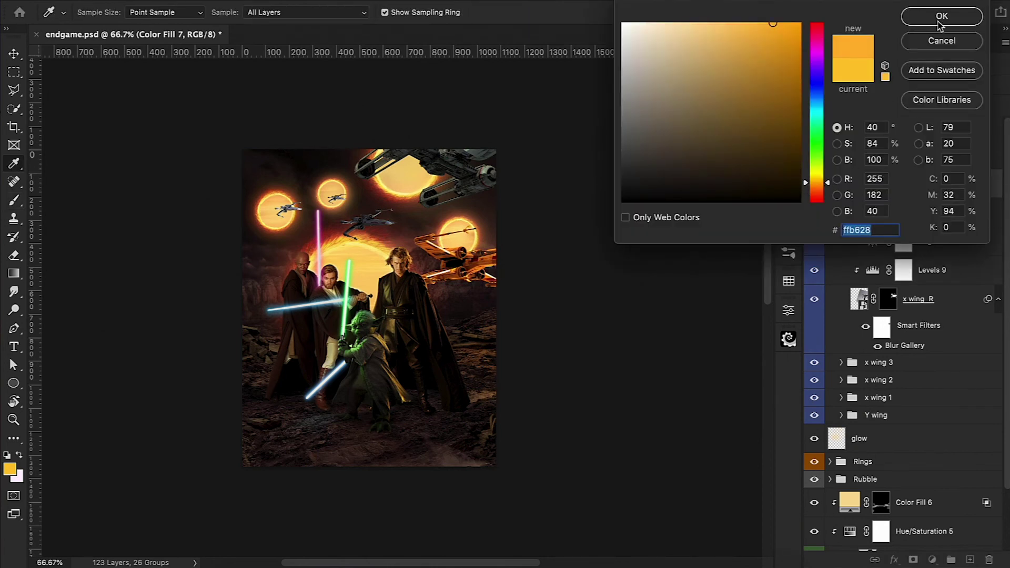
click(941, 15)
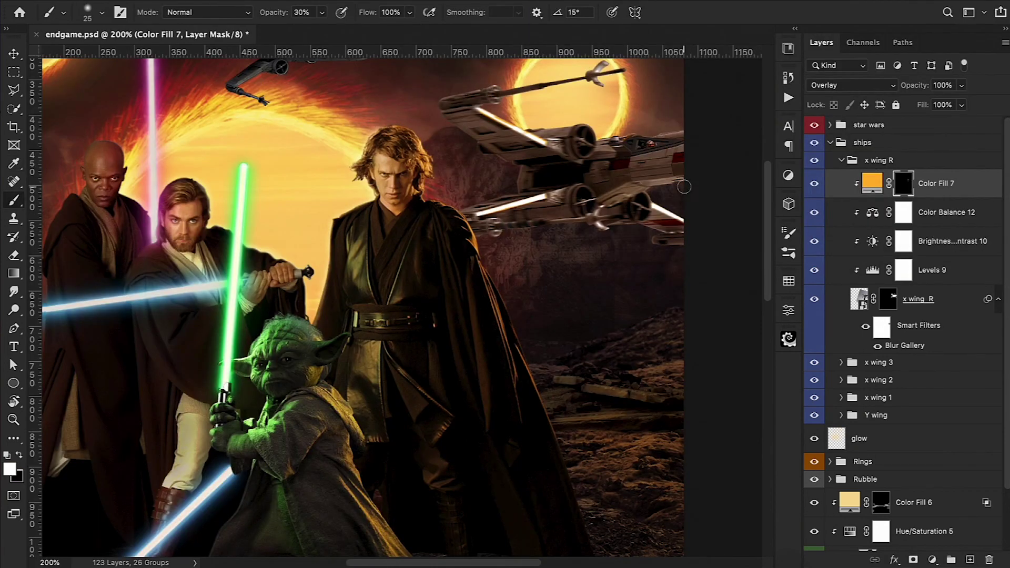
Set the brush opacity to 10% and zoom out to see the whole poster
key(1)
scroll(627, 173, left, 1)
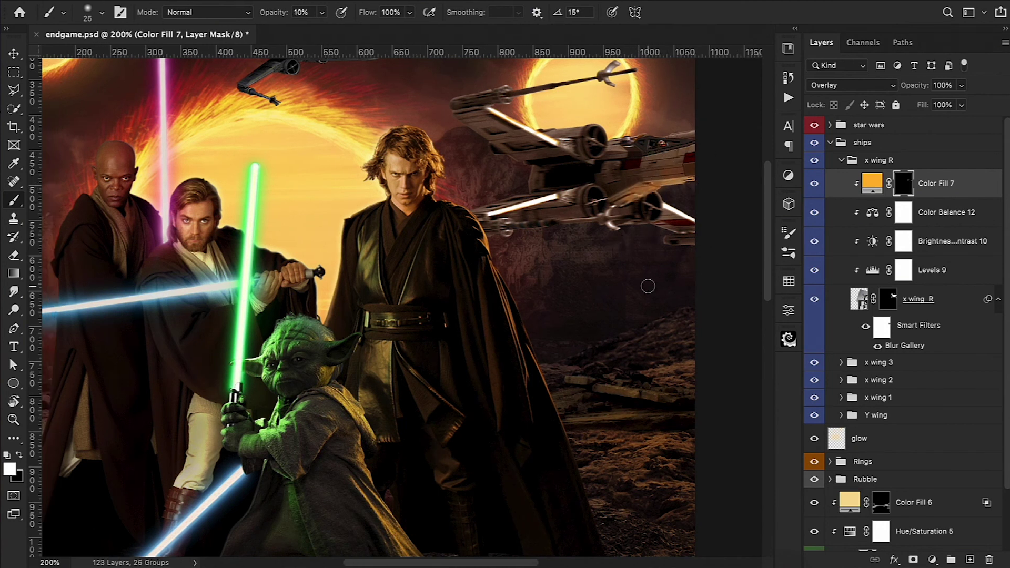
scroll(648, 286, right, 5)
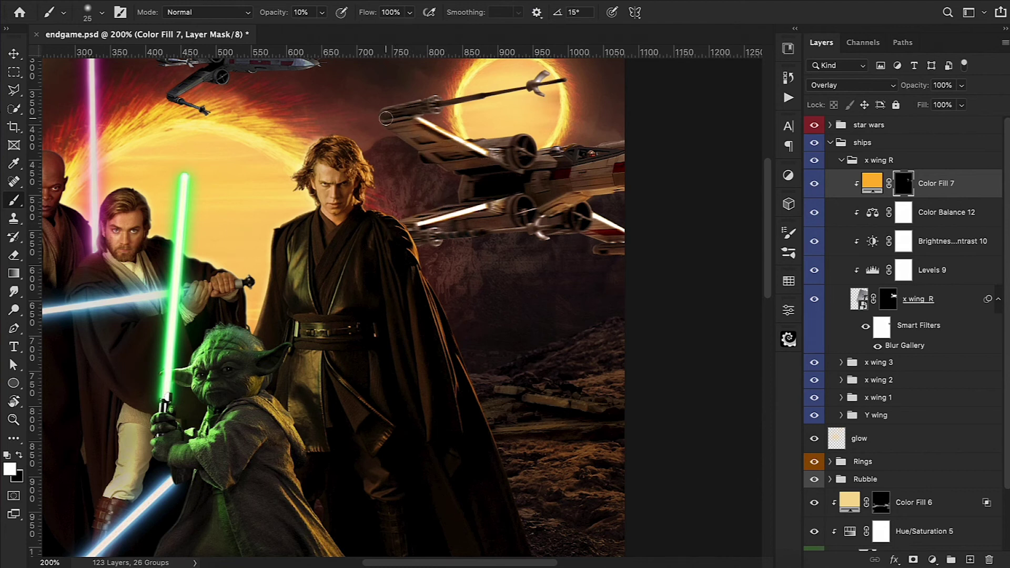
key(ctrl+minus)
key(ctrl+minus)
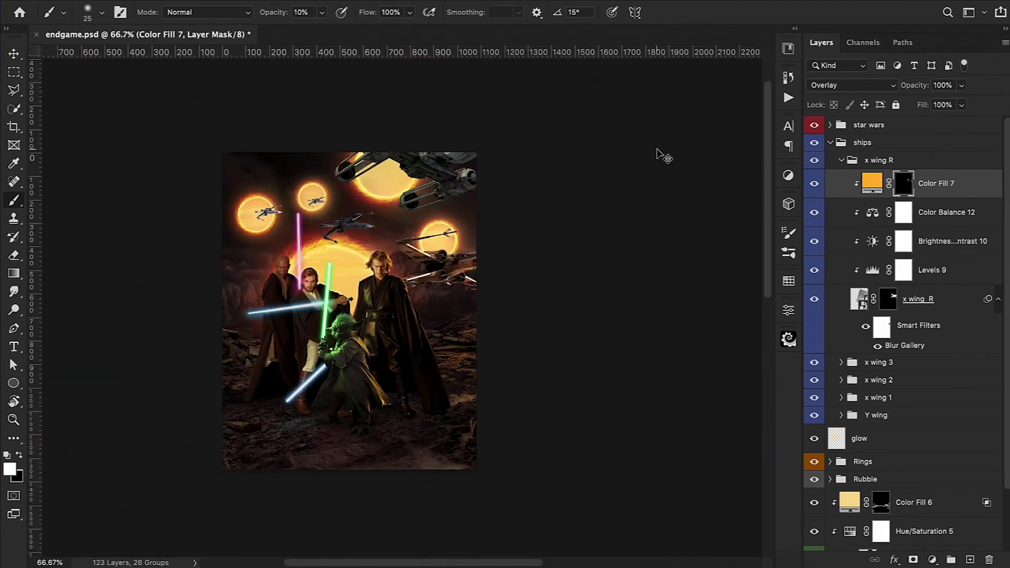
Add a pale yellow (#fbda7d) Solid Color fill clipped to the X-wing in Overlay mode
click(932, 559)
click(935, 292)
click(712, 26)
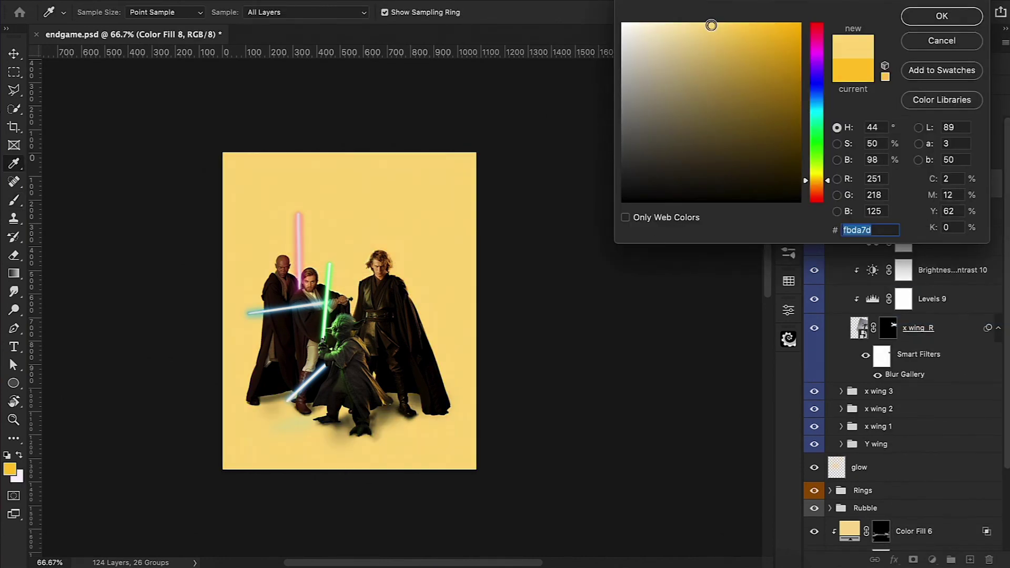
click(976, 12)
alt+click(859, 196)
click(852, 85)
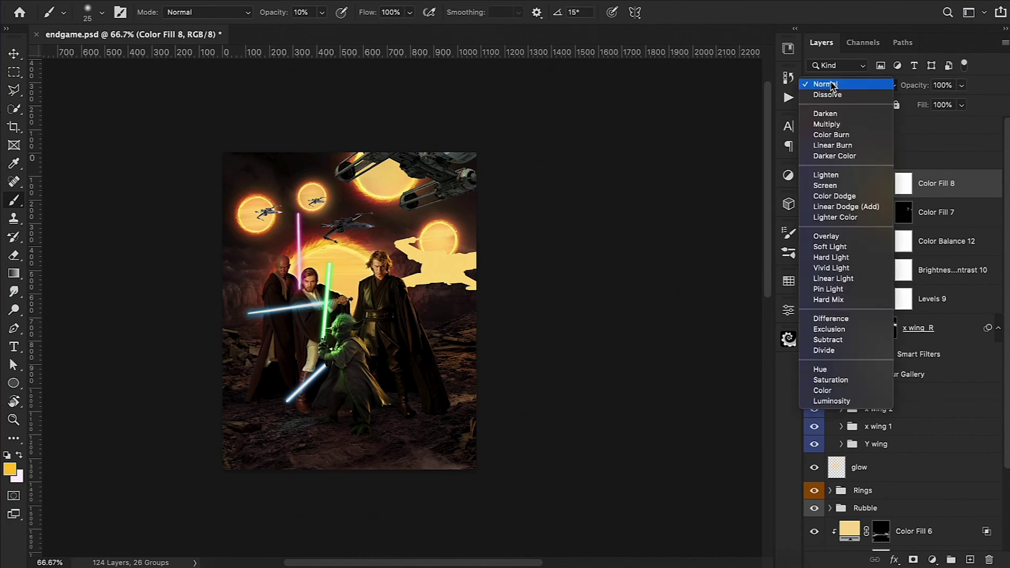
click(826, 236)
Invert the fill's mask and ready a small white brush at 20% on the right X-wing
click(903, 183)
key(ctrl+i)
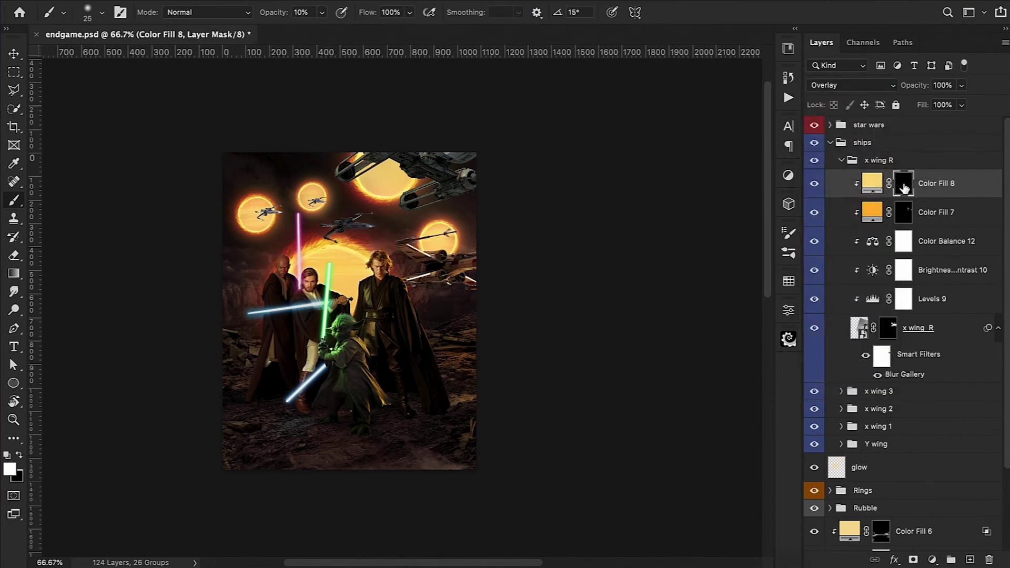
key(ctrl+plus)
key(ctrl+plus)
key(2)
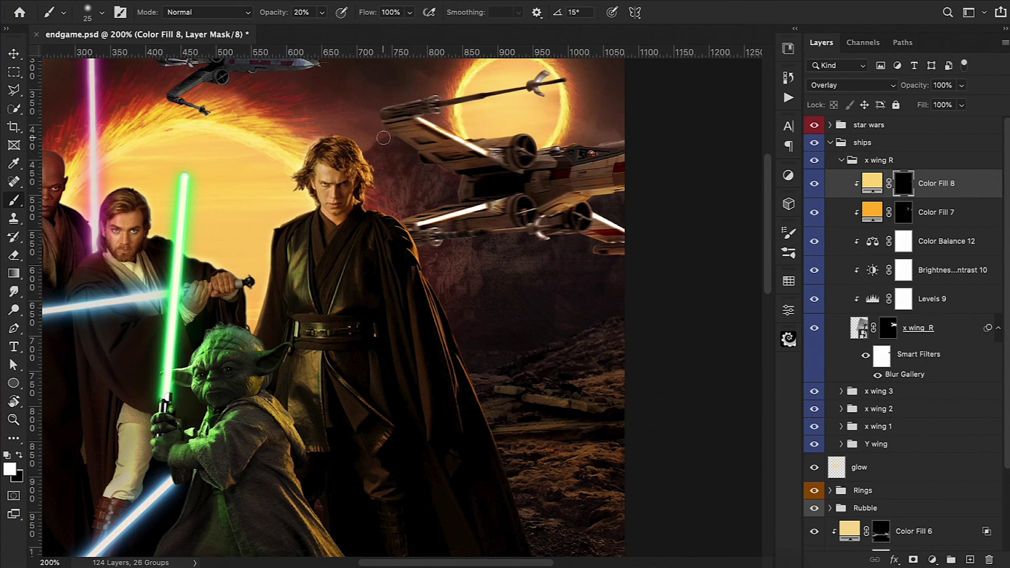
key(bracketleft)
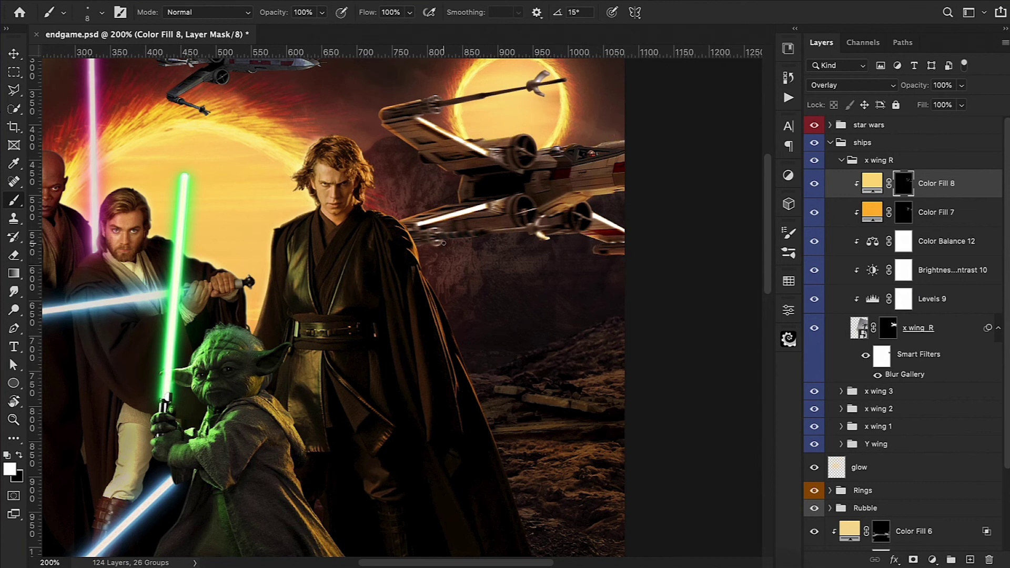
key(x)
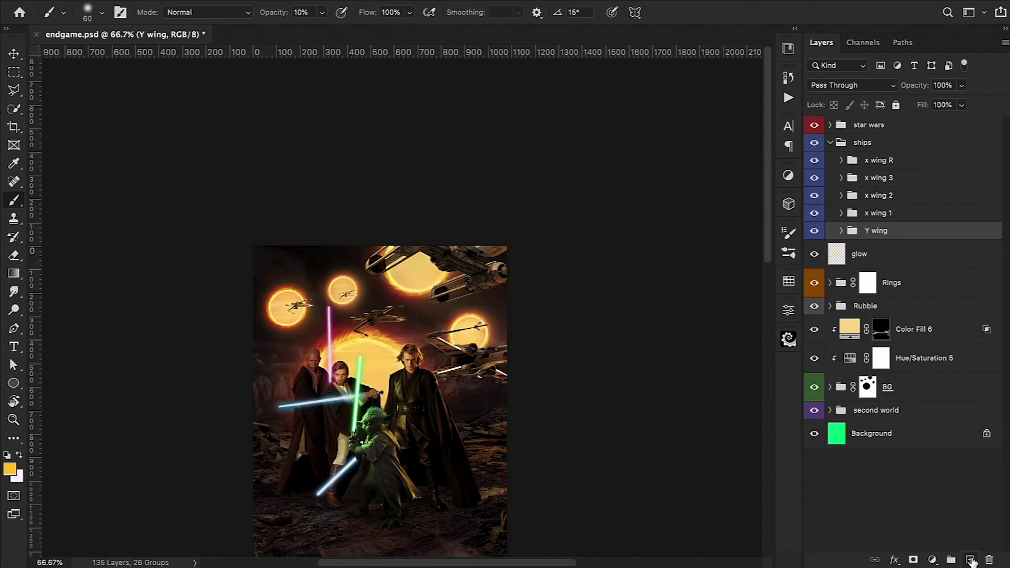
Add a new layer named 'streaks'
click(971, 561)
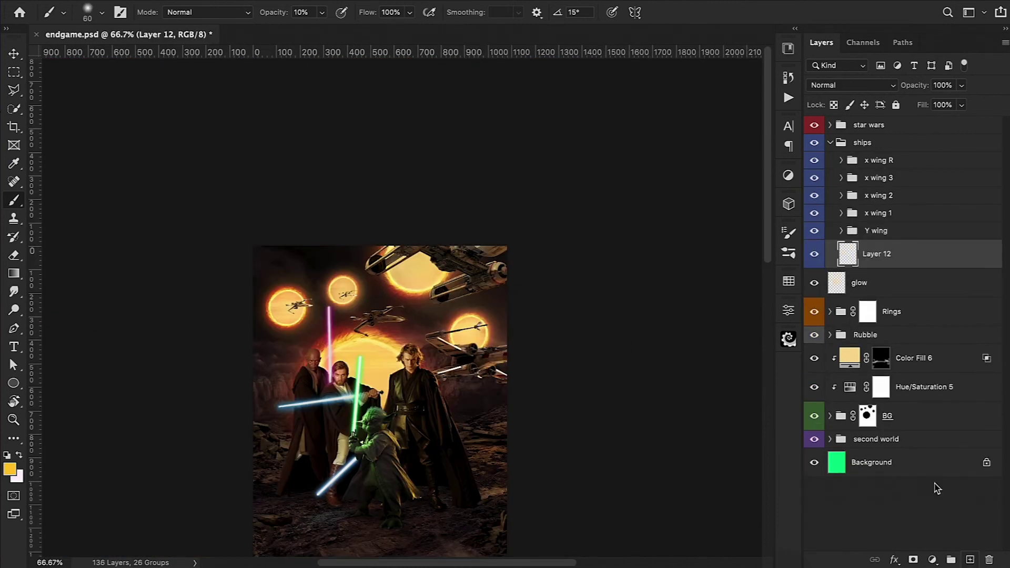
double_click(877, 255)
text(streaks)
key(Return)
Set the line brush to 300 px and angle it nearly horizontal beside the X-wings
click(89, 11)
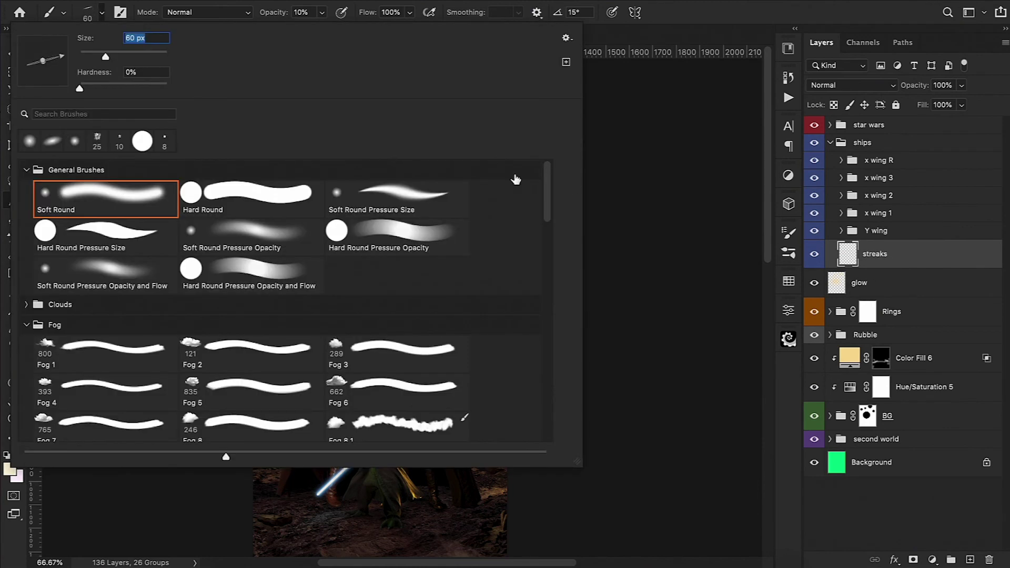
text(300)
key(Return)
key(Right)
key(Right)
key(Right)
key(Right)
key(Right)
key(Right)
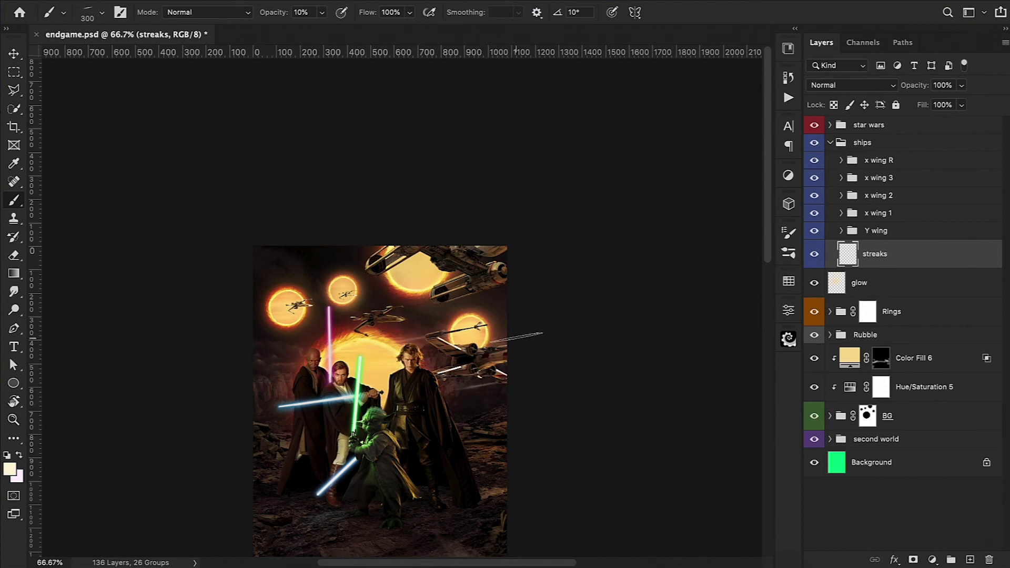
key(ctrl+plus)
key(ctrl+plus)
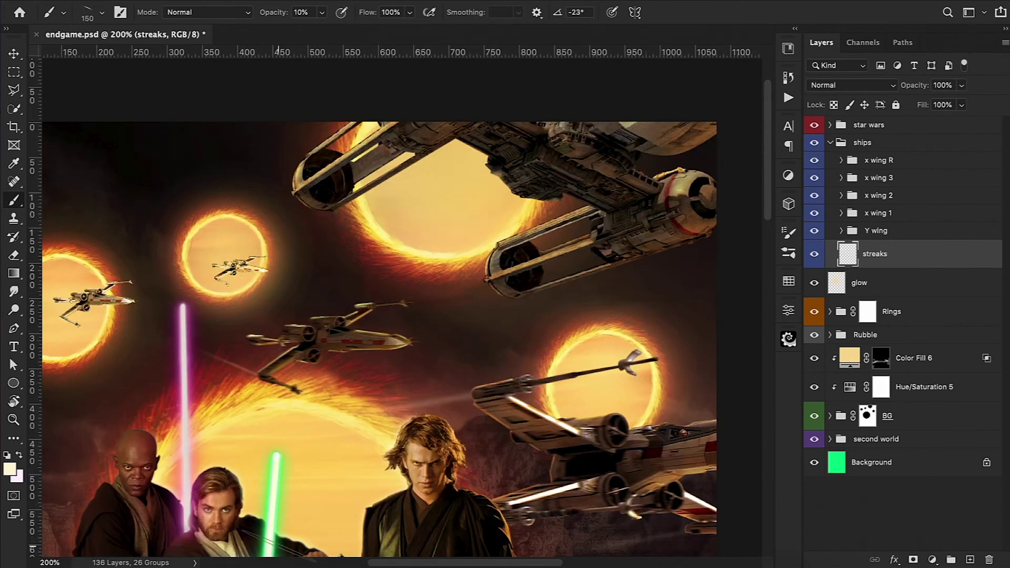
key(Right)
key(Right)
key(Right)
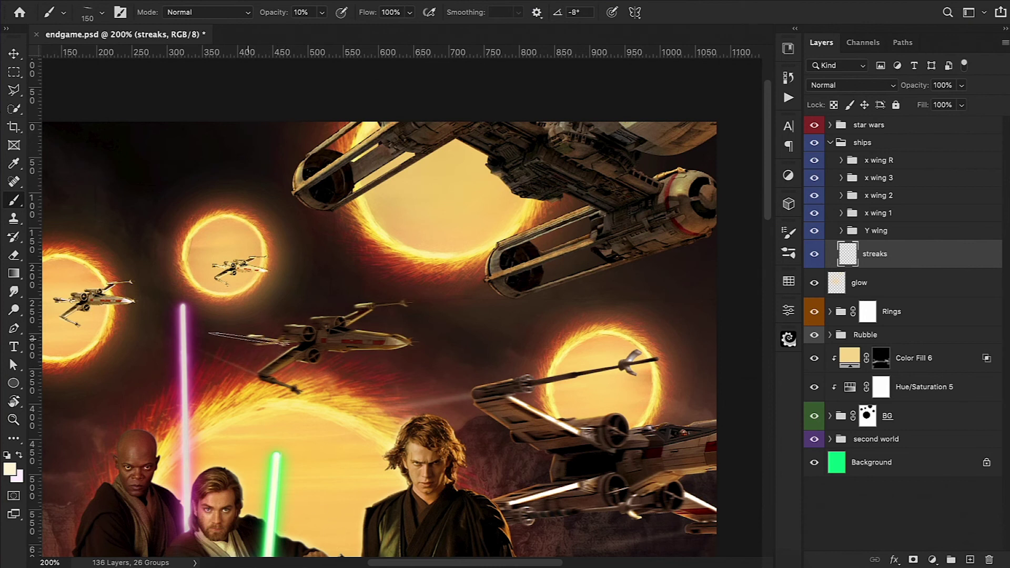
key(Right)
key(Right)
key(Right)
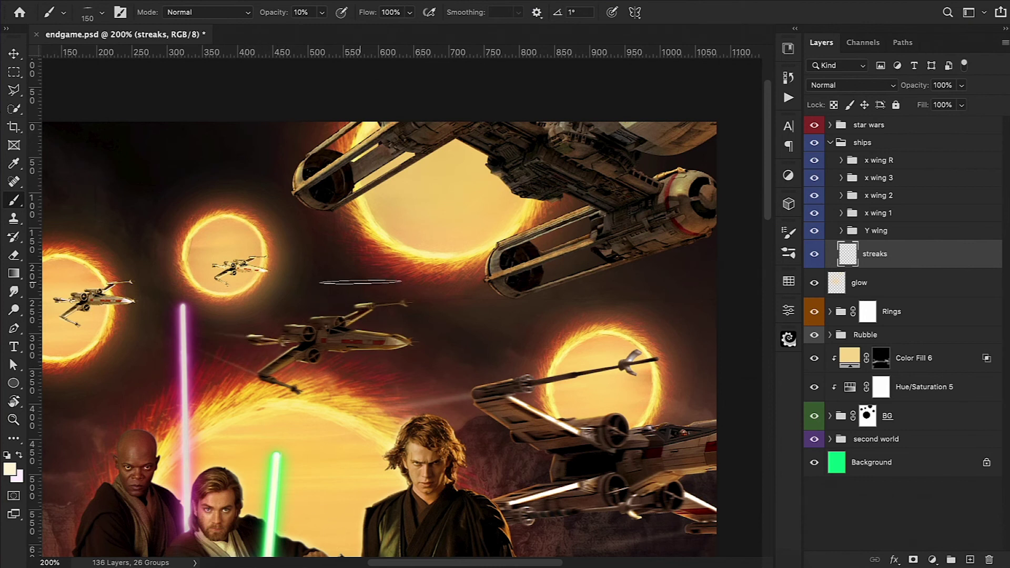
key(Right)
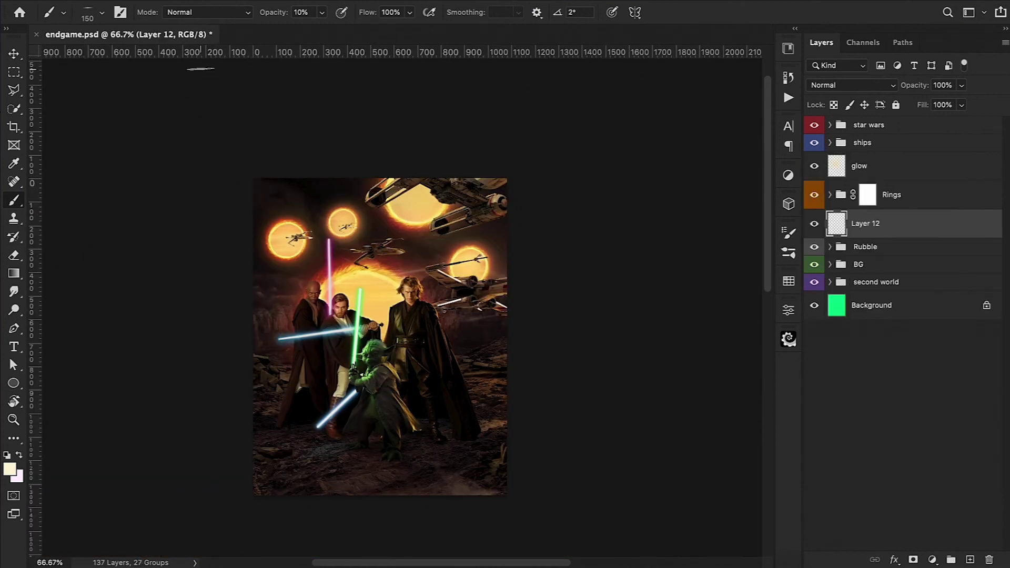
Choose the Pd 12 dust brush from the dust brushes group
click(87, 13)
drag(42, 61, 43, 44)
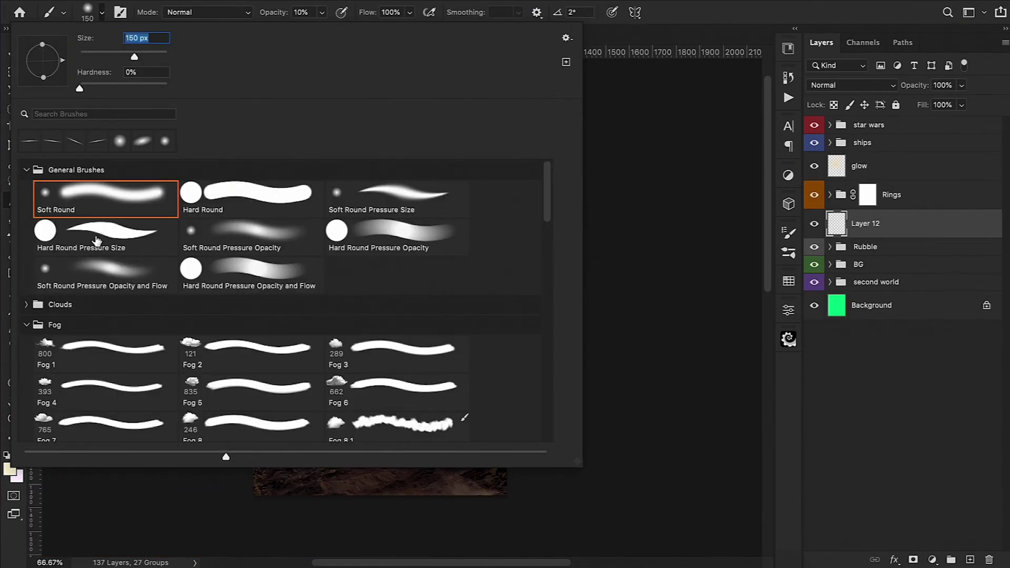
click(33, 325)
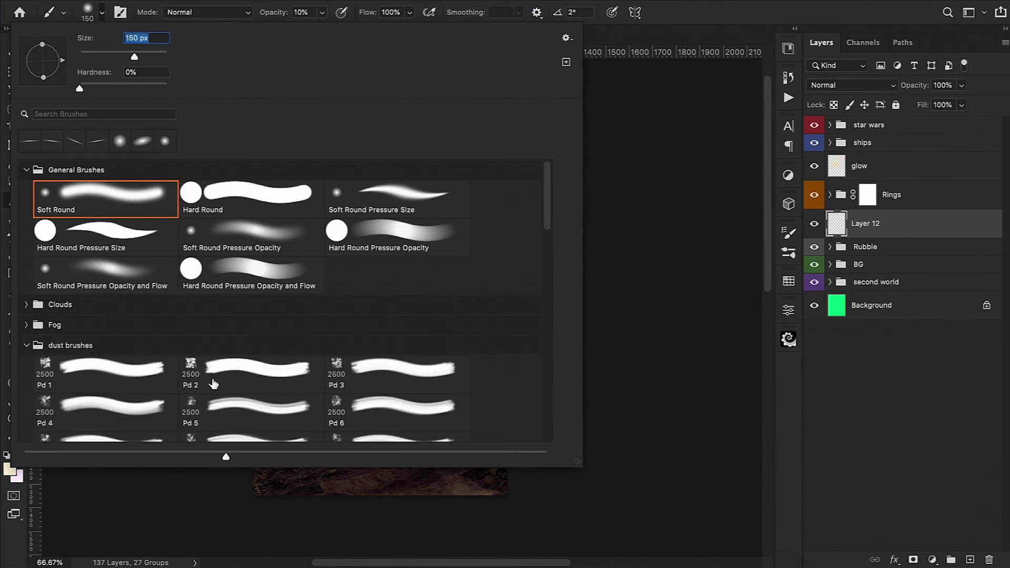
scroll(137, 413, down, 3)
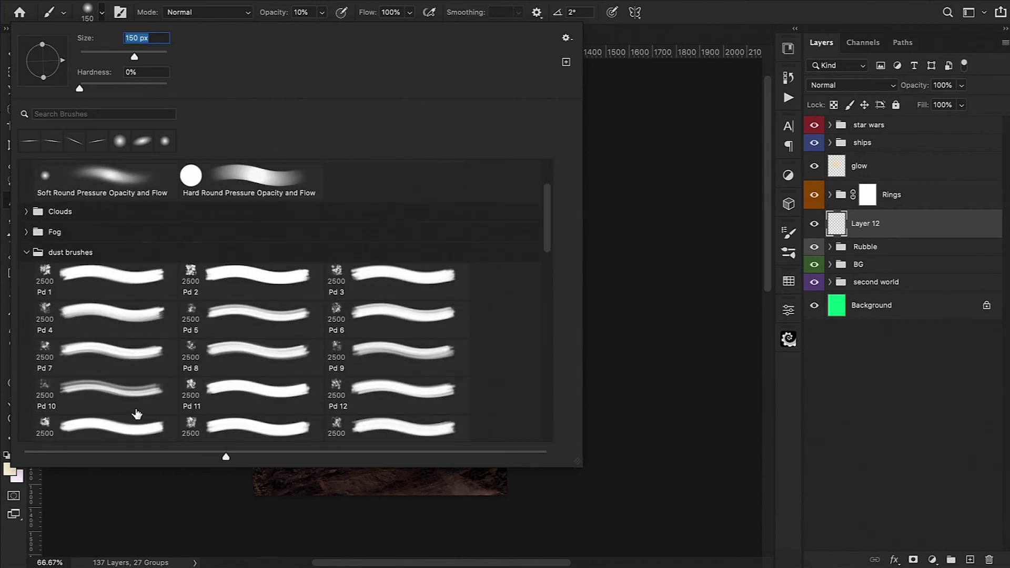
double_click(361, 388)
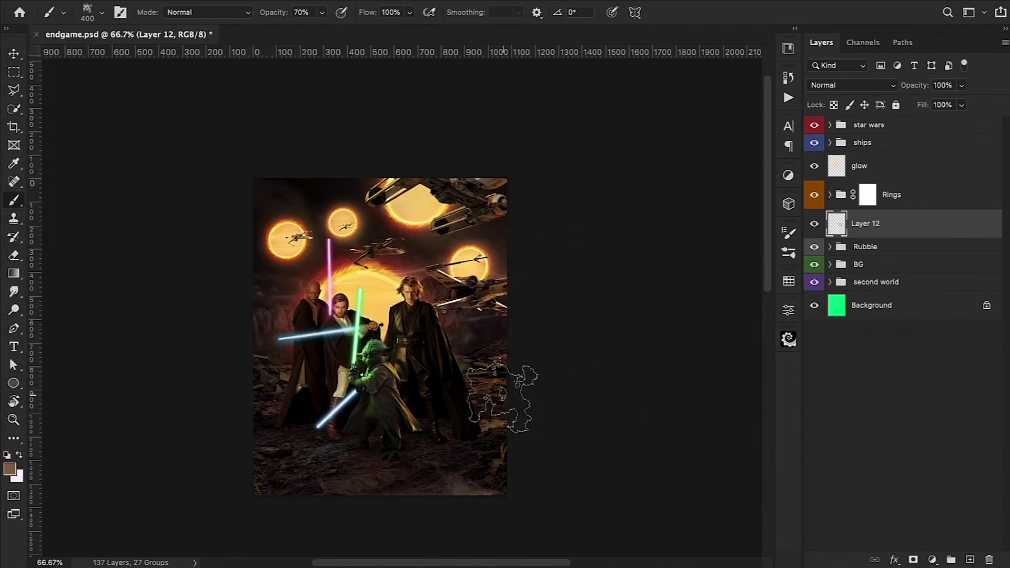
Add a new dirt layer and paint with a brown tone sampled from the ground at 20% opacity
key(ctrl+alt+shift+n)
key(i)
click(692, 127)
click(943, 16)
key(b)
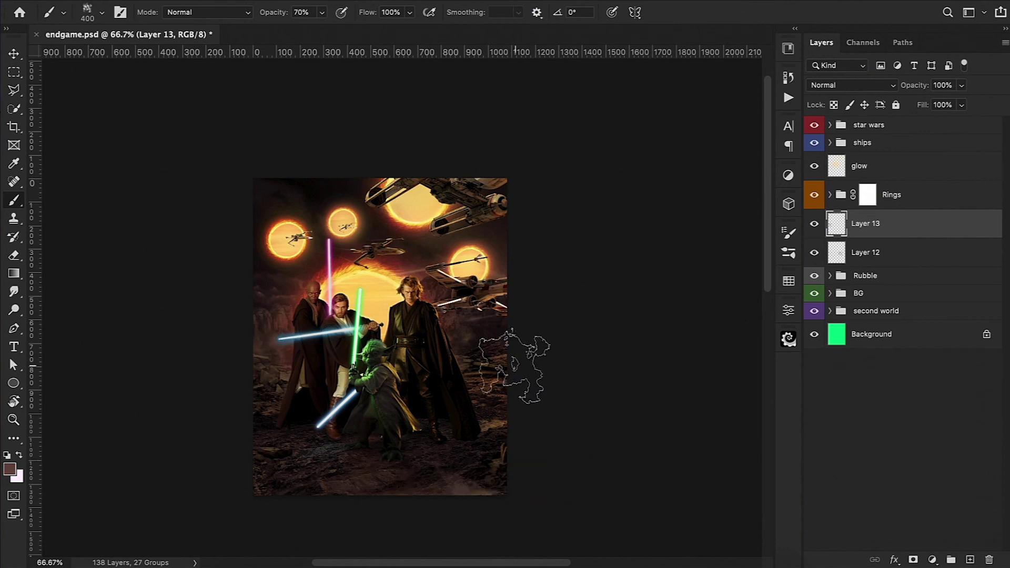
key(2)
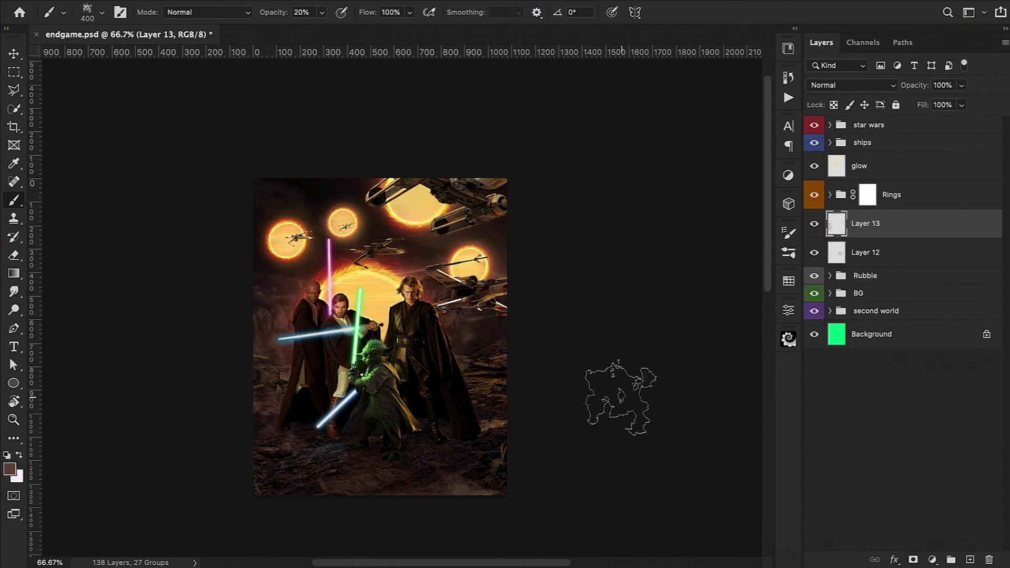
scroll(621, 398, down, 2)
scroll(621, 398, right, 2)
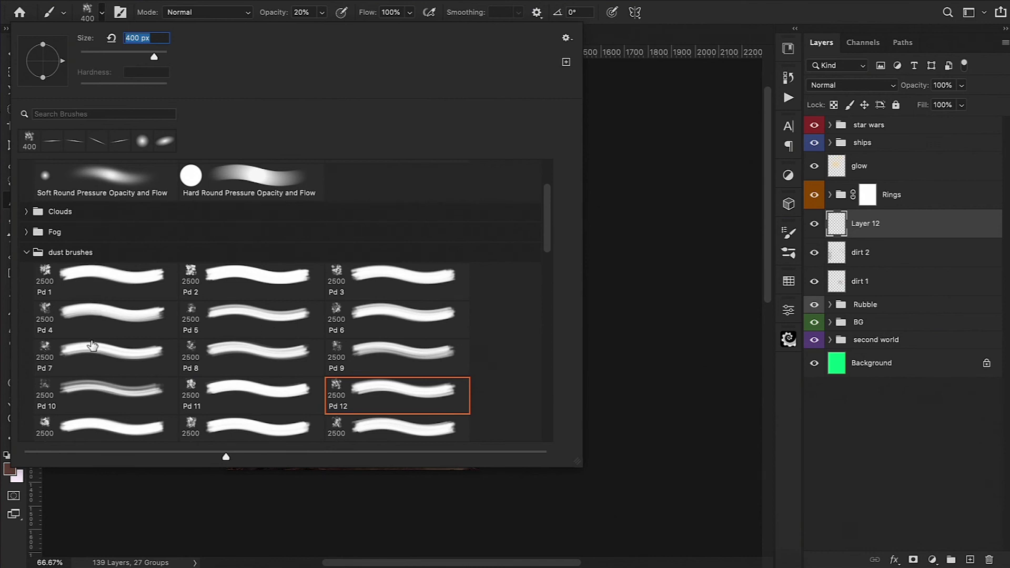
Paint more dirt with the Pd 5 brush, fade the layer's opacity, and name it 'dirt 3'
click(197, 318)
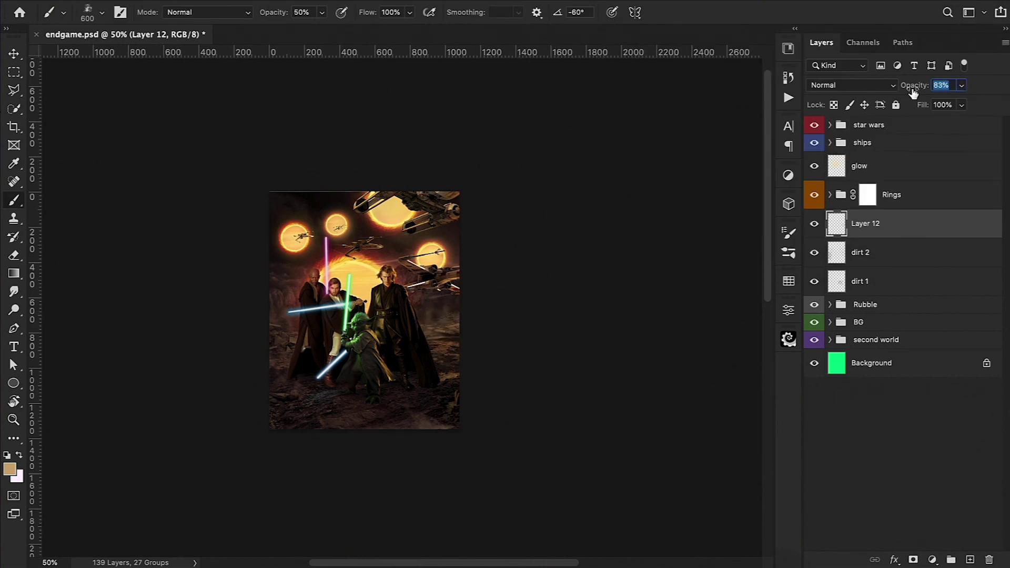
right_click(288, 254)
text(100)
key(Return)
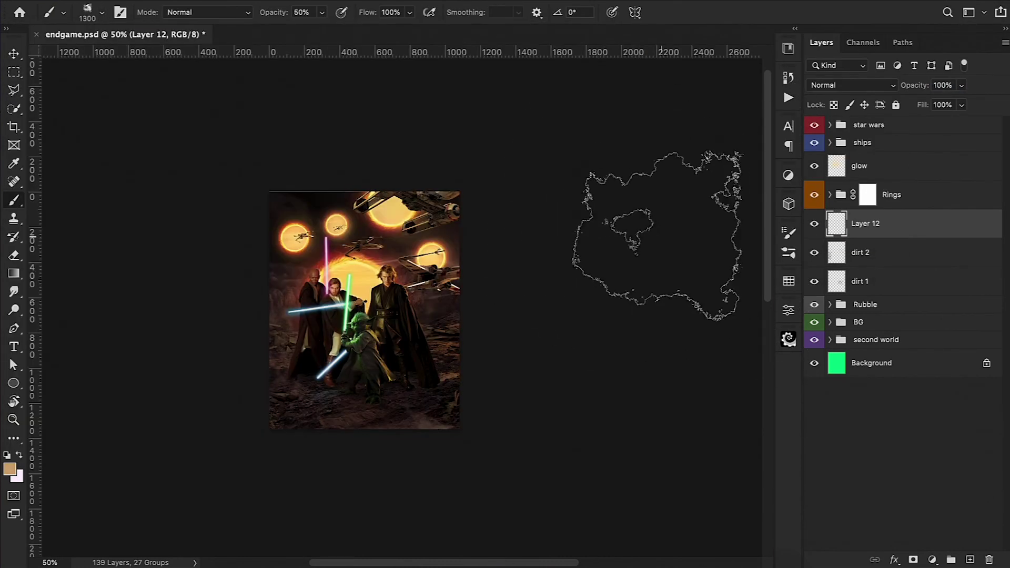
mouse_move(905, 87)
mouse_down()
mouse_move(909, 105)
mouse_move(914, 95)
mouse_up()
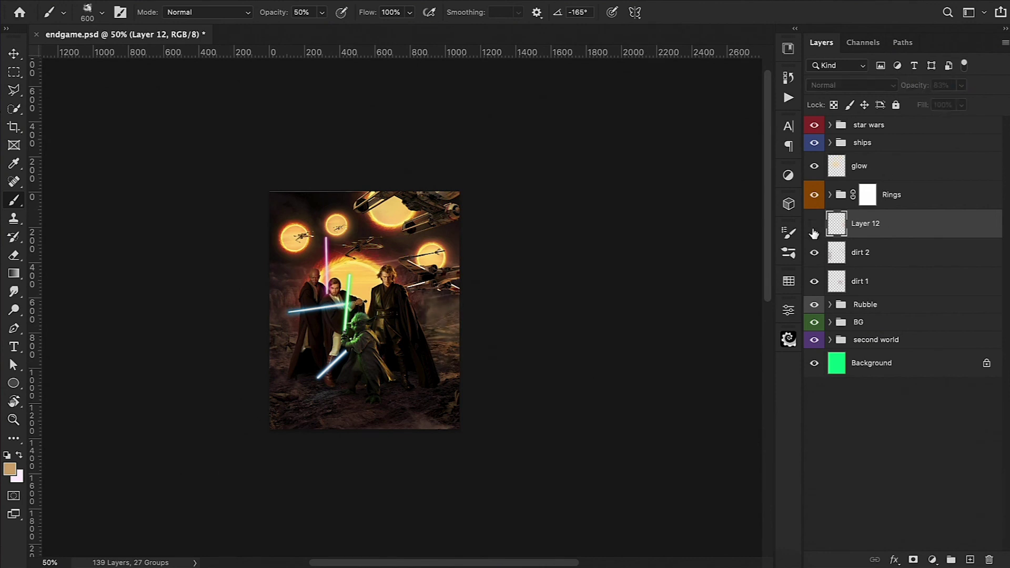
key(2)
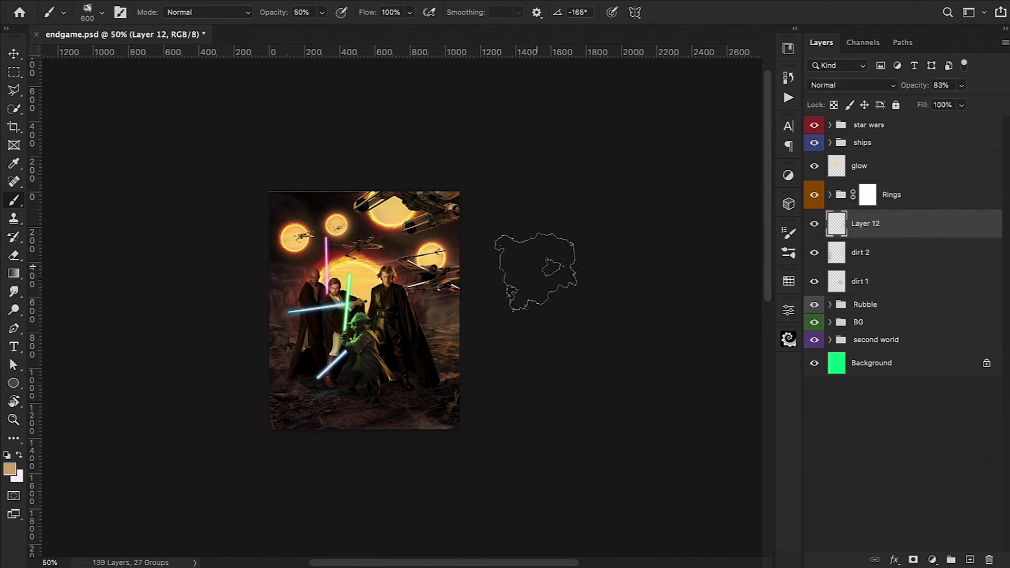
double_click(865, 223)
text(dirt 3)
key(Return)
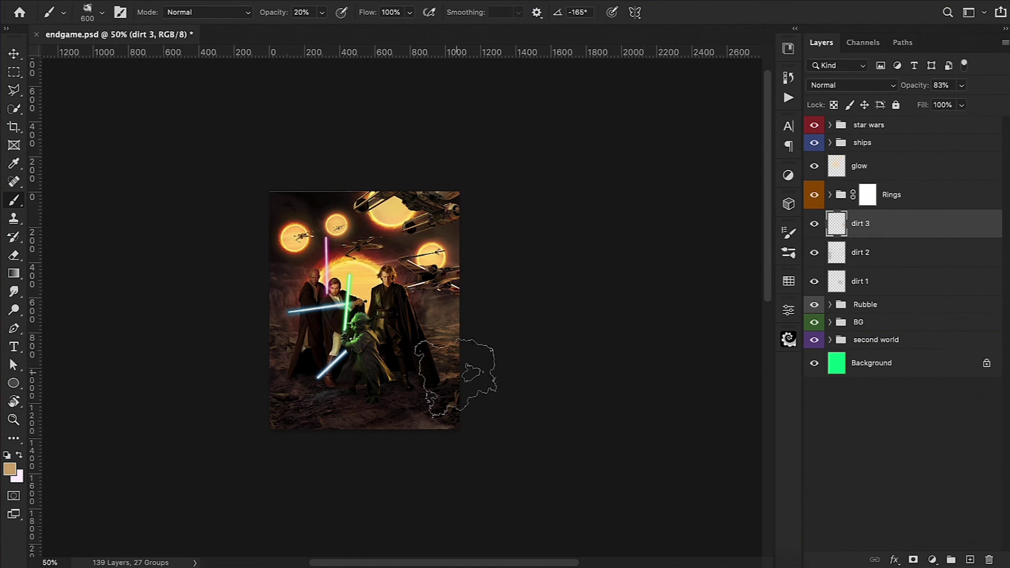
Add a new top layer with the Pd 12 dust brush at 800 px, tan colour, 40% opacity
key(alt+period)
key(ctrl+shift+alt+n)
click(89, 11)
double_click(400, 240)
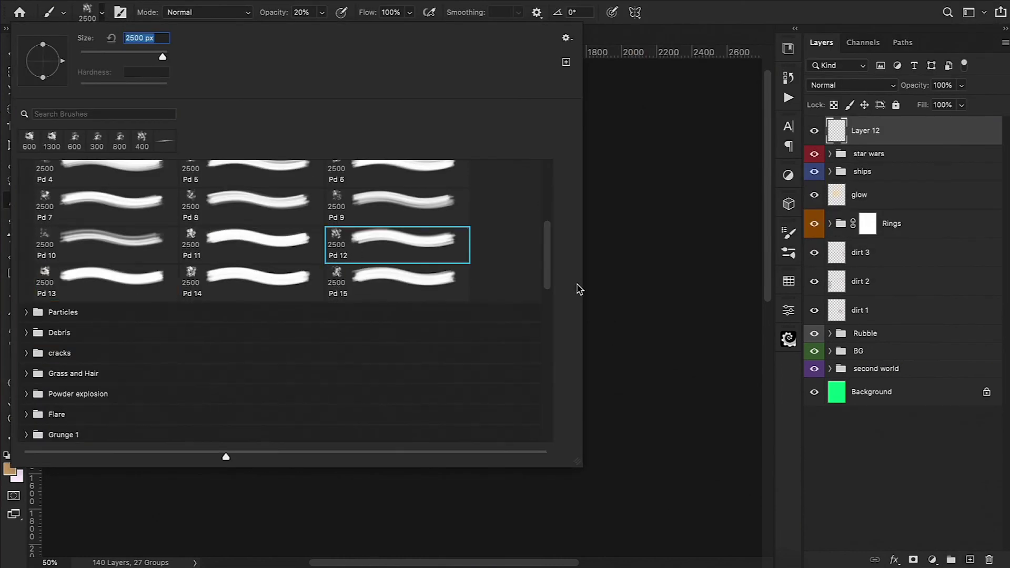
click(10, 469)
key(Return)
key(bracketleft)
key(bracketleft)
key(bracketleft)
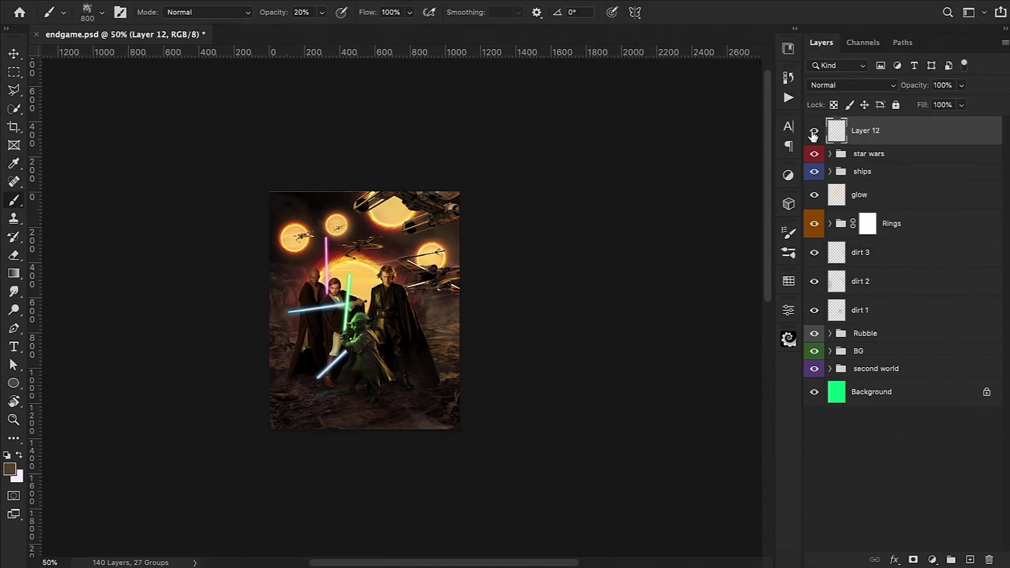
click(9, 469)
key(Return)
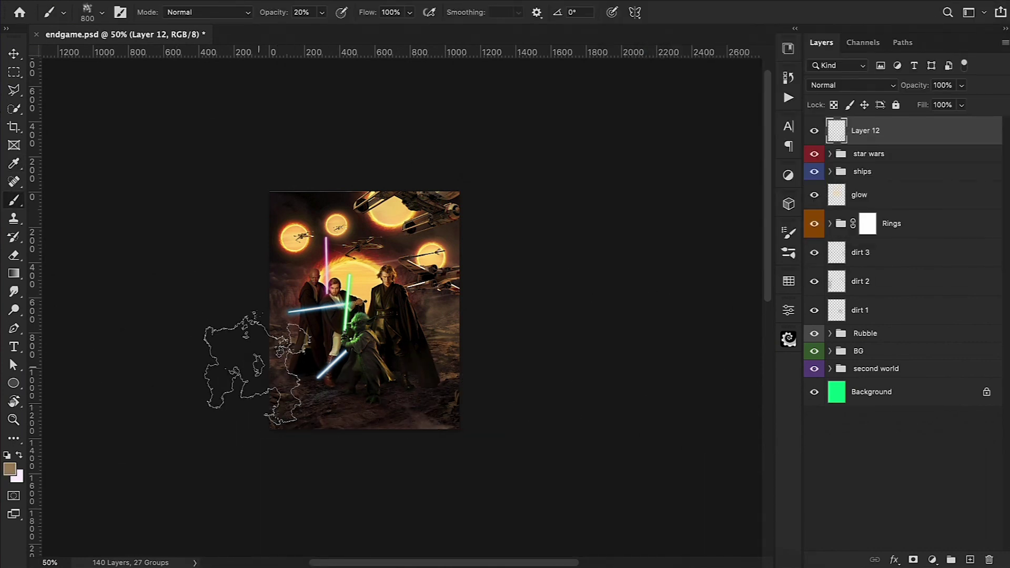
key(4)
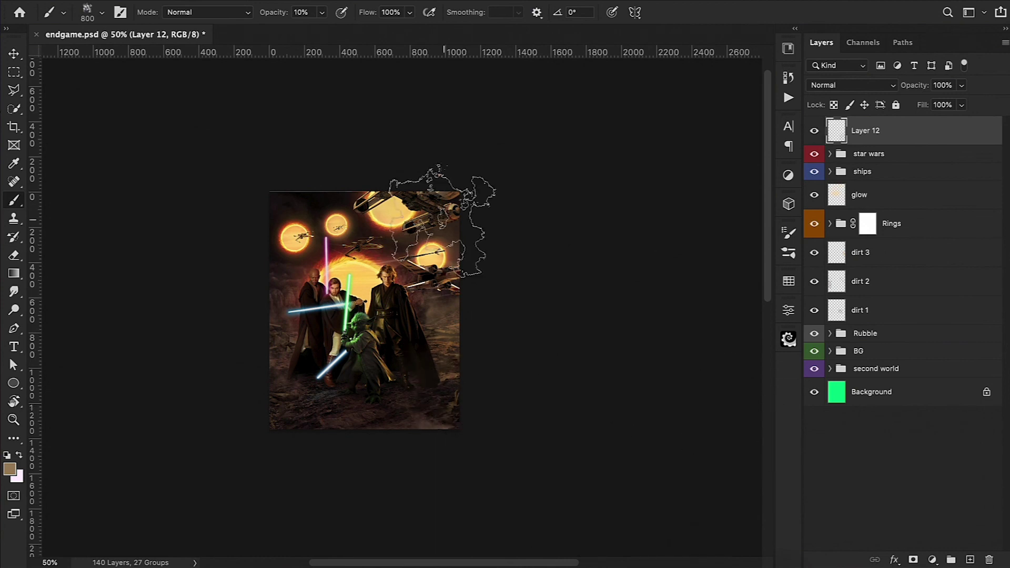
Add another dirt layer at 78% opacity and name the two new layers 'dirt 4' and 'dirt 5'
key(ctrl+shift+alt+n)
drag(912, 86, 900, 87)
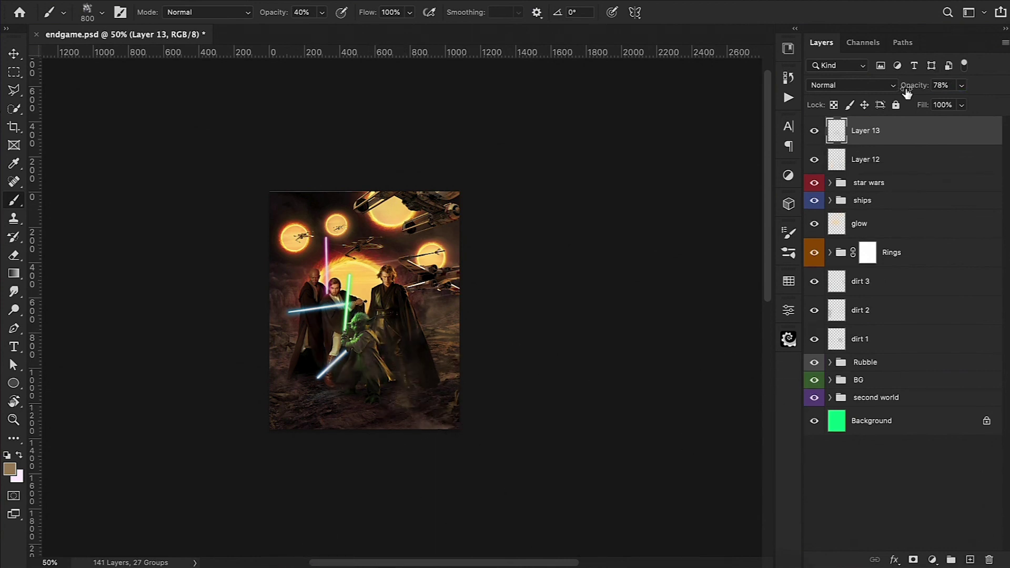
key(ctrl+plus)
key(ctrl+d)
double_click(865, 159)
text(dirt 4)
double_click(865, 130)
text(dirt 5)
key(Return)
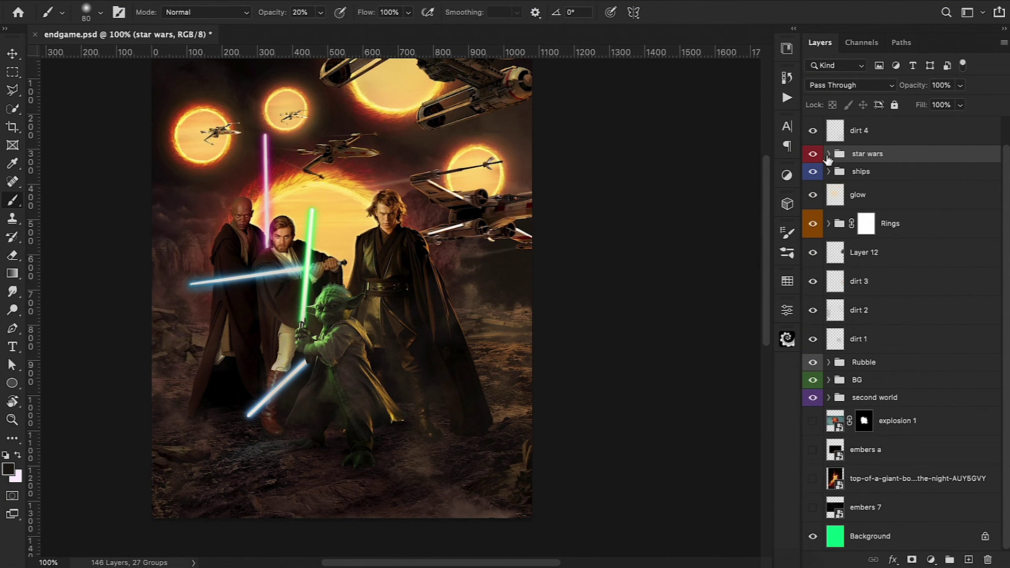
Move explosion 1 just below the ships group and scale it to about 55% near the X-wings
scroll(647, 276, right, 2)
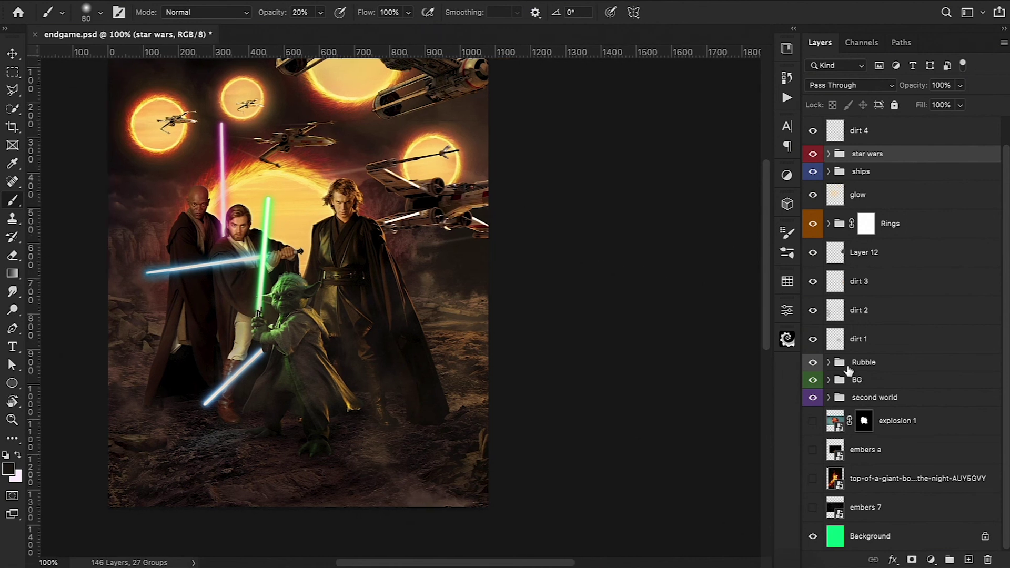
drag(815, 423, 869, 180)
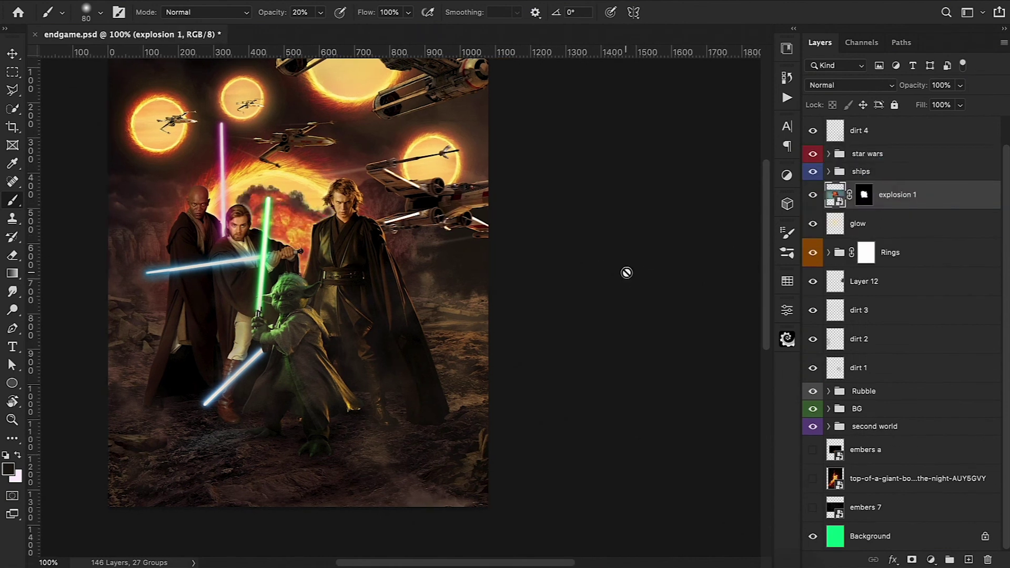
key(ctrl+t)
drag(310, 306, 526, 302)
drag(704, 158, 547, 247)
drag(491, 307, 544, 246)
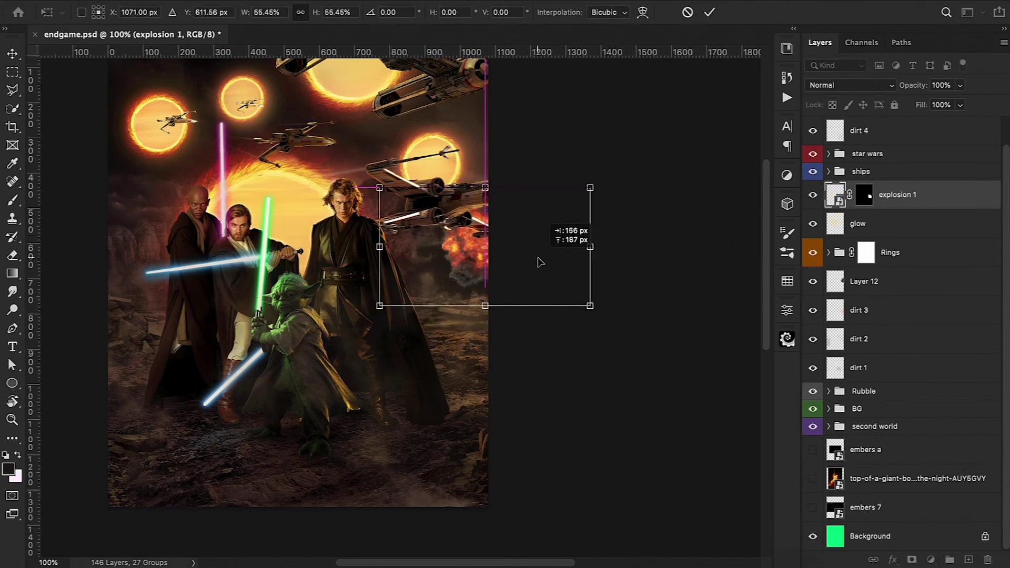
click(710, 11)
key(b)
Rescale the explosion to about 64% and place it behind the right X-wing
key(ctrl+t)
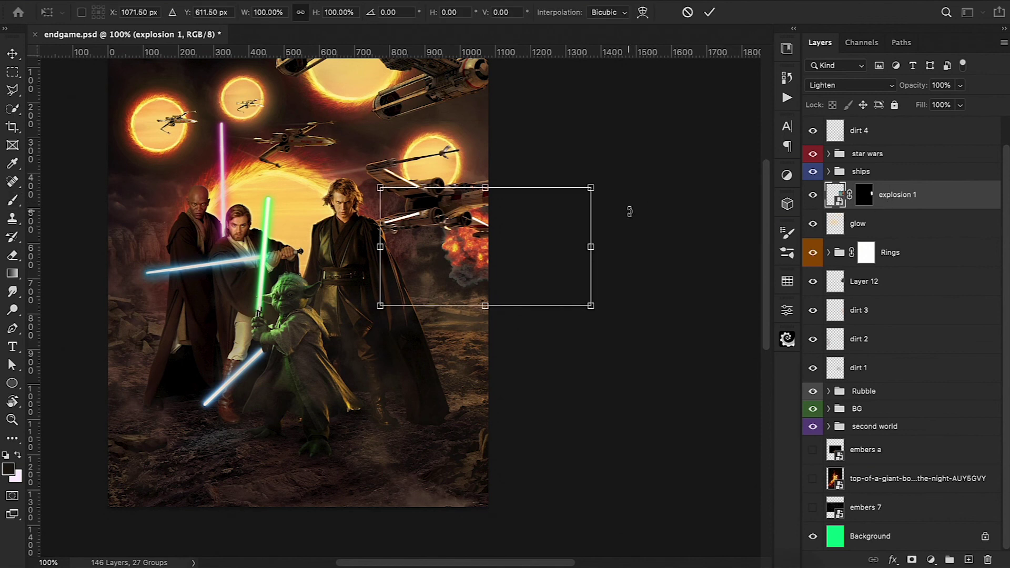
drag(590, 186, 519, 226)
mouse_move(492, 272)
mouse_down()
mouse_move(526, 246)
mouse_move(560, 284)
mouse_up()
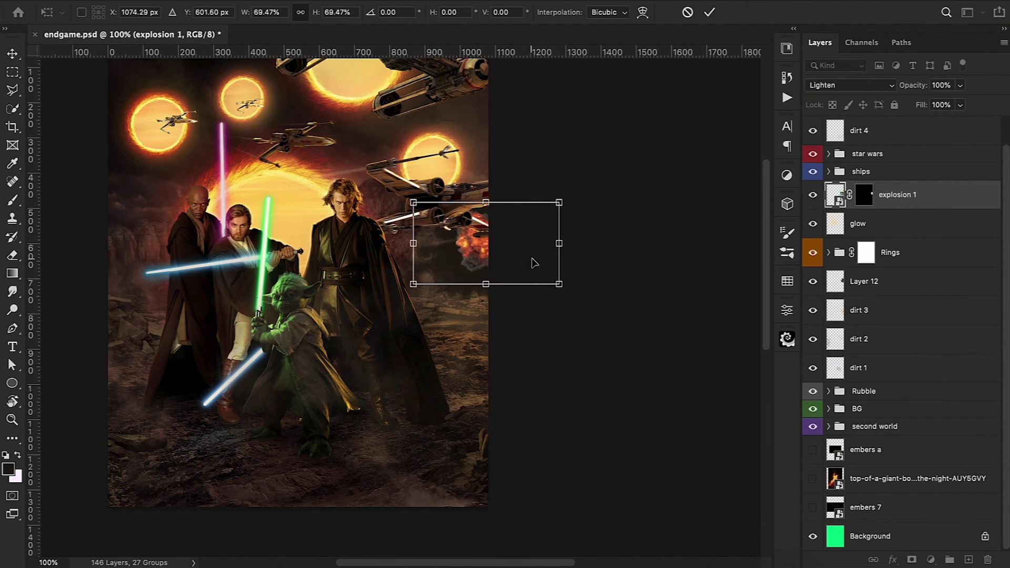
key(Return)
key(b)
key(ctrl+backslash)
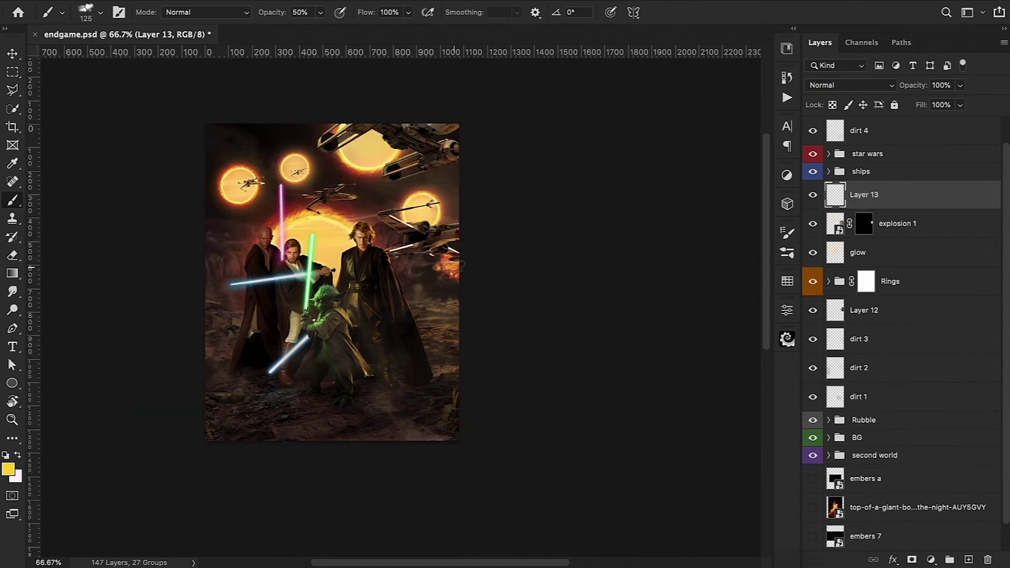
Add a new layer and rotate and scale it together with Layer 13 and explosion 1
key(ctrl+shift+alt+n)
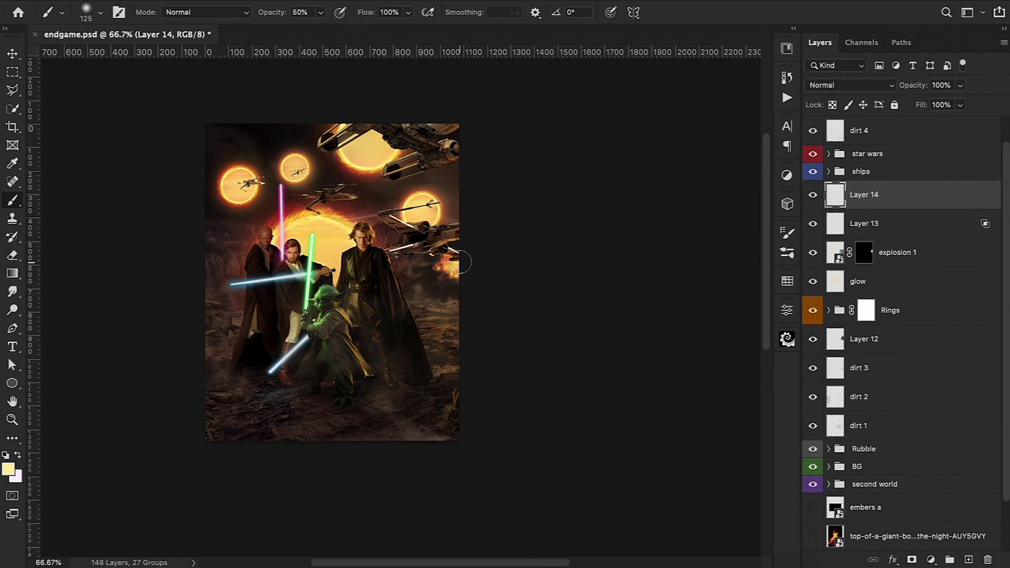
shift+click(897, 253)
key(ctrl+t)
mouse_move(509, 293)
mouse_down()
mouse_move(500, 291)
mouse_move(505, 211)
mouse_up()
mouse_move(596, 291)
mouse_down()
mouse_move(526, 282)
mouse_move(561, 293)
mouse_move(562, 284)
mouse_up()
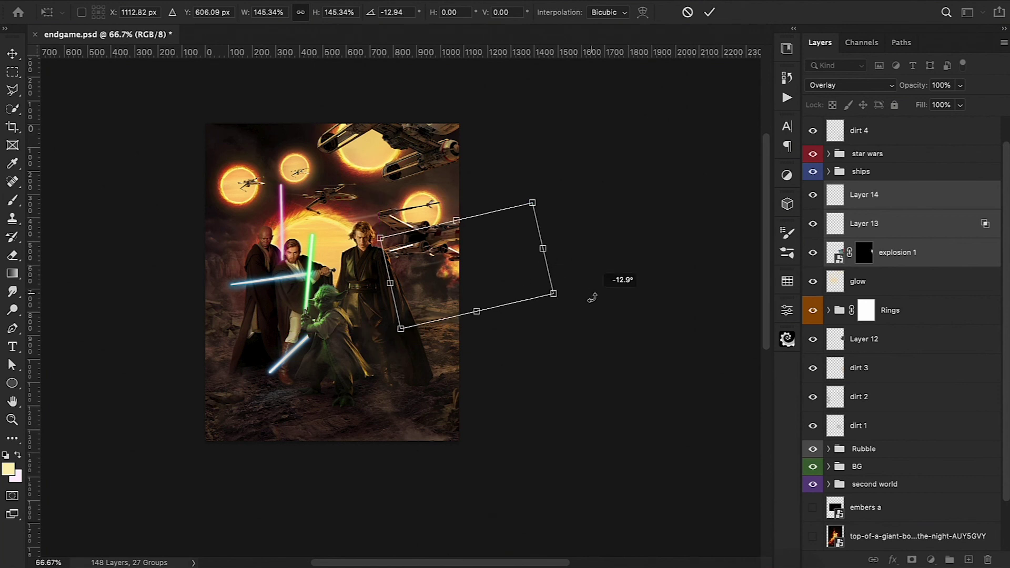
key(Return)
Set the glow layer to Hard Light at about 59% opacity
click(887, 257)
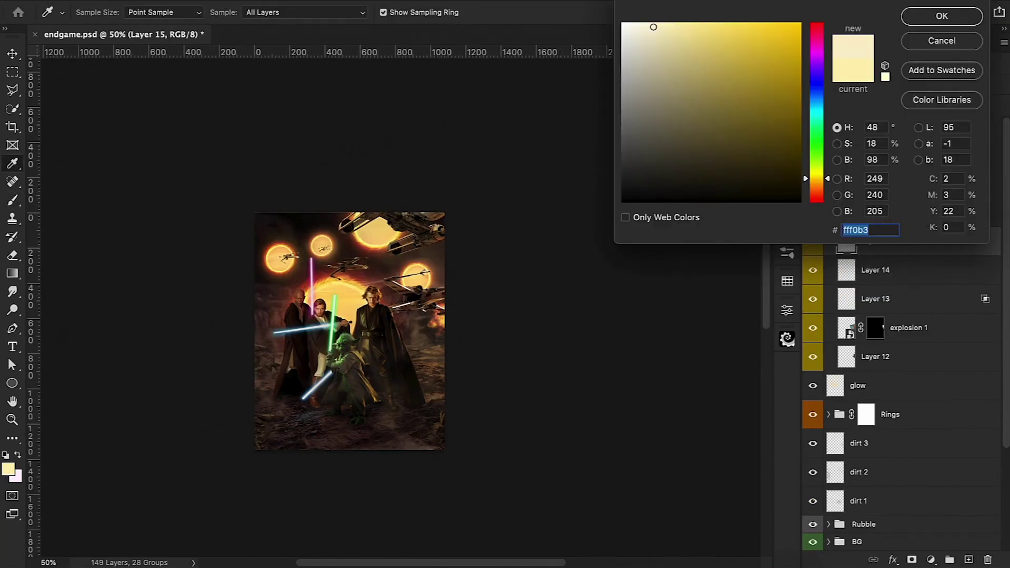
key(Return)
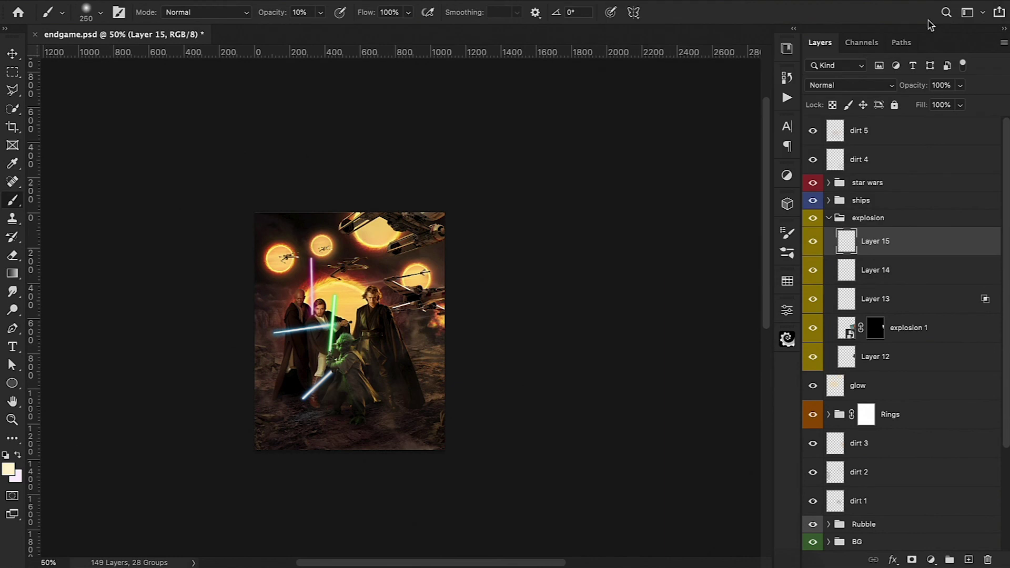
key(5)
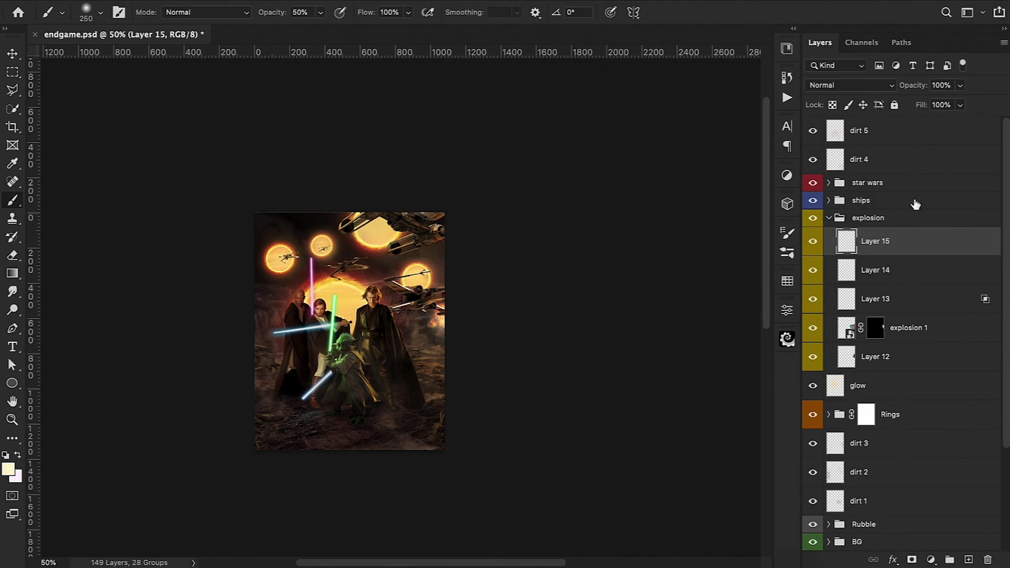
click(877, 85)
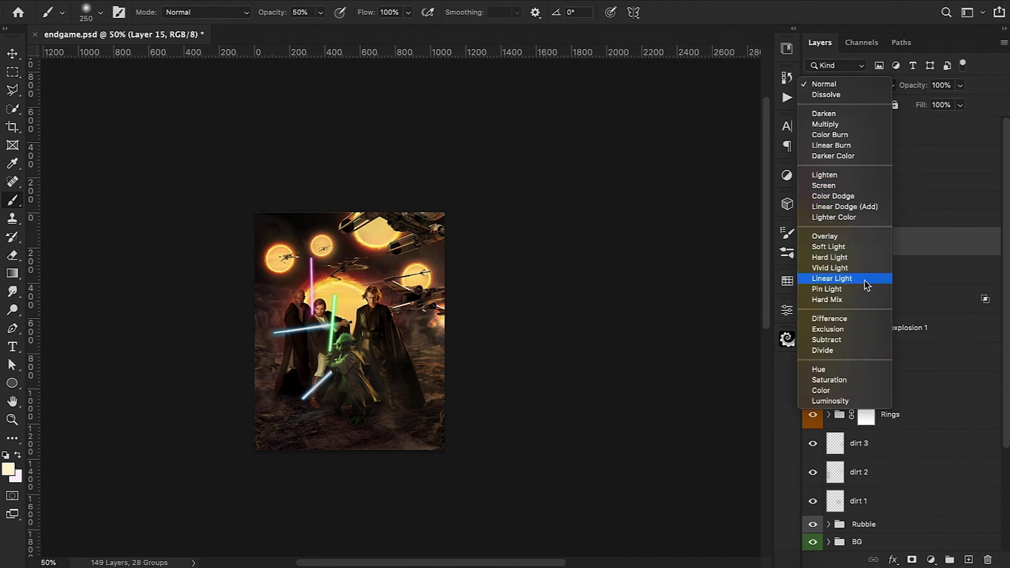
click(862, 257)
drag(907, 88, 892, 100)
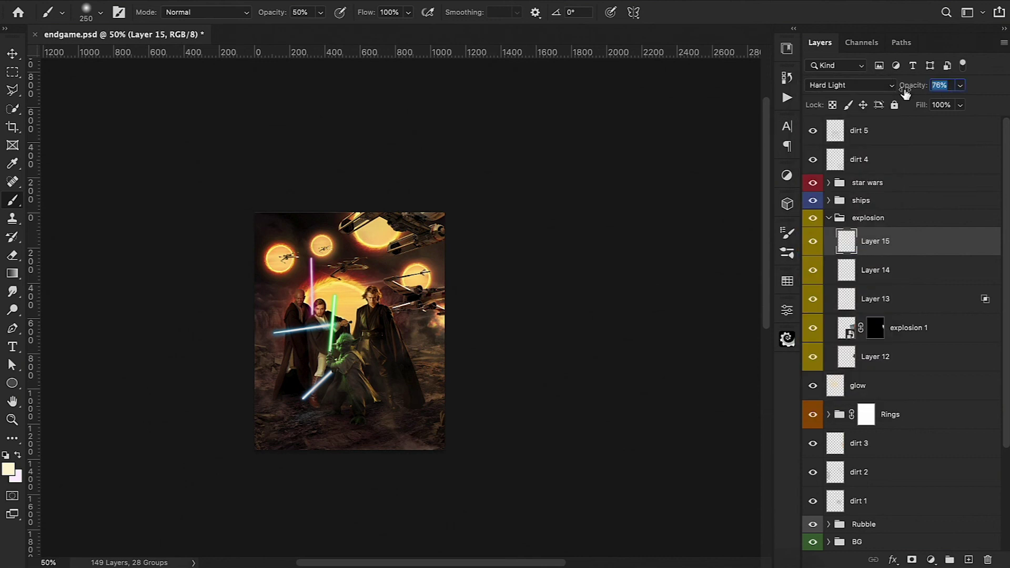
Add another glow layer and move embers a just above the explosion group
key(ctrl+shift+alt+n)
key(1)
alt+click(440, 310)
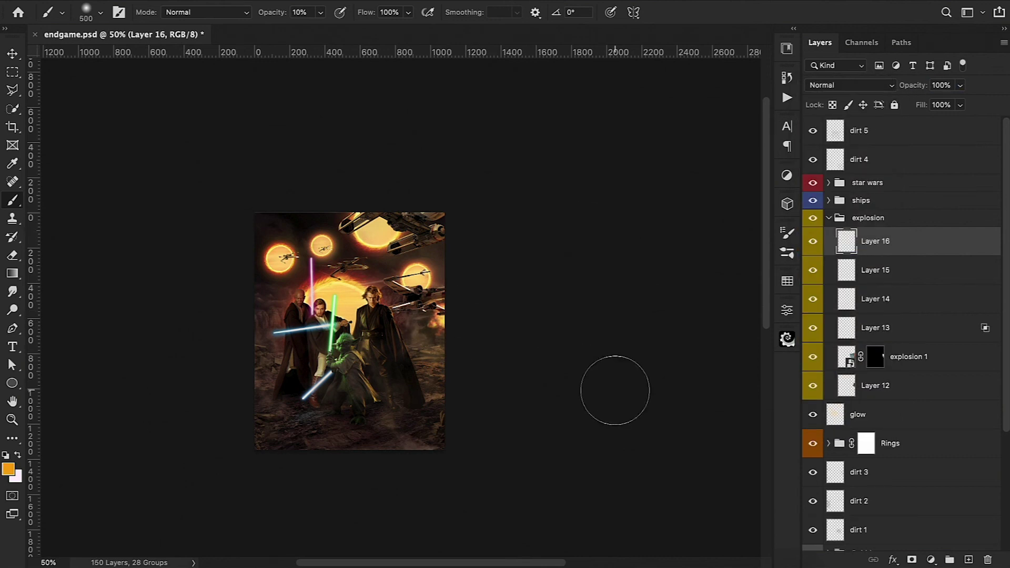
drag(937, 130, 931, 240)
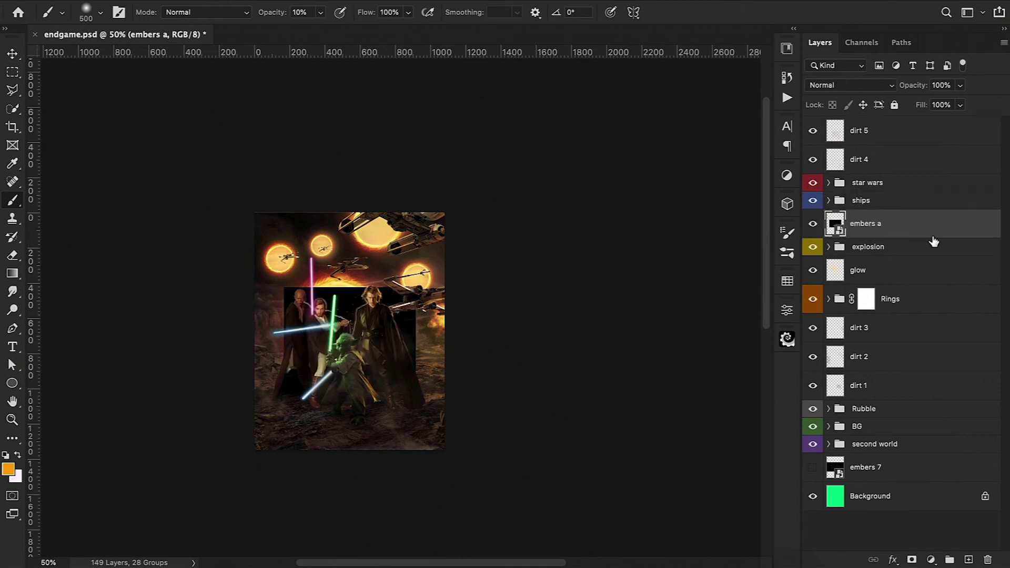
Set embers a to Screen, shift it right and down, and flip it vertically
click(849, 85)
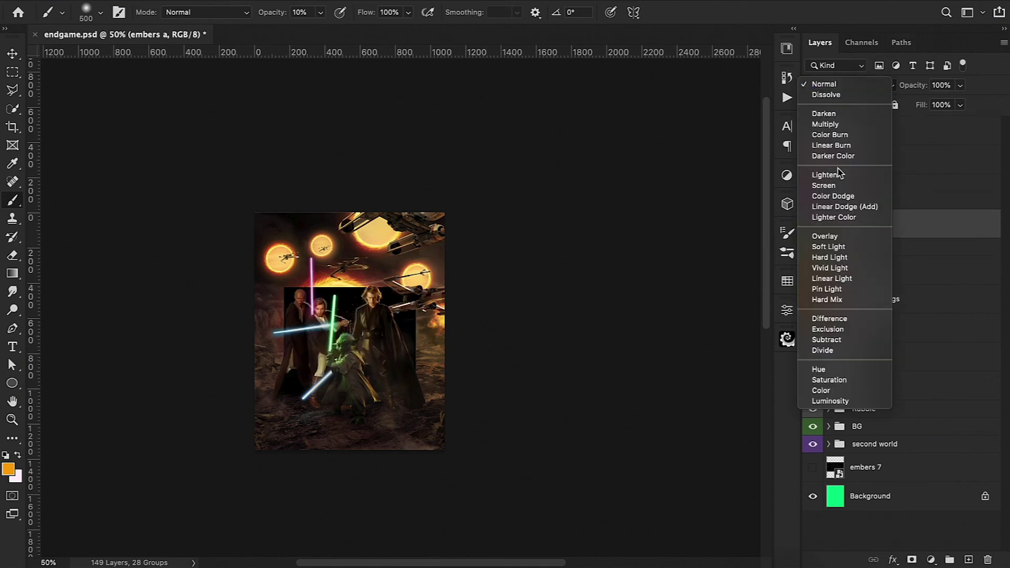
click(834, 187)
key(ctrl+t)
mouse_move(316, 312)
mouse_down()
mouse_move(459, 342)
mouse_move(445, 354)
mouse_up()
right_click(445, 371)
click(463, 553)
Rotate the flipped embers to about 167° and scale them over the scene, then transform fire 10
drag(517, 384, 519, 377)
mouse_move(445, 360)
mouse_down()
mouse_move(451, 367)
mouse_move(462, 350)
mouse_up()
mouse_move(531, 374)
mouse_down()
mouse_move(589, 363)
mouse_move(581, 342)
mouse_up()
drag(474, 341, 458, 326)
mouse_move(517, 365)
mouse_down()
mouse_move(547, 374)
mouse_move(507, 356)
mouse_move(526, 324)
mouse_up()
click(660, 12)
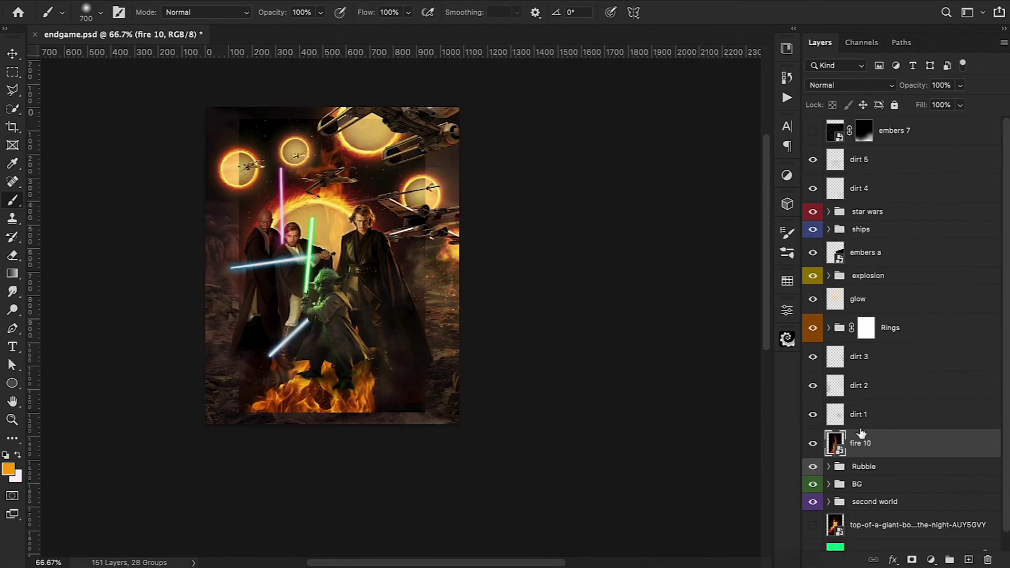
key(ctrl+t)
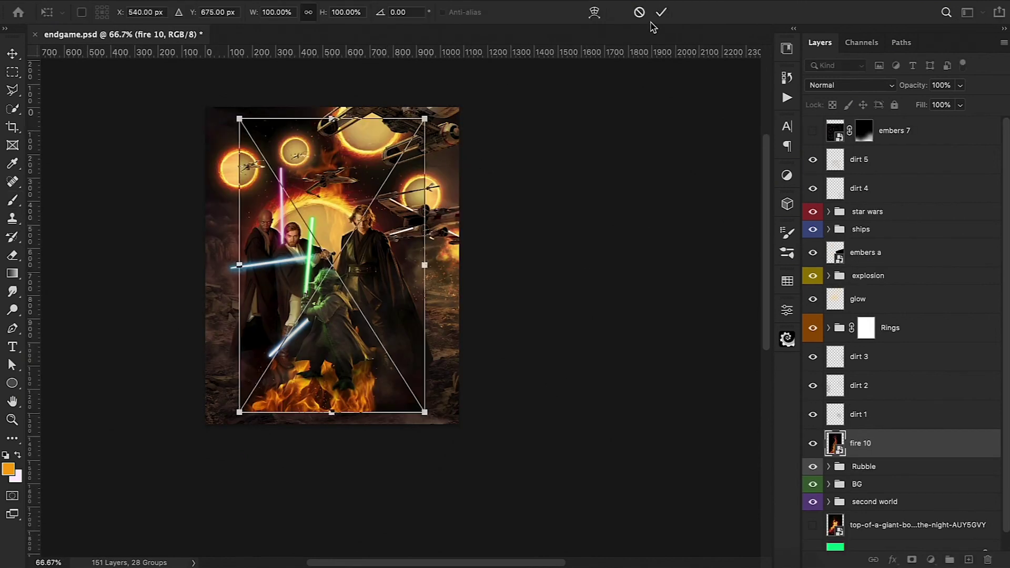
Add a smaller copy of fire 10 sitting on the rocks at the left edge
click(661, 13)
key(ctrl+j)
key(ctrl+t)
drag(429, 114, 292, 323)
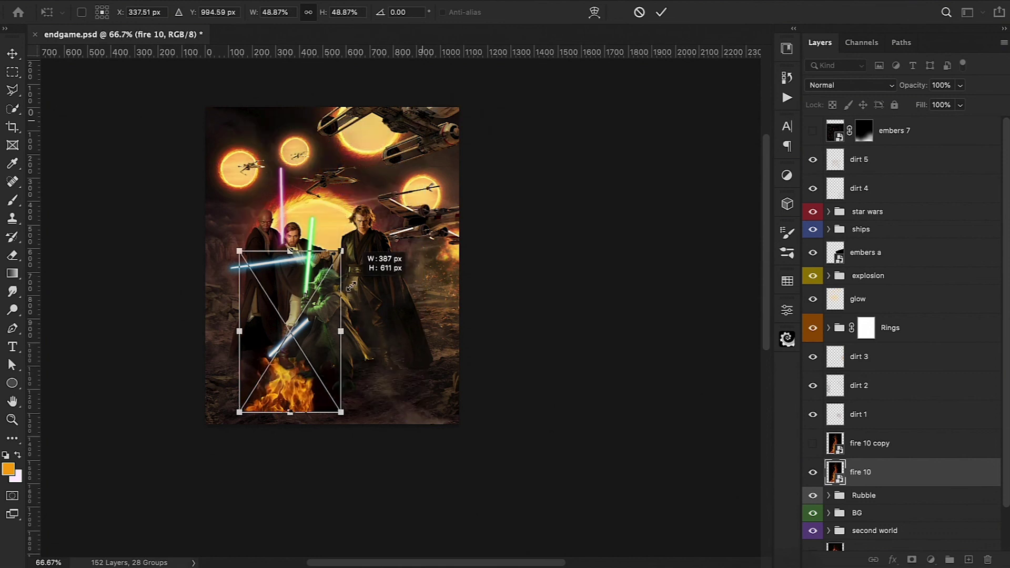
mouse_move(233, 304)
mouse_down()
mouse_move(198, 304)
mouse_move(217, 310)
mouse_move(208, 292)
mouse_up()
key(ctrl+plus)
key(ctrl+plus)
drag(192, 243, 201, 238)
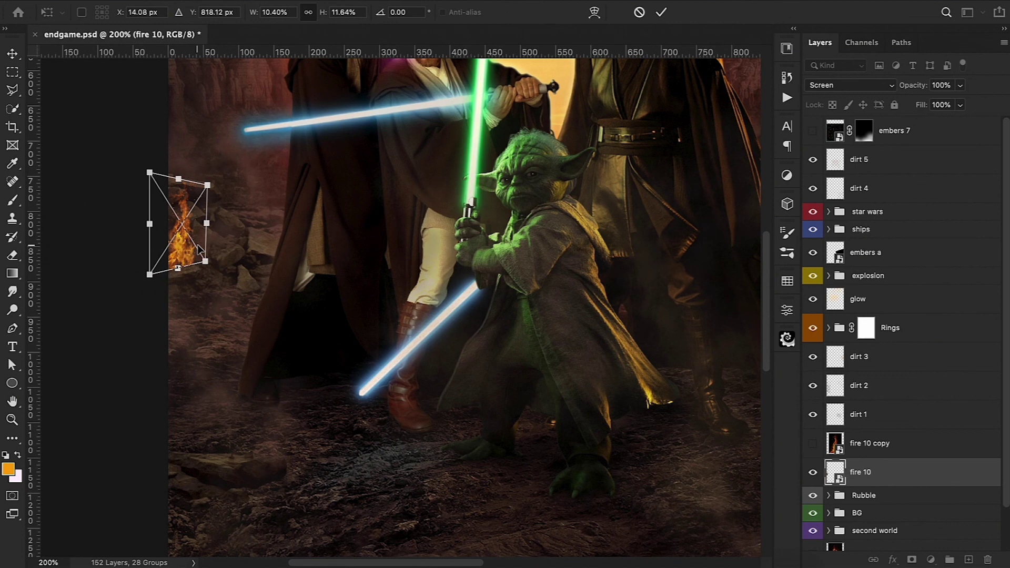
click(665, 16)
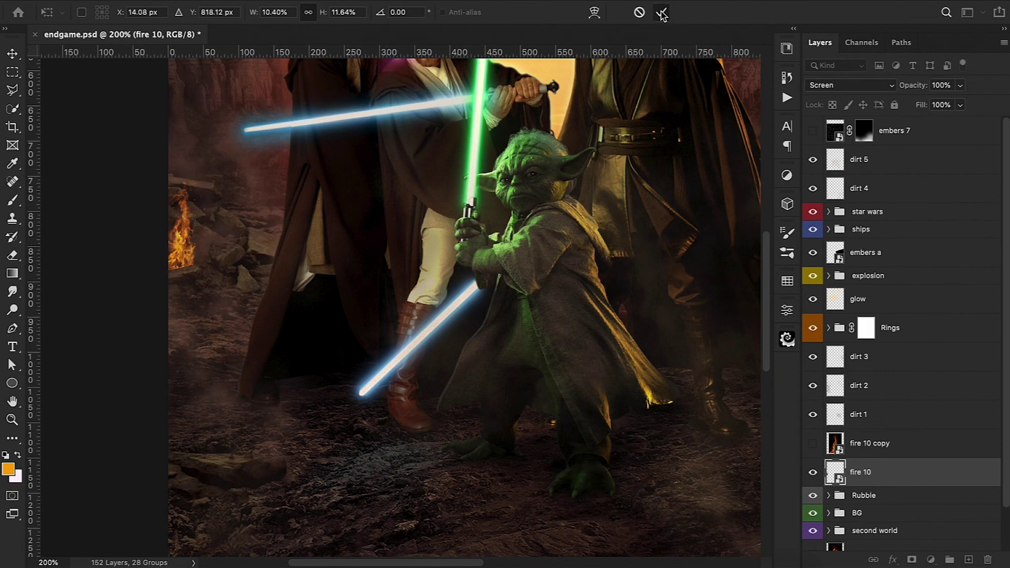
key(ctrl+minus)
key(ctrl+minus)
Stretch the fire 2 flame taller and wider, slightly rotated
click(863, 416)
key(ctrl+t)
drag(290, 247, 305, 224)
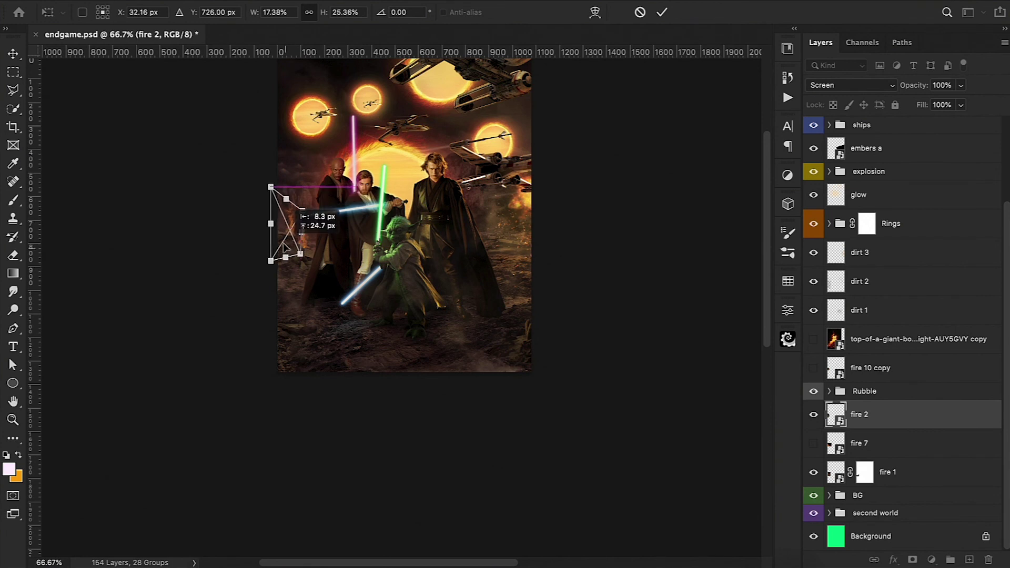
scroll(282, 202, right, 3)
drag(230, 208, 230, 198)
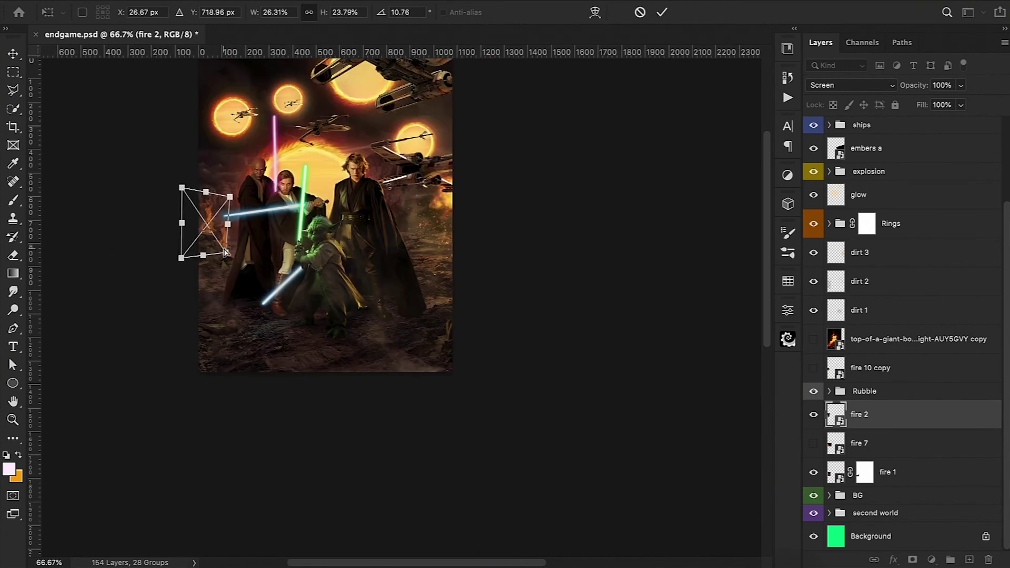
drag(227, 255, 236, 257)
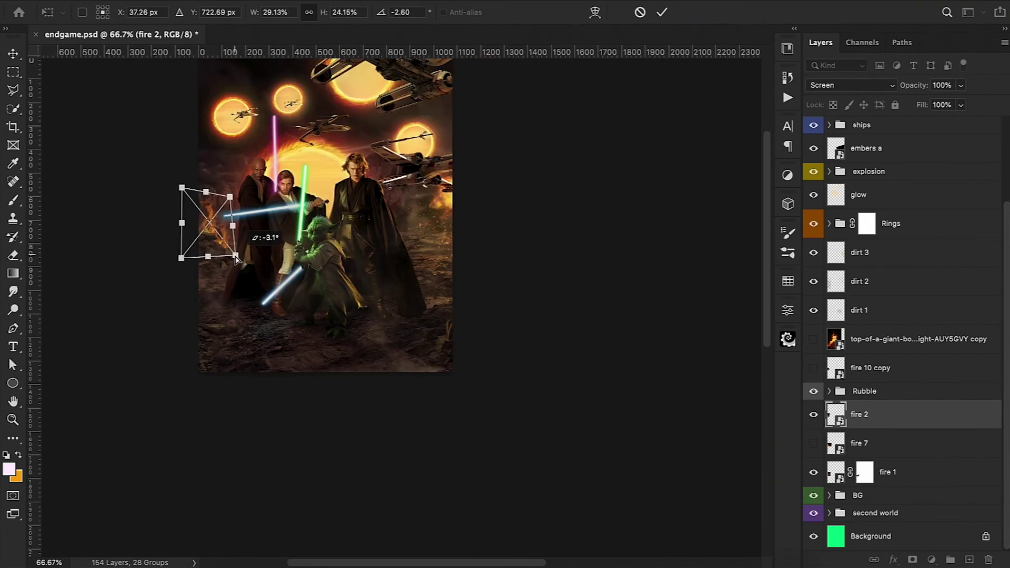
drag(231, 198, 237, 189)
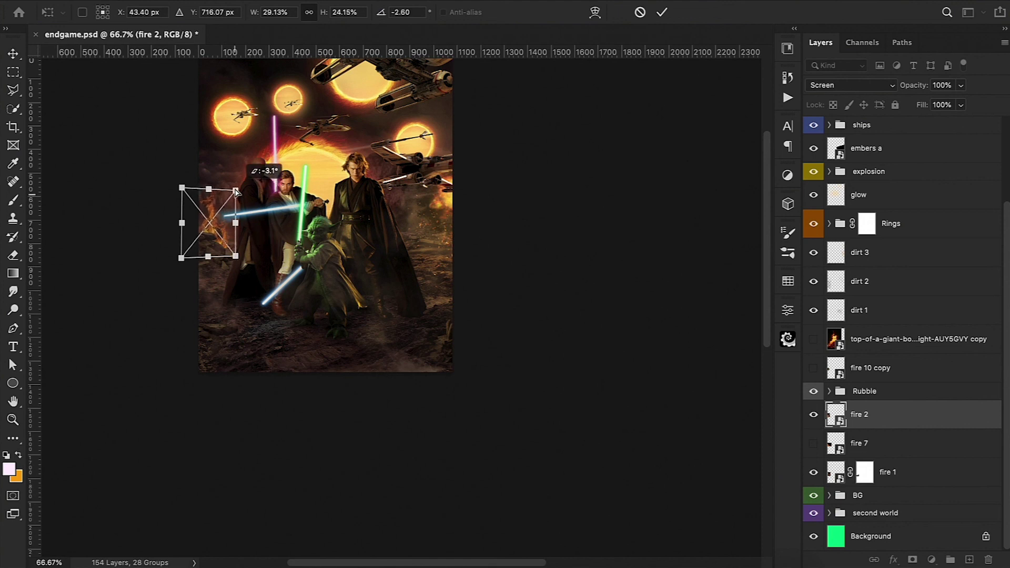
click(662, 12)
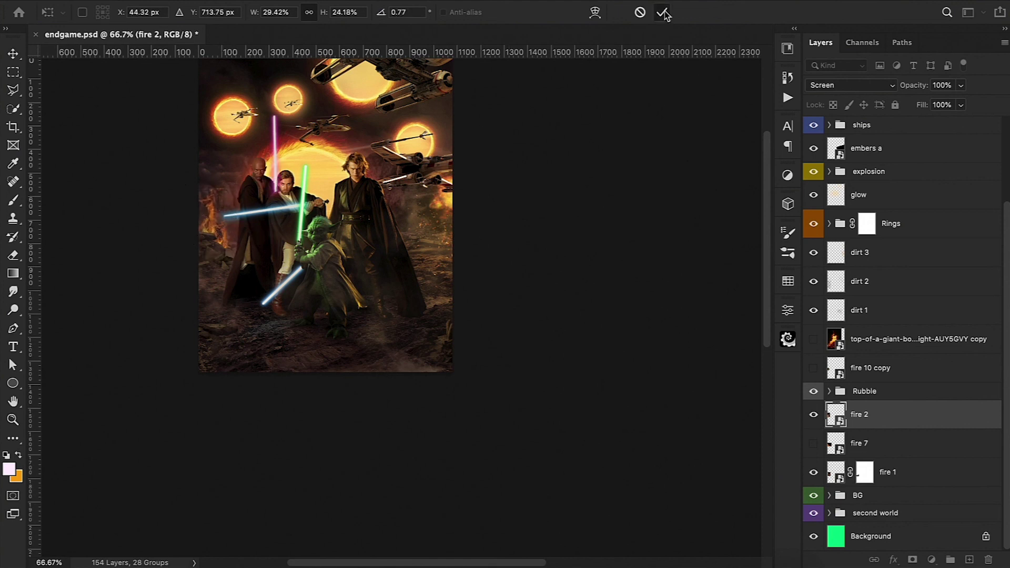
Place a smaller, horizontally flipped copy of embers a on the figures' left side
key(ctrl+v)
key(ctrl+t)
mouse_move(491, 237)
mouse_down()
mouse_move(315, 208)
mouse_move(308, 226)
mouse_move(267, 214)
mouse_up()
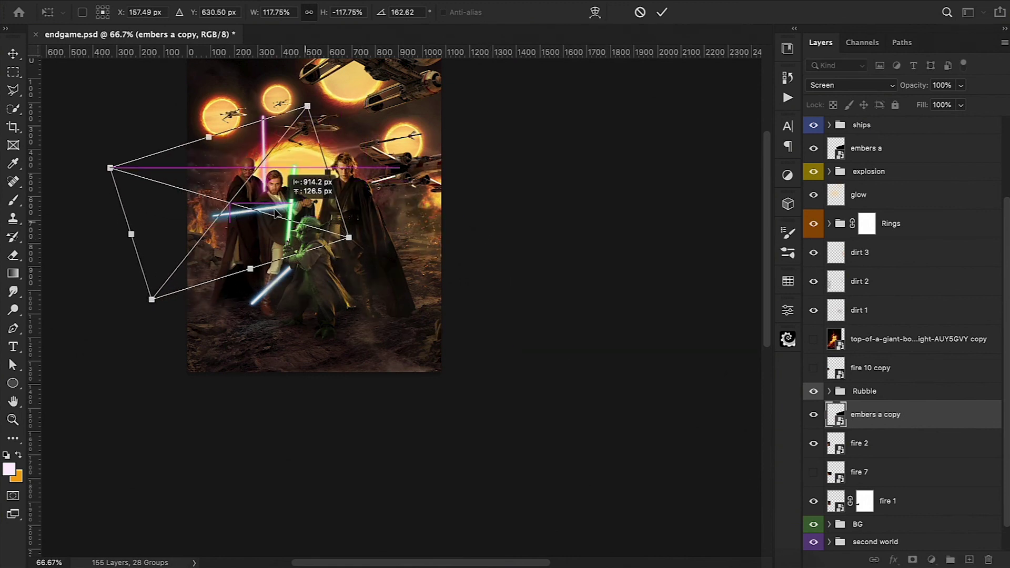
drag(332, 240, 226, 163)
mouse_move(231, 214)
mouse_down()
mouse_move(245, 211)
mouse_move(218, 188)
mouse_move(215, 239)
mouse_up()
right_click(225, 185)
click(264, 406)
key(Return)
Add empty Layer 17, group the left fire layers as L fire, and resize the group
key(ctrl+shift+alt+n)
key(b)
key(x)
key(ctrl+minus)
key(ctrl+g)
key(ctrl+t)
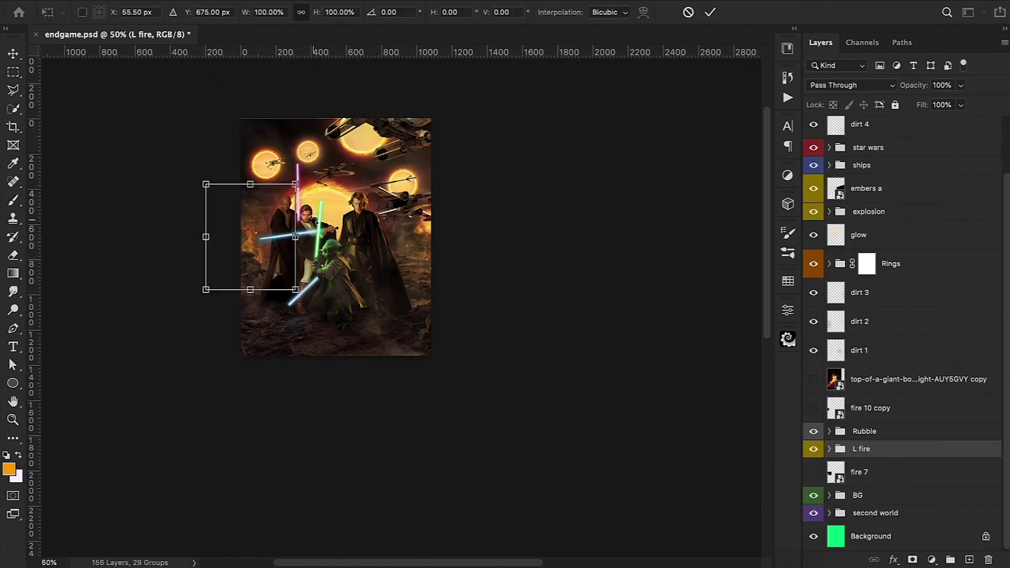
drag(295, 184, 281, 201)
drag(245, 245, 250, 246)
drag(285, 296, 272, 264)
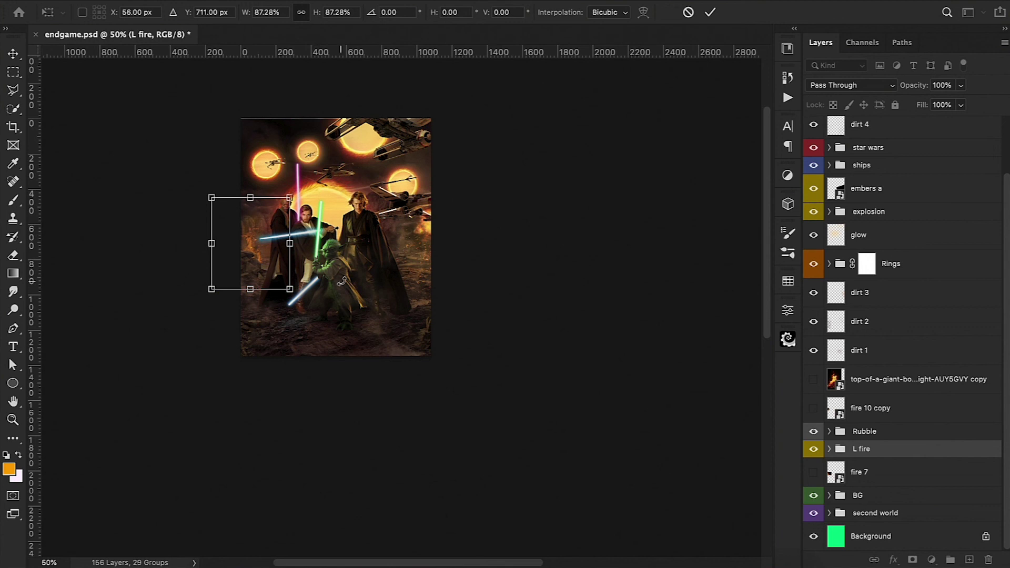
click(710, 12)
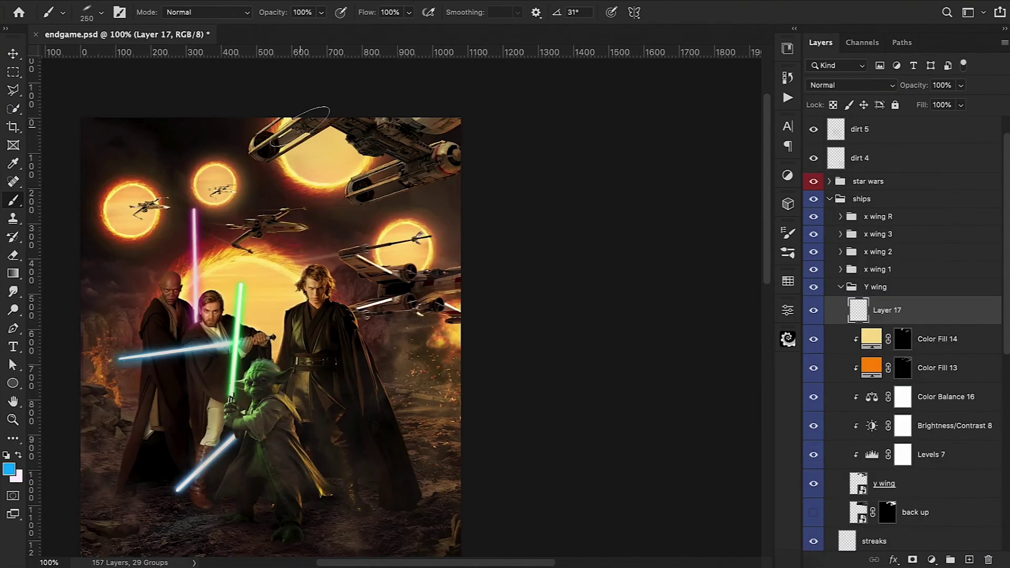
Paint a blue glow along the Y-wing engines and mask it off the engine edges
drag(265, 143, 316, 122)
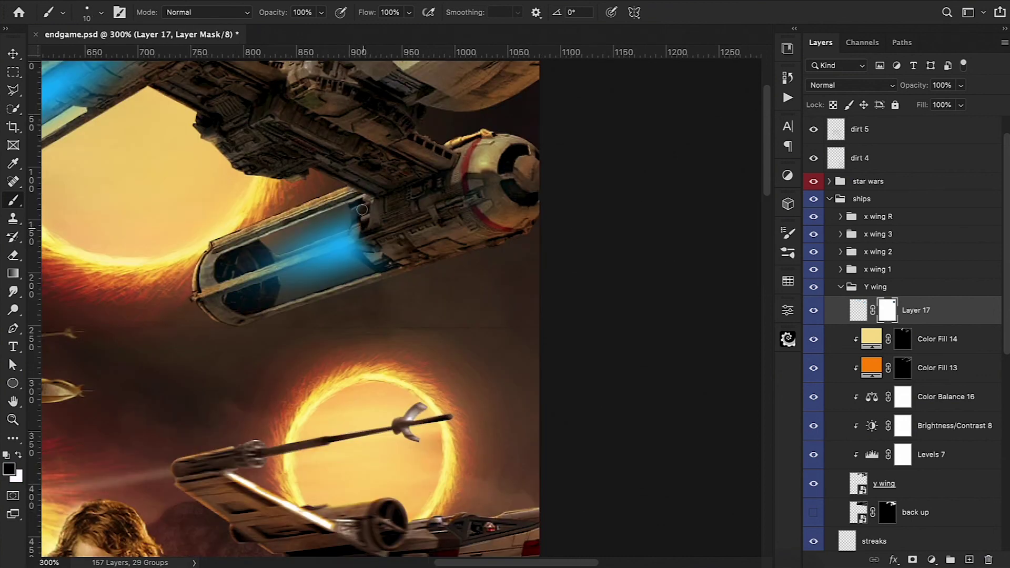
drag(362, 210, 376, 243)
key(bracketleft)
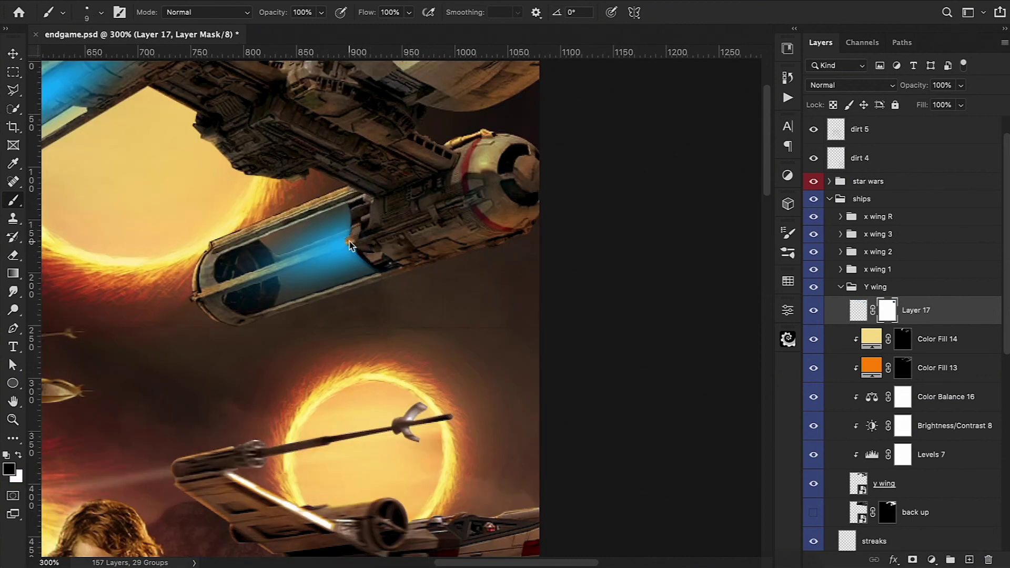
scroll(299, 211, up, 3)
scroll(298, 210, left, 5)
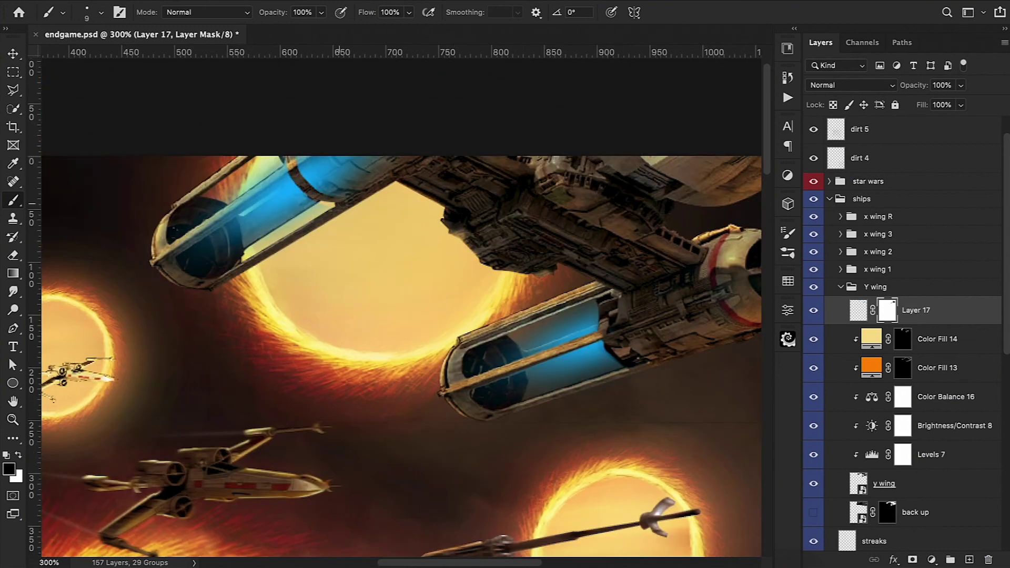
key(bracketright)
key(bracketright)
key(bracketright)
drag(350, 163, 310, 167)
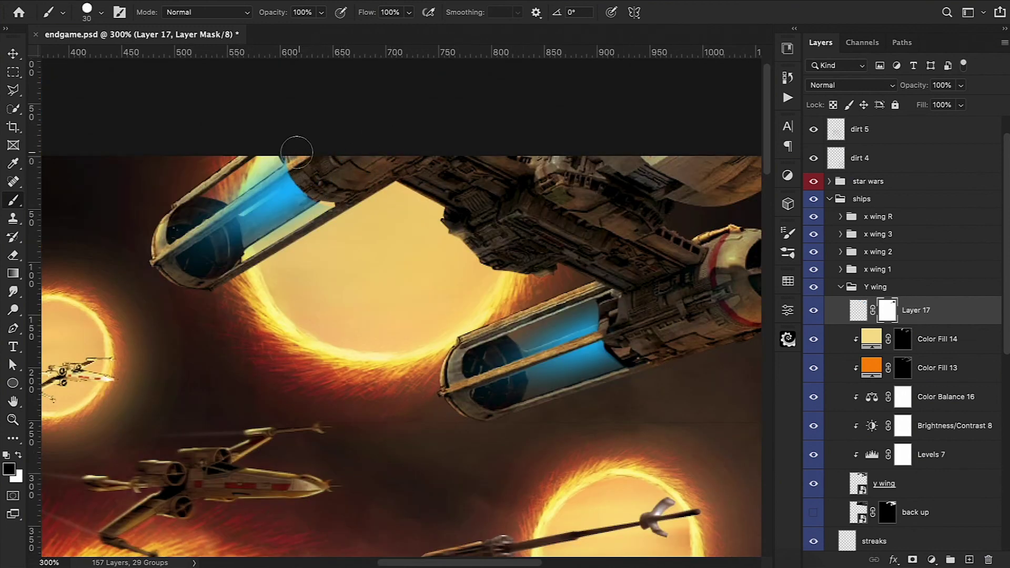
key(bracketleft)
key(bracketleft)
key(bracketleft)
key(ctrl+plus)
Paint bright highlights on the engine tubes and copy Layer 17's mask onto Layer 18
shift+click(94, 228)
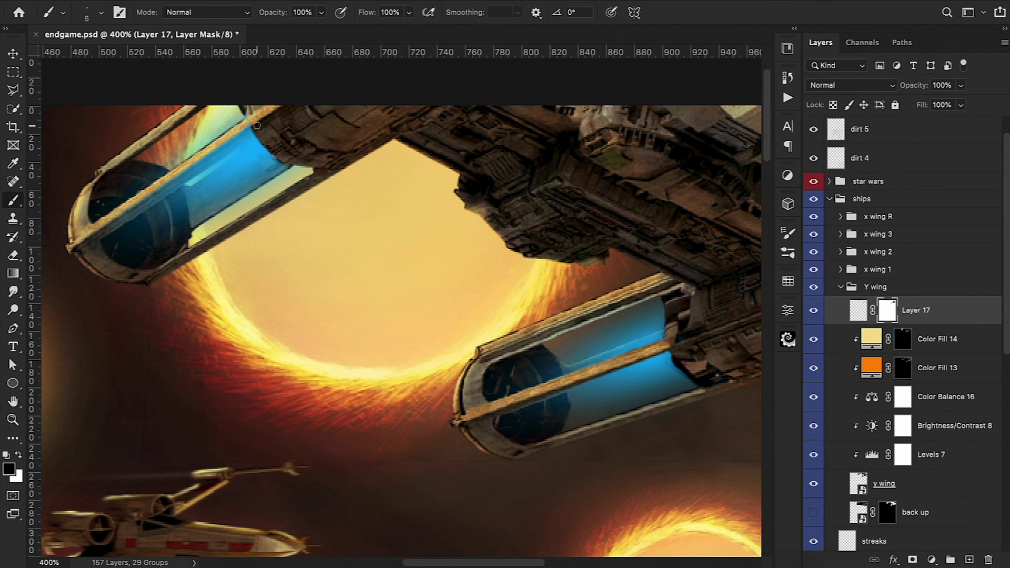
shift+click(257, 125)
shift+click(152, 205)
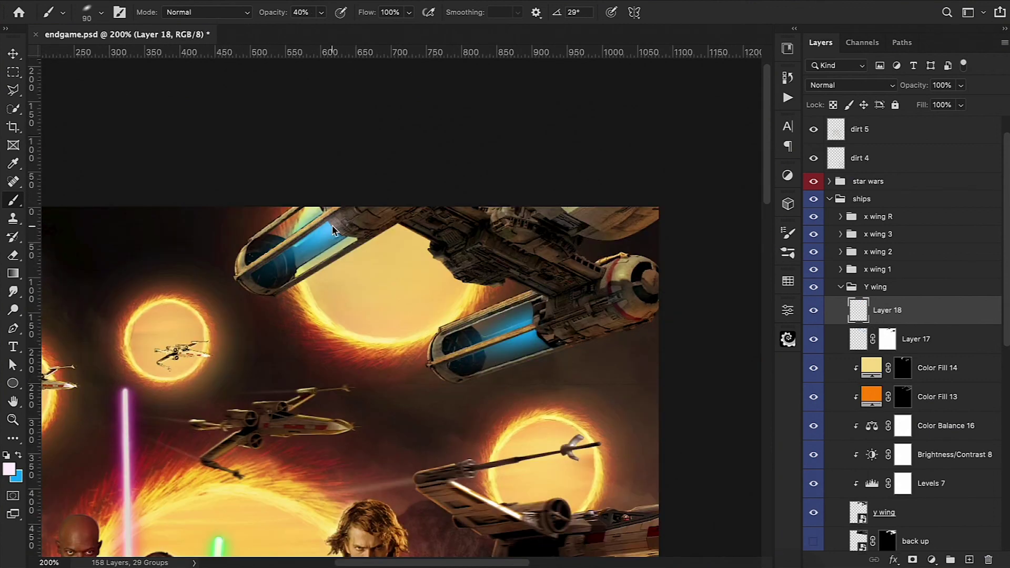
drag(332, 230, 345, 226)
mouse_move(550, 322)
mouse_down()
mouse_move(526, 333)
mouse_move(552, 321)
mouse_up()
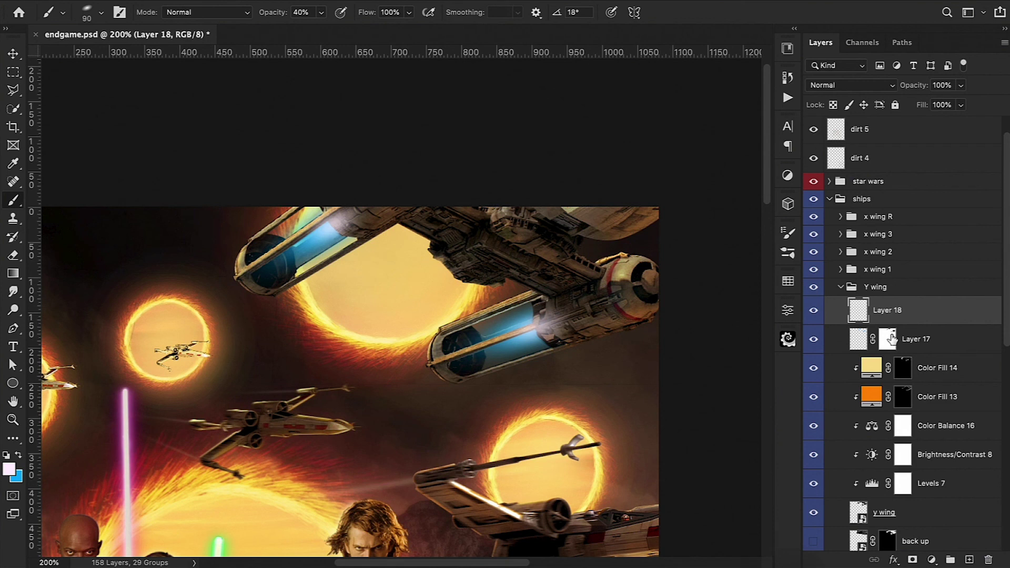
drag(891, 339, 887, 314)
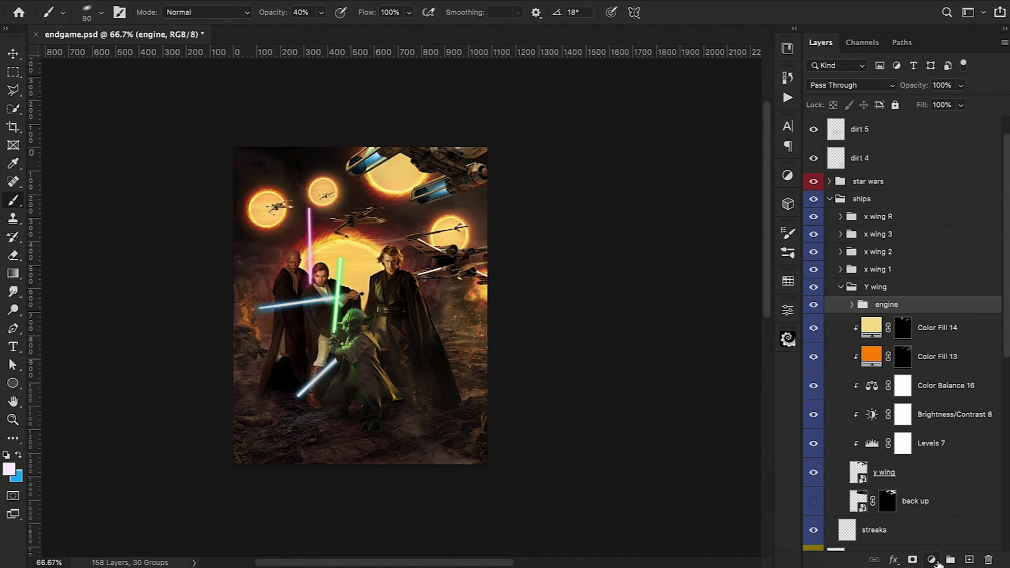
Add a Hue/Saturation adjustment clipped to the engine group with Hue at -128
click(932, 560)
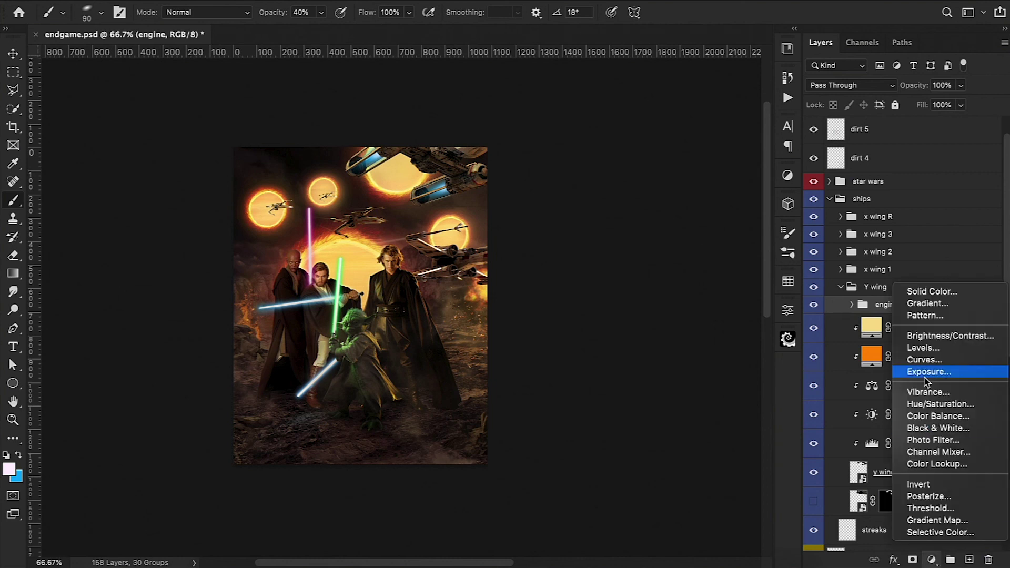
click(928, 405)
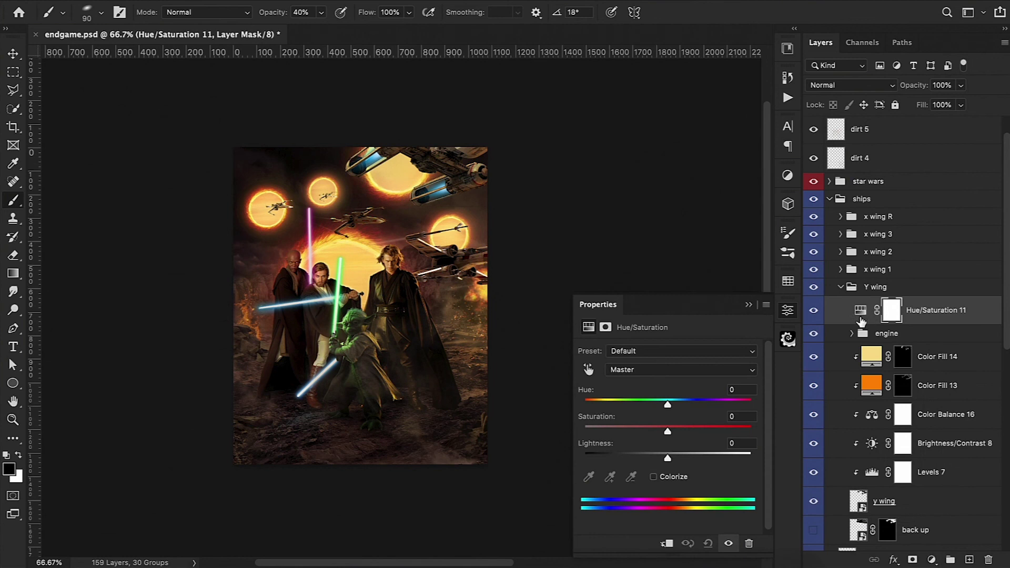
alt+click(861, 325)
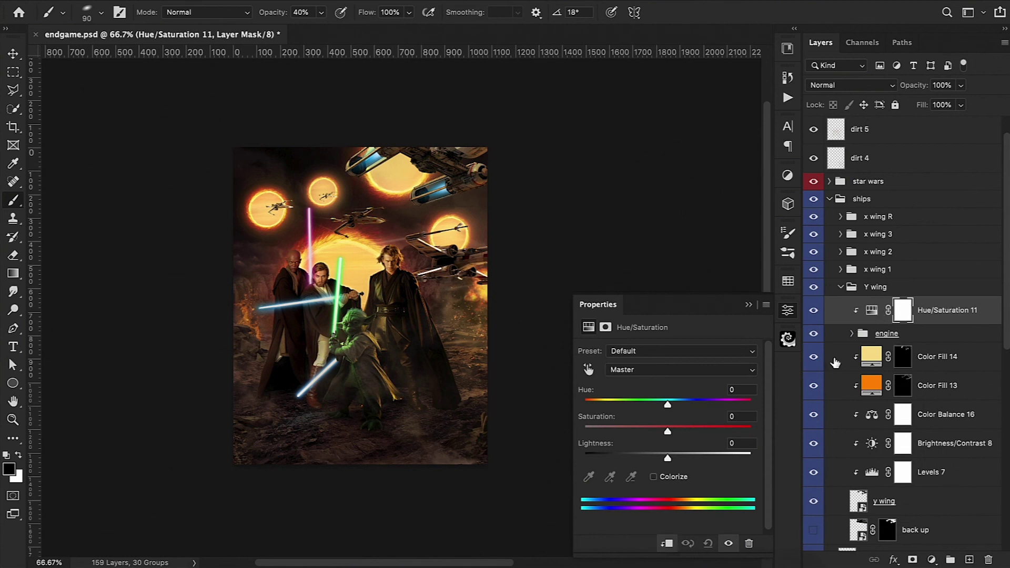
mouse_move(667, 405)
mouse_down()
mouse_move(601, 405)
mouse_move(593, 431)
mouse_move(584, 402)
mouse_up()
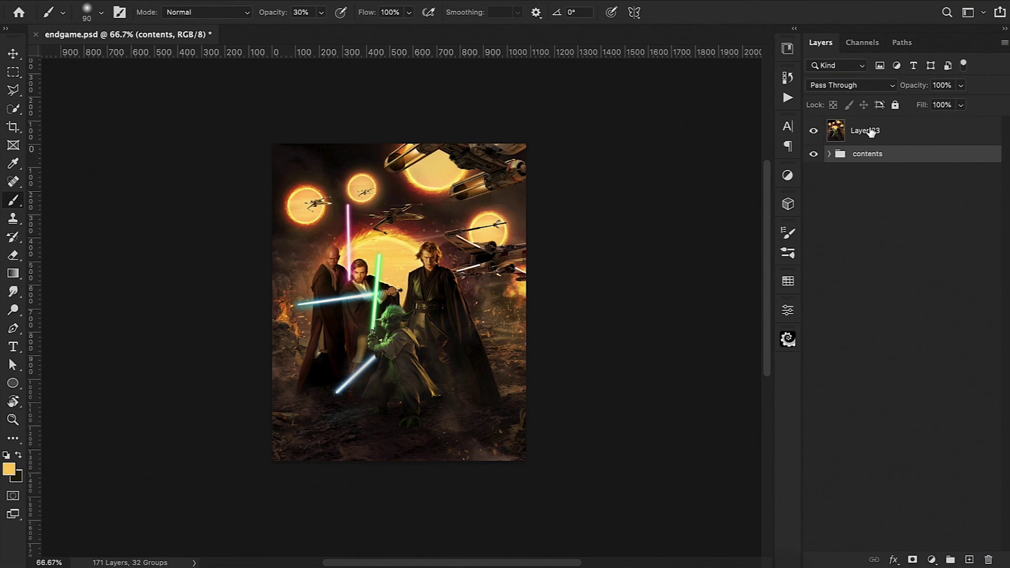
Open Camera Raw on the merged layer and warm the white balance and tint
key(ctrl+shift+a)
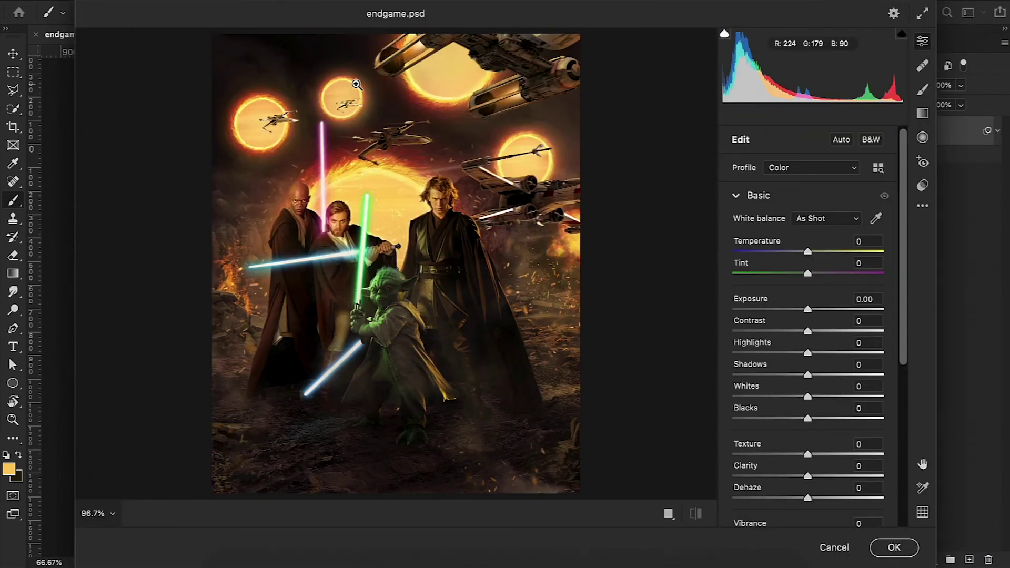
mouse_move(807, 251)
mouse_down()
mouse_move(816, 252)
mouse_move(801, 273)
mouse_move(819, 273)
mouse_move(813, 252)
mouse_move(818, 273)
mouse_up()
drag(807, 331, 805, 331)
double_click(807, 330)
drag(807, 375, 817, 374)
double_click(817, 375)
scroll(817, 374, down, 1)
mouse_move(807, 452)
mouse_down()
mouse_move(817, 452)
mouse_move(800, 474)
mouse_move(832, 452)
mouse_move(813, 453)
mouse_up()
Lower the blacks and shadows, adjust clarity, and reset whites and saturation to zero
drag(808, 395, 796, 395)
double_click(807, 373)
drag(807, 352, 799, 351)
scroll(805, 394, down, 3)
scroll(810, 431, down, 1)
drag(807, 438, 814, 417)
double_click(807, 438)
scroll(808, 432, down, 3)
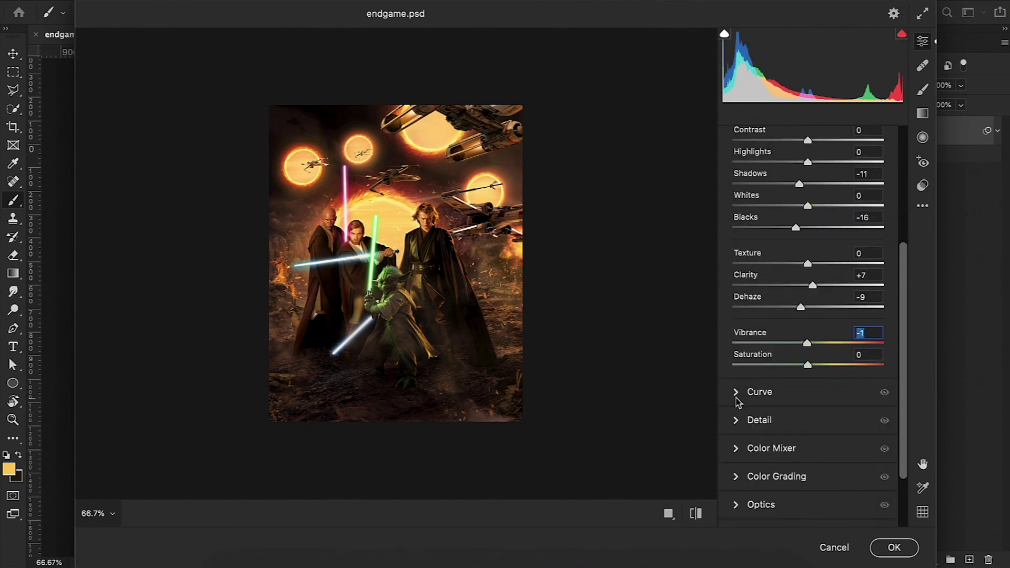
Set sharpening masking to 60, boost orange saturation +8, grade the shadows and add grain 10
click(737, 421)
mouse_move(734, 352)
mouse_down()
mouse_move(826, 351)
mouse_move(769, 385)
mouse_move(801, 383)
mouse_up()
click(736, 475)
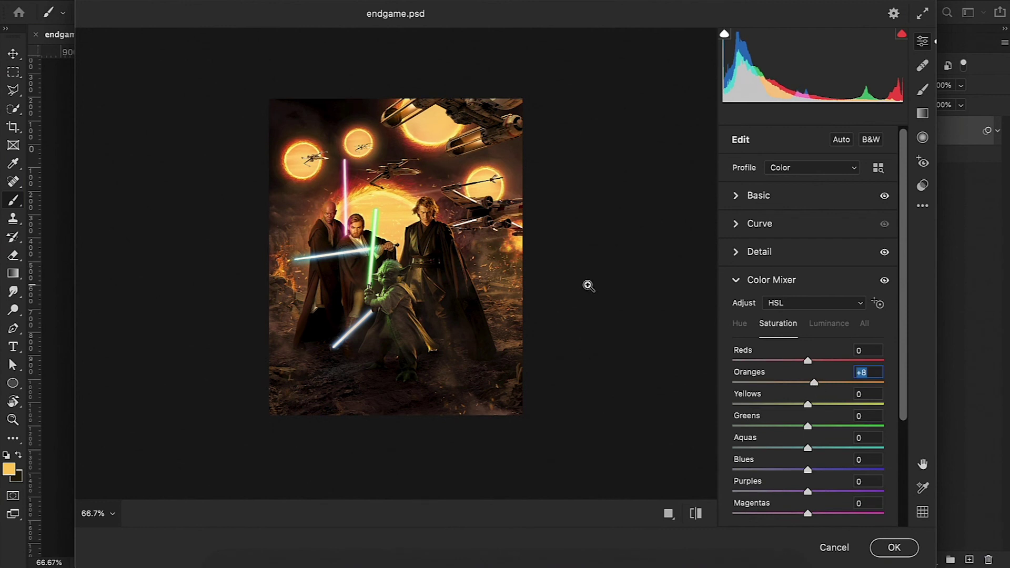
scroll(768, 453, down, 5)
click(739, 458)
click(762, 327)
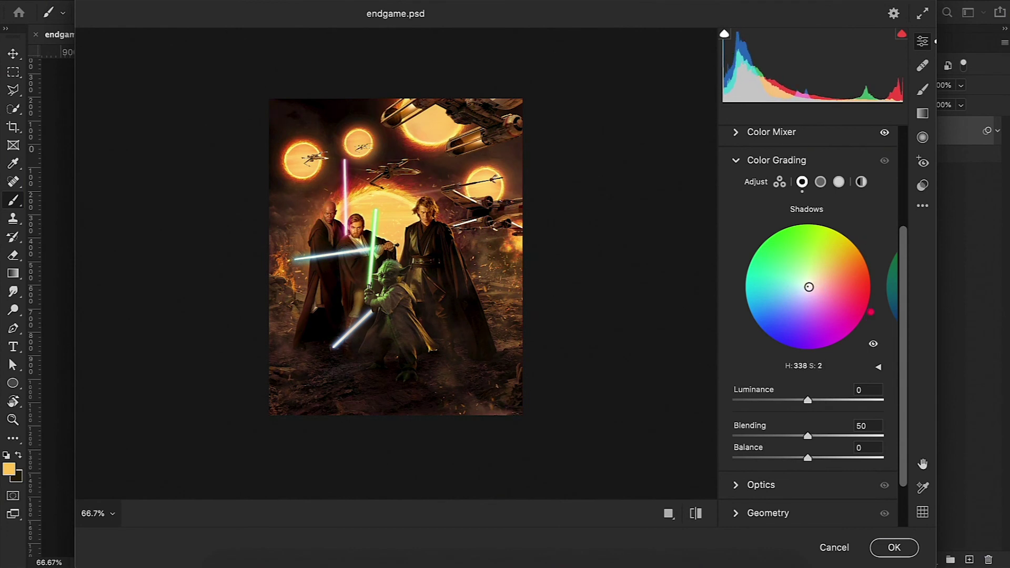
scroll(814, 357, down, 2)
click(734, 427)
click(757, 487)
click(748, 338)
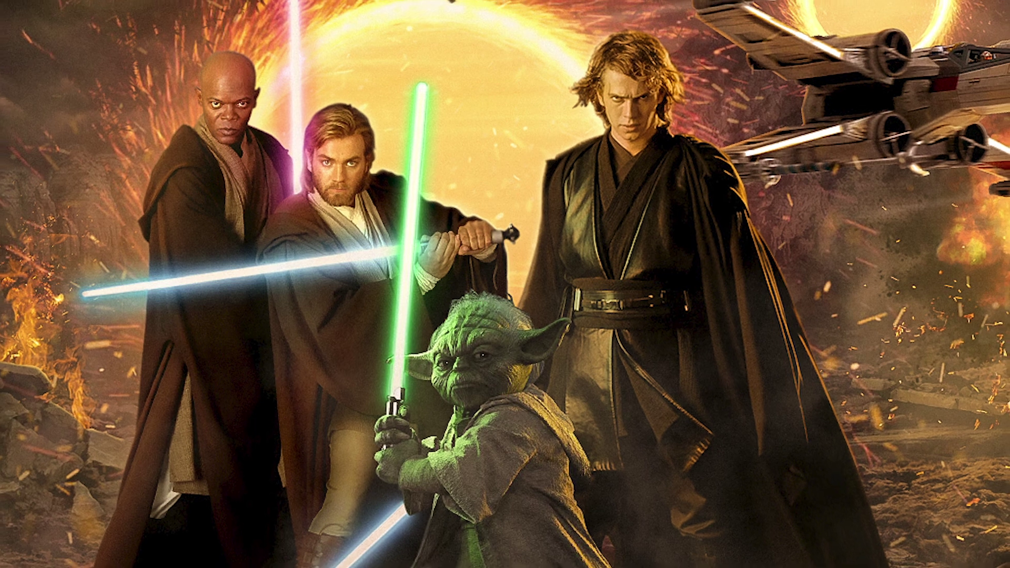